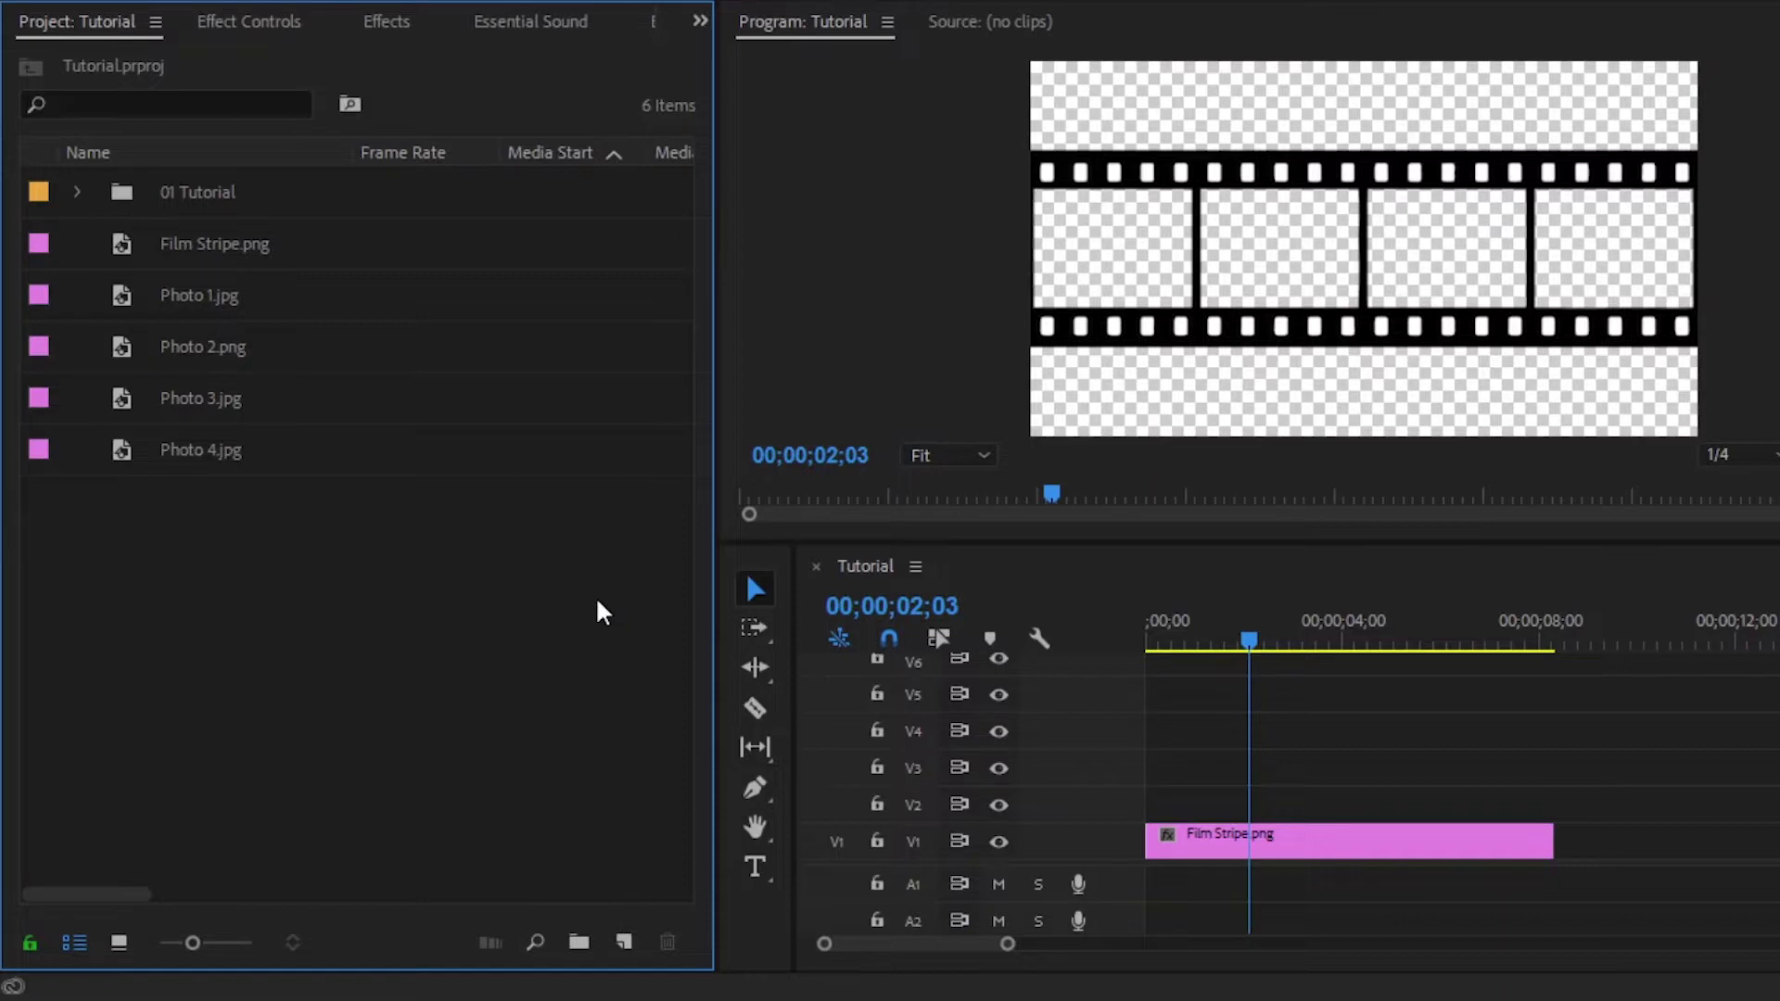
left_click(1272, 843)
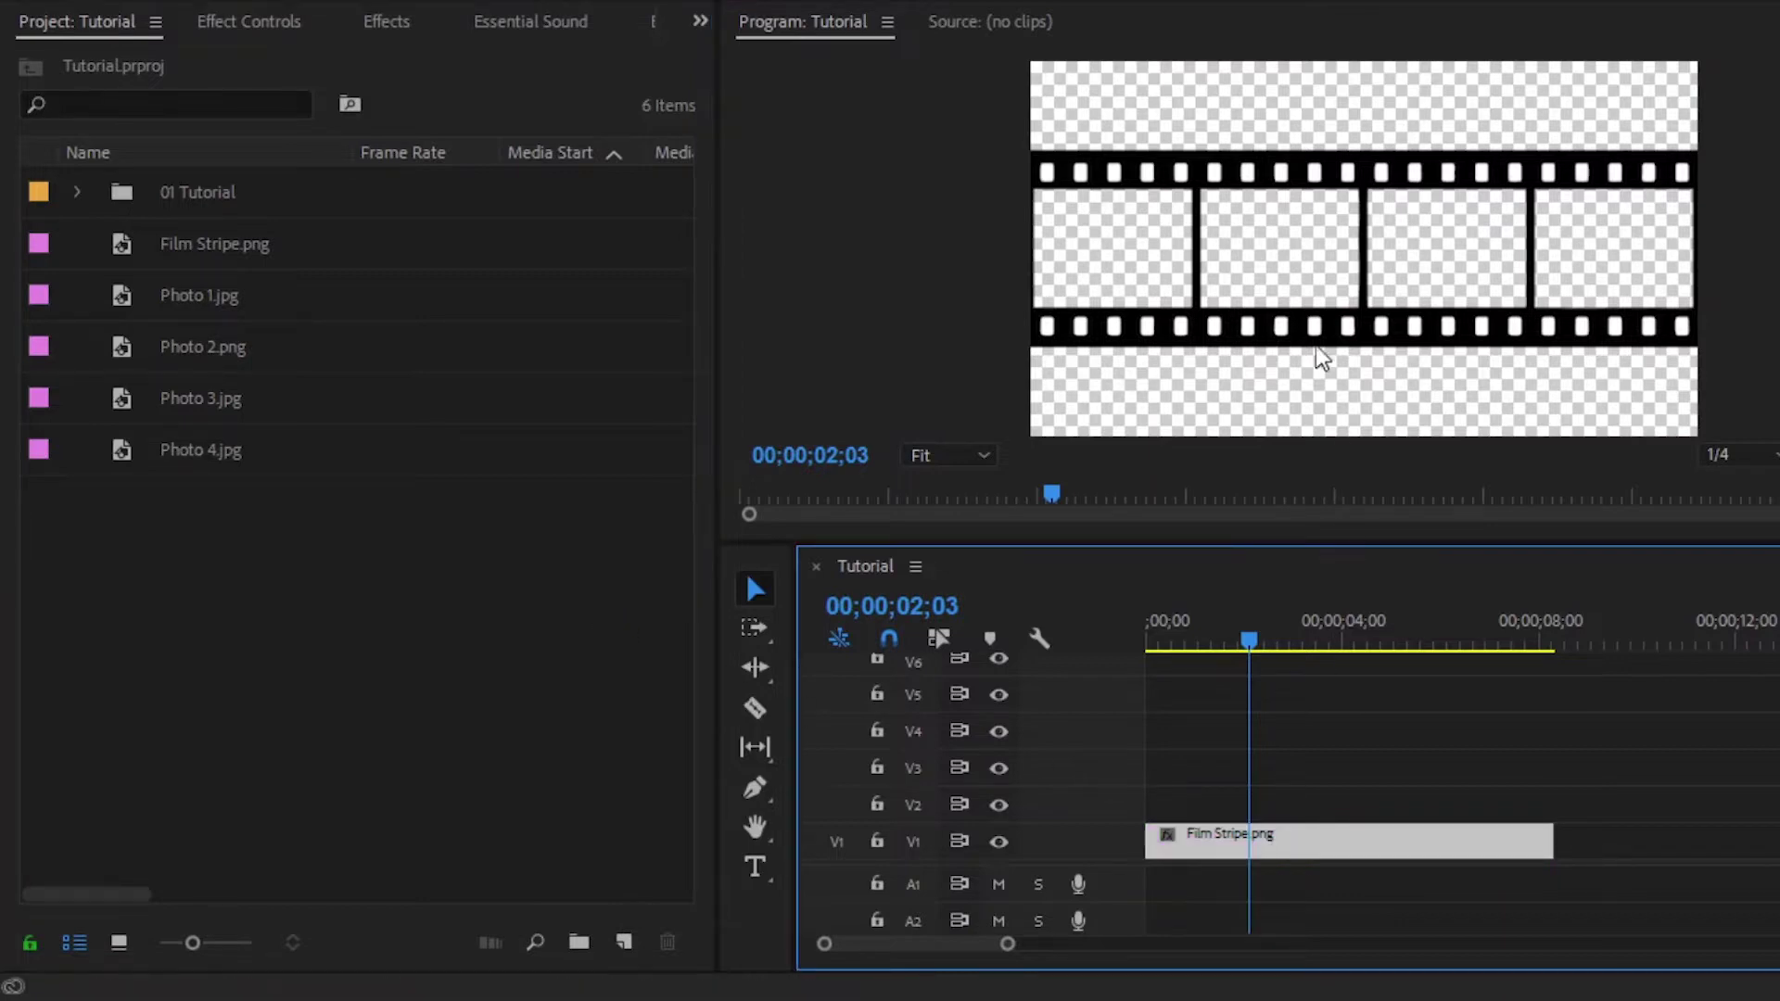
left_click(247, 249)
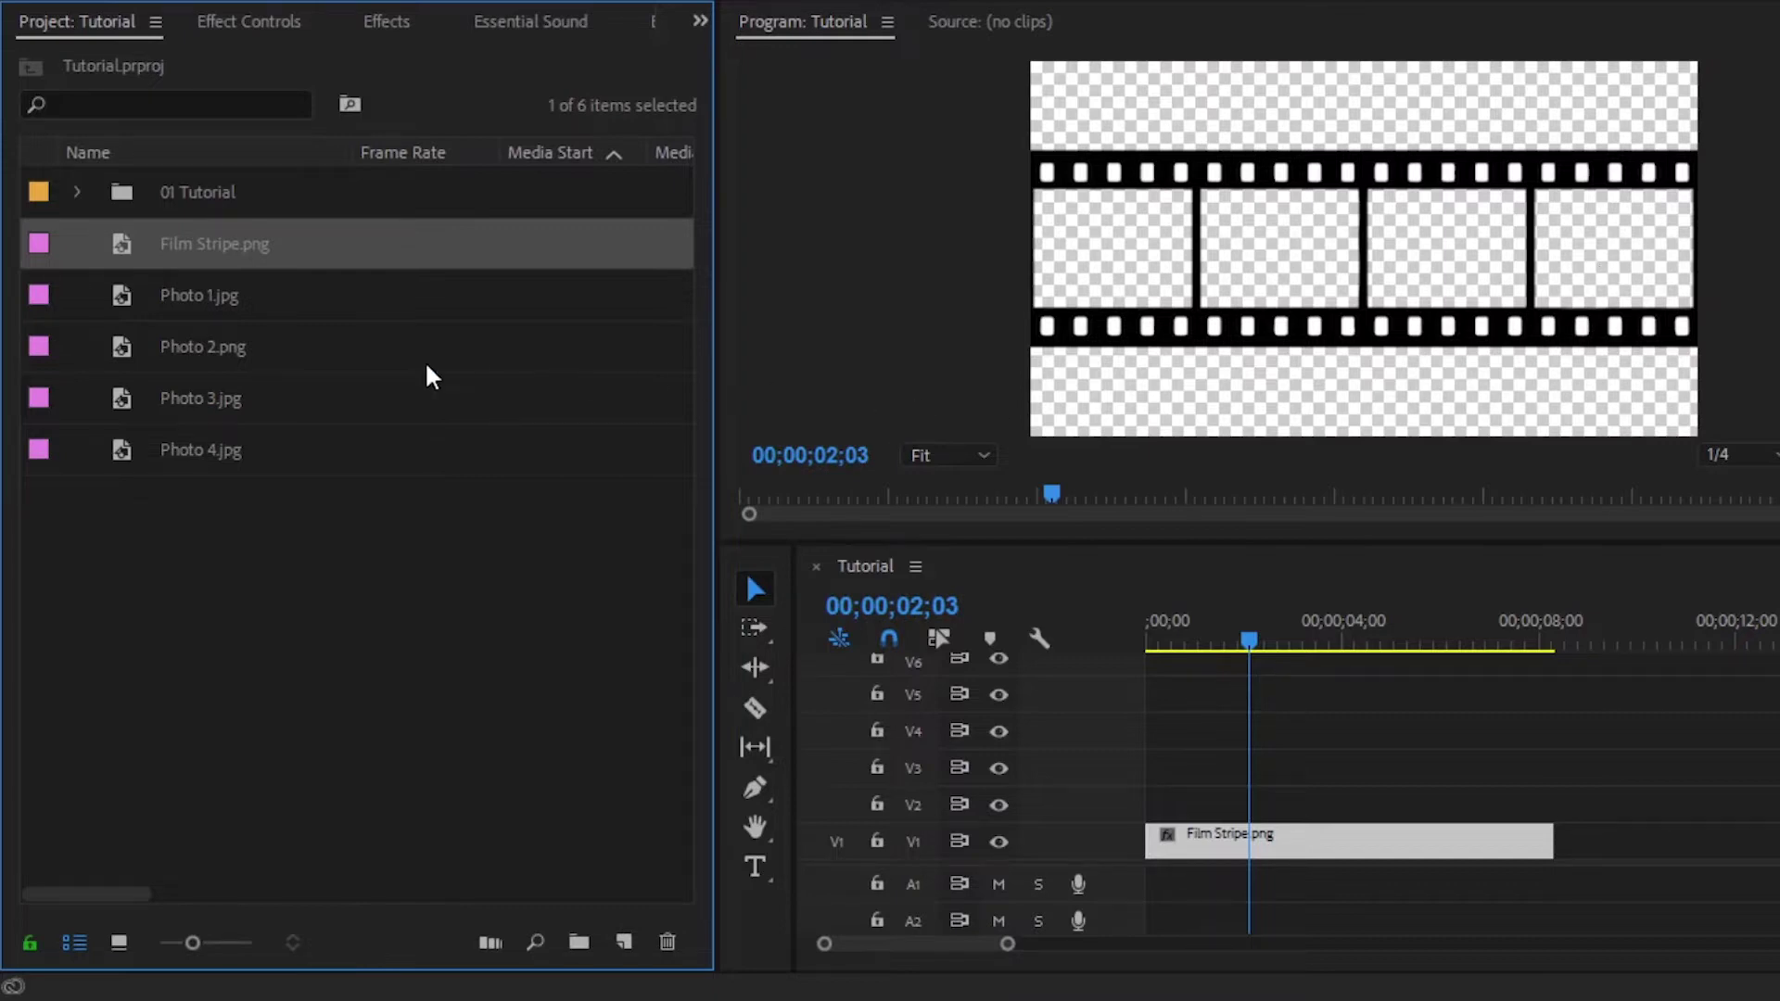
left_click(193, 299)
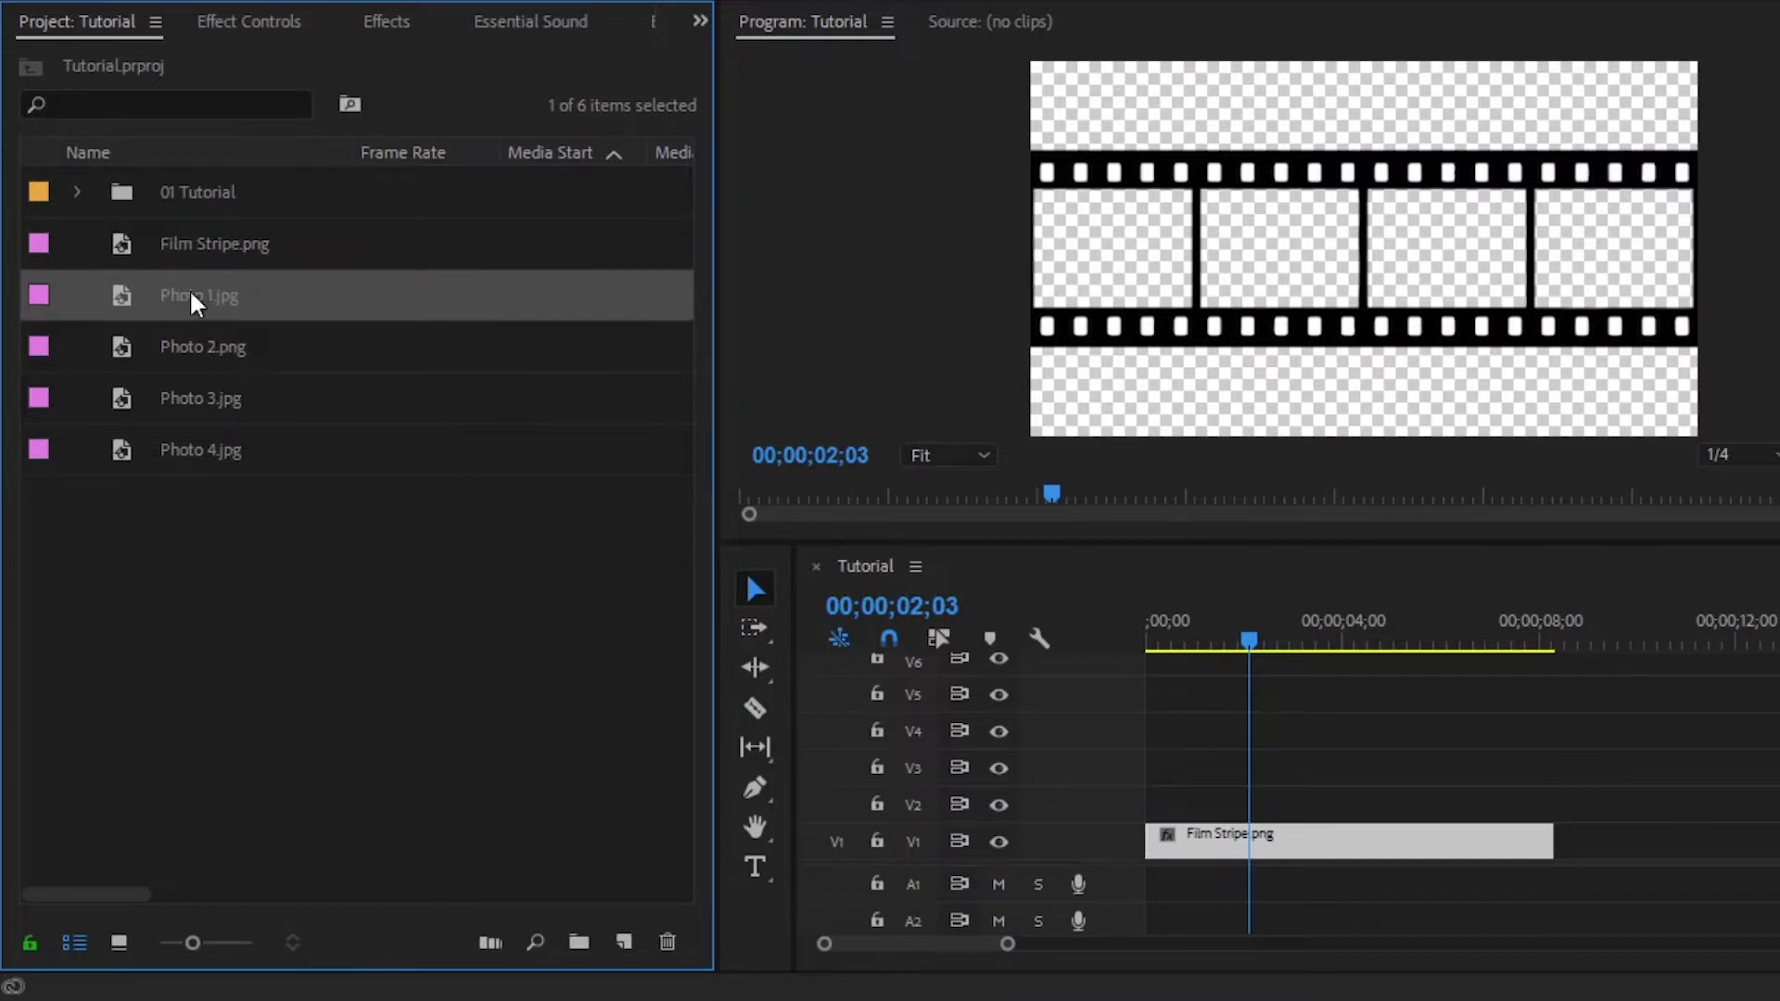
left_click(197, 458)
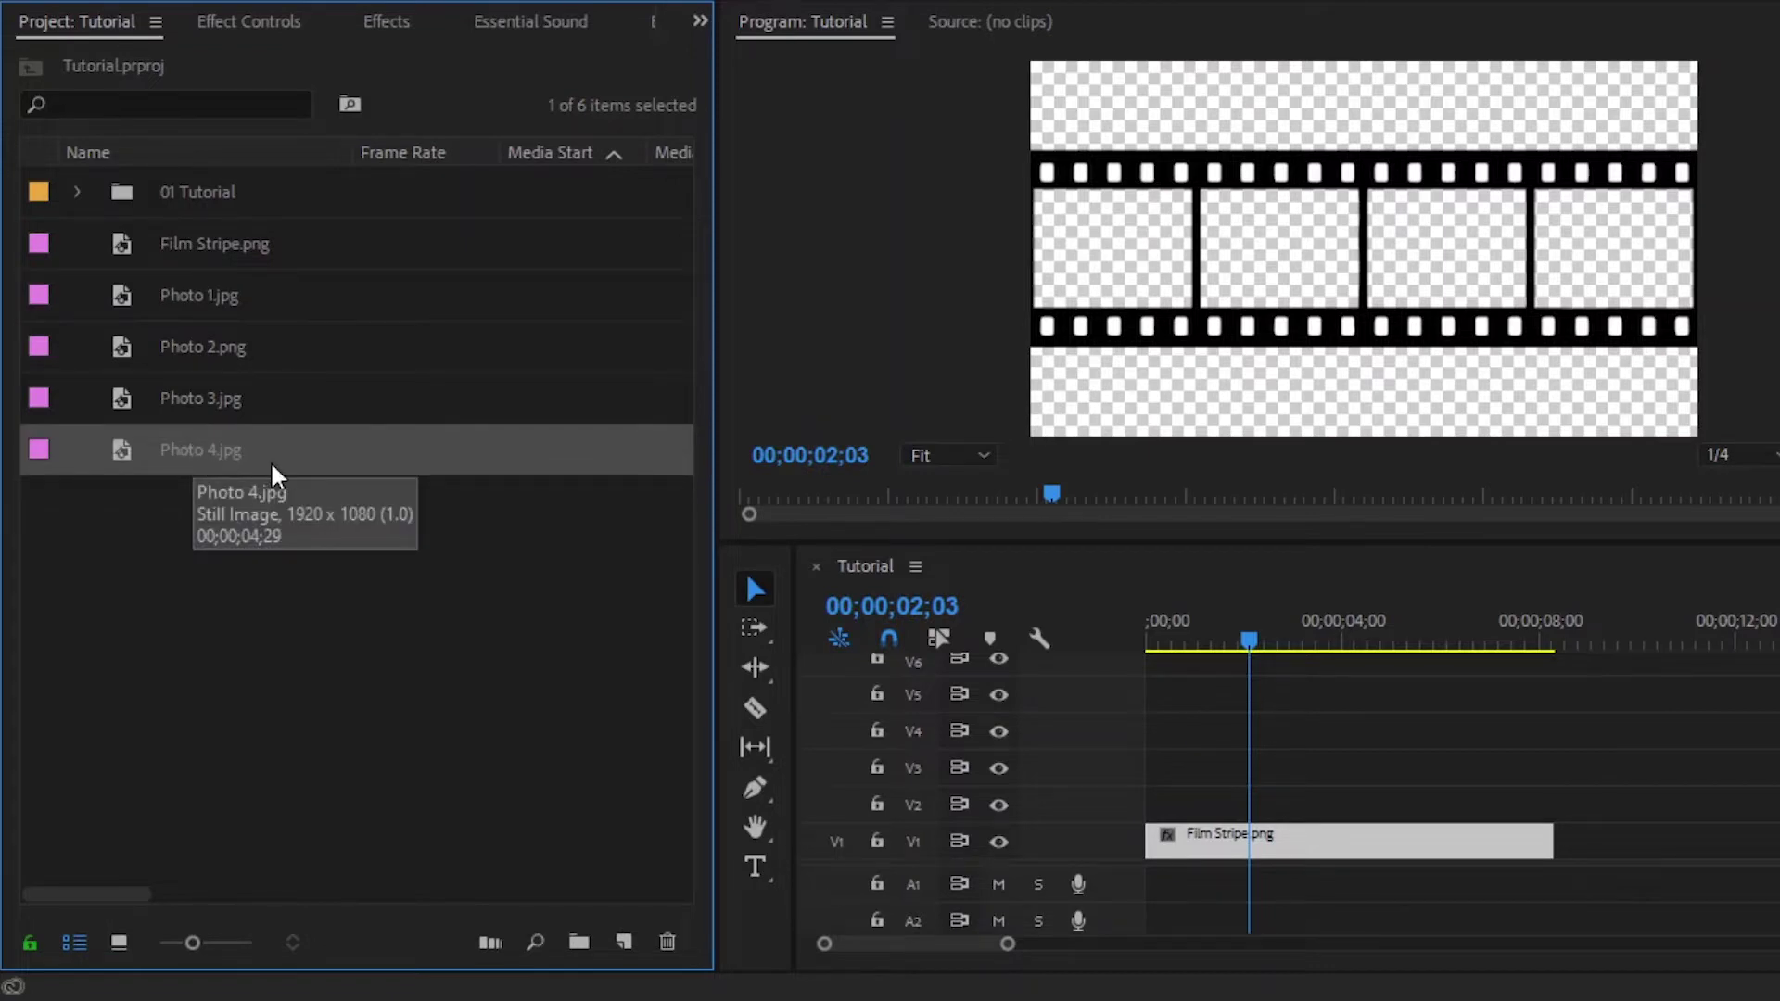
Move the Film Stripe.png clip up to video track V6 and enlarge the timeline area so that track fits.
left_click_drag(273, 463, 1272, 676)
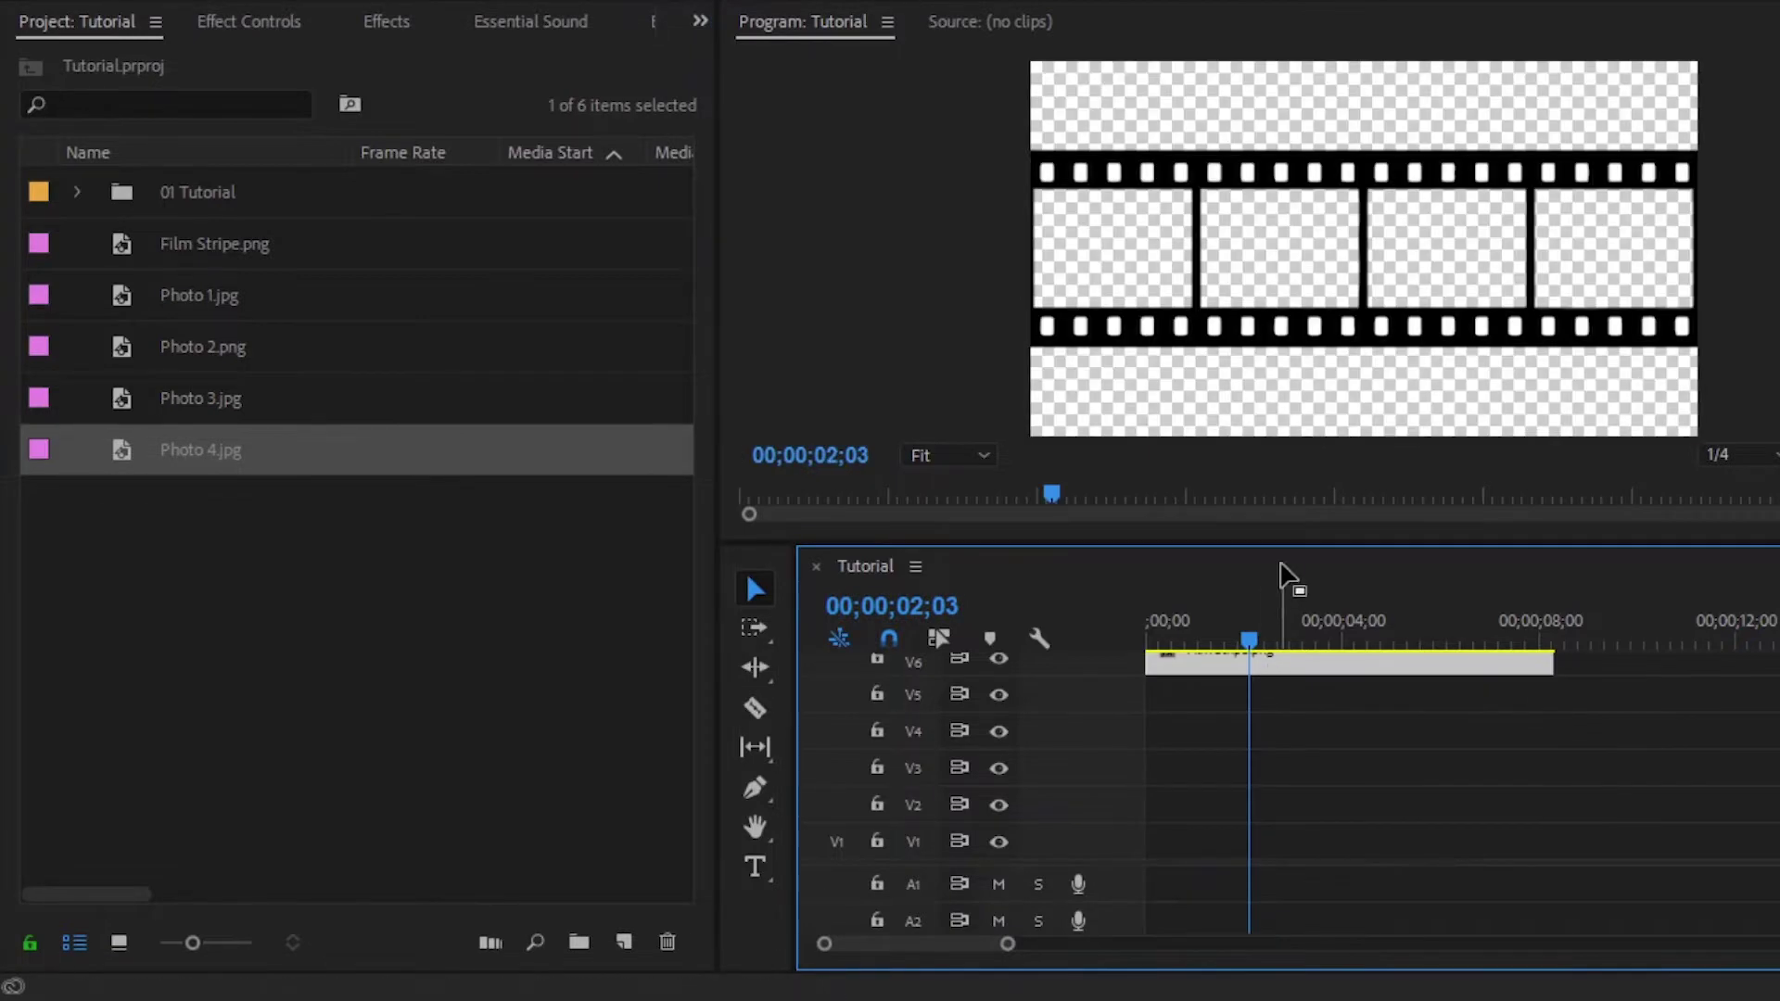
left_click_drag(1282, 533, 1280, 506)
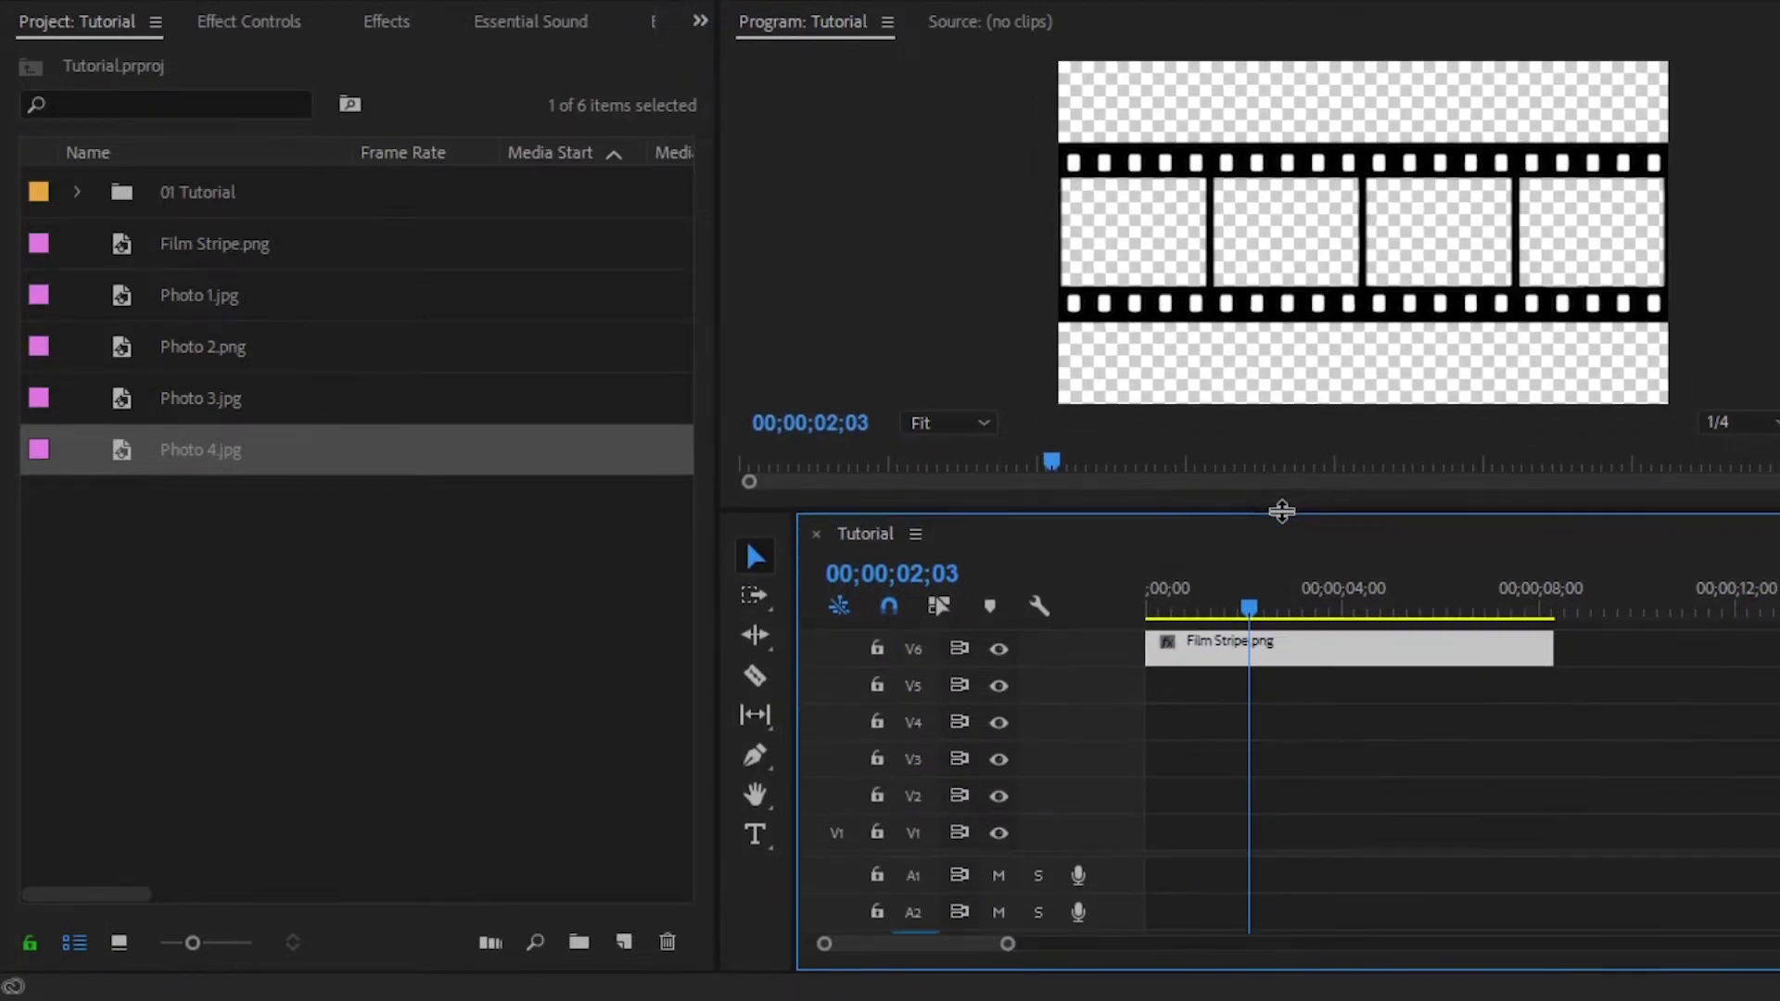
left_click(1337, 701)
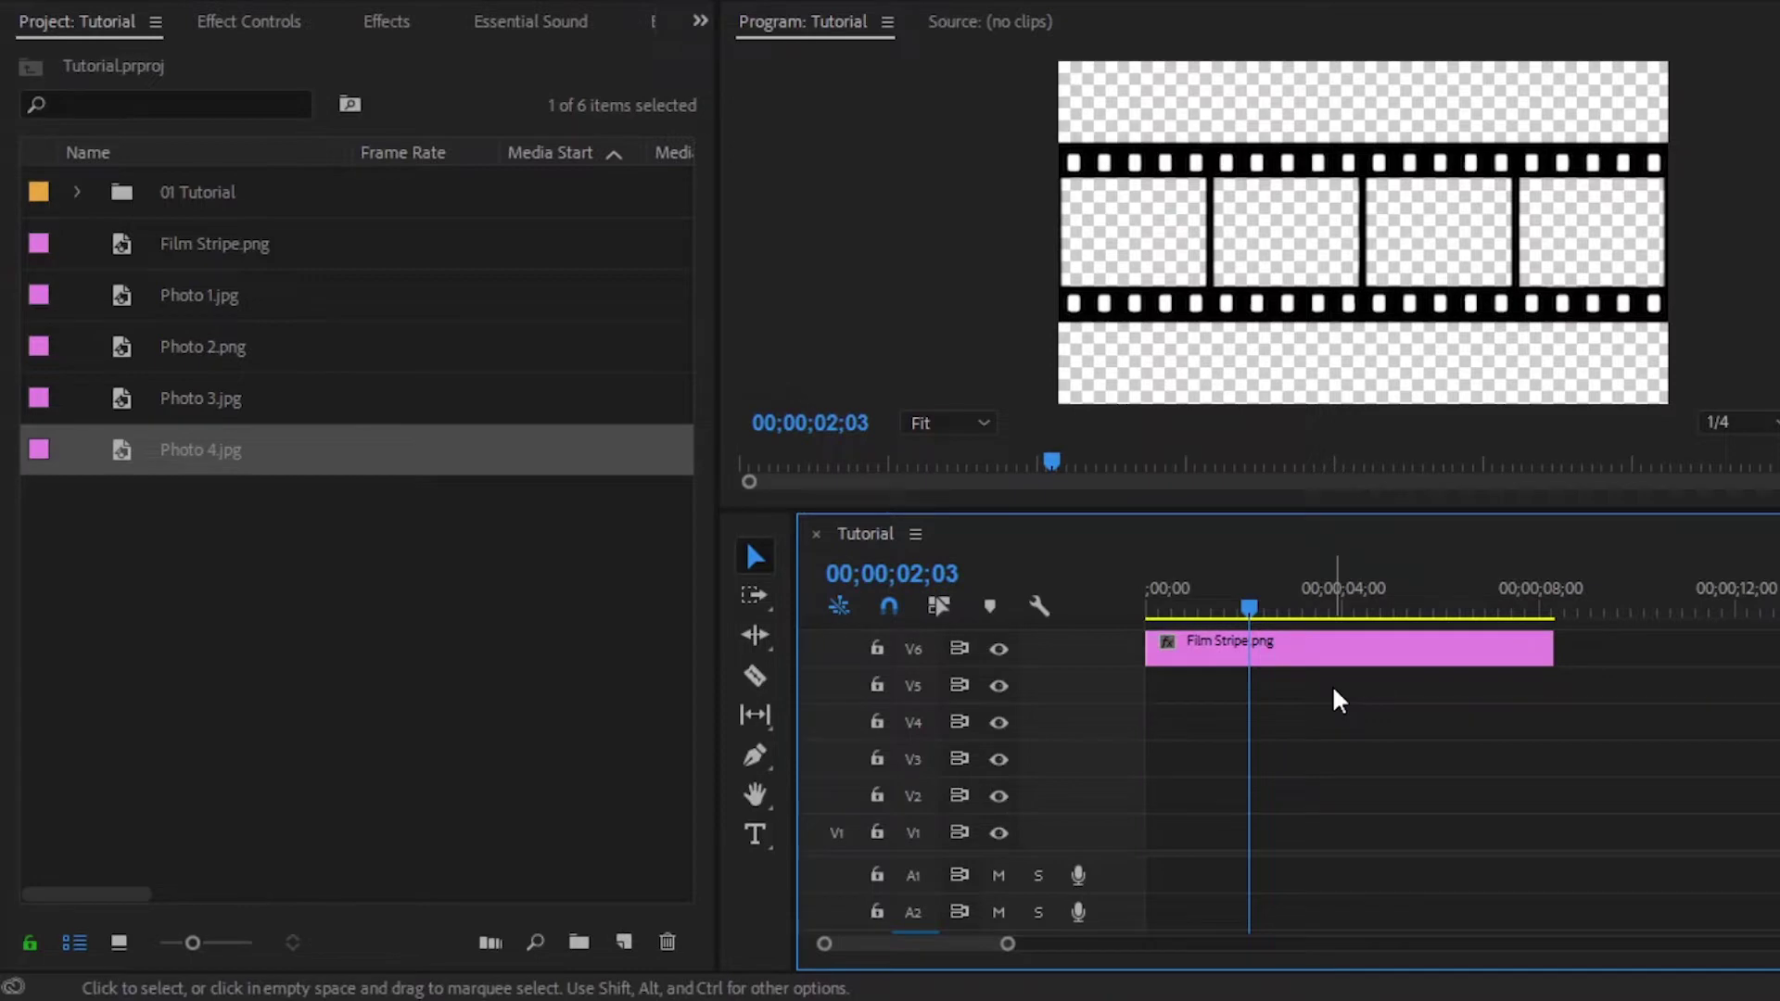
Create a white (FFFFFF) color matte at 1920 x 1080 and 29.97 fps, keeping the name Color Matte.
left_click(624, 942)
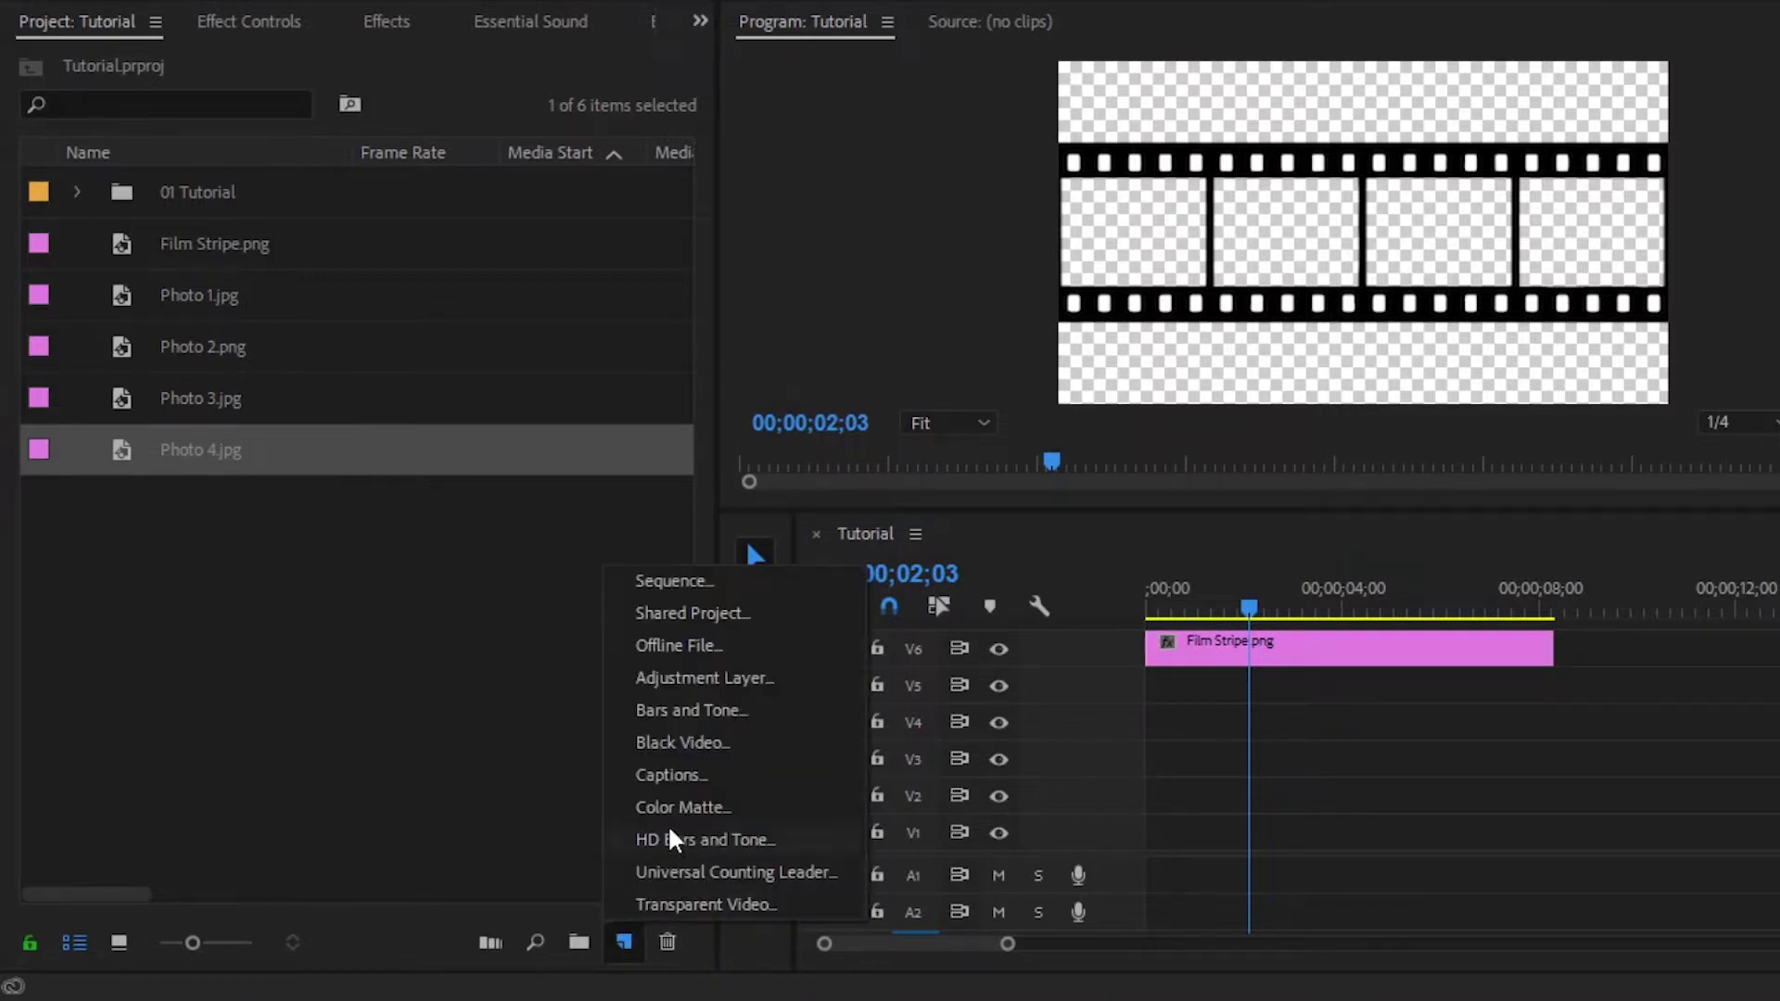
left_click(725, 809)
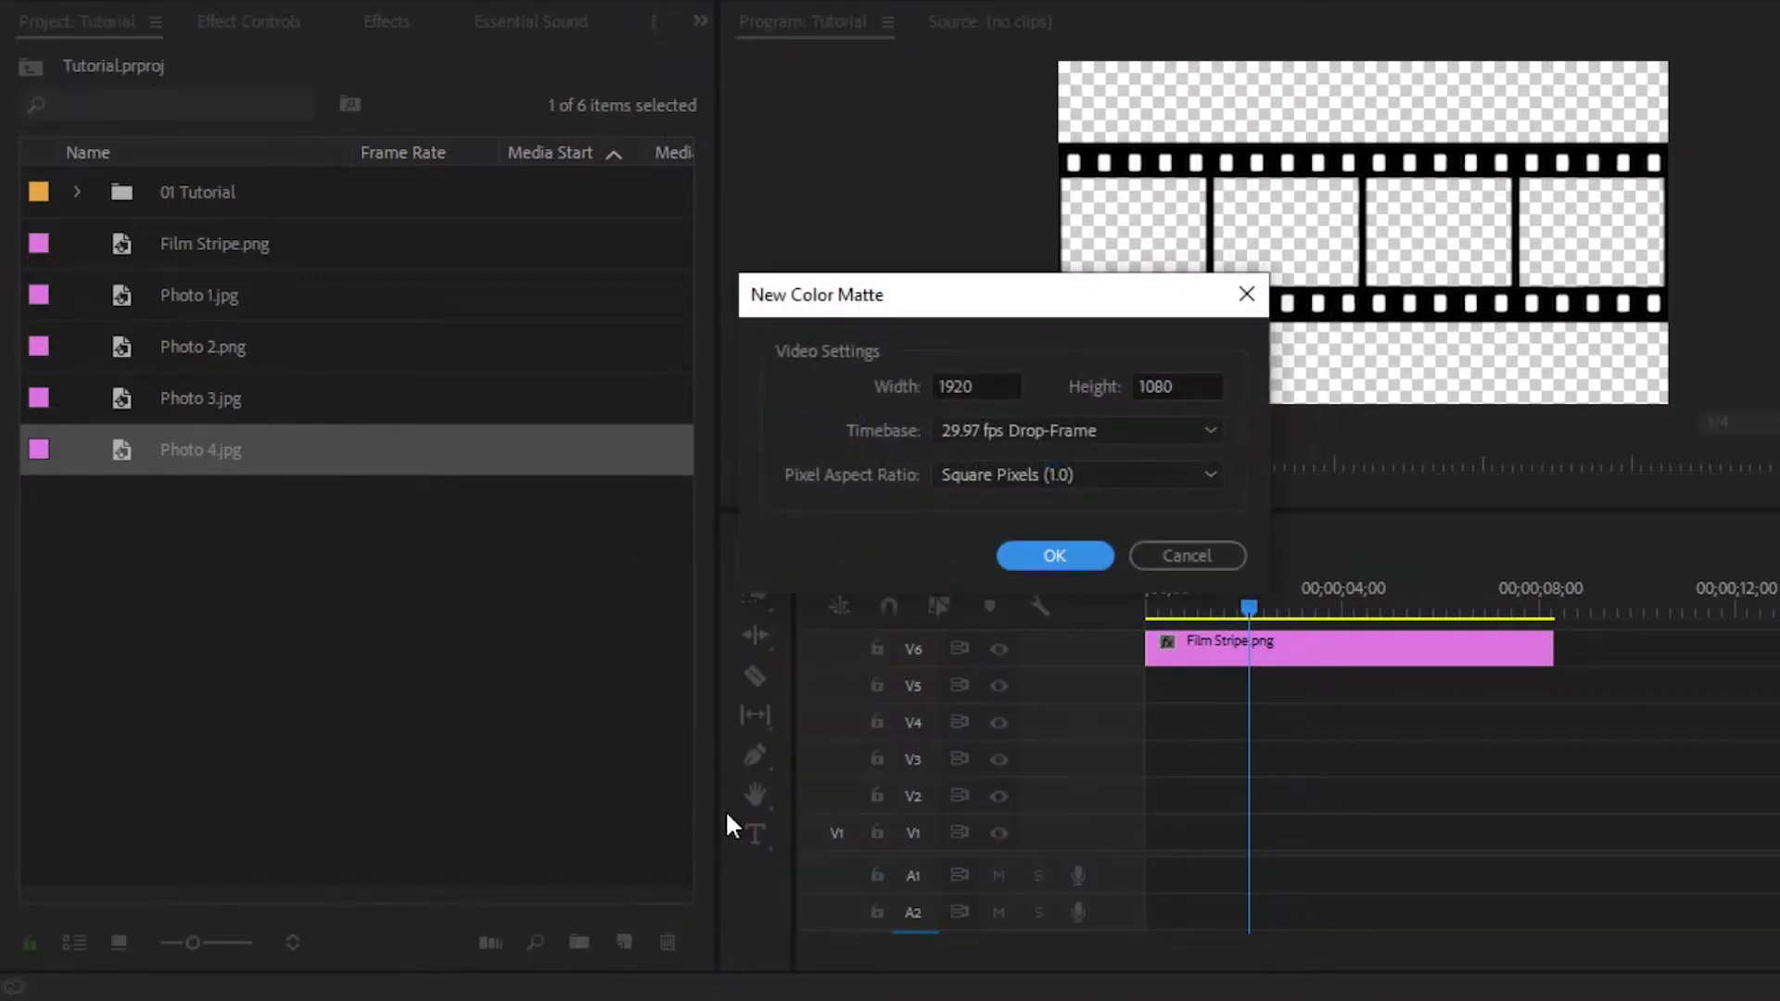
left_click(1055, 556)
left_click_drag(700, 654, 666, 710)
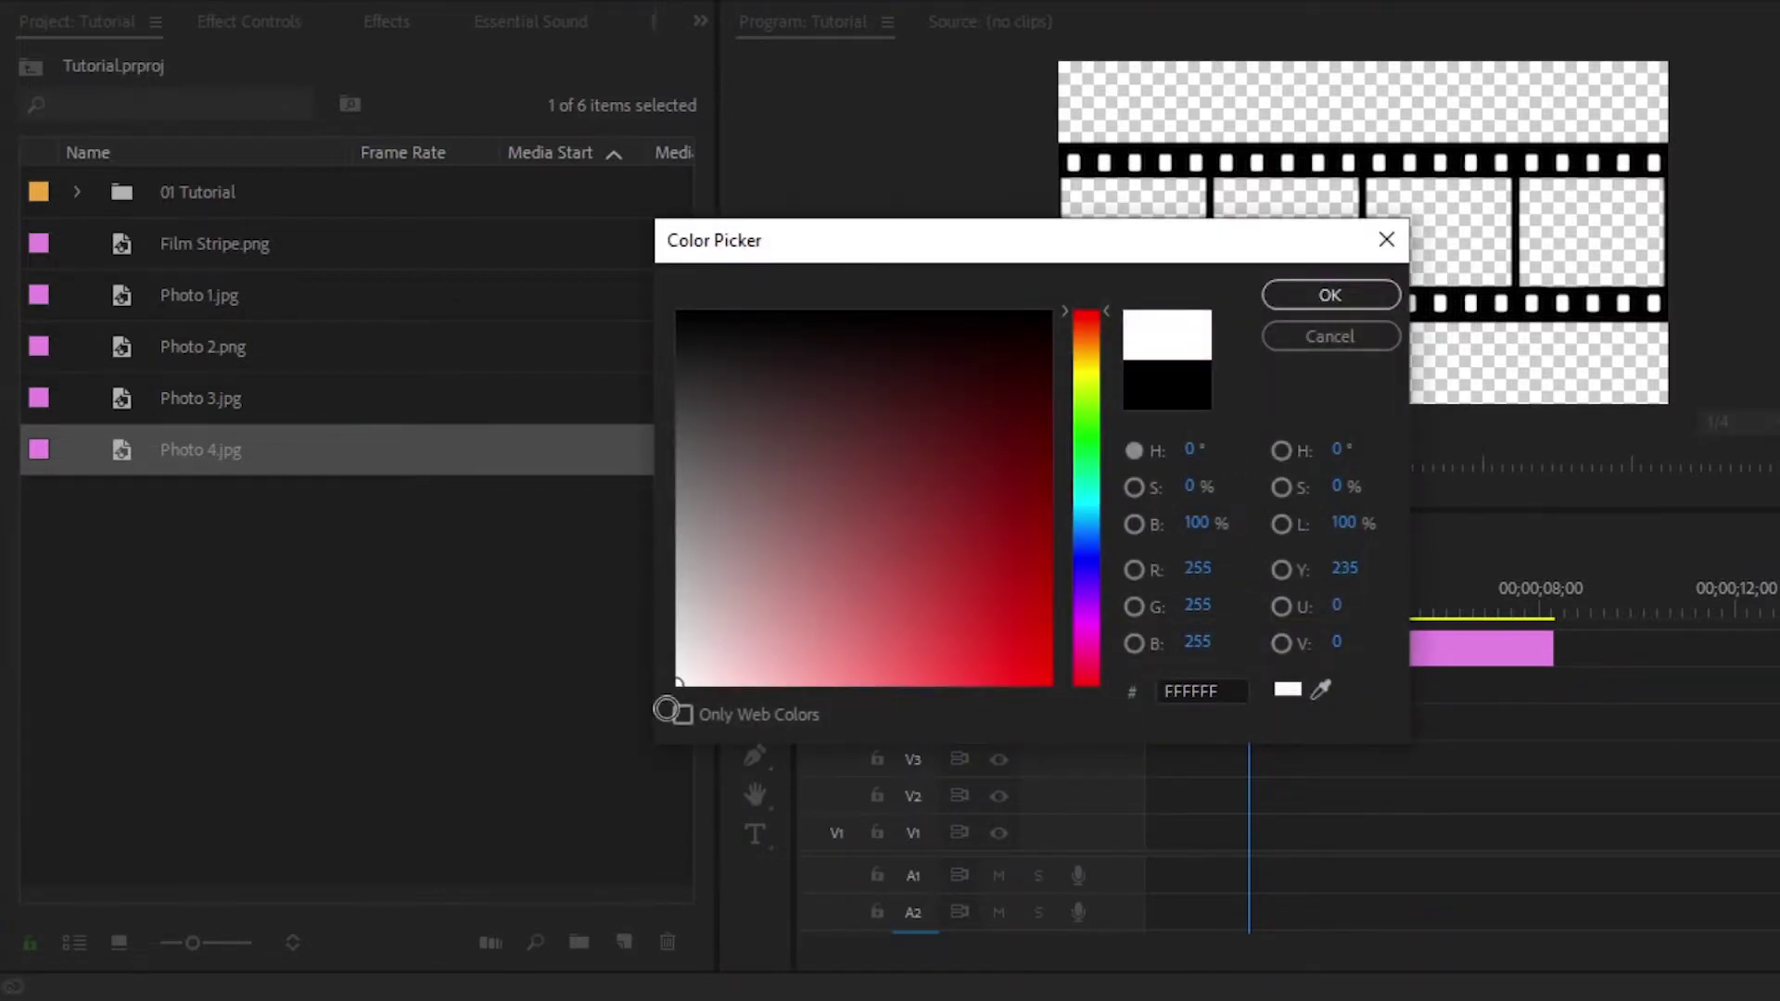
left_click(1332, 302)
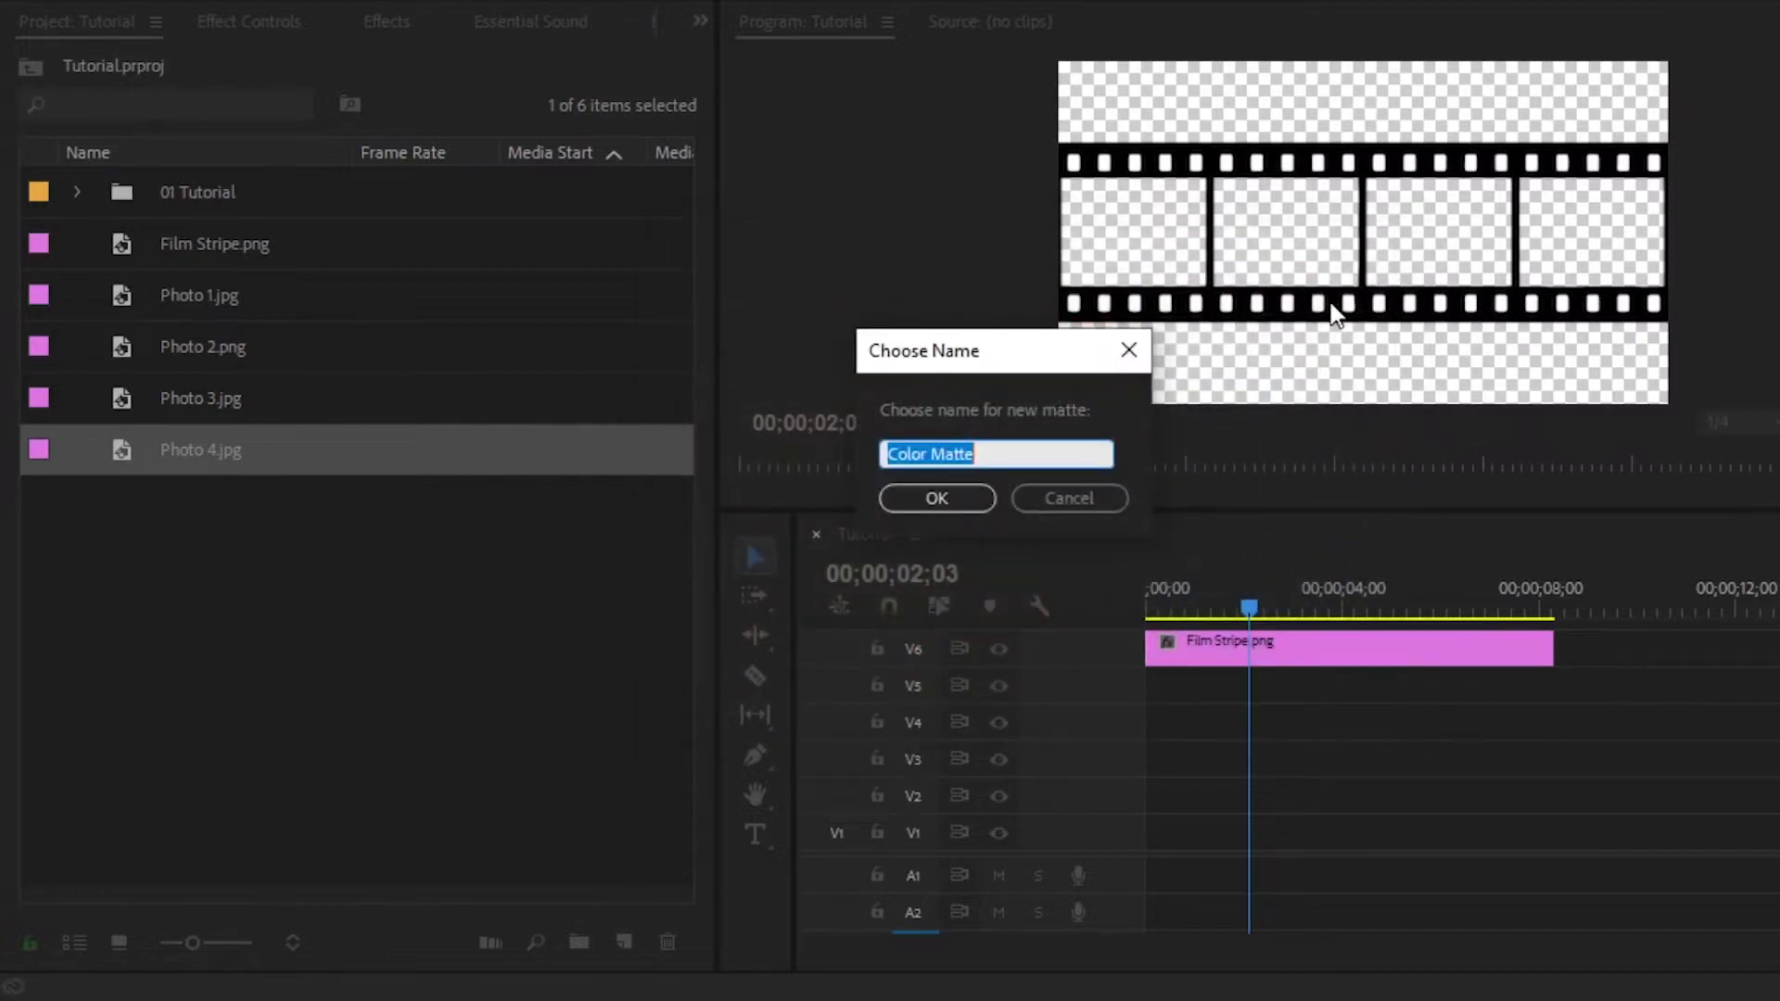
left_click(952, 498)
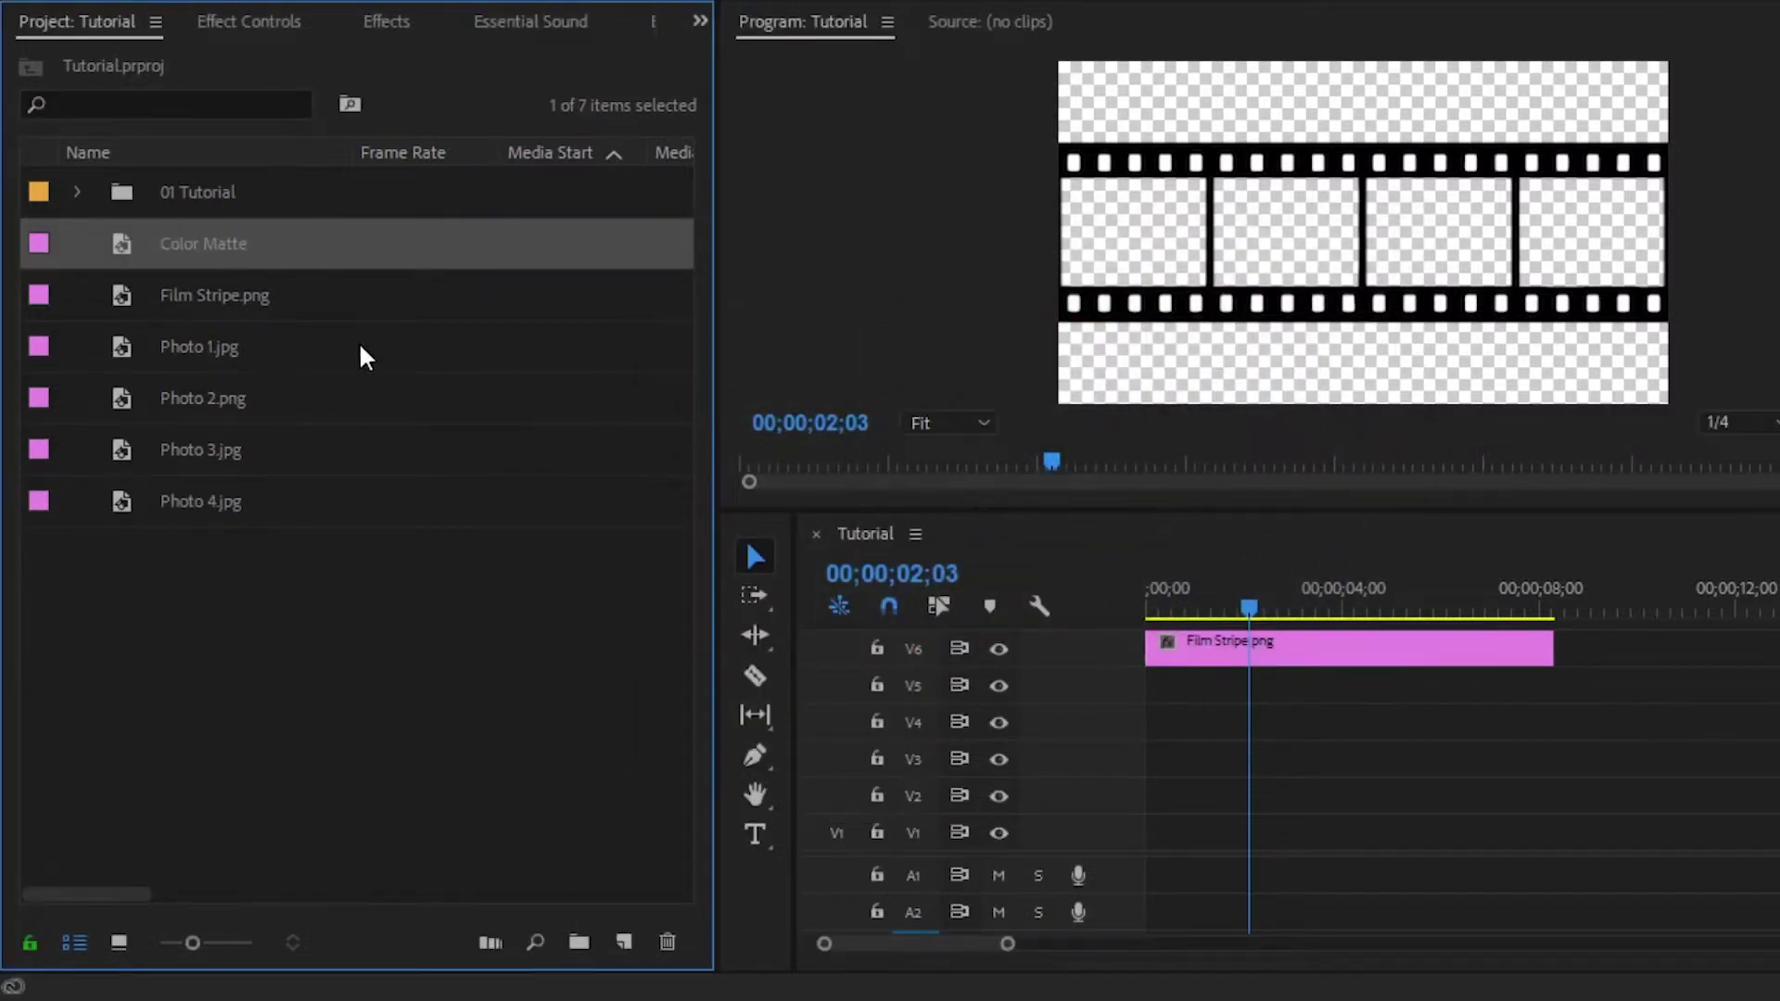
Place Color Matte on V1 and Photo 1.jpg on V2 from the sequence start, extending both to the film stripe clip's end.
left_click_drag(125, 255, 1085, 847)
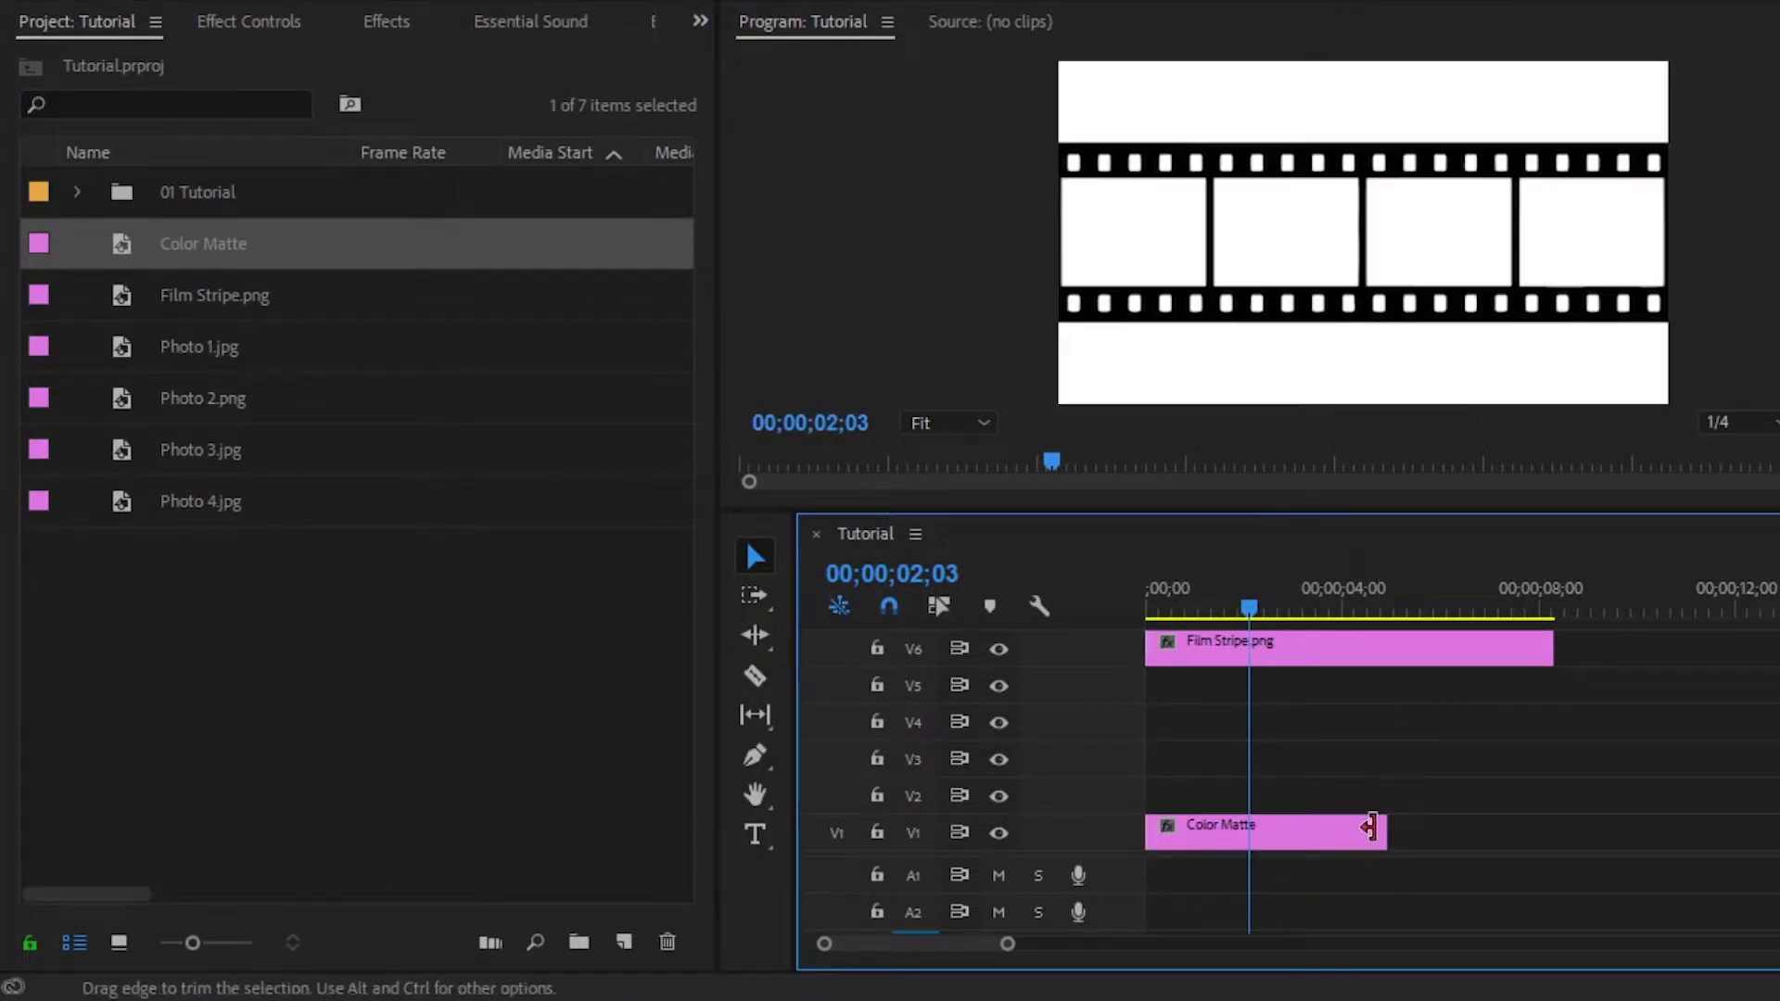
left_click_drag(1379, 828, 1543, 830)
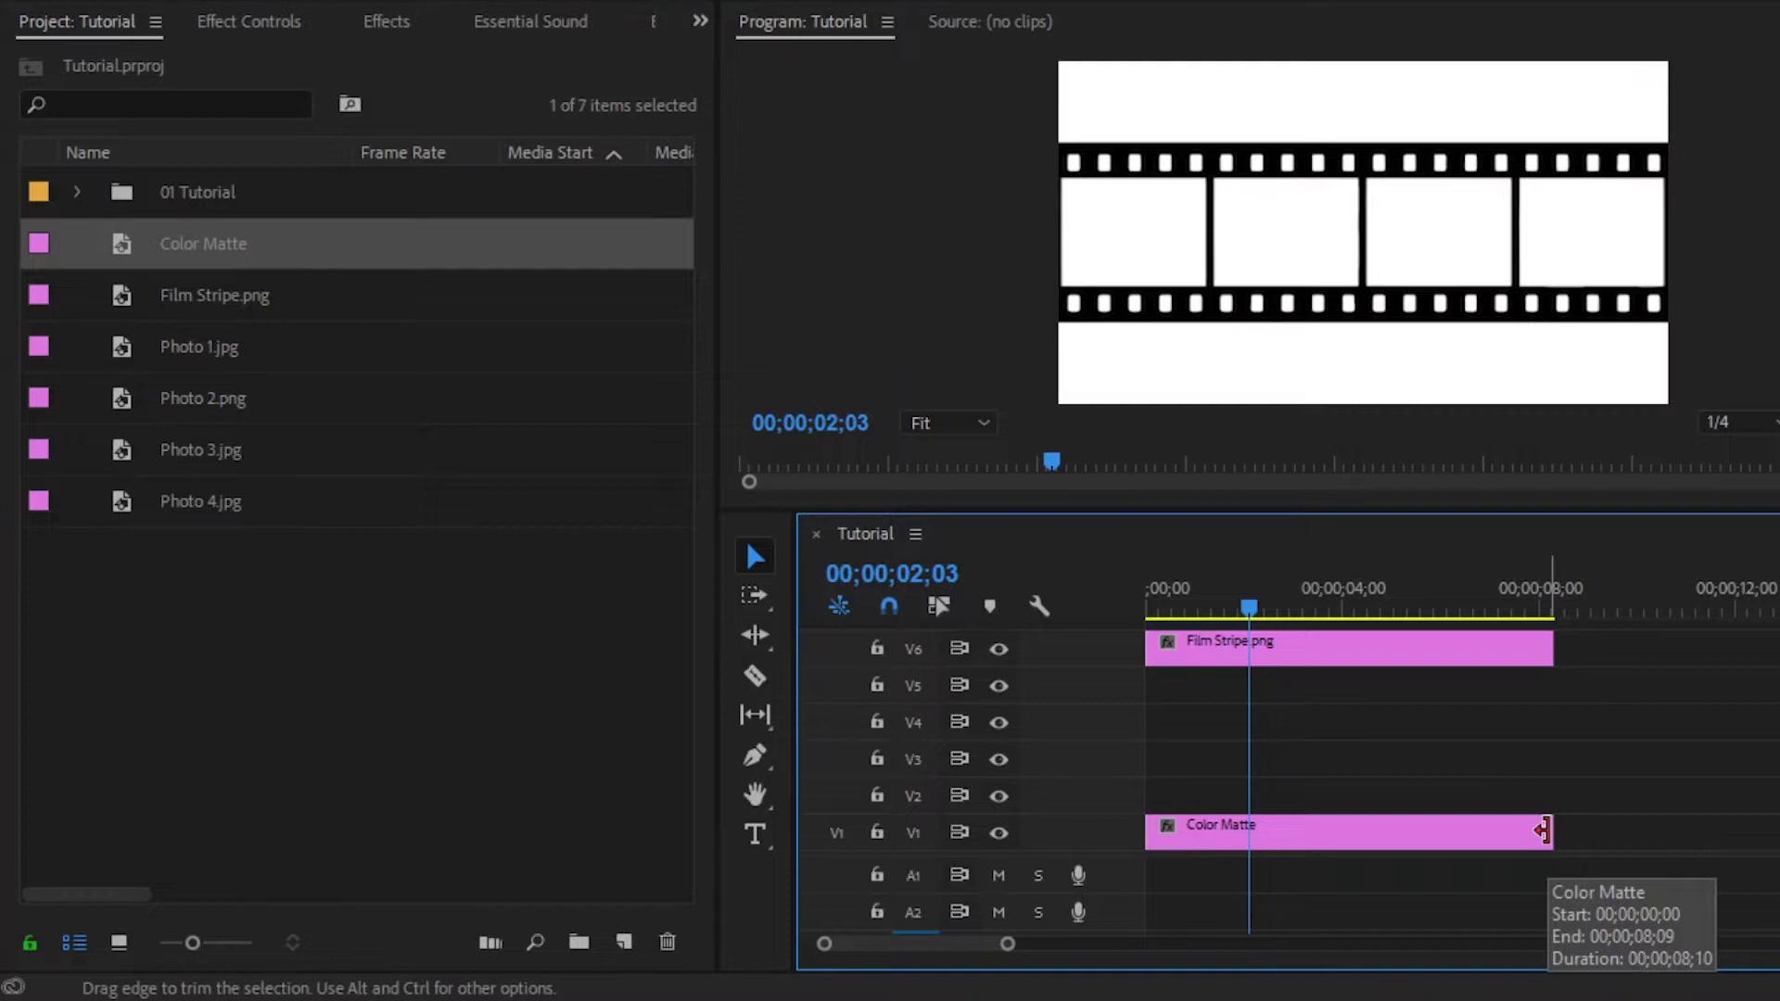
left_click_drag(184, 361, 1113, 787)
left_click_drag(1374, 793, 1552, 792)
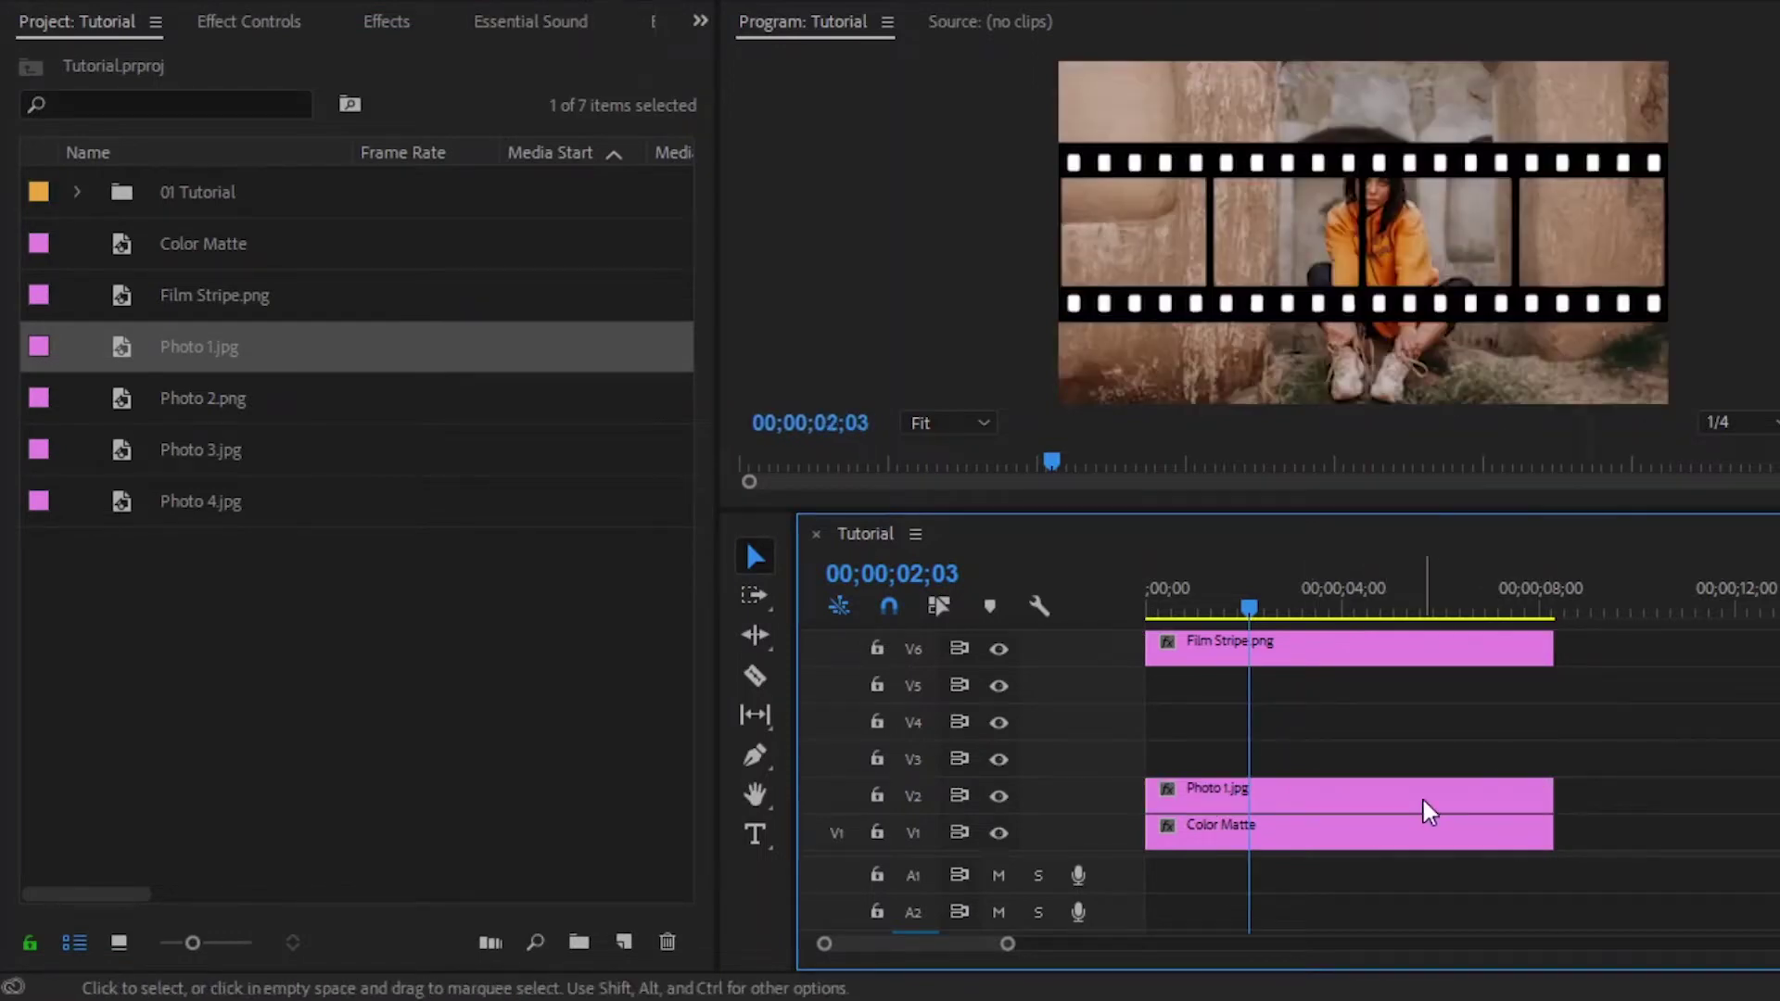
Set the Photo 1.jpg clip's scale to 33 and its horizontal position to 212.
left_click(1424, 809)
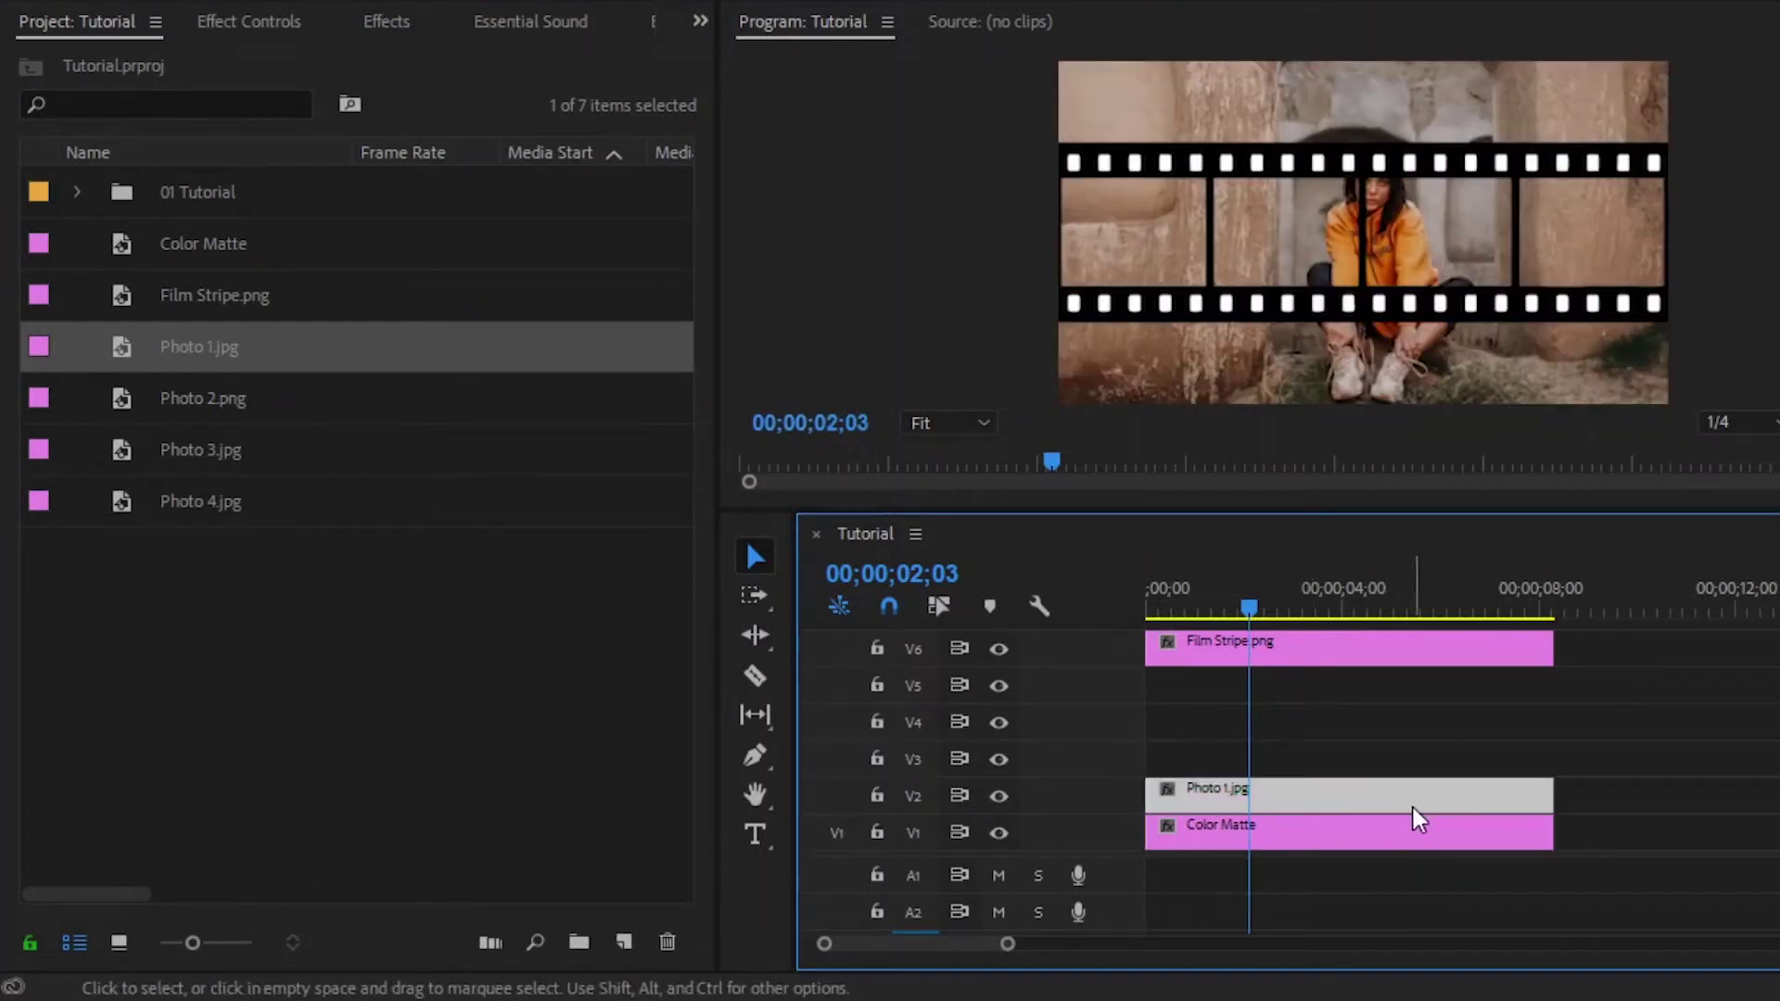
left_click(278, 26)
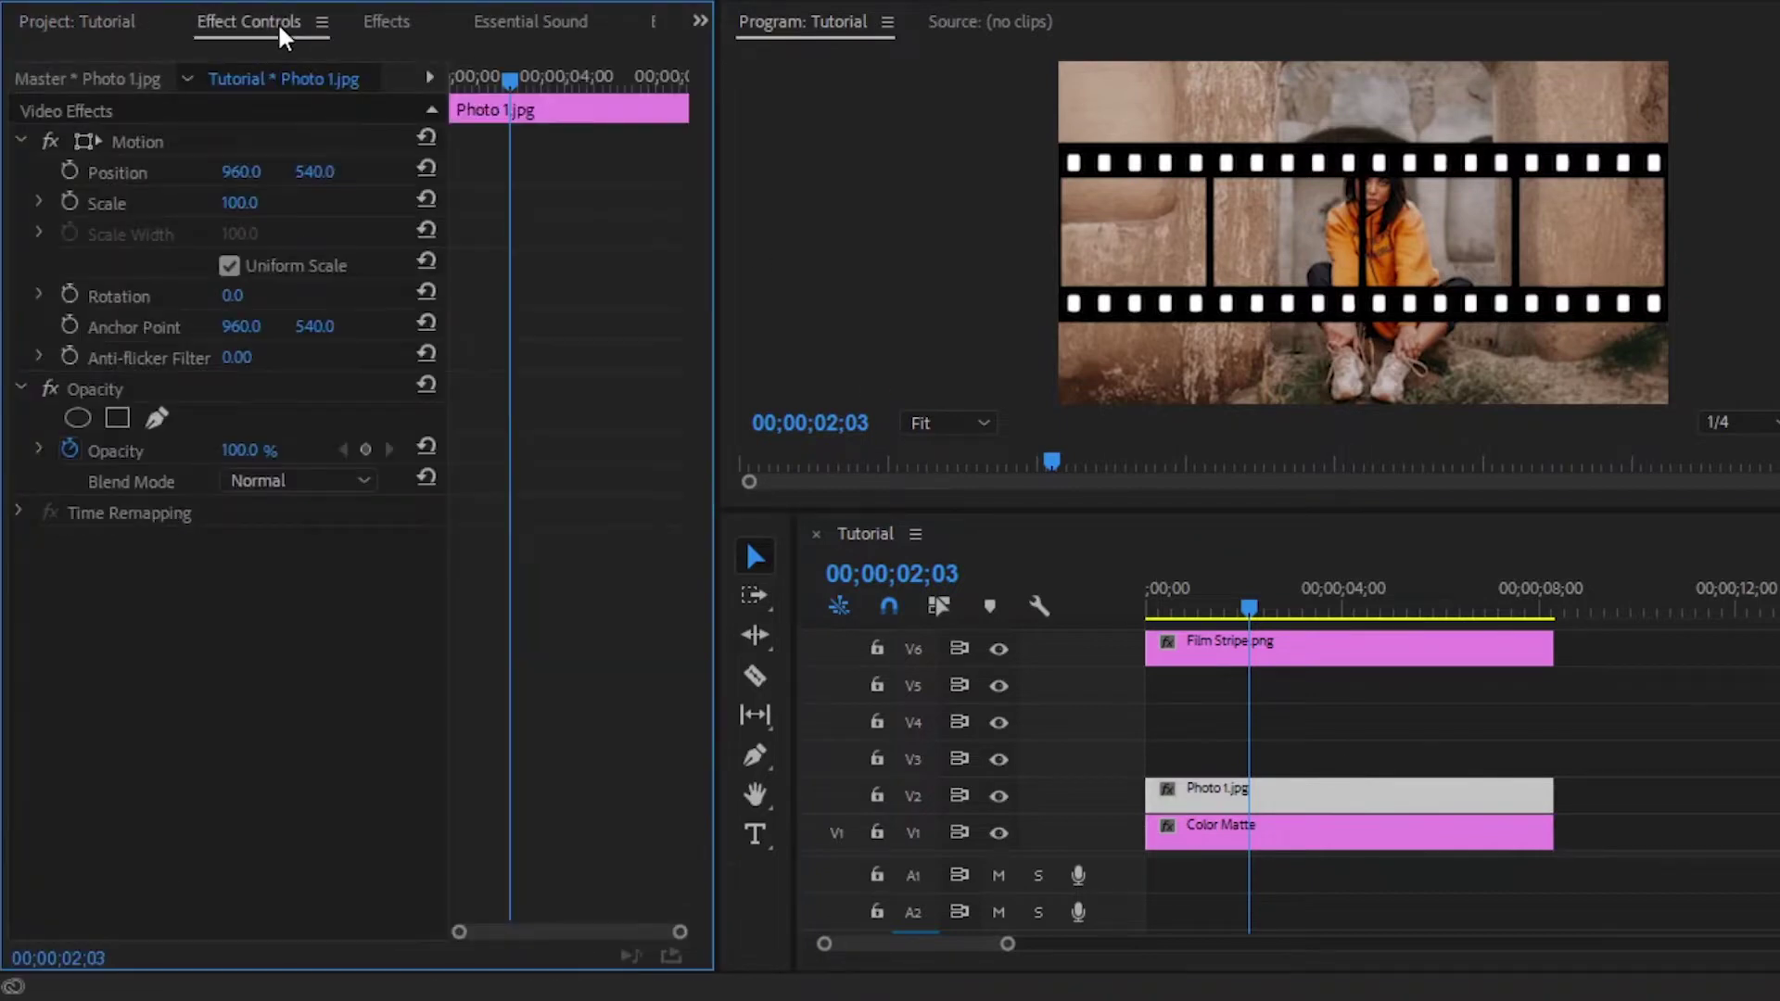
left_click(247, 202)
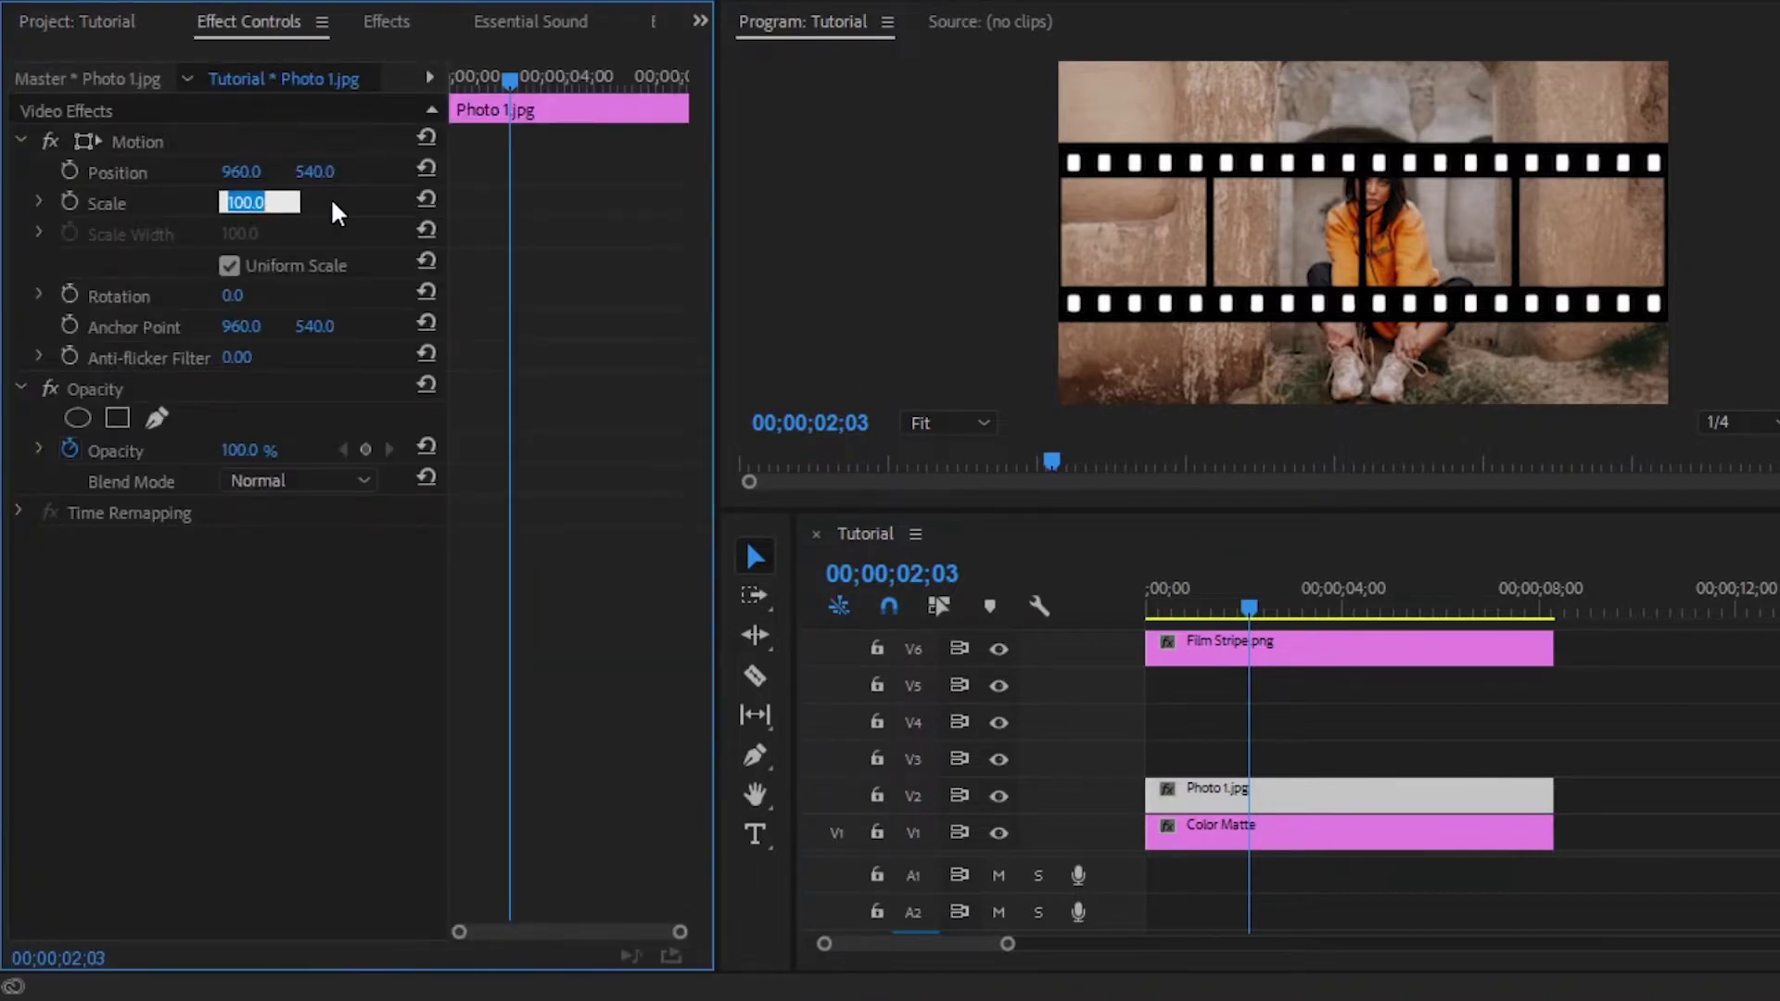
type("33")
key("Return")
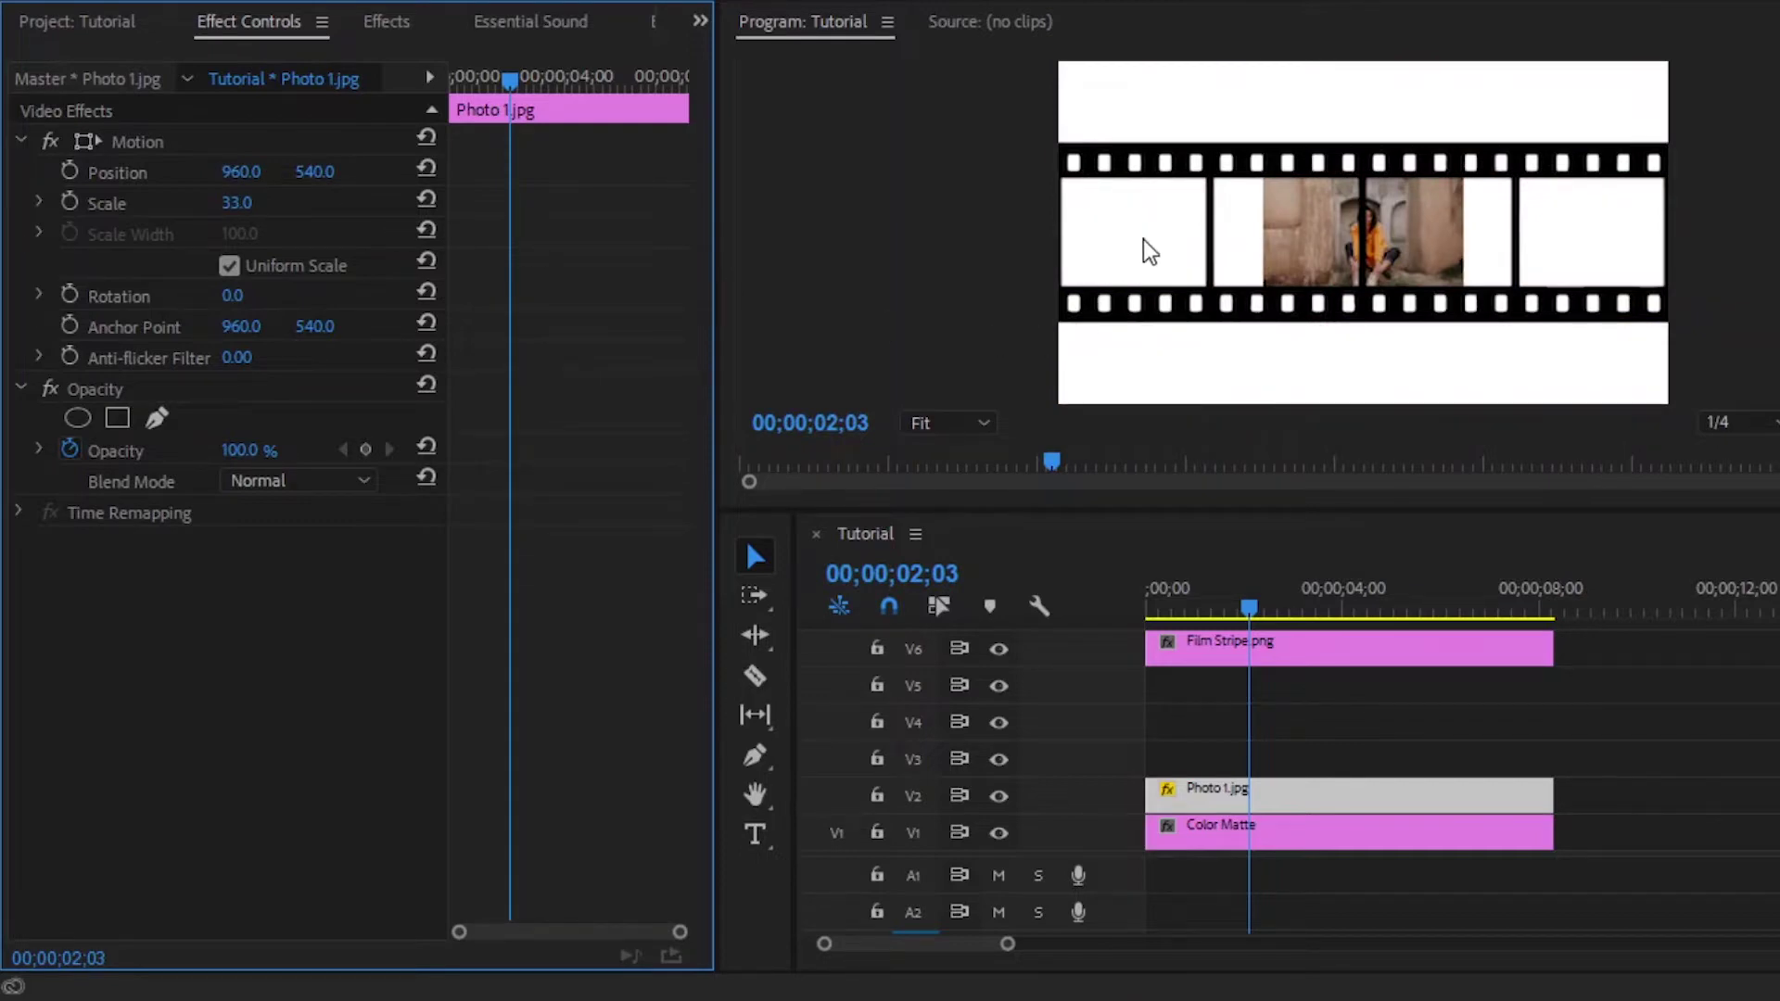
left_click(245, 171)
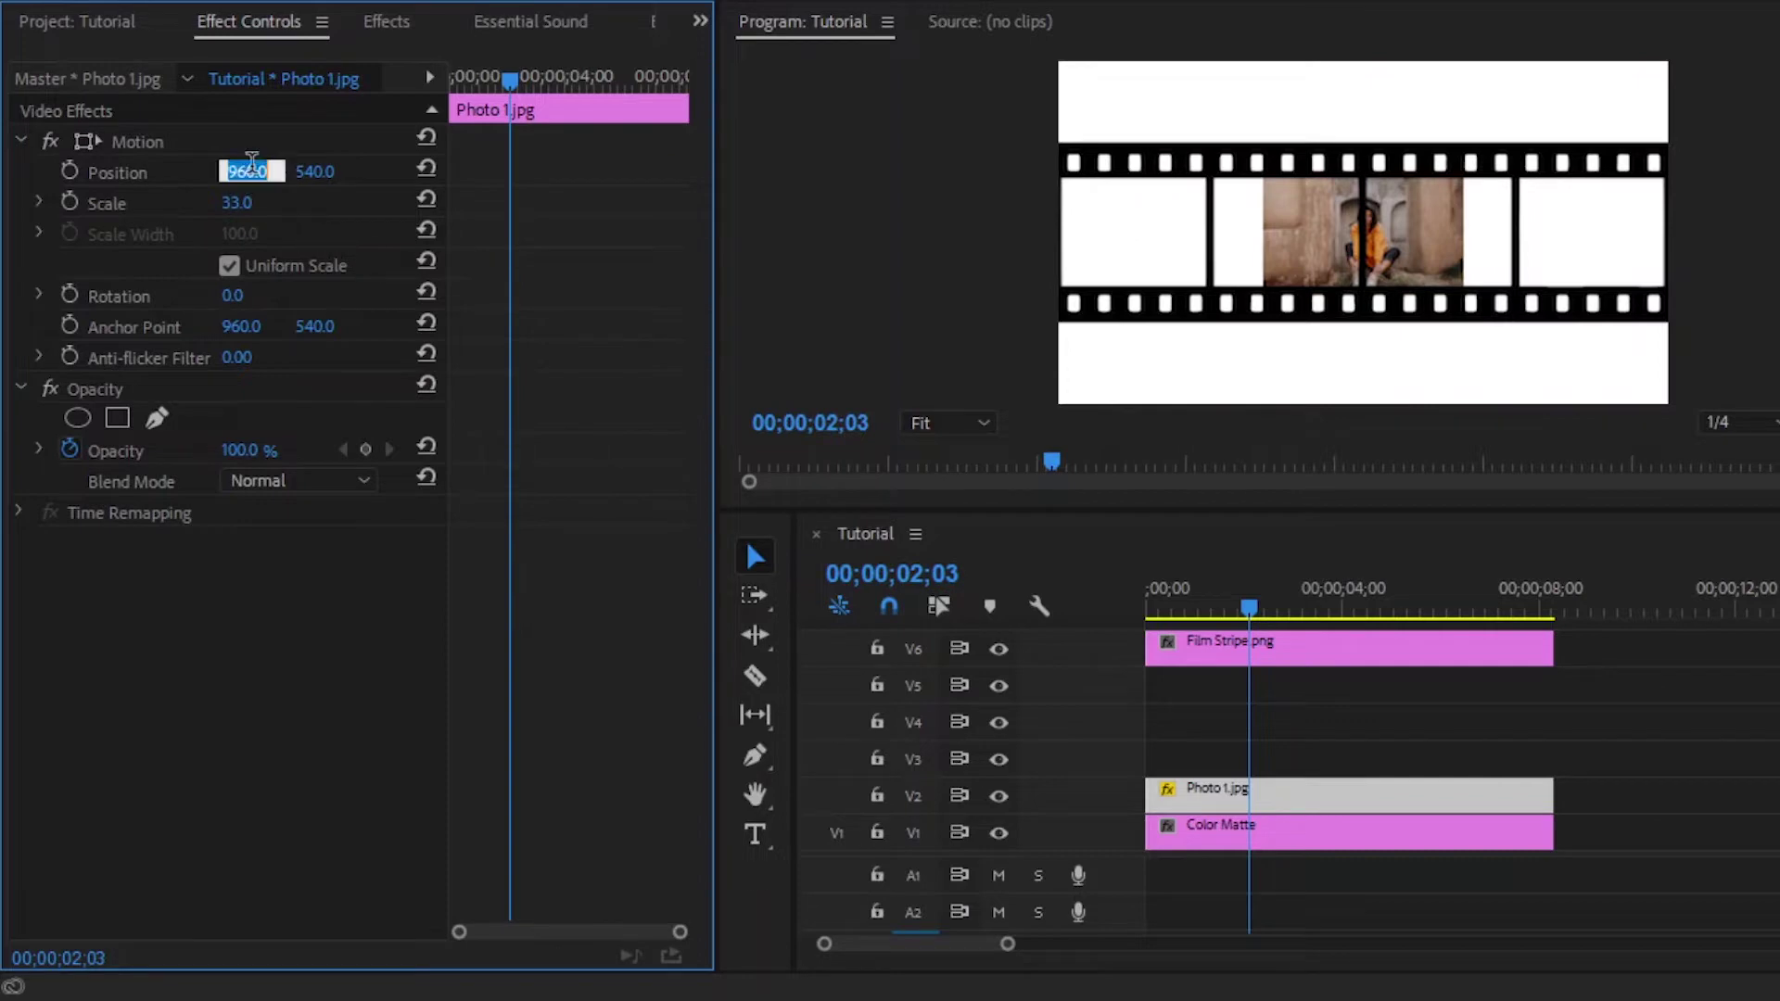
type("212")
key("Return")
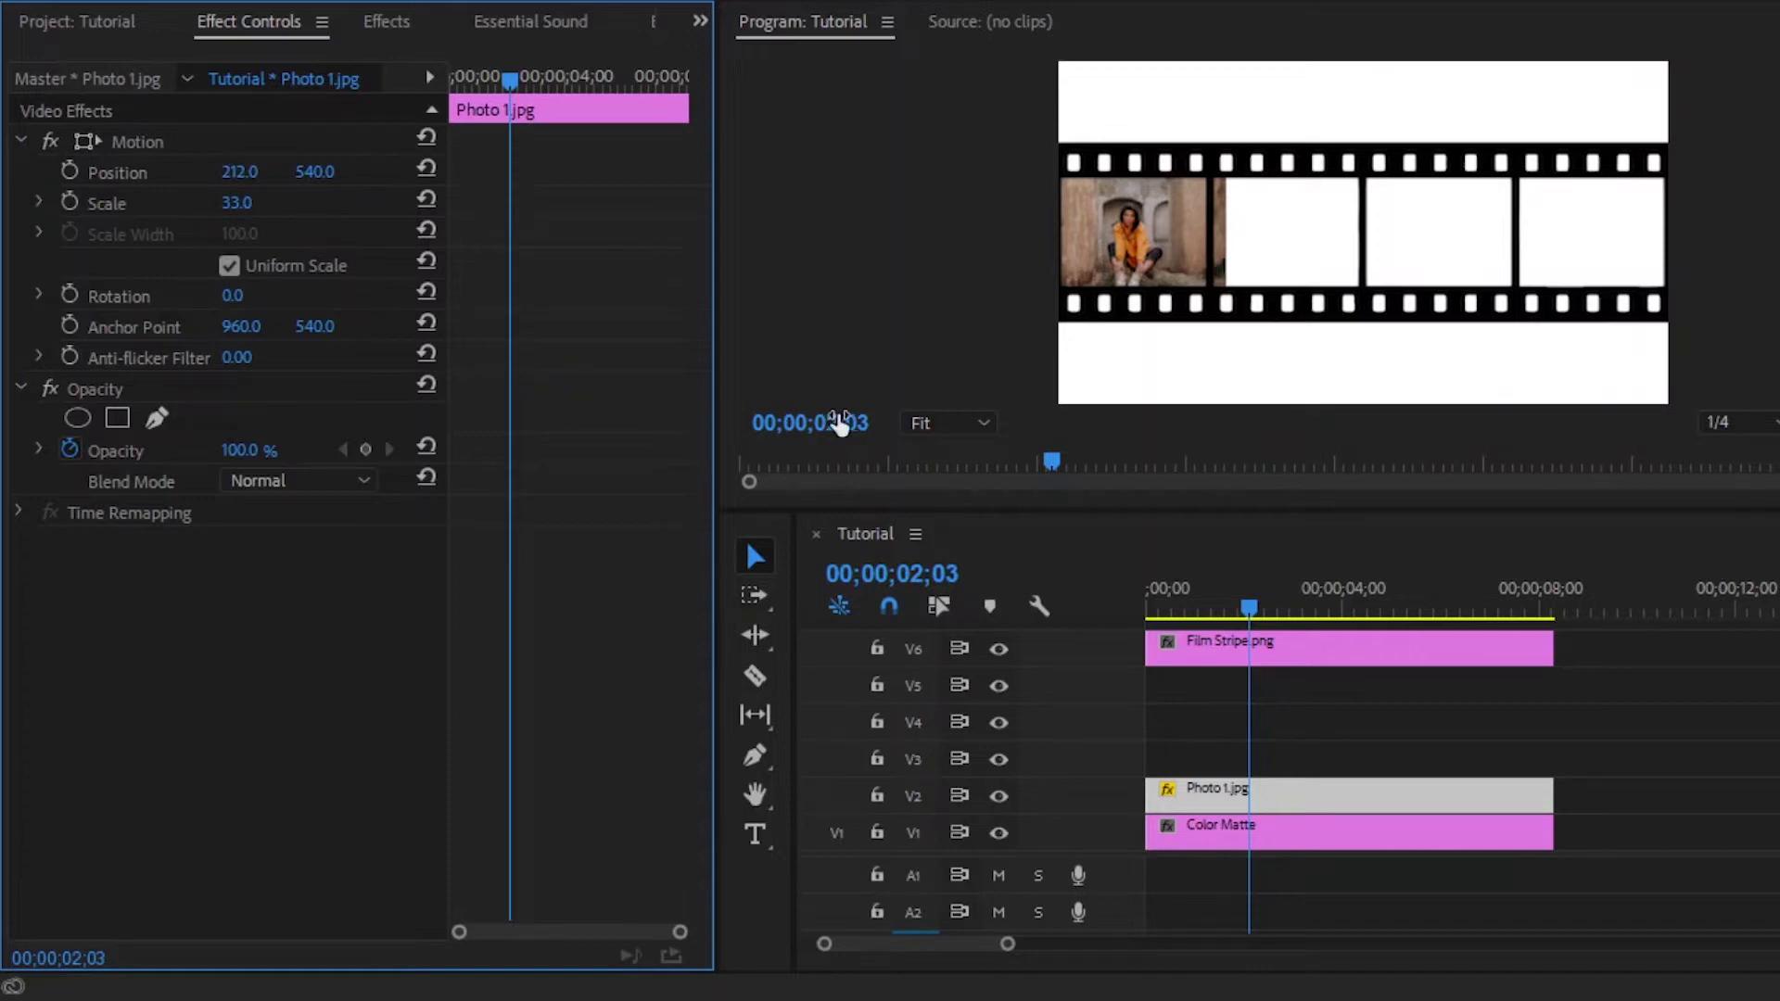
Draw a closed four-point opacity mask with the pen around the first film frame on the Photo 1.jpg clip, excluding the overlap into the second frame.
left_click(941, 427)
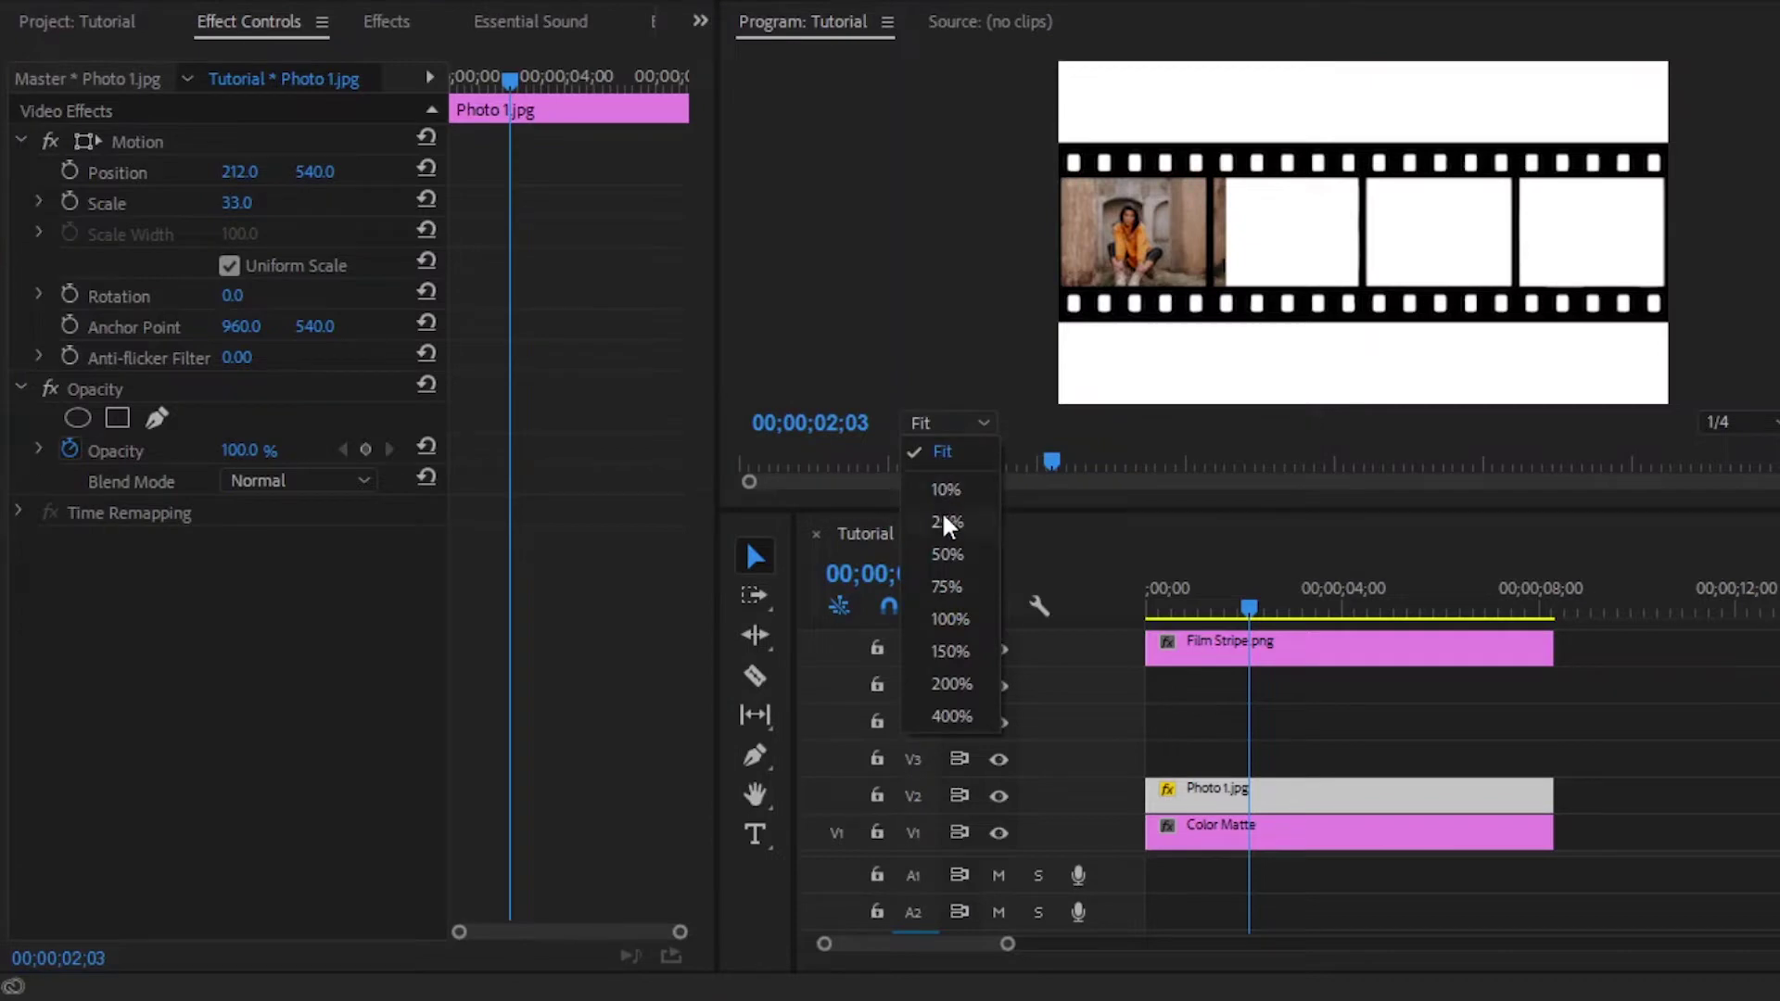
left_click(946, 555)
left_click_drag(1029, 507, 1037, 563)
left_click_drag(893, 445, 772, 450)
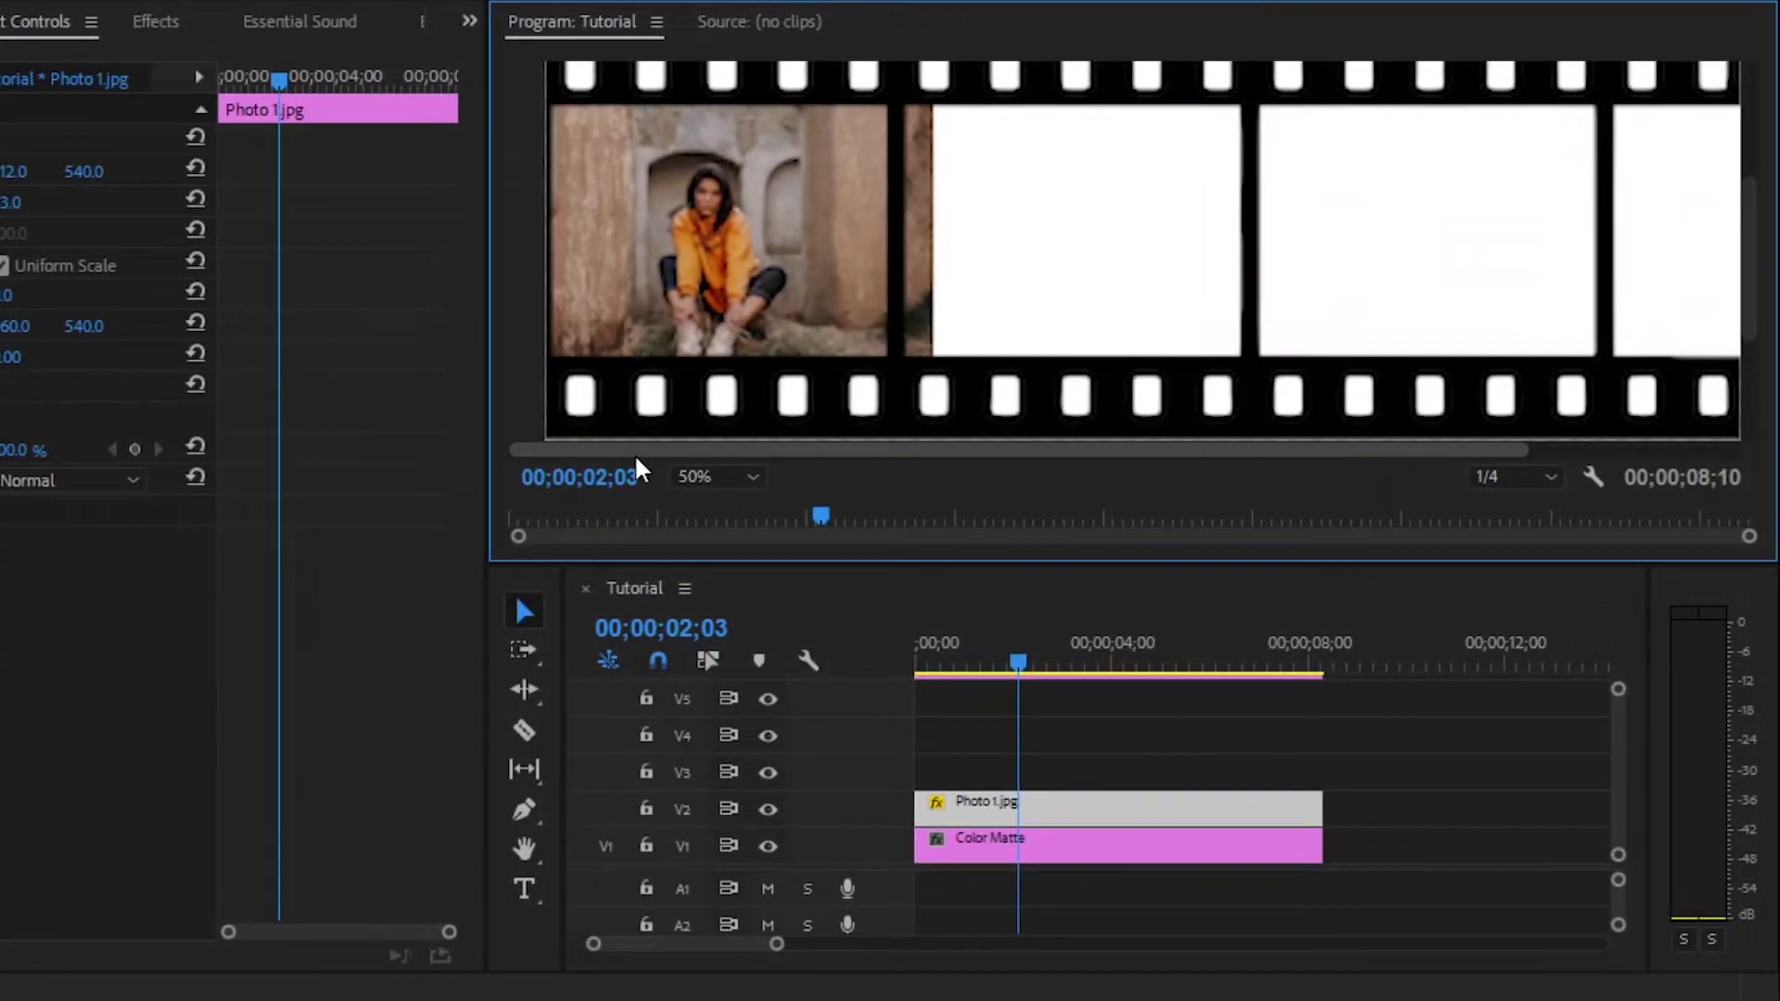
left_click(1729, 476)
mouse_move(1466, 397)
left_click(1316, 387)
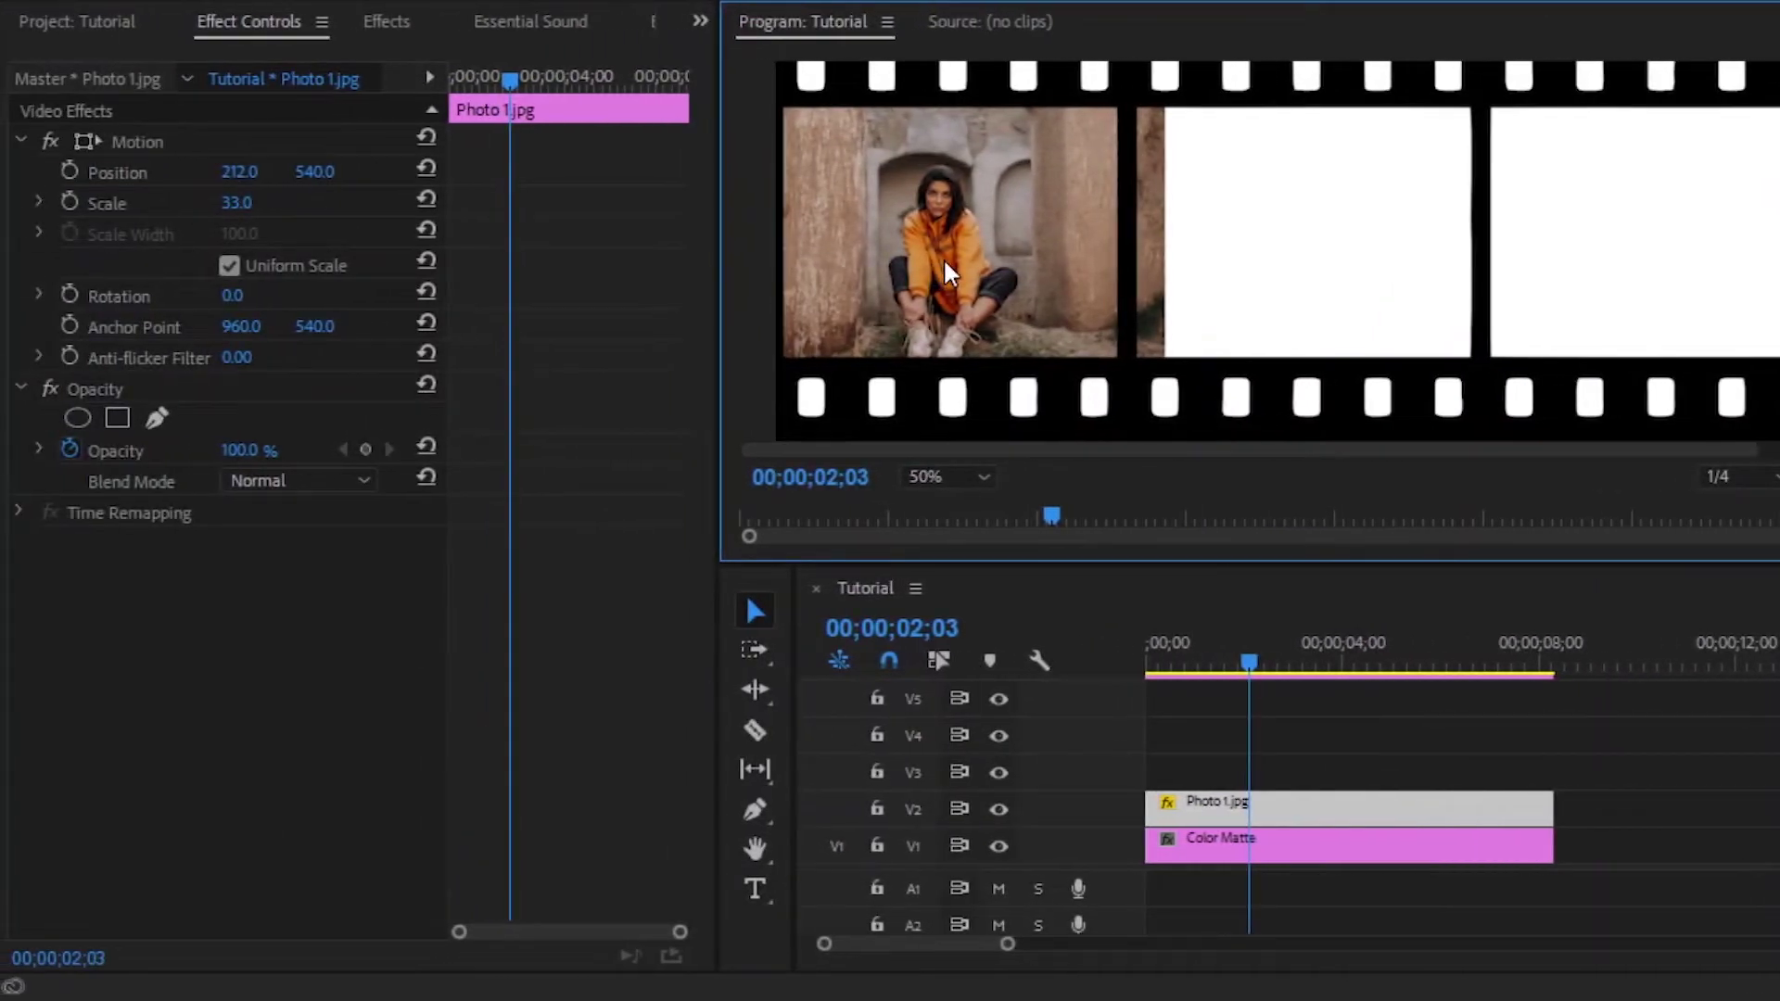
left_click(165, 419)
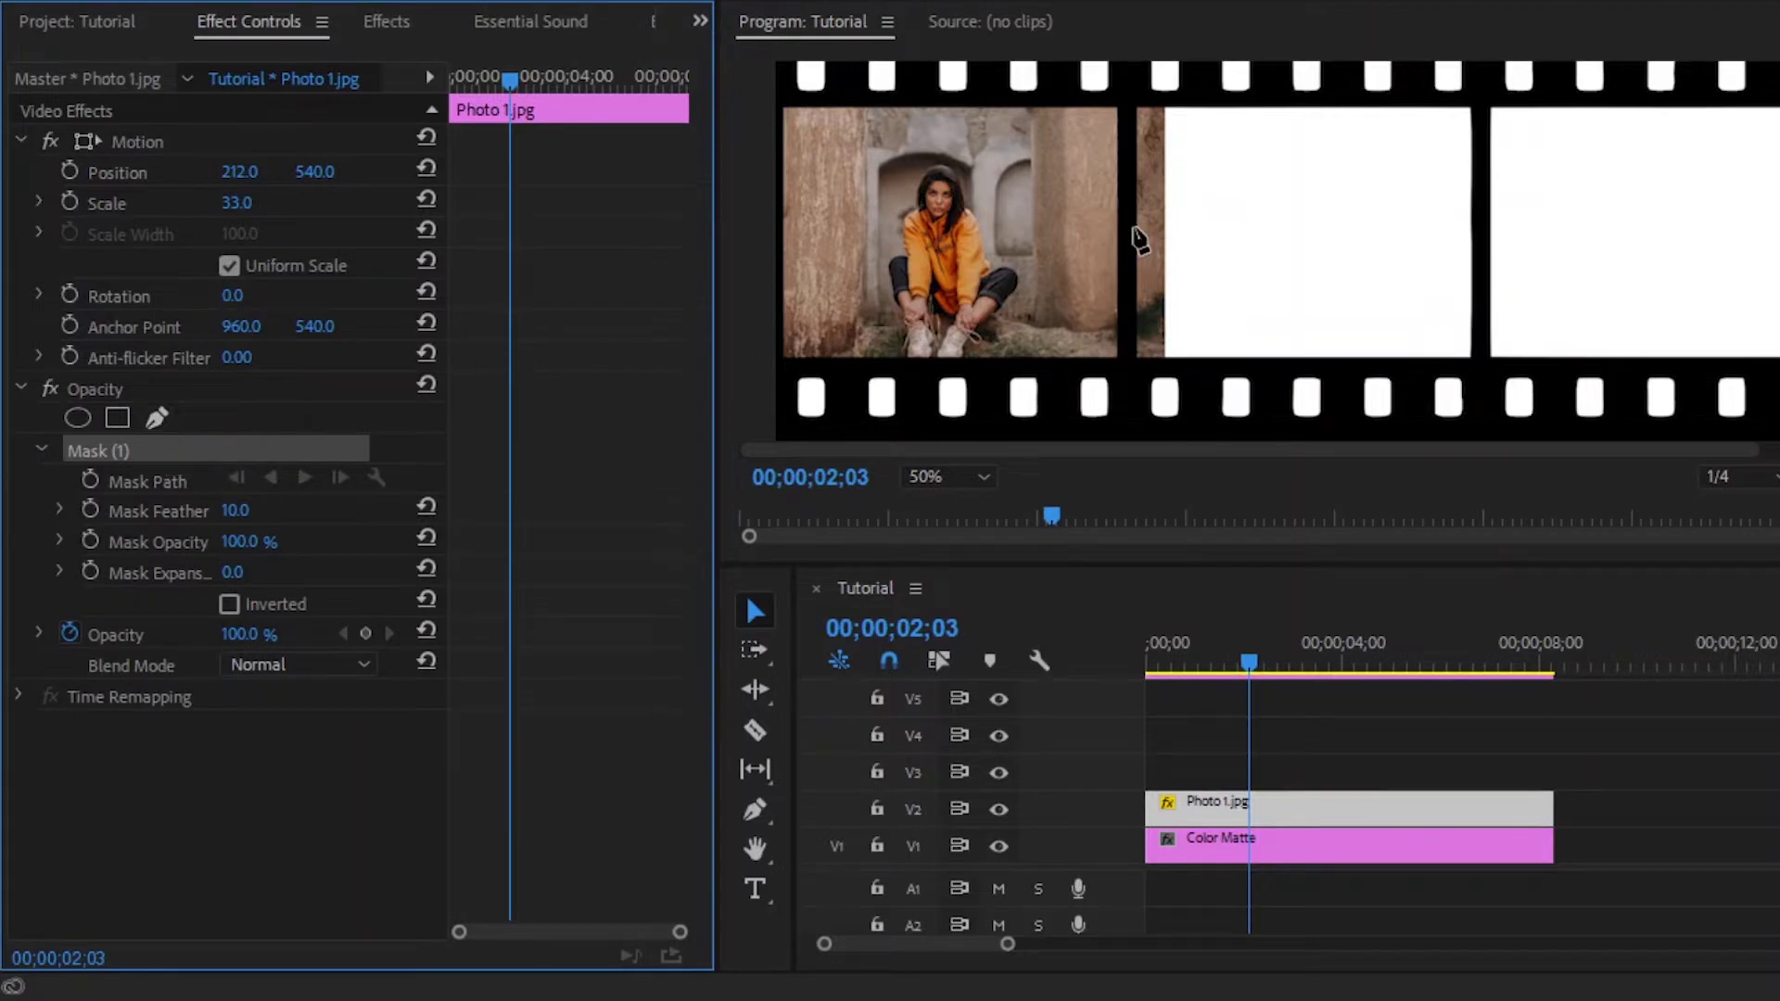
left_click(1125, 100)
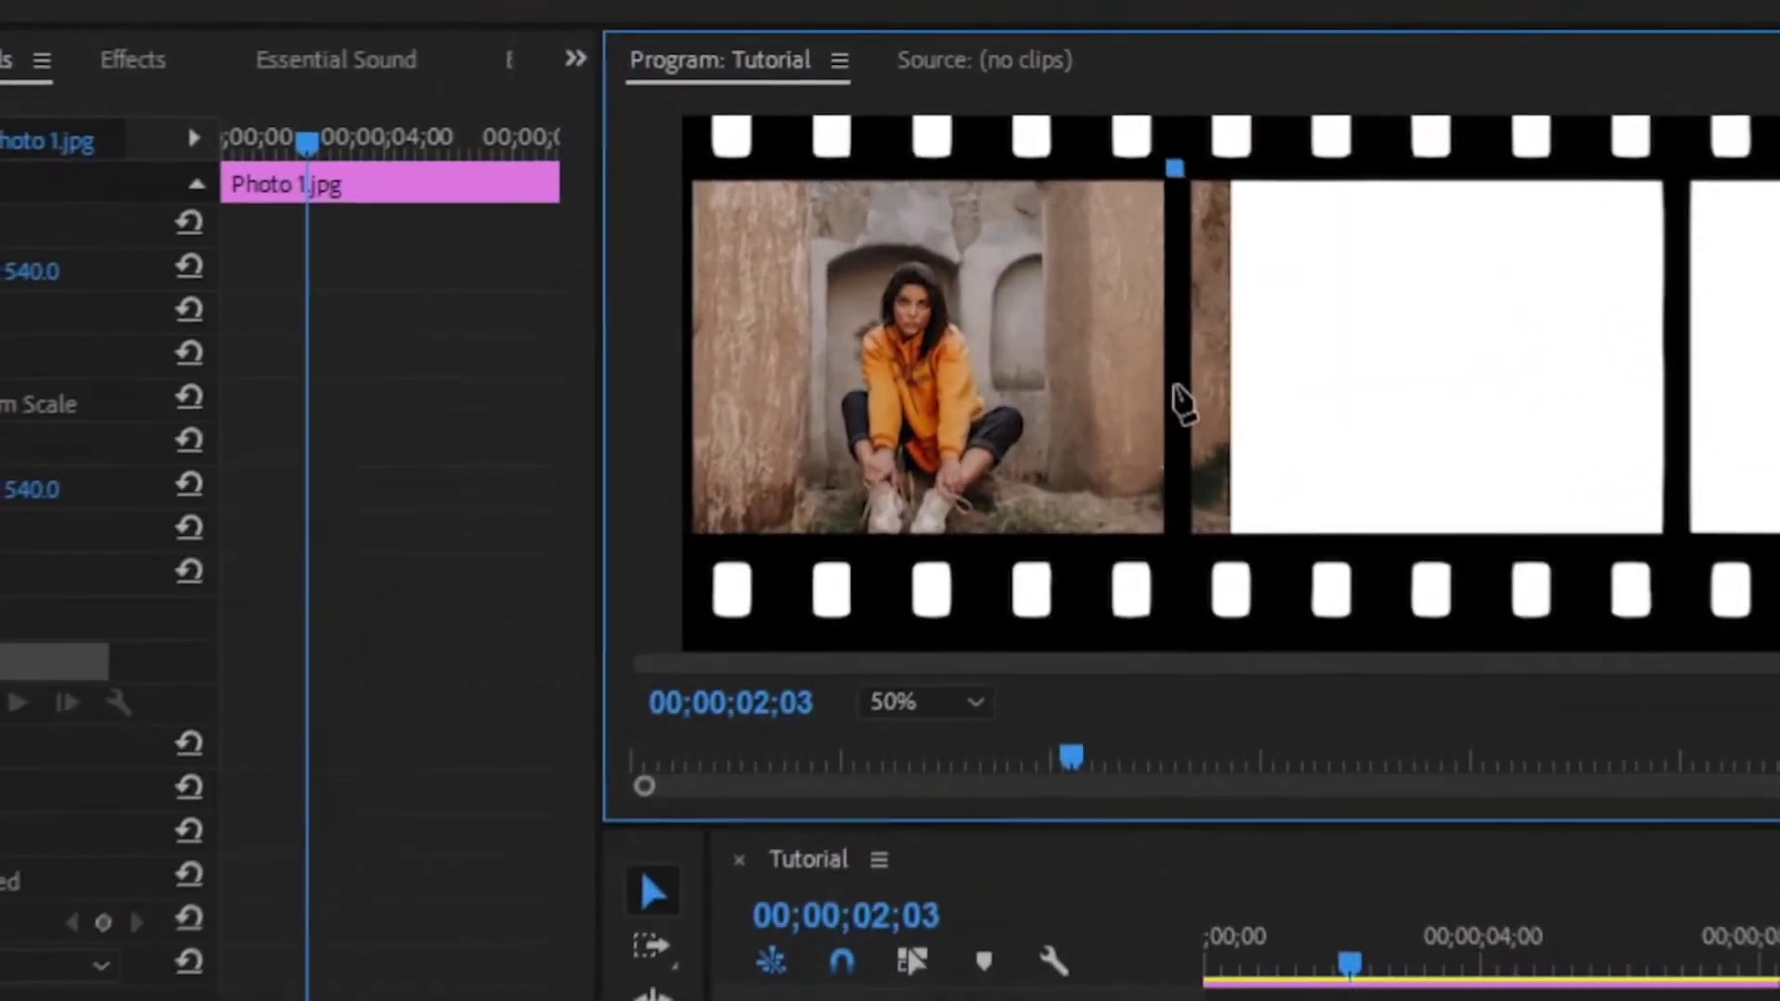
left_click(1175, 544)
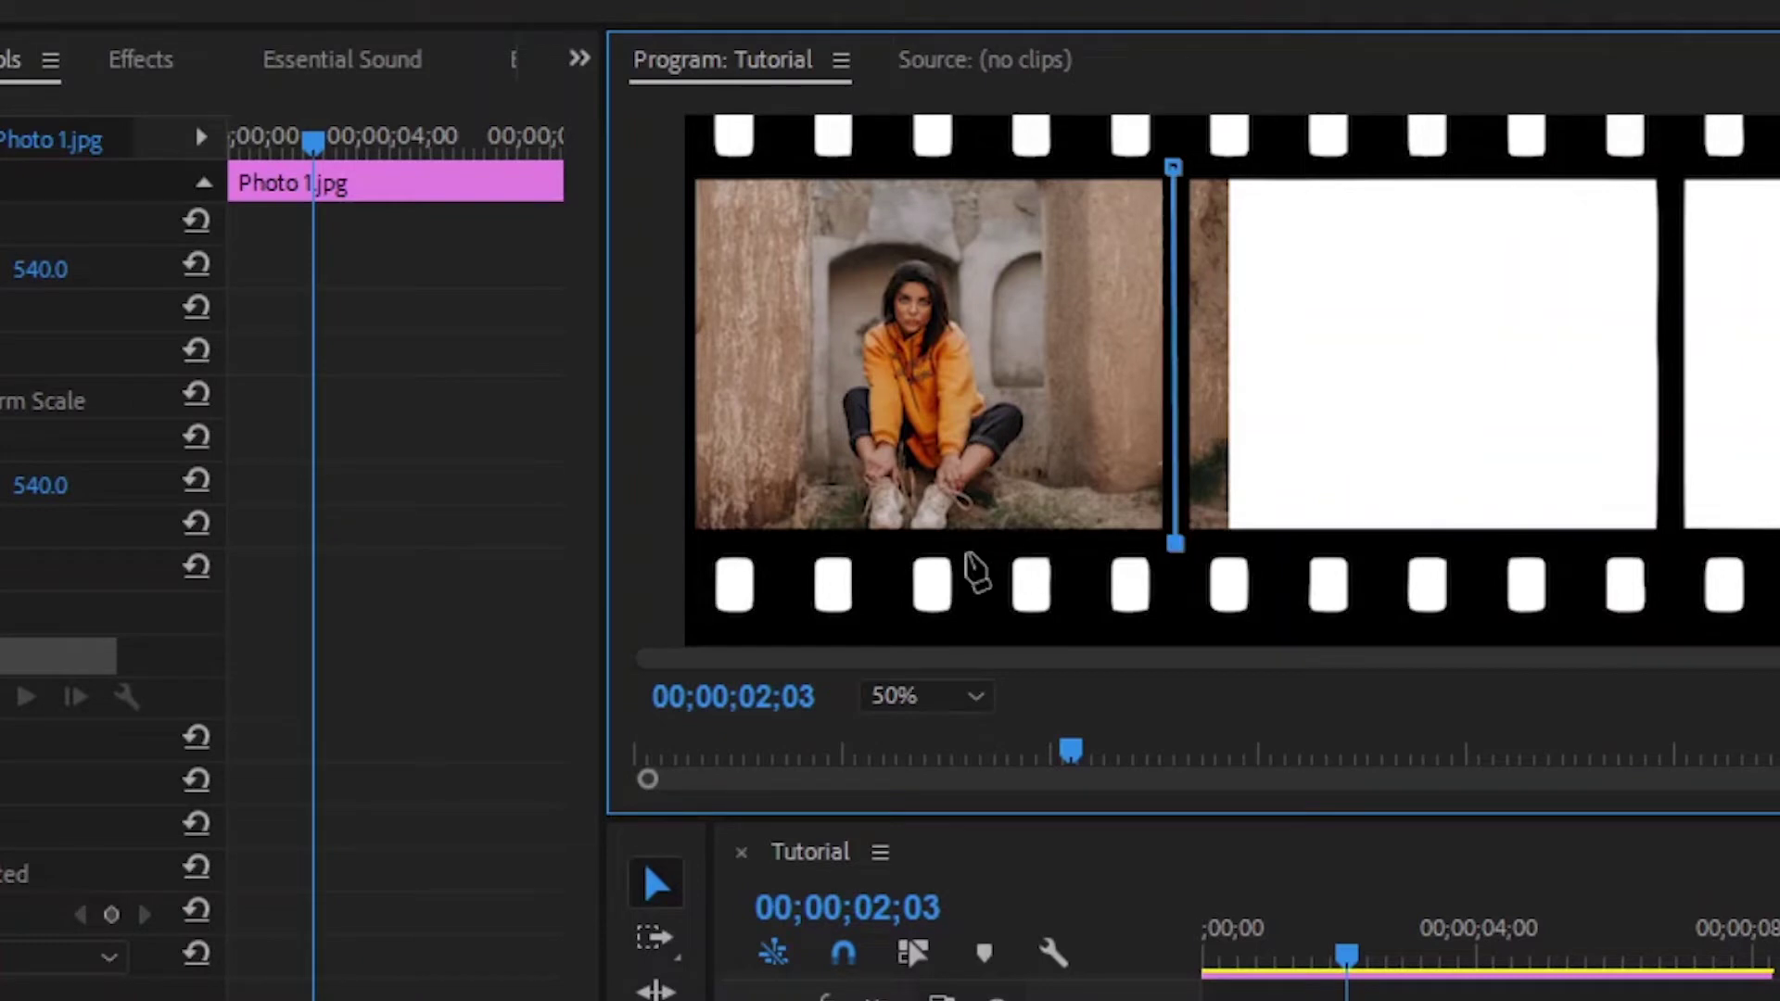
left_click(688, 542)
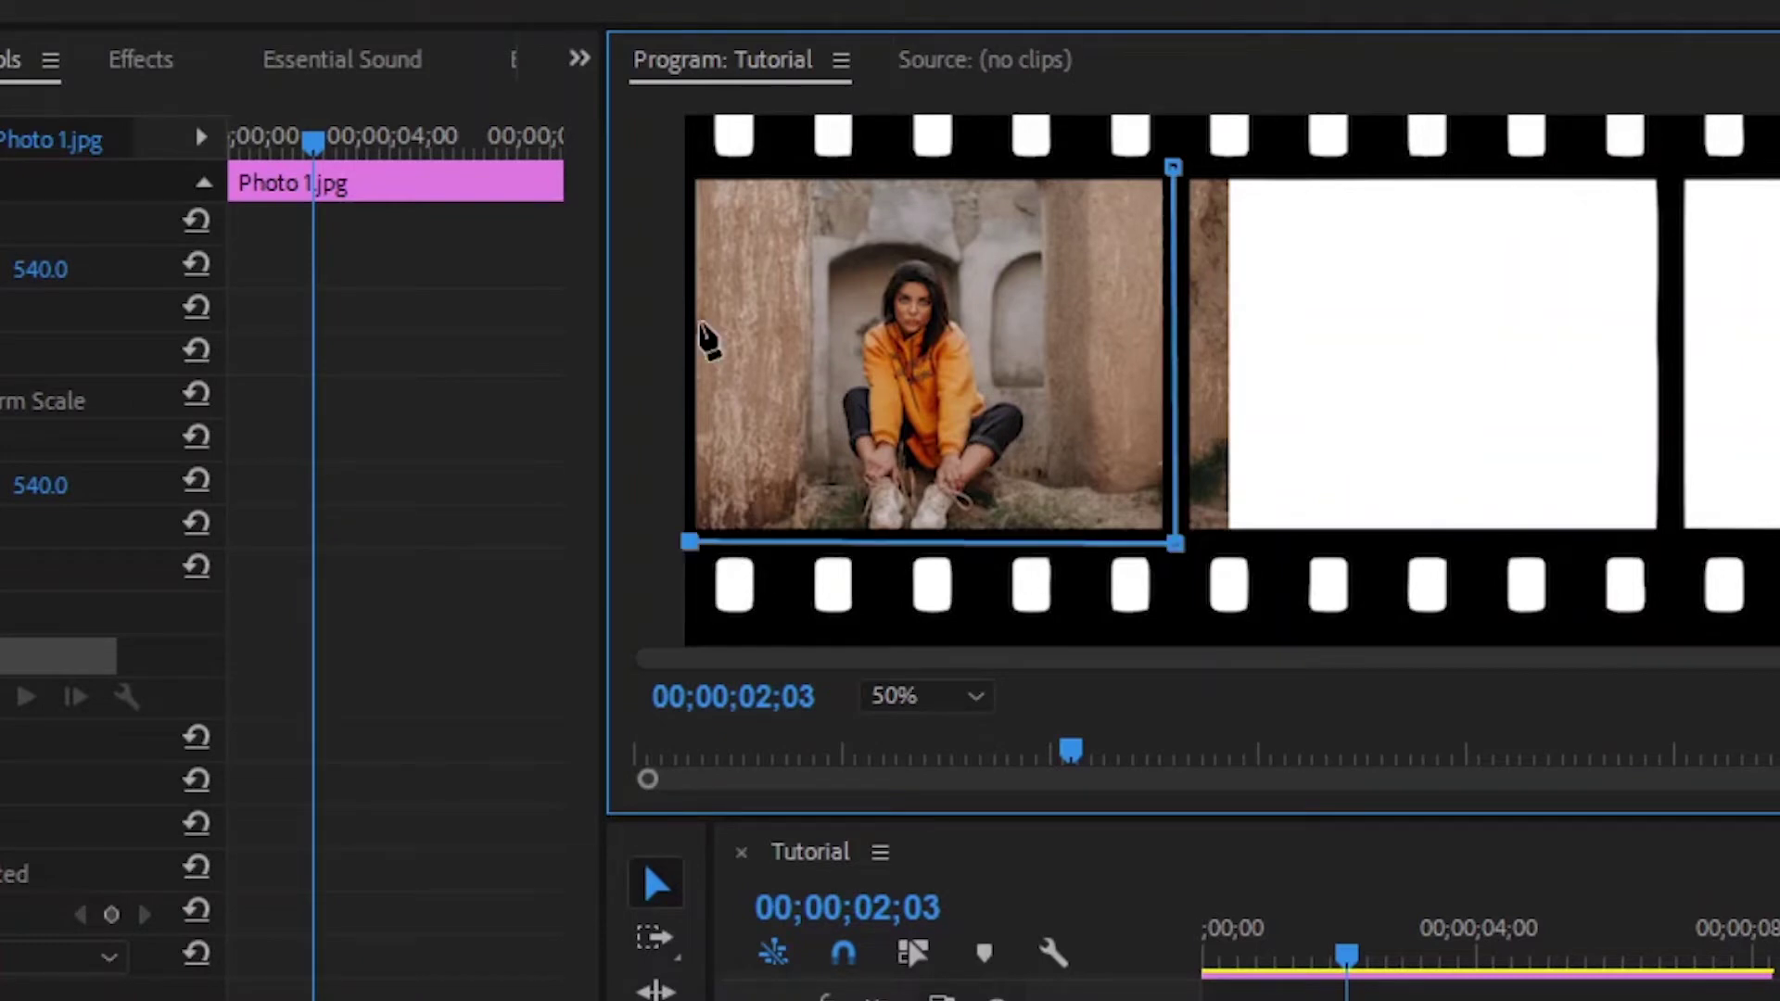
left_click(687, 166)
left_click(1172, 167)
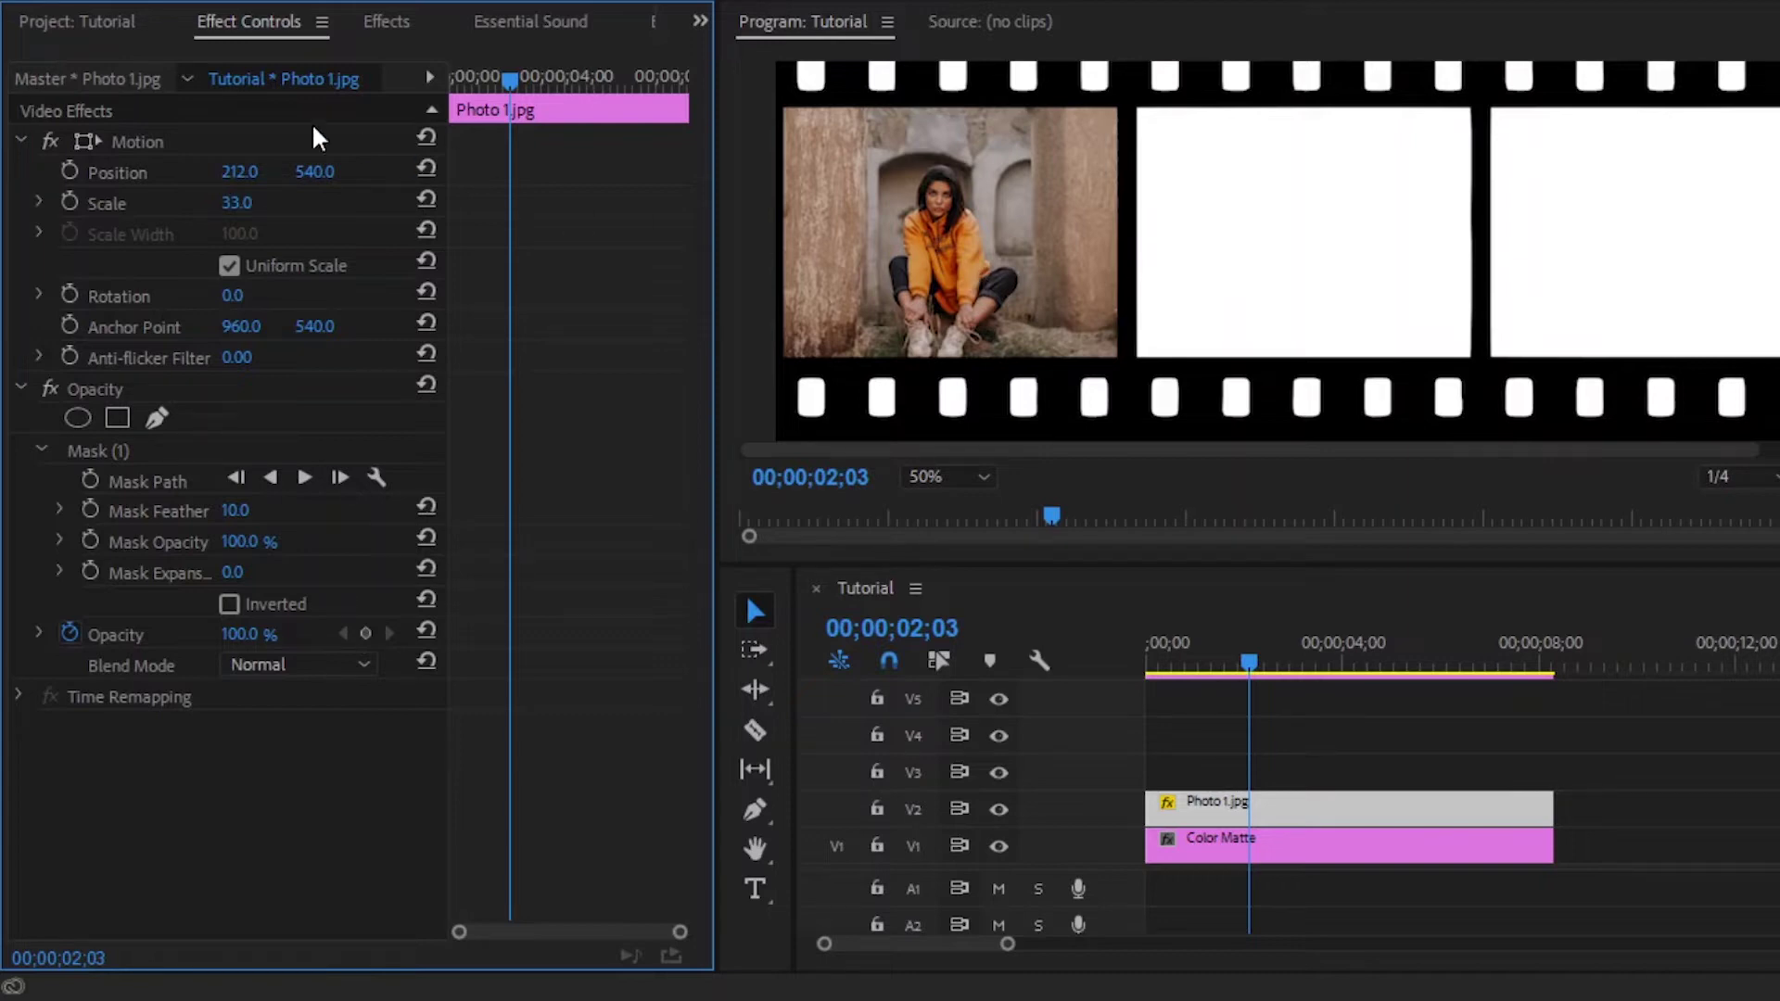
Place Photo 2.png on V3 from the sequence start and extend it to the end of the other clips.
left_click(111, 33)
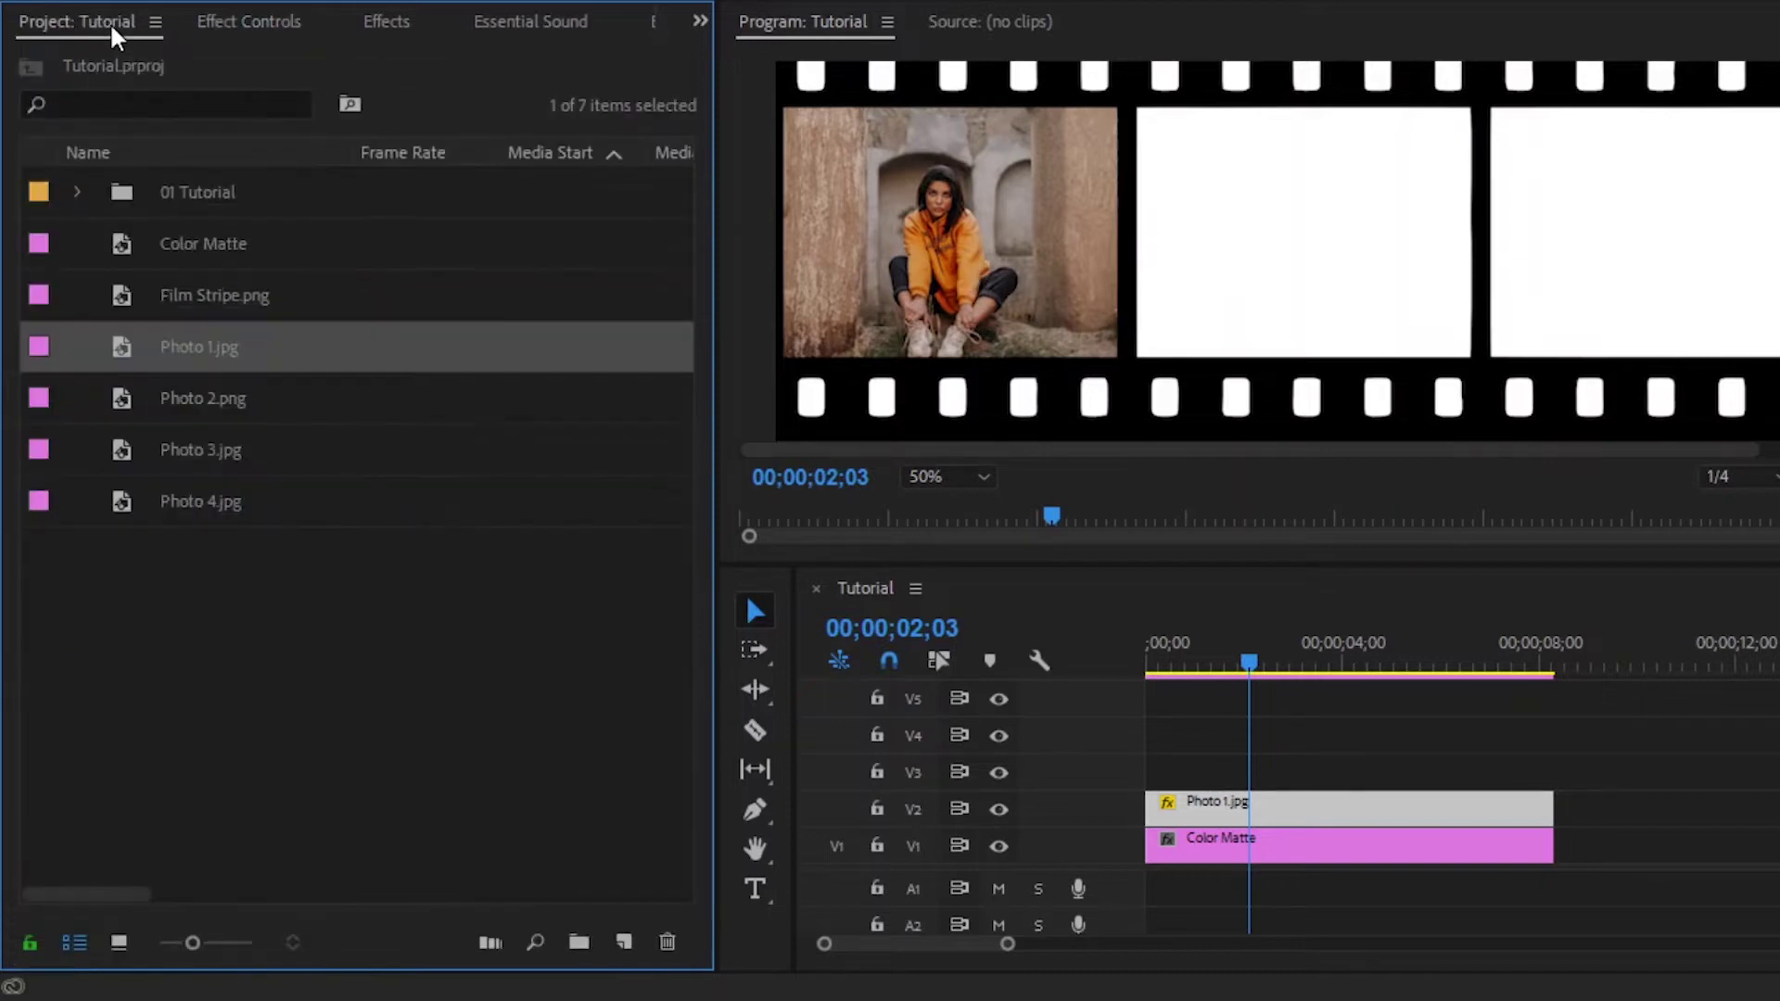
left_click(182, 398)
left_click_drag(176, 405, 1161, 795)
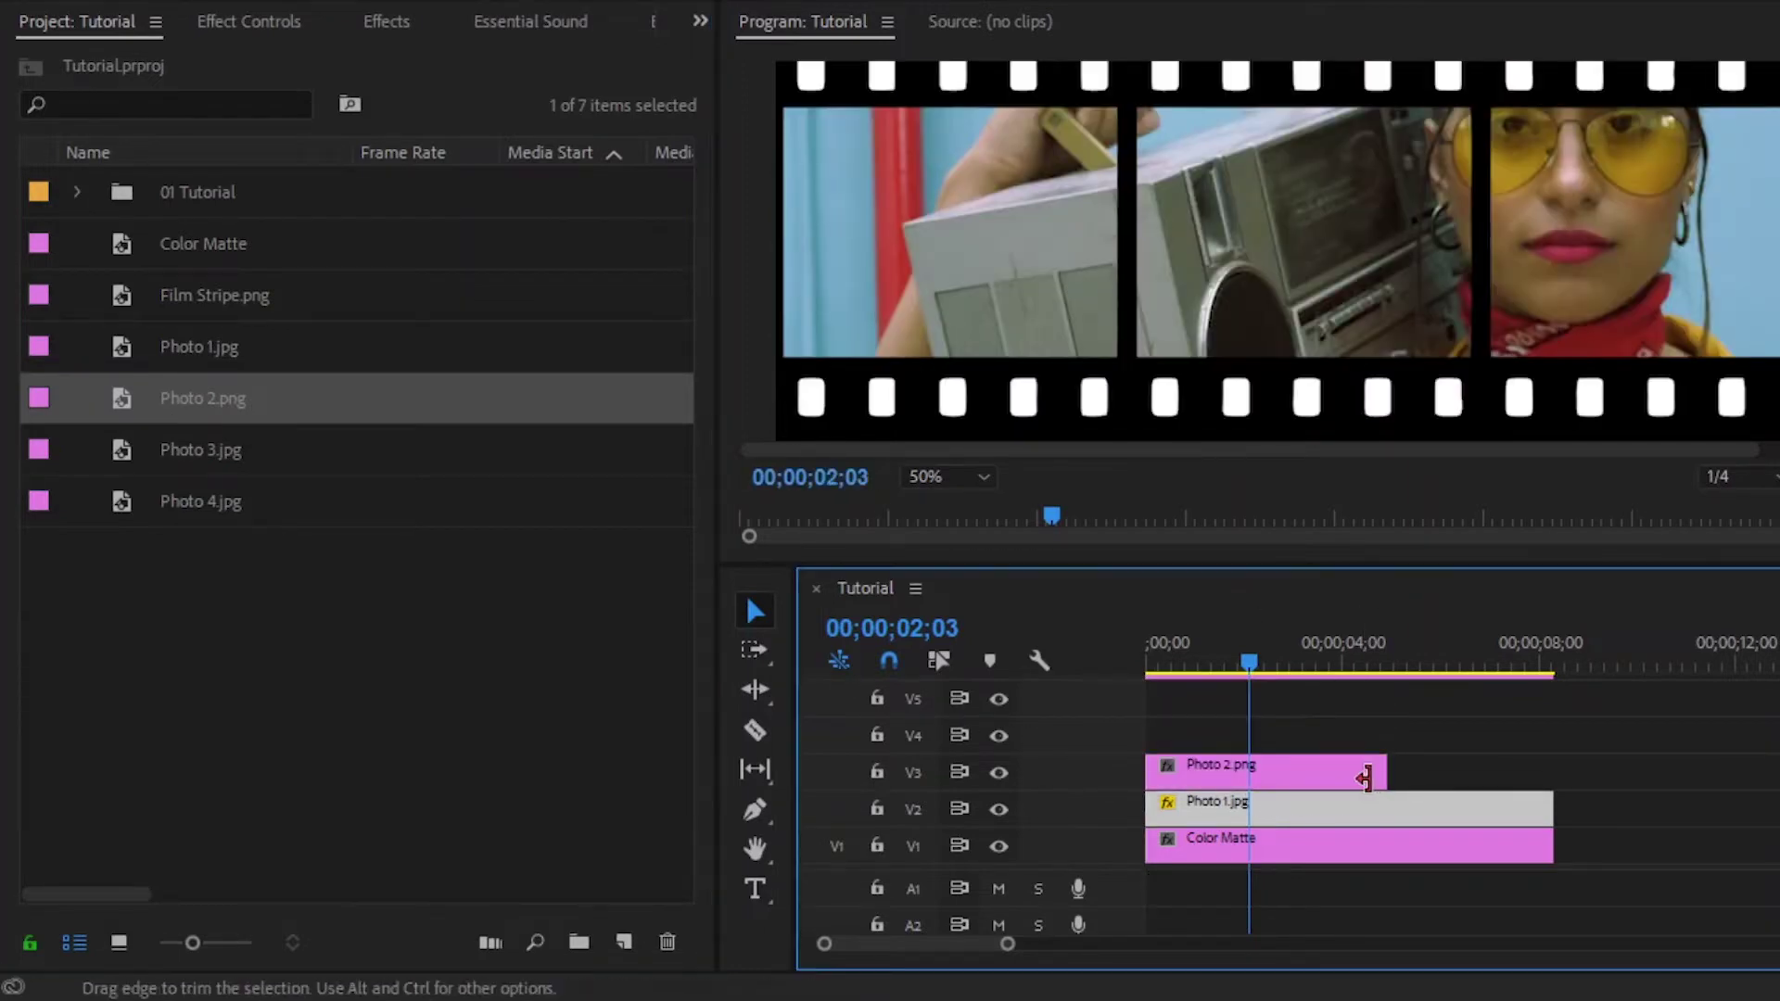
left_click_drag(1380, 777, 1532, 777)
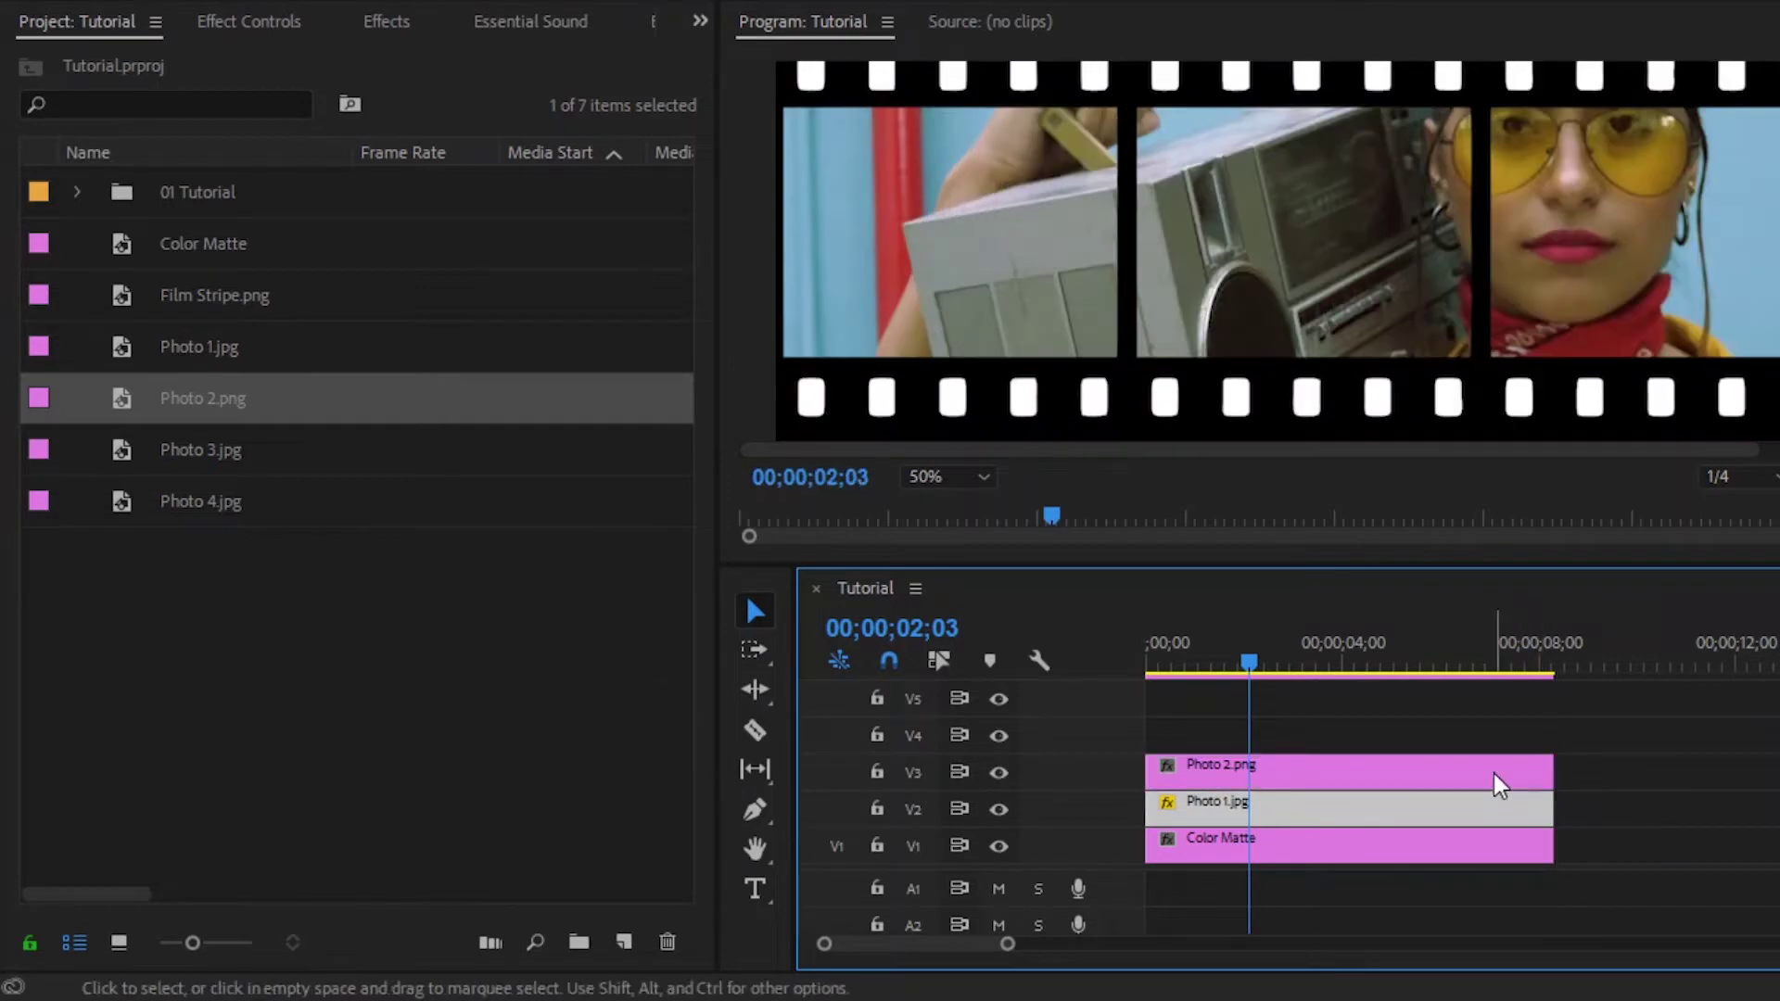
Set the Photo 2.png clip's scale to 33 and its horizontal position to 745.
left_click(1493, 774)
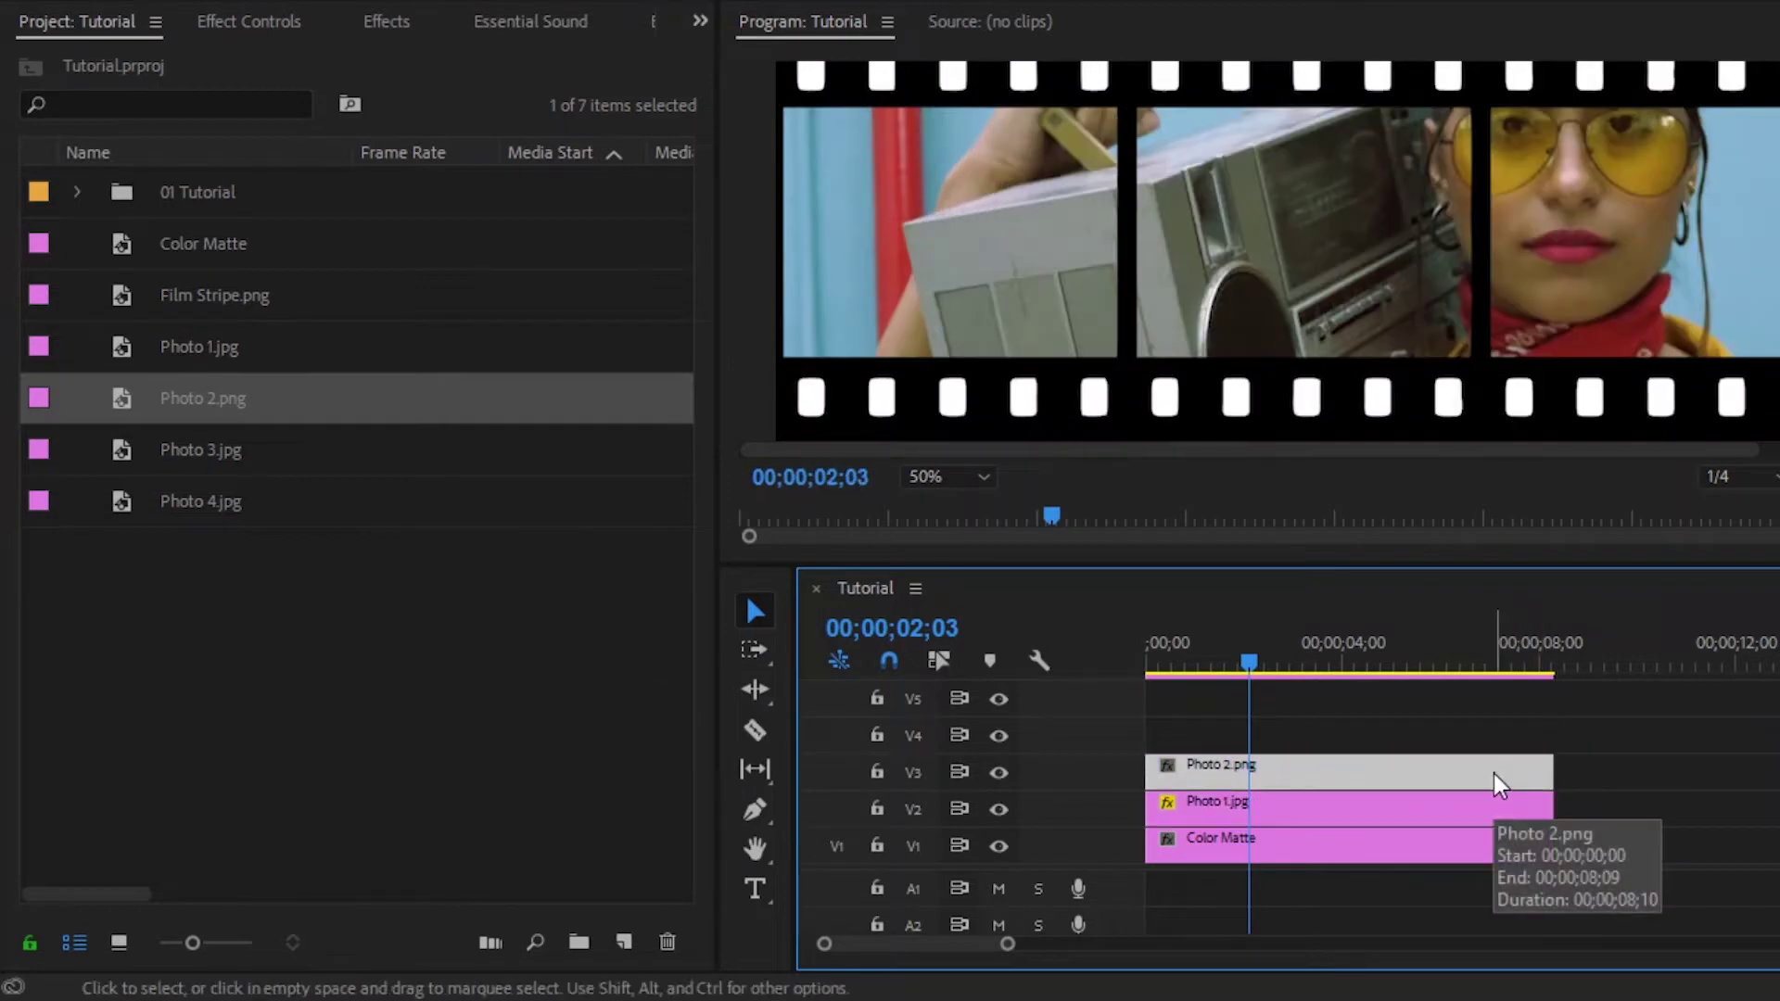
left_click(275, 24)
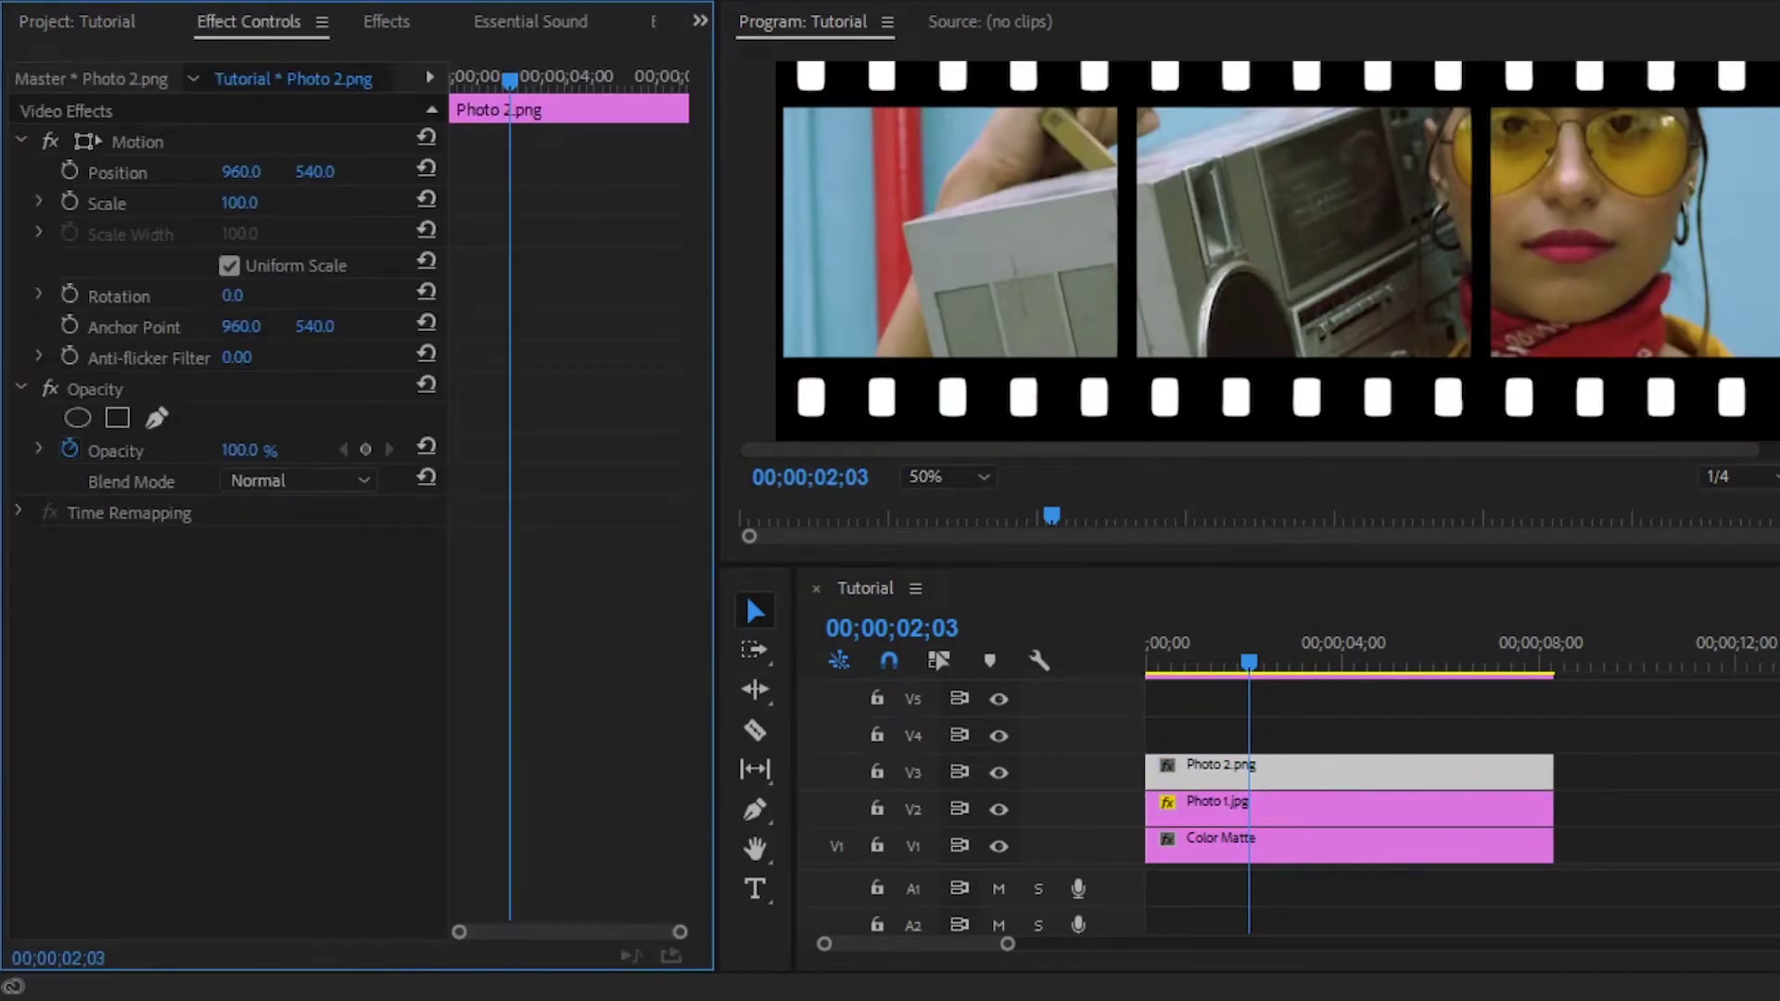
left_click(243, 204)
type("33")
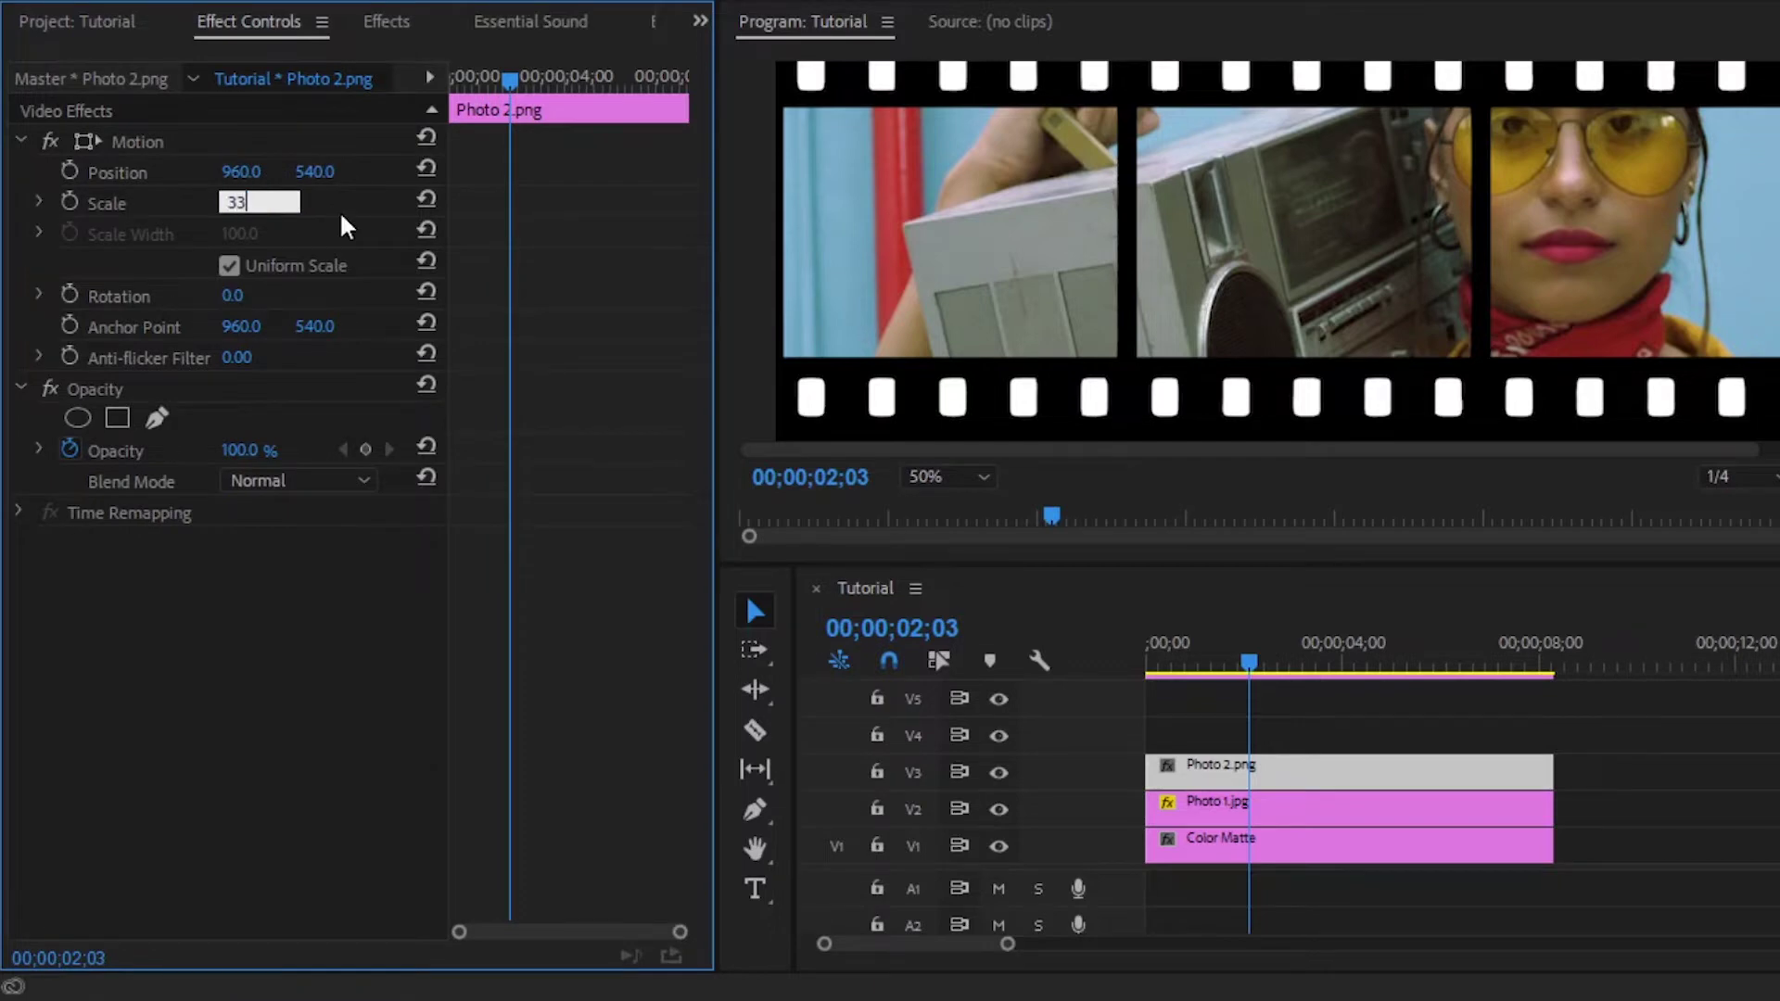
key("Return")
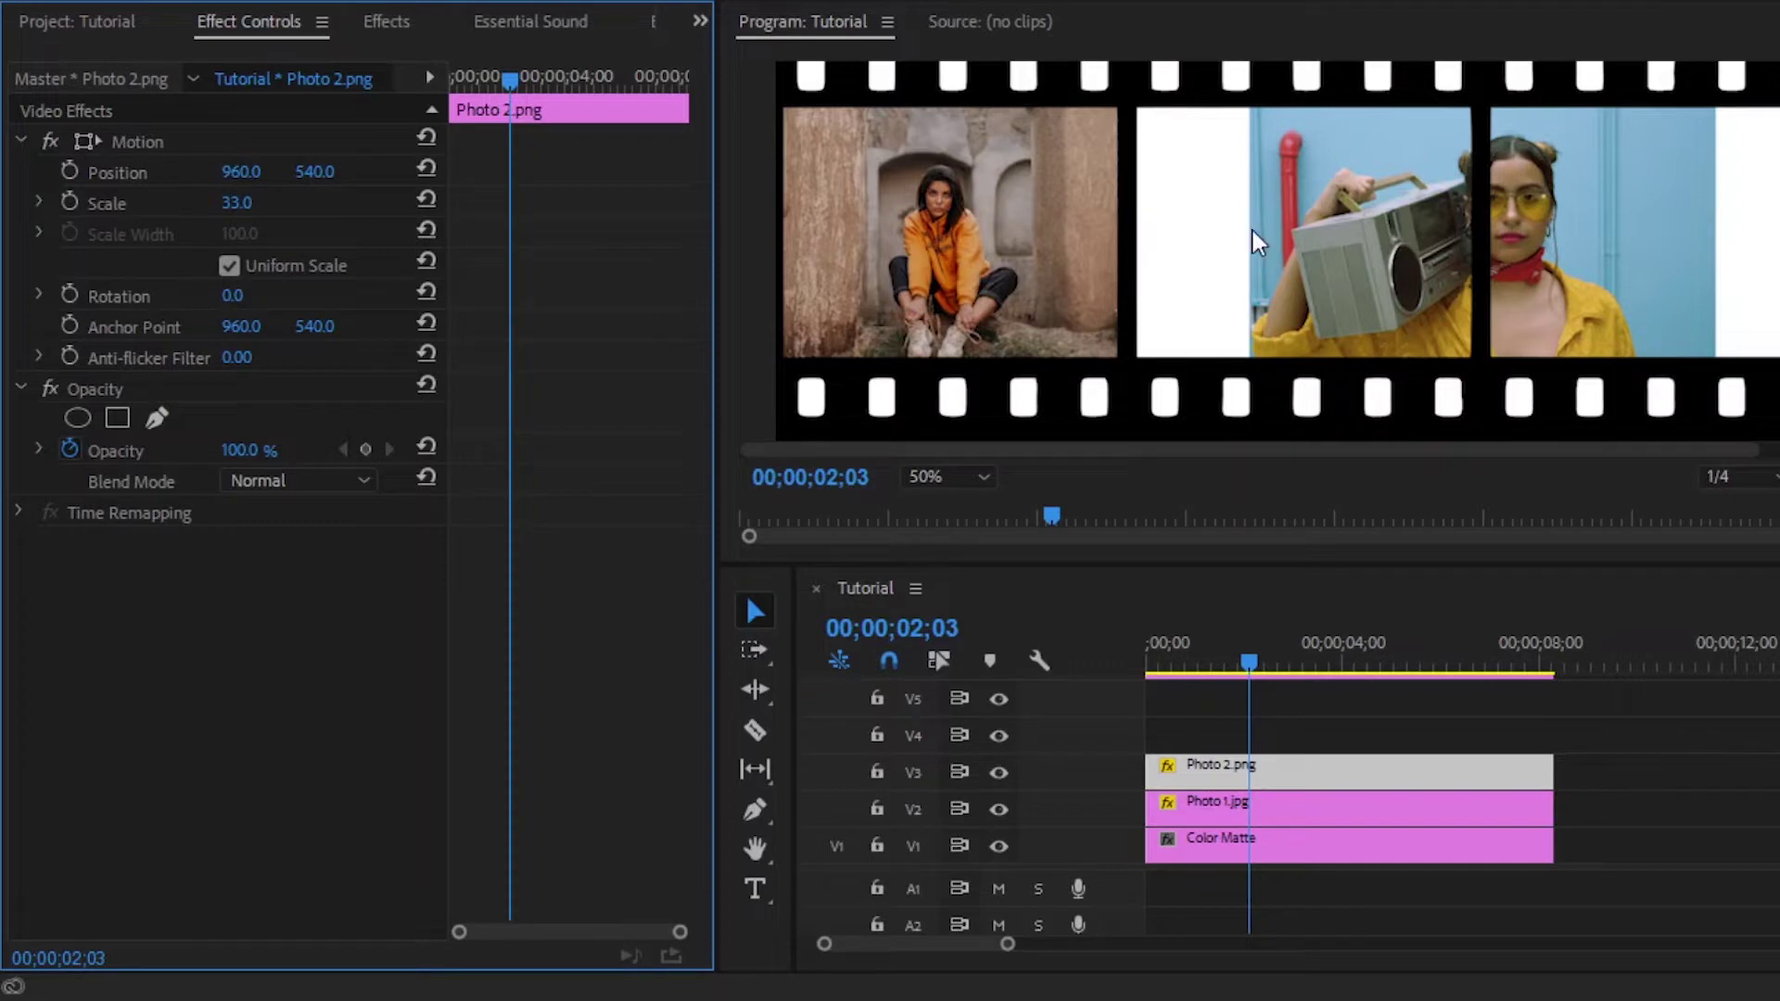
left_click(243, 173)
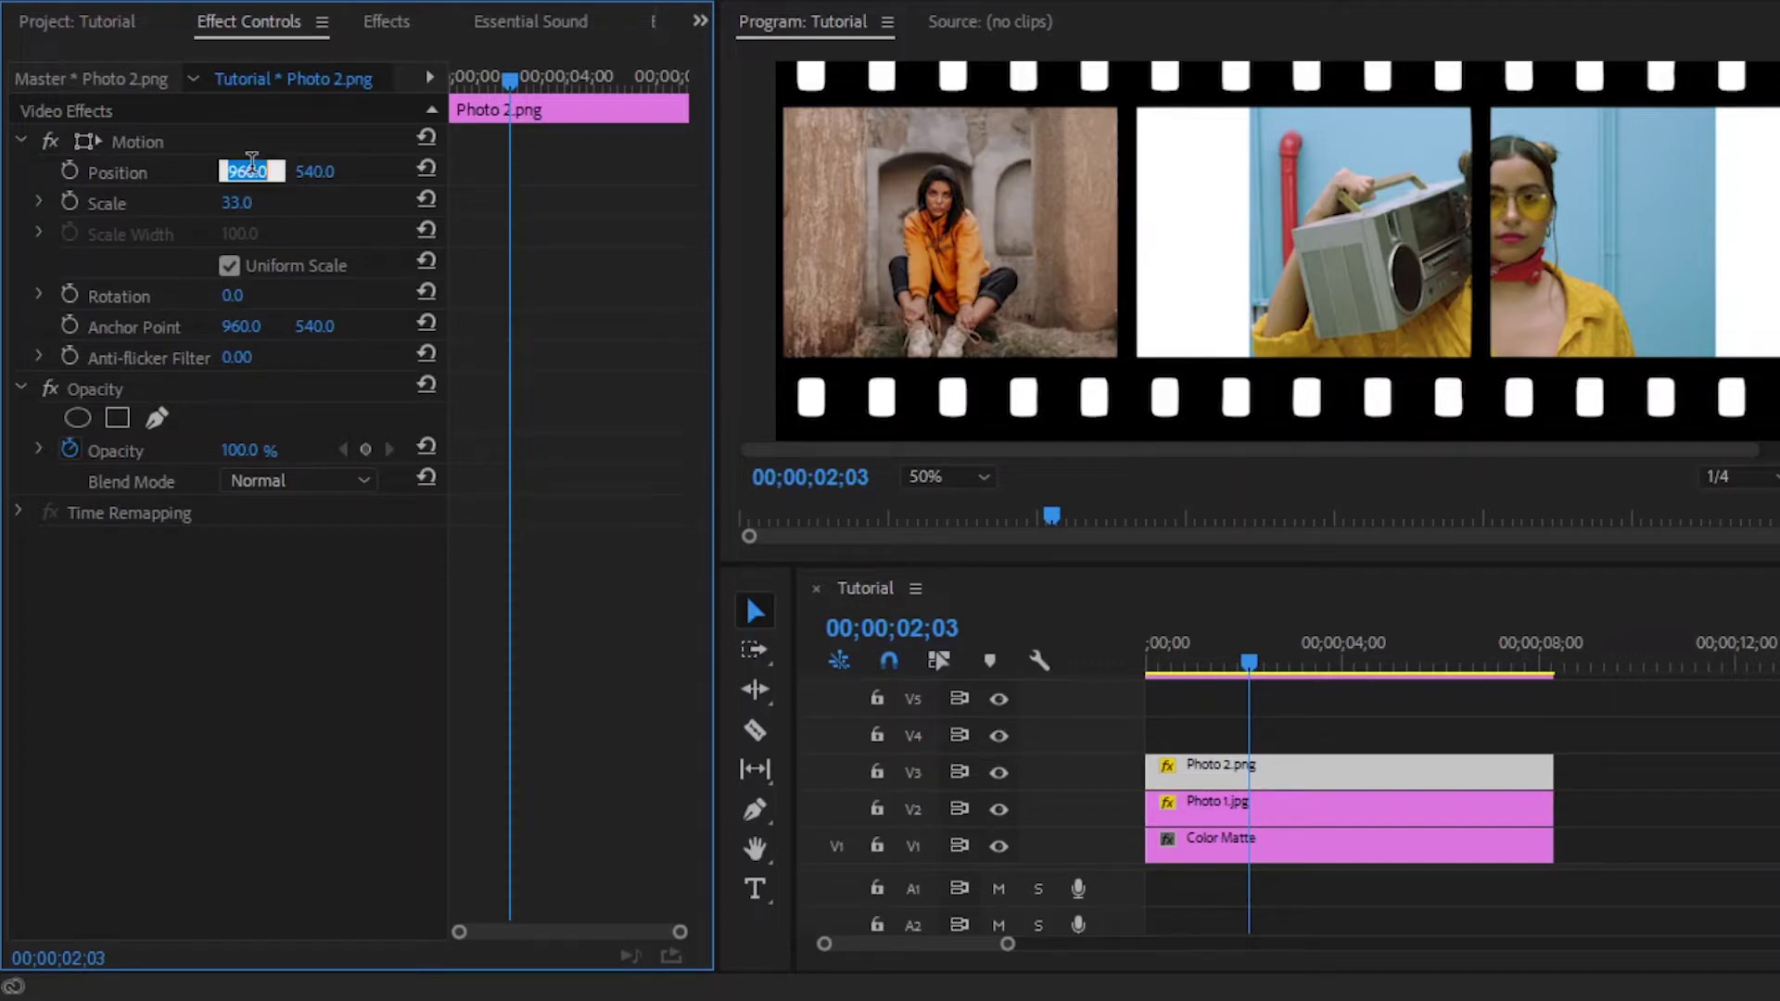
type("745")
key("Return")
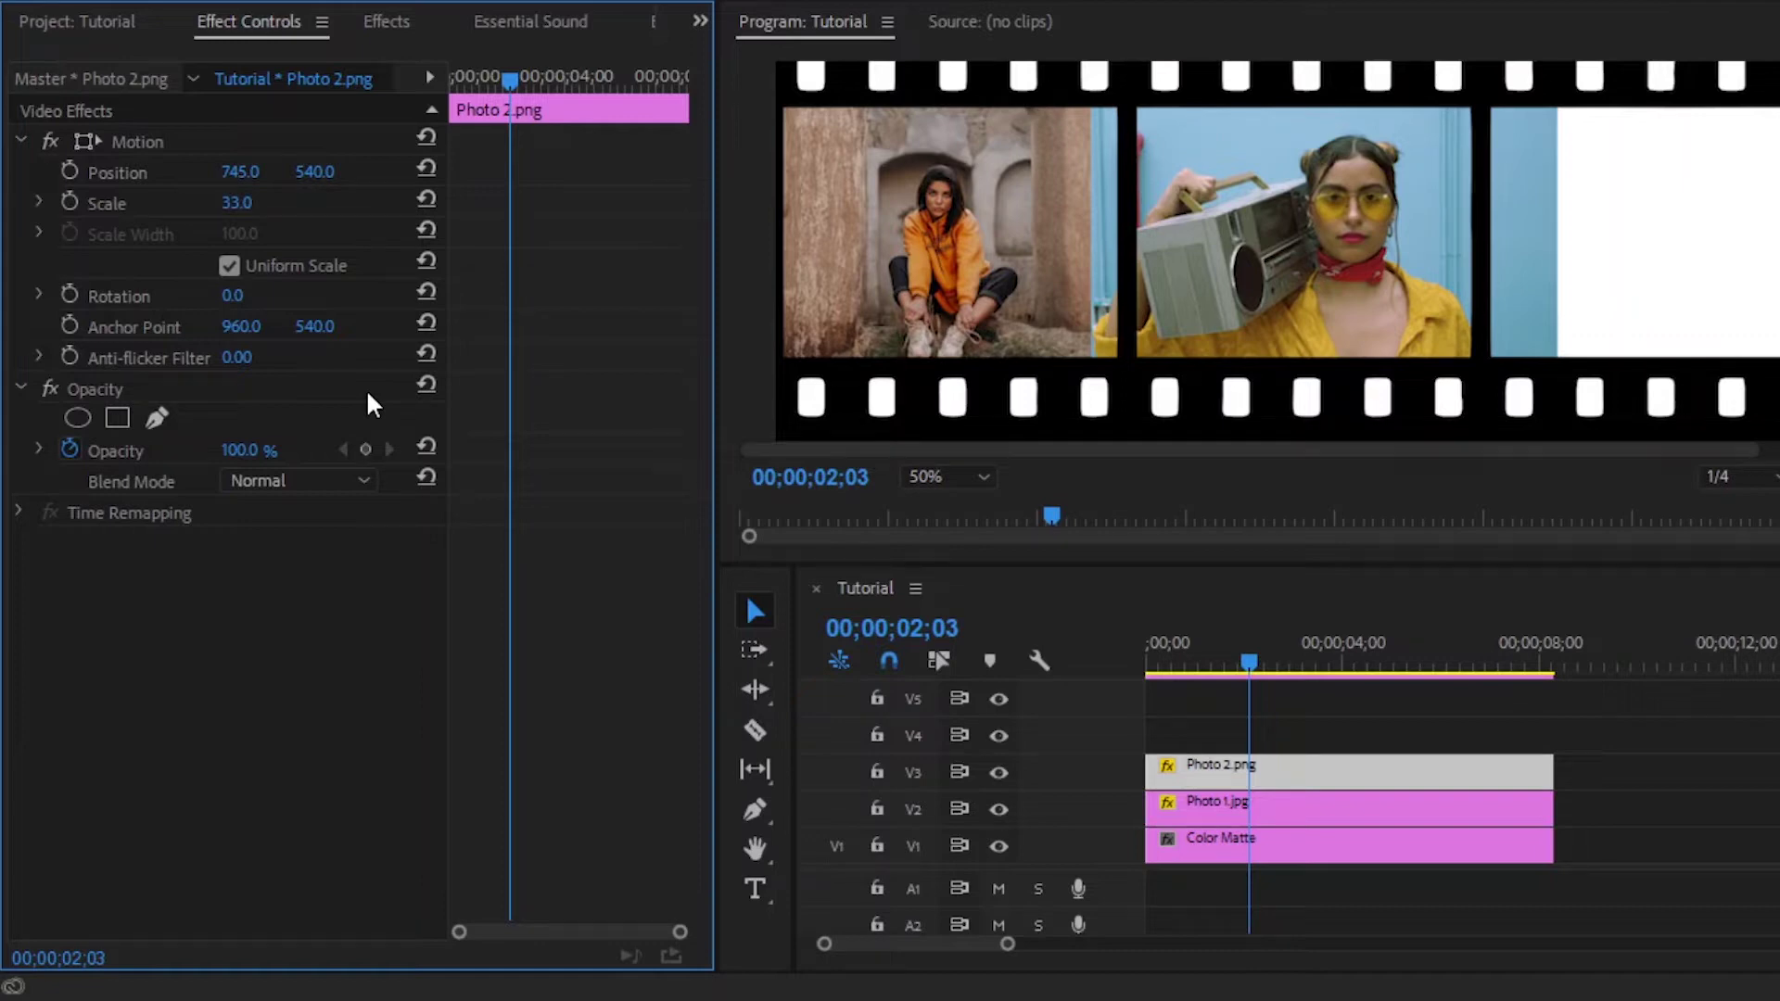
Draw a closed four-point opacity mask with the pen around the second film frame on the Photo 2.png clip.
left_click(157, 419)
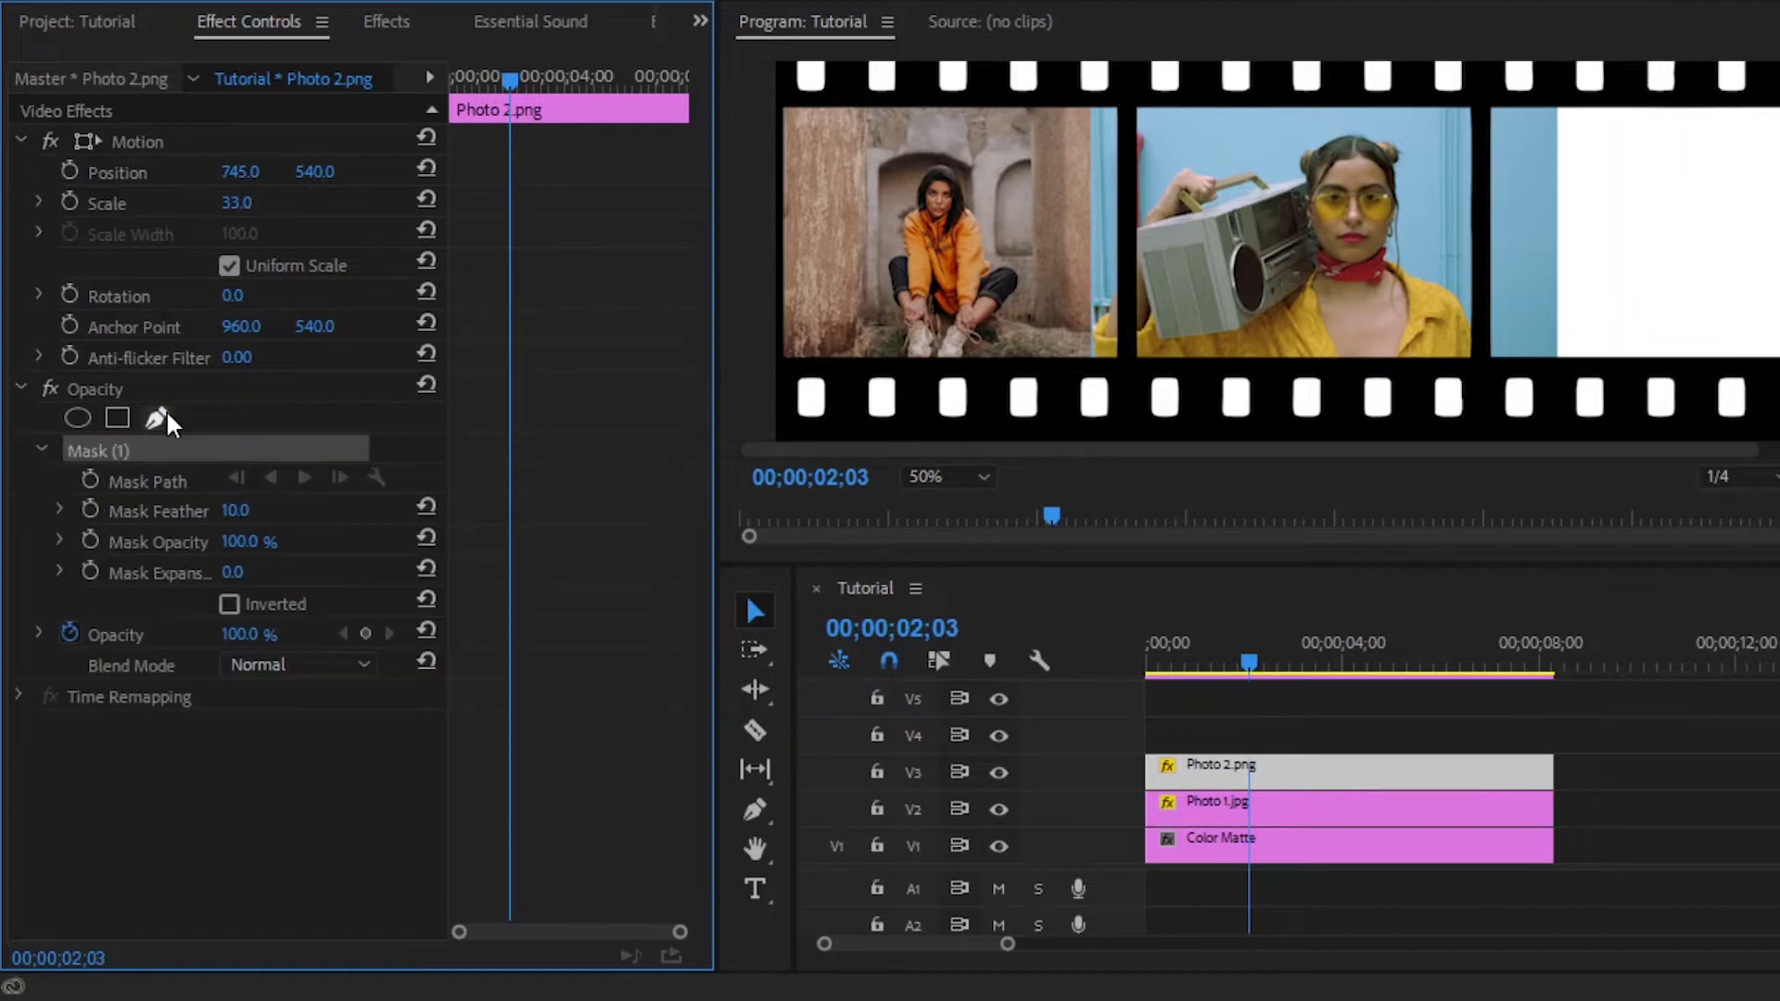
left_click(1130, 99)
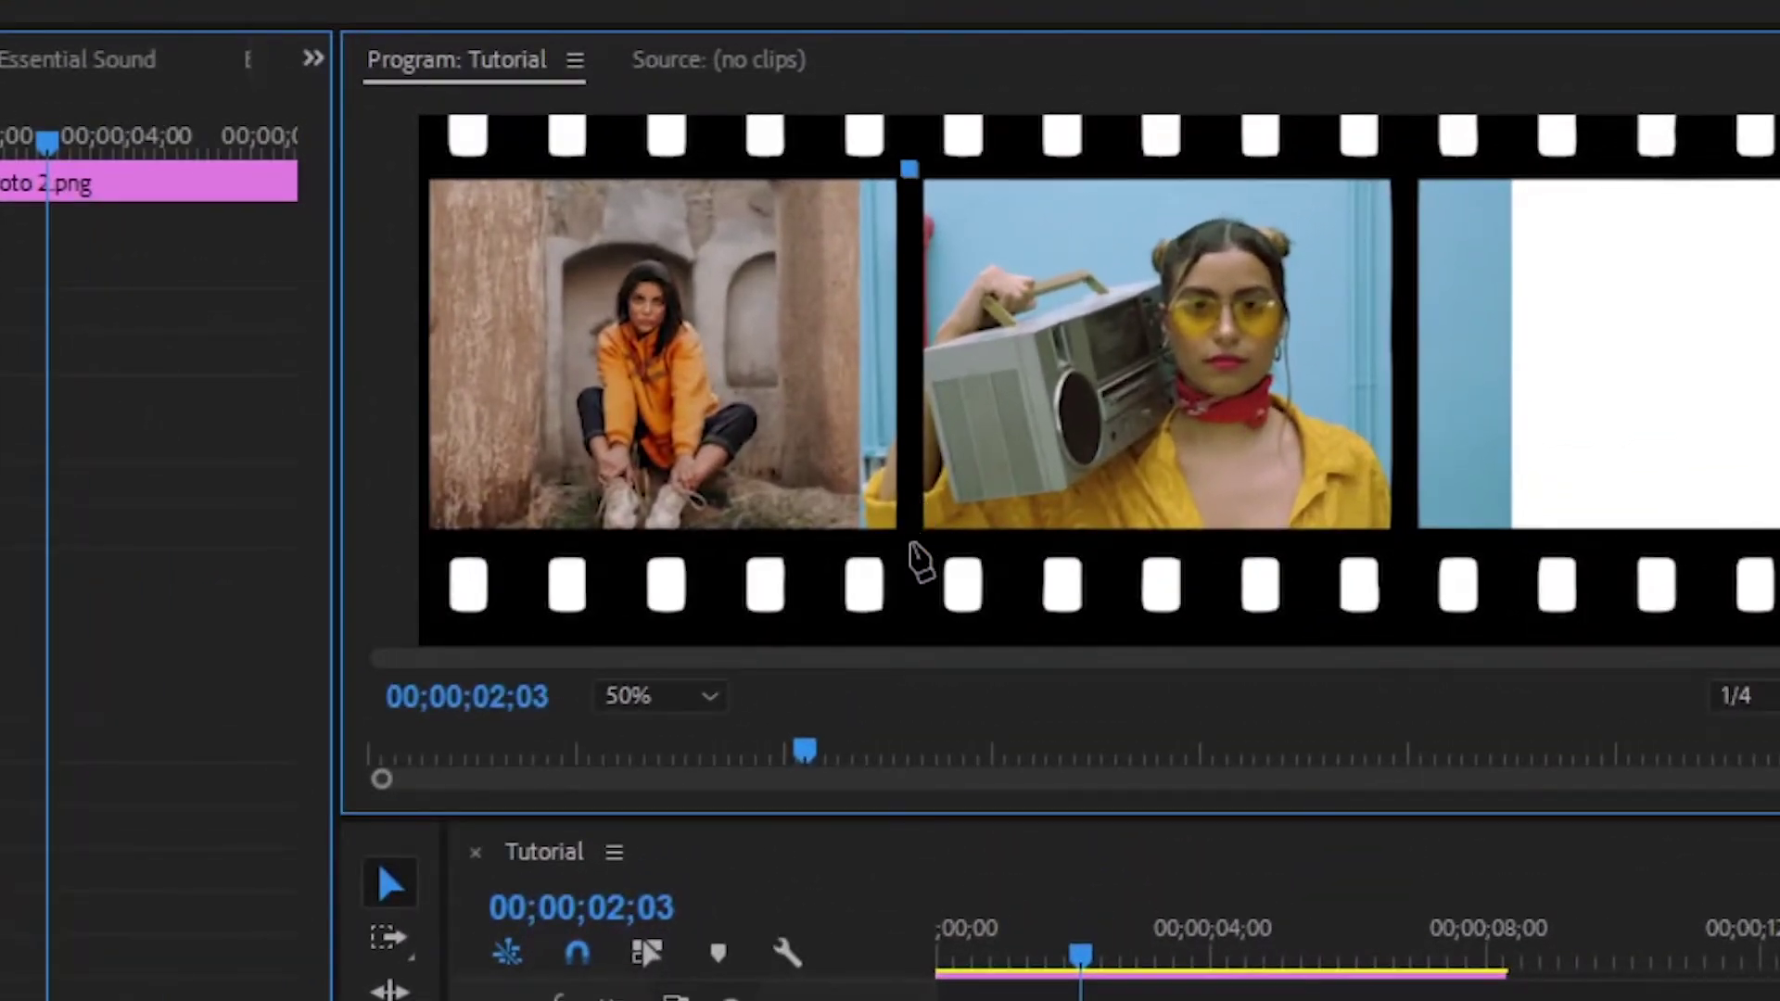
left_click(910, 544)
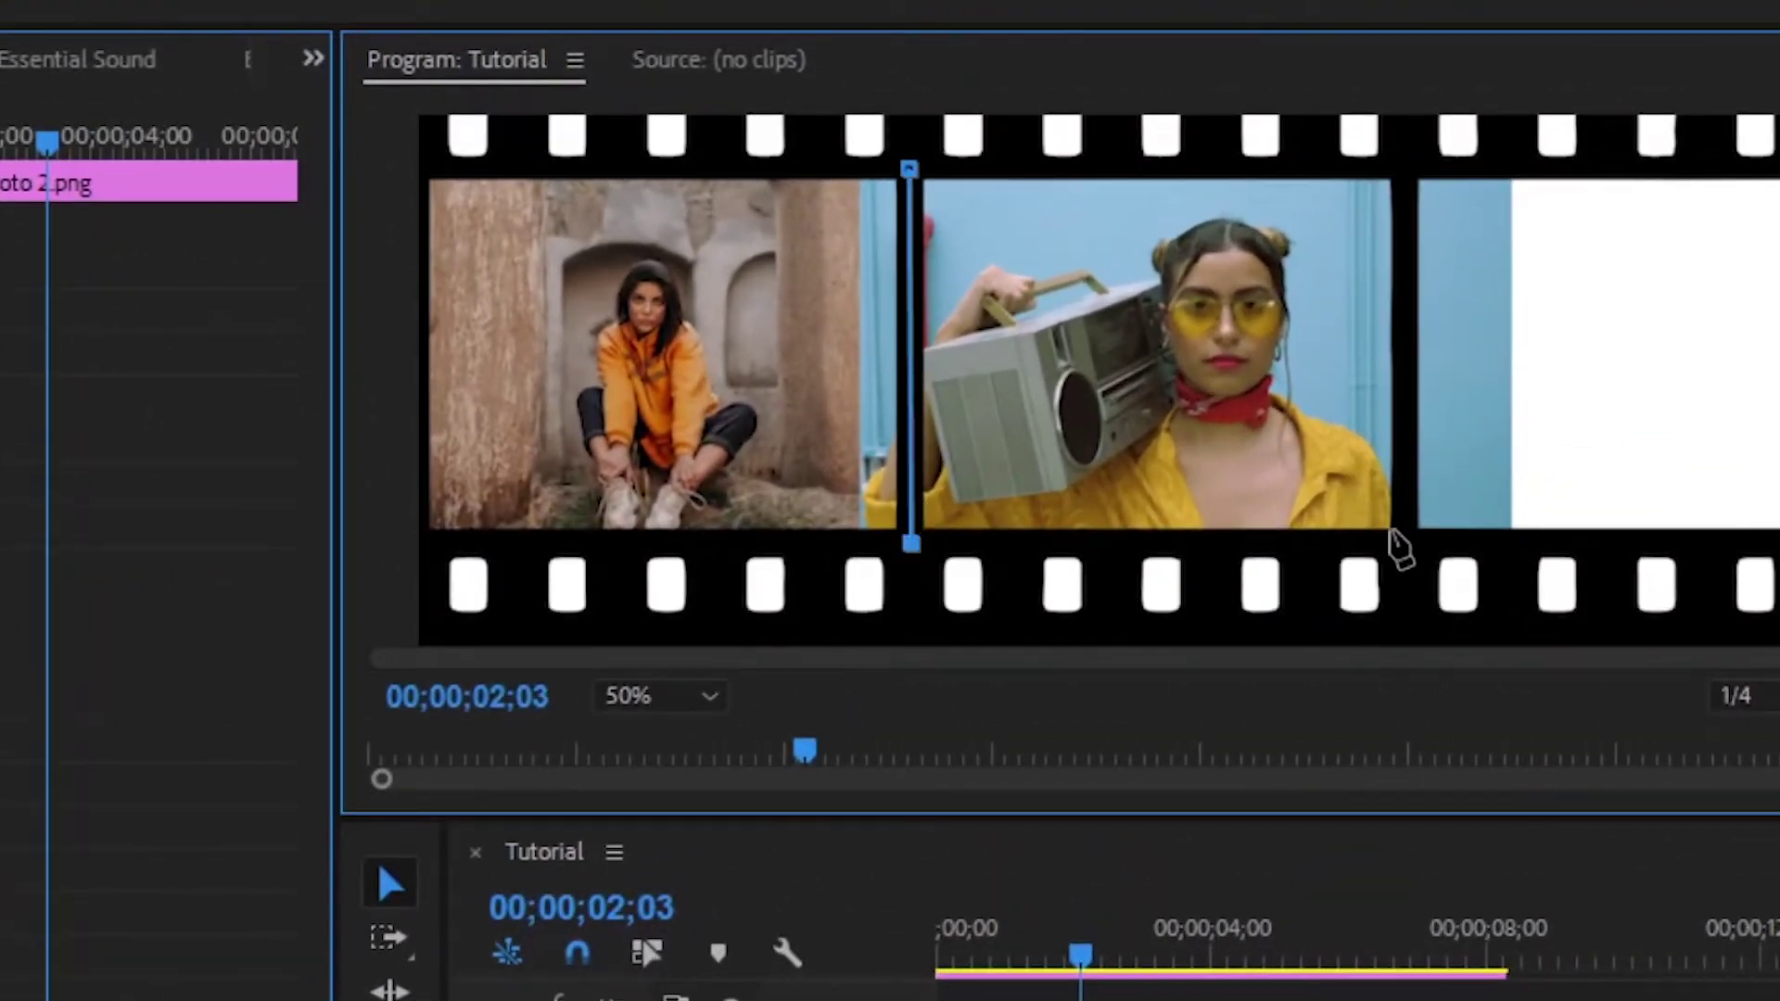
left_click(1405, 544)
left_click(1403, 160)
left_click(910, 167)
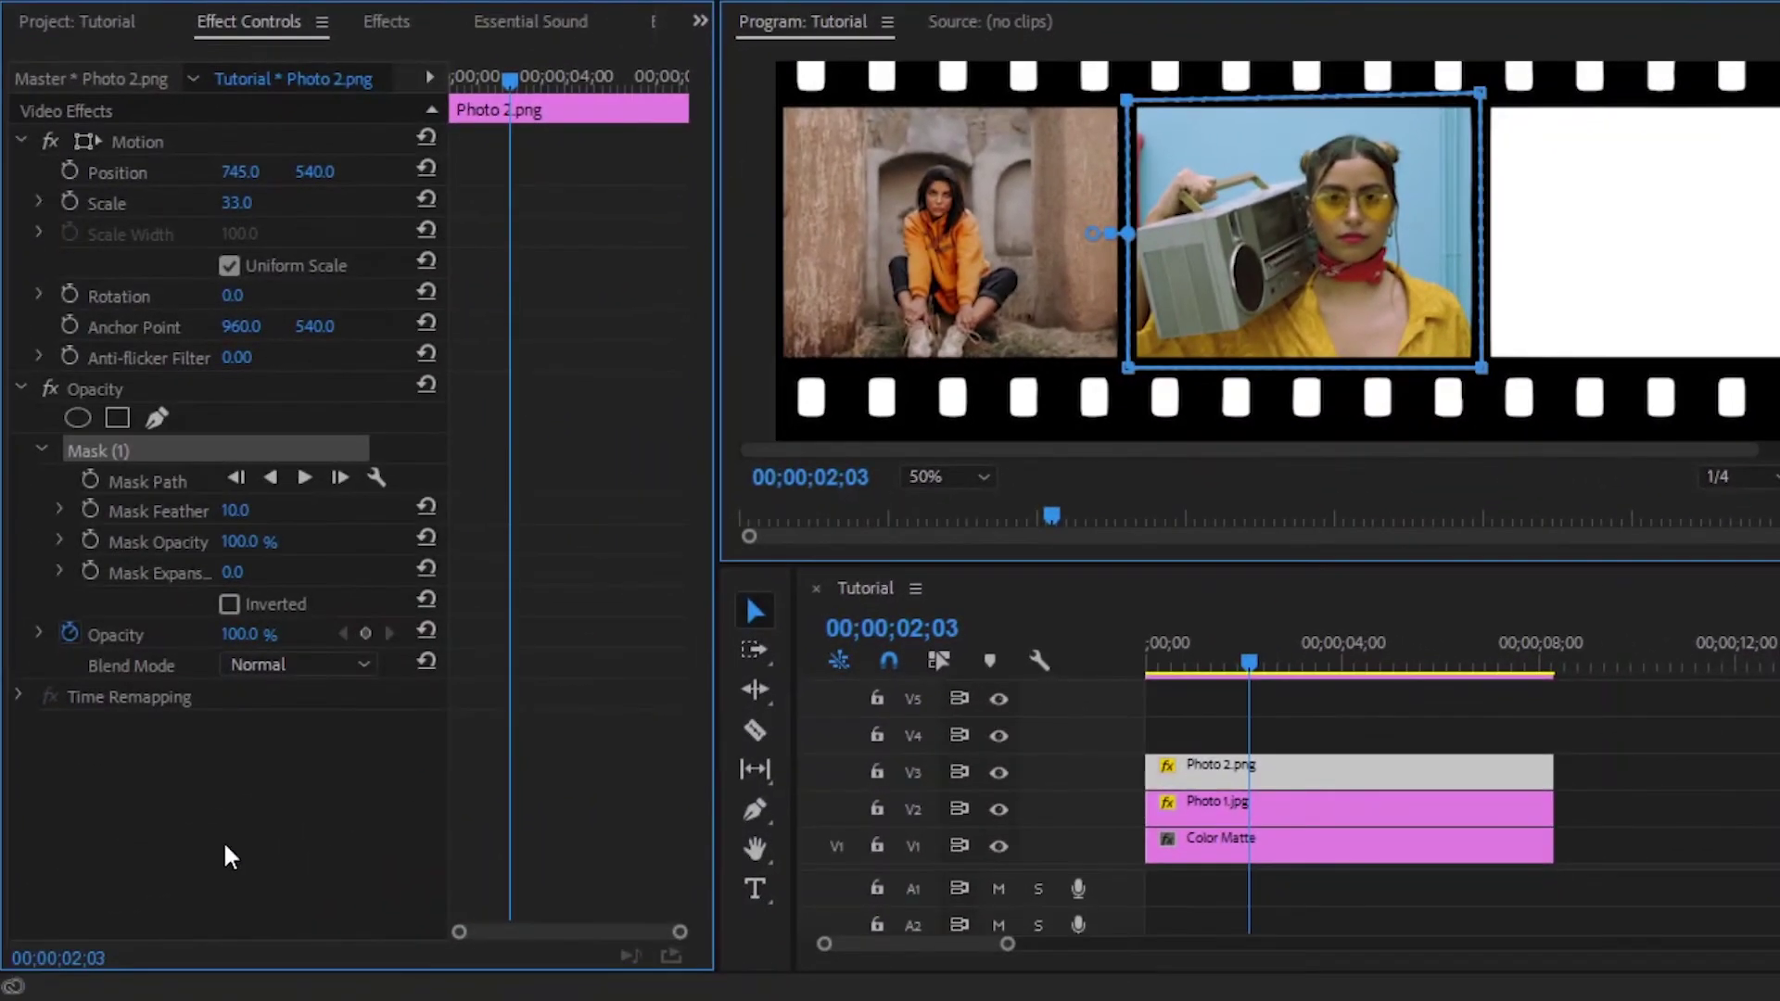
left_click(240, 808)
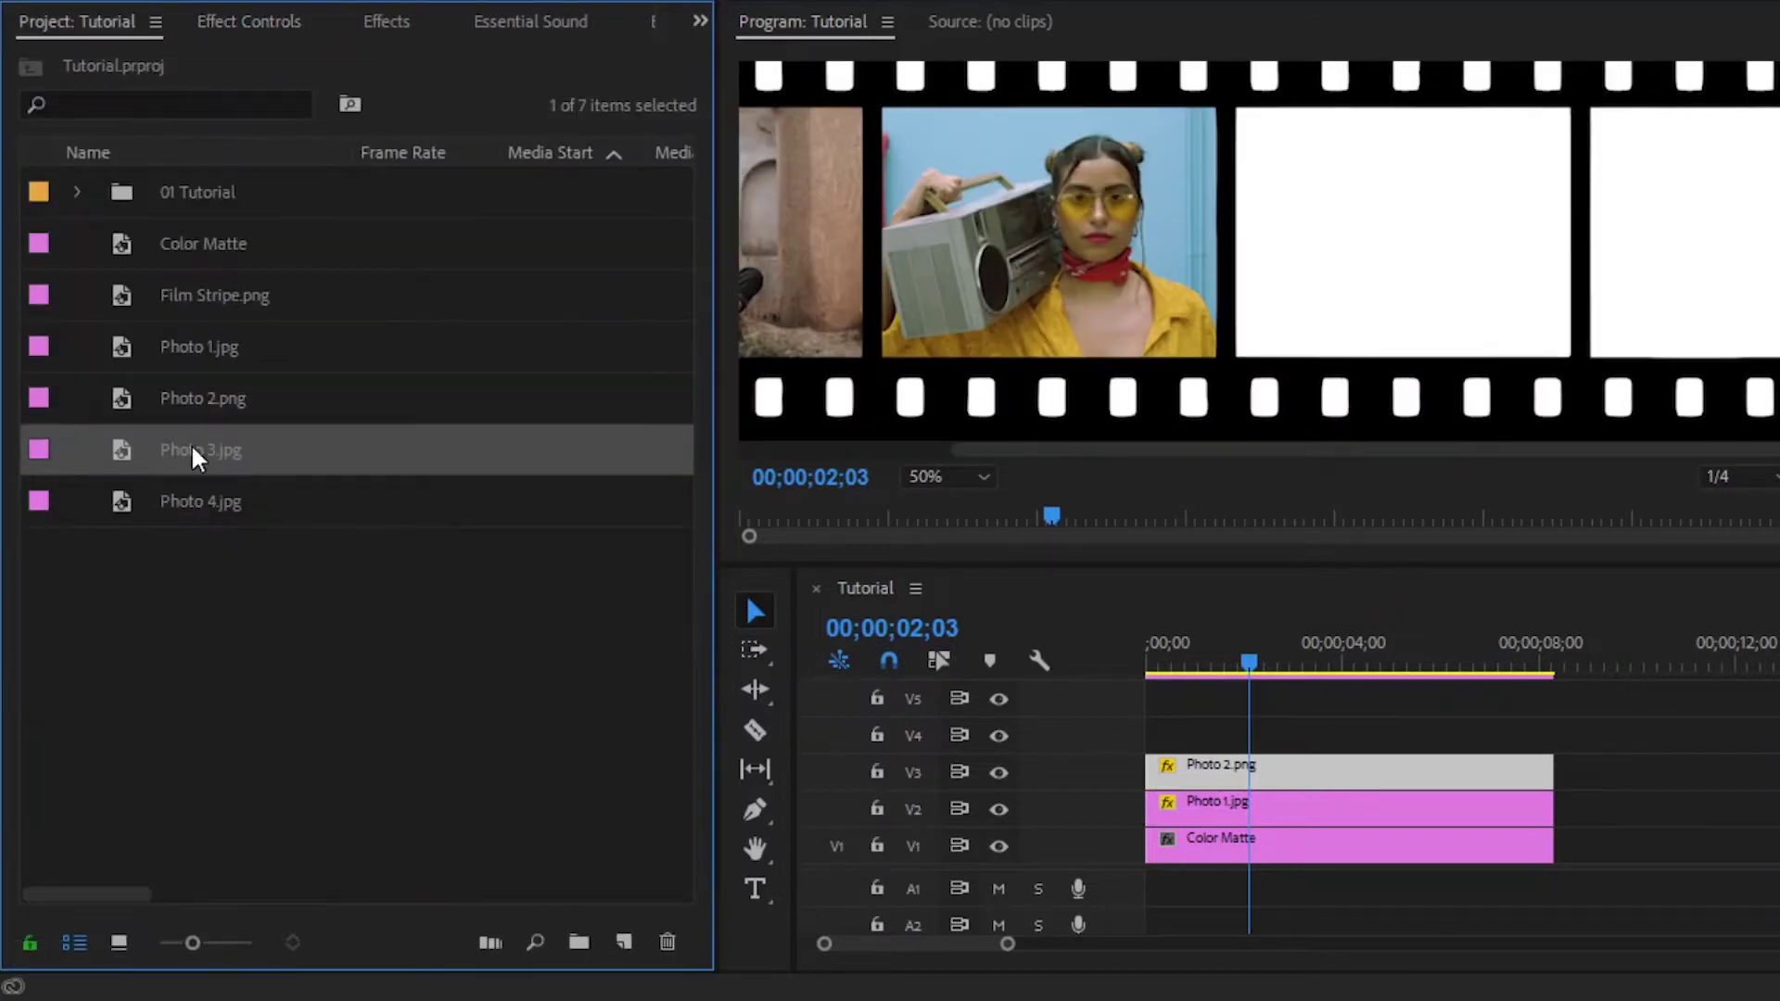
Place Photo 3.jpg on V4 from the sequence start and extend it to the end of the other clips.
left_click_drag(198, 453, 1196, 733)
left_click_drag(1371, 733, 1548, 737)
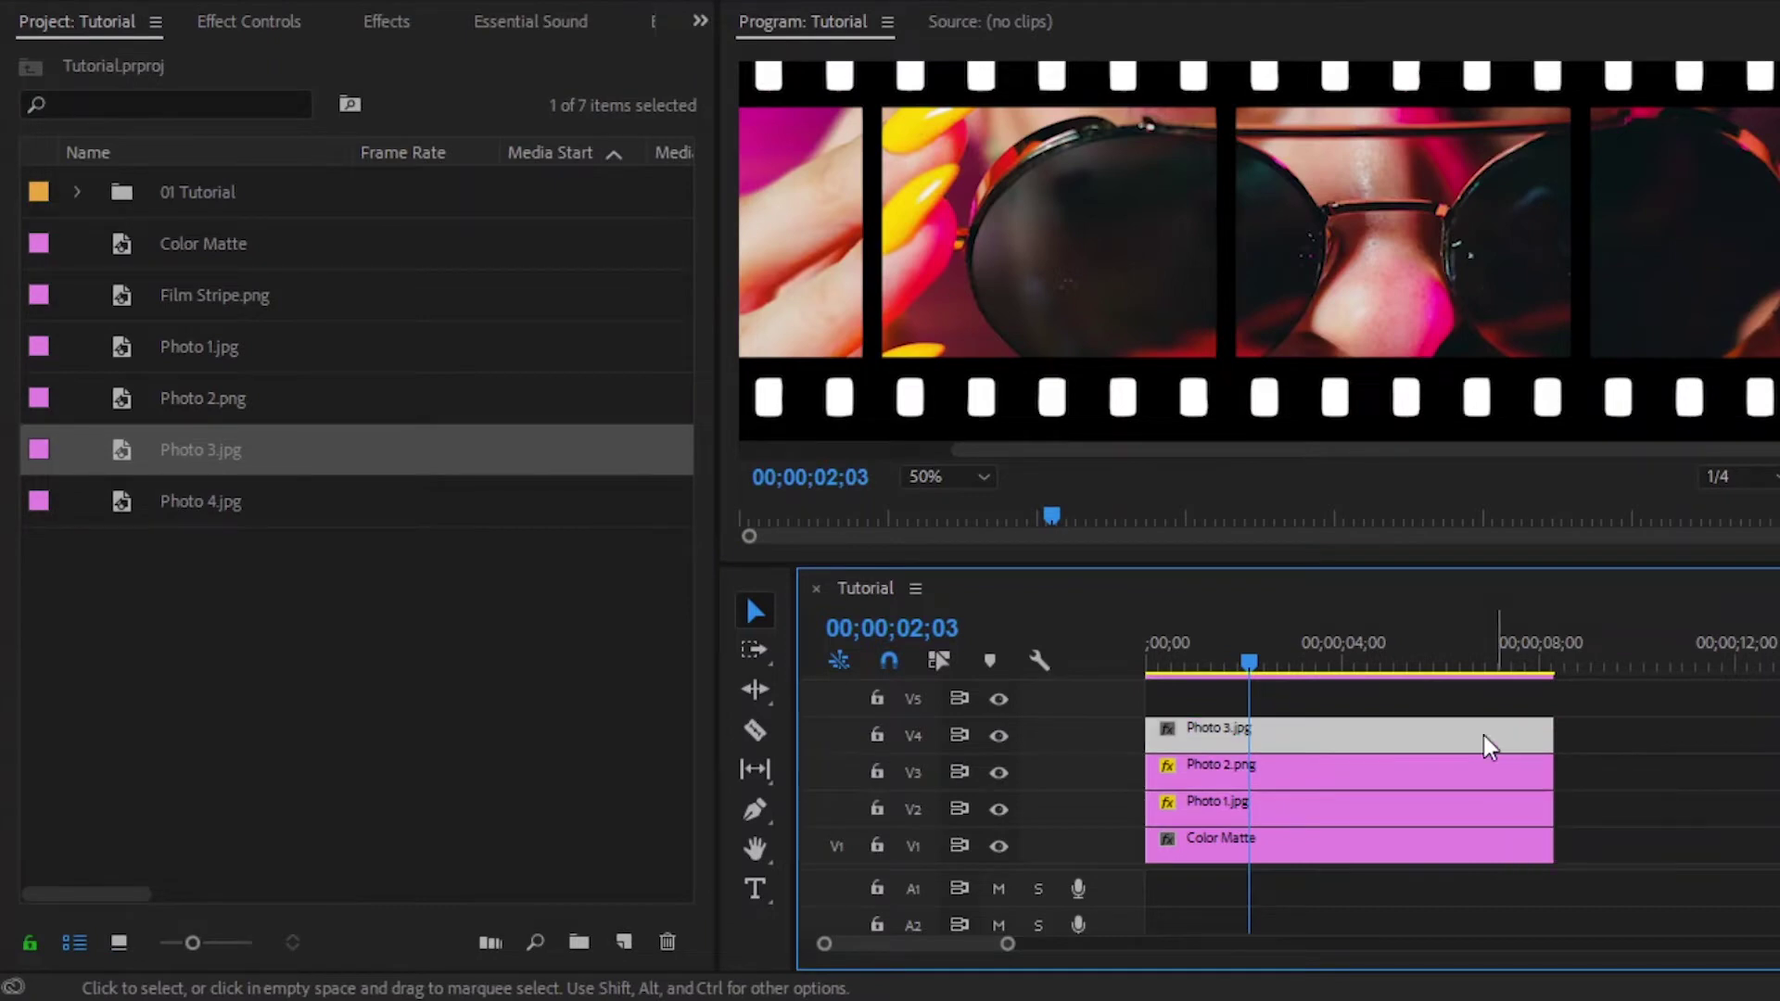
Set the Photo 3.jpg clip's scale to 33 and its horizontal position to 1134.
key("shift+5")
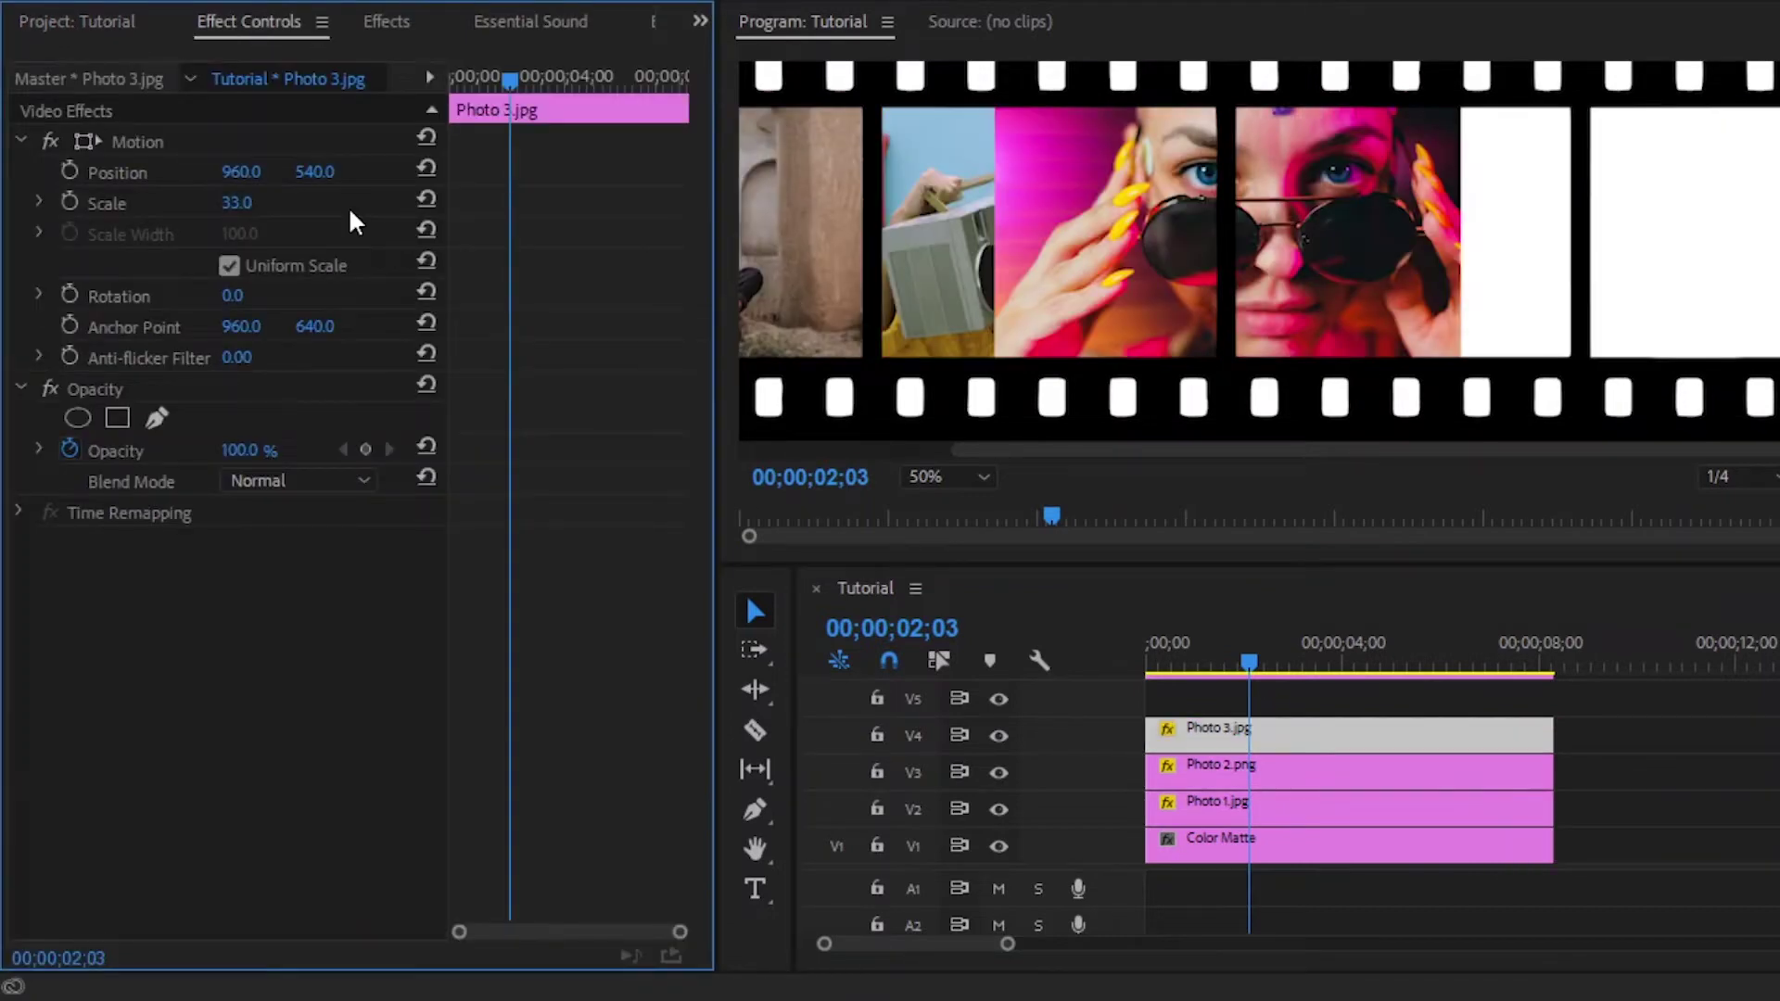
type("1134")
key("Return")
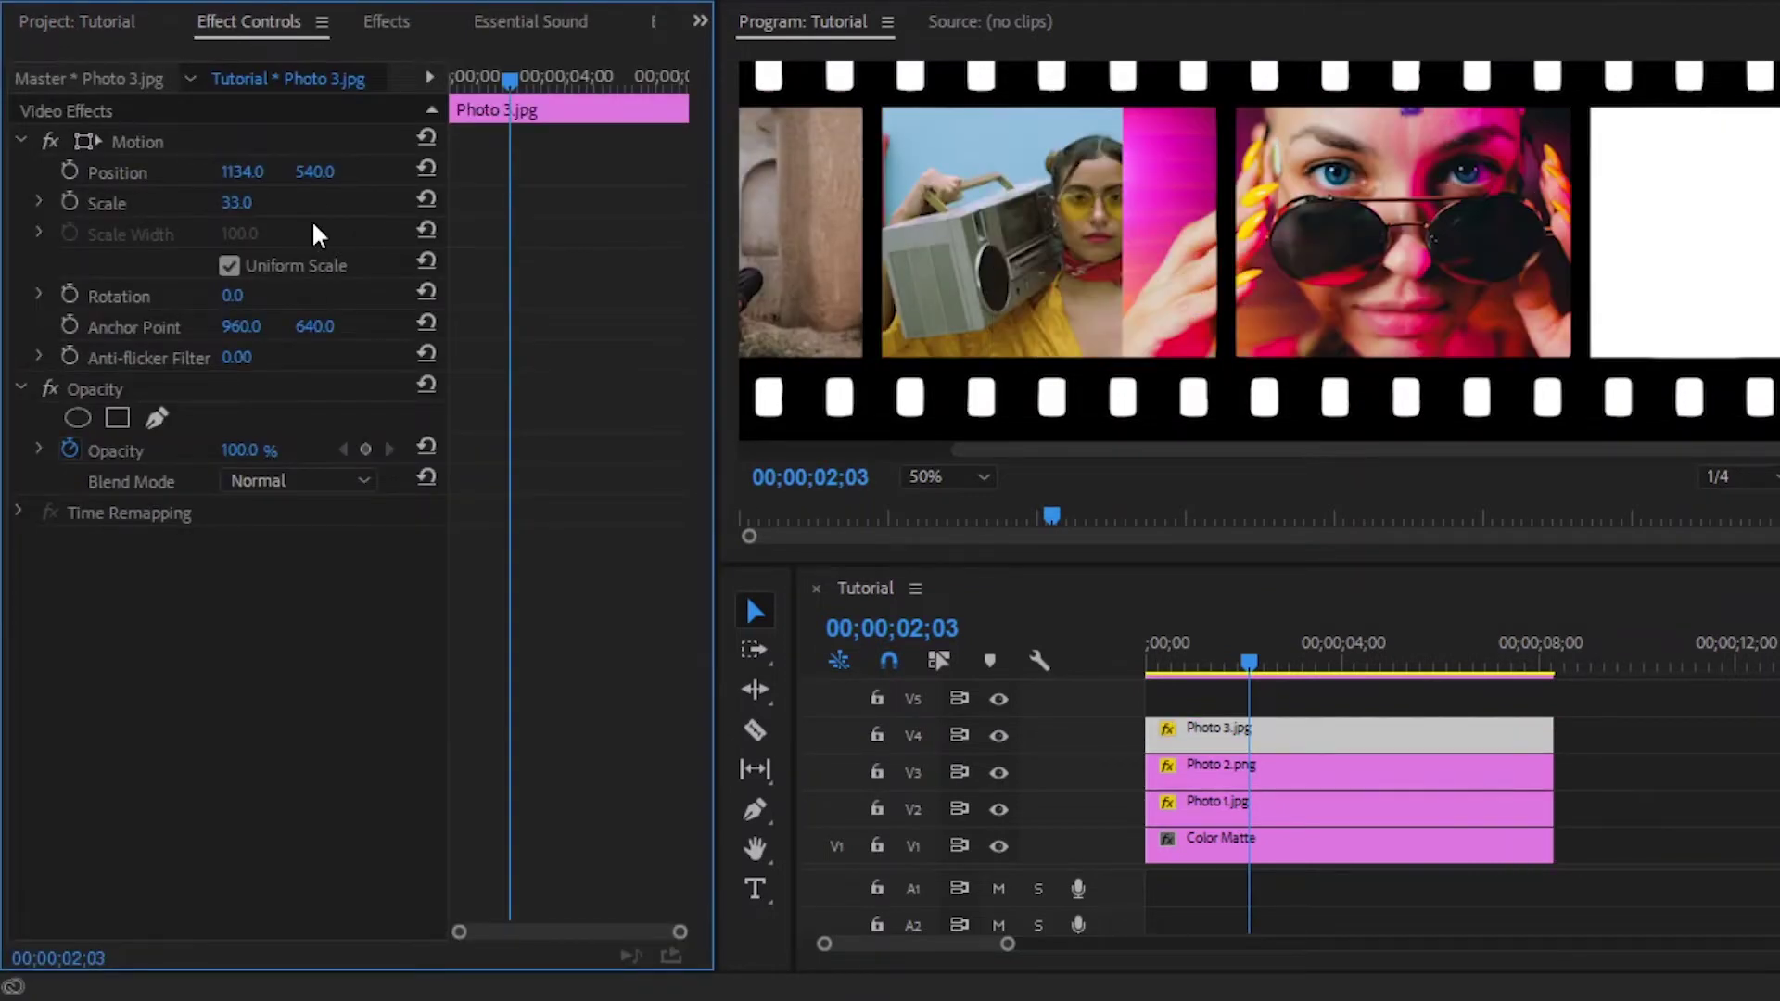
Draw a closed four-point opacity mask with the pen around the third film frame on the Photo 3.jpg clip.
left_click(157, 418)
left_click(1225, 99)
left_click(1229, 368)
left_click(1582, 369)
left_click(1582, 97)
left_click(1226, 99)
left_click(182, 171)
Place Photo 4.jpg on V5 from the sequence start and extend it to the end of the other clips.
key("shift+1")
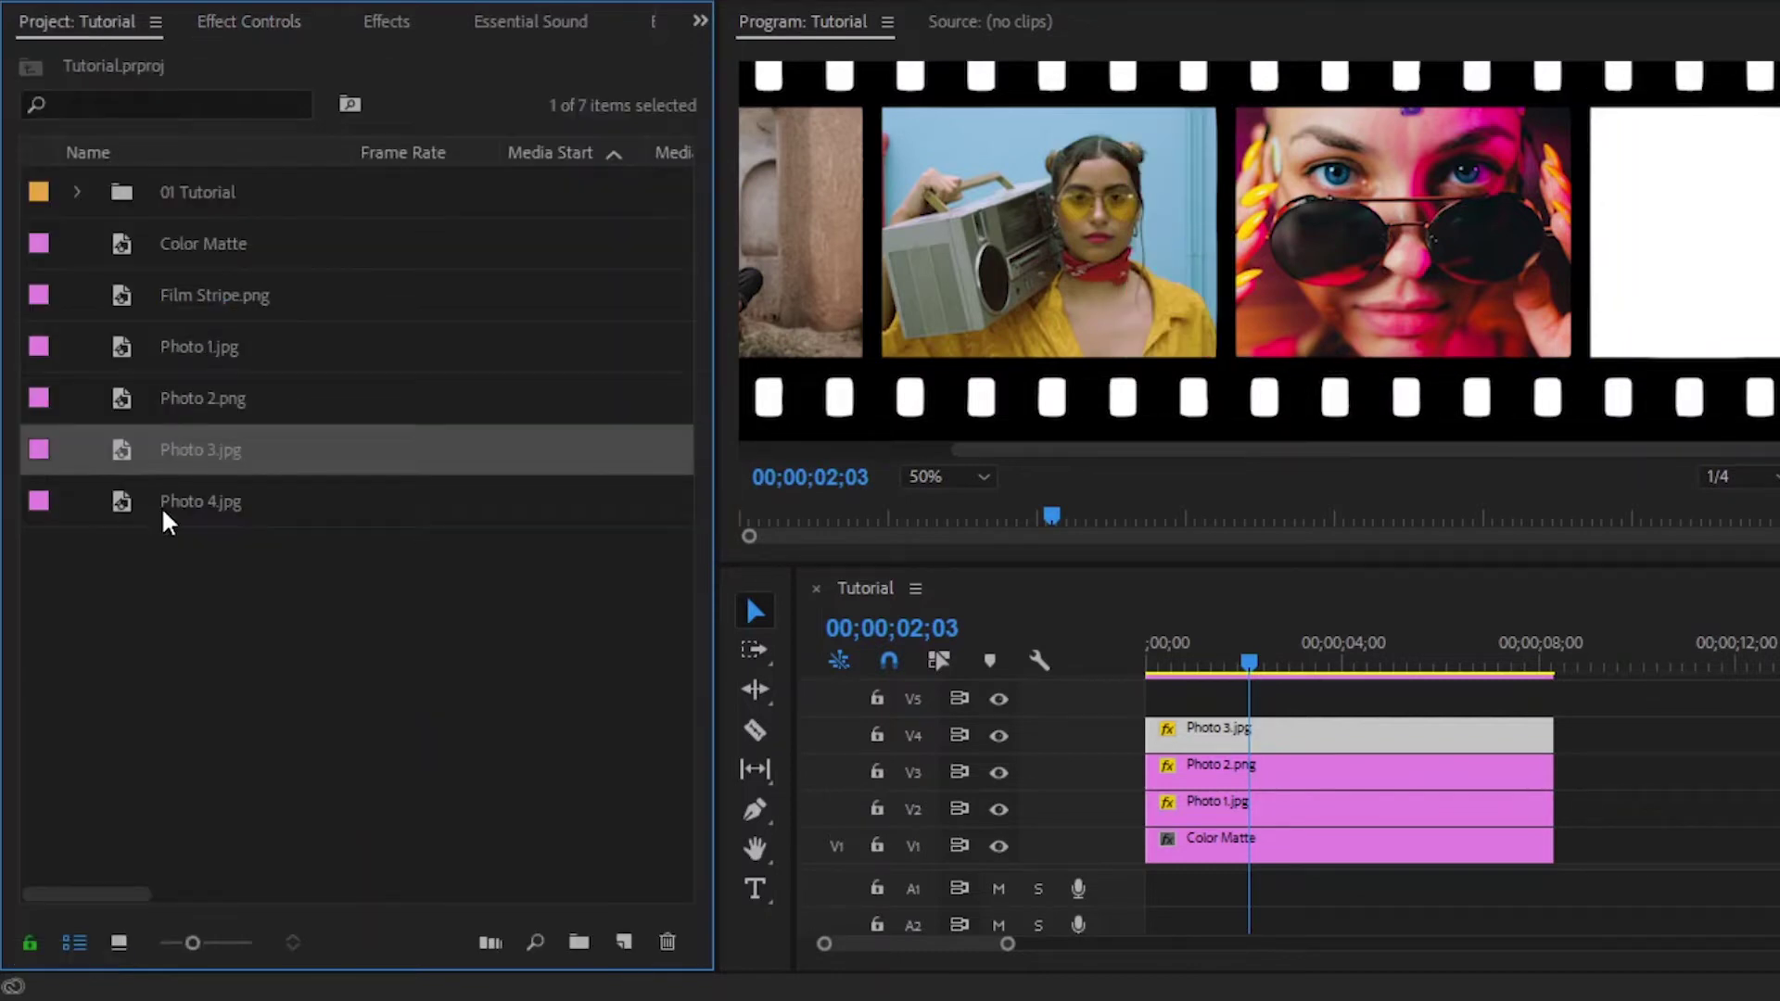
left_click_drag(167, 510, 1205, 698)
left_click_drag(1382, 697, 1553, 697)
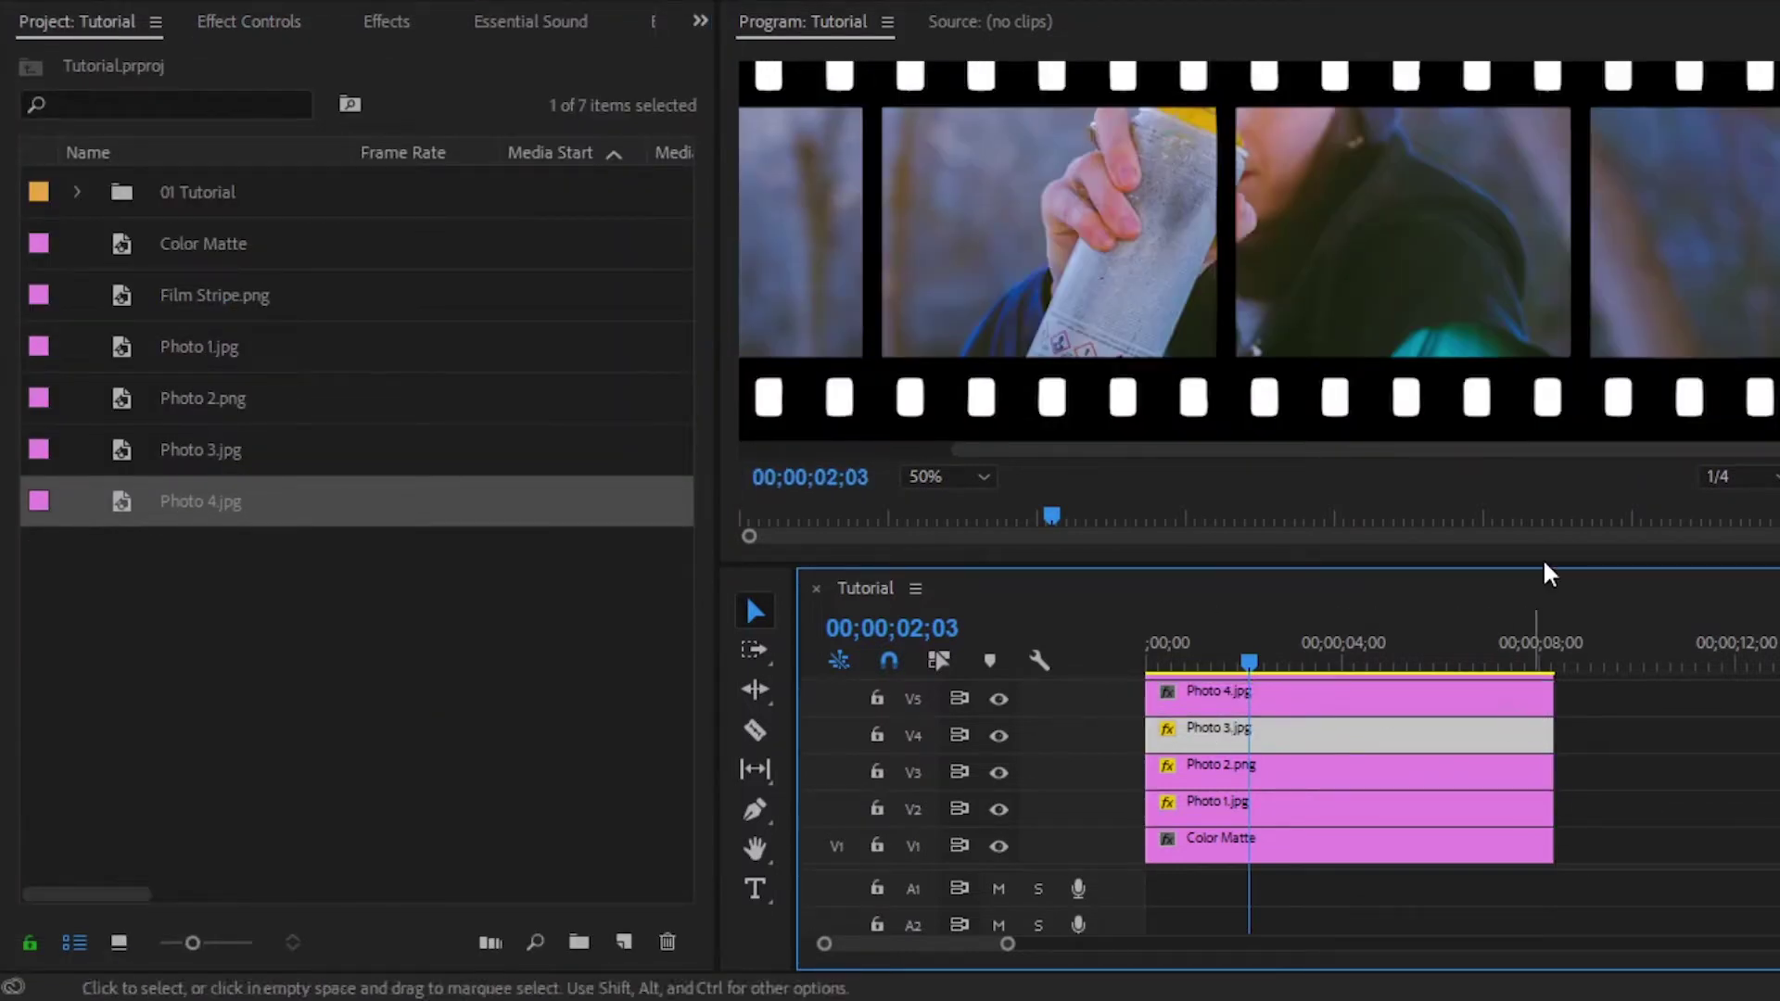
Set the Photo 4.jpg clip's scale to 33 and its horizontal position to 1648.
left_click(1354, 700)
key("shift+5")
left_click(236, 202)
type("33")
key("Return")
left_click(241, 171)
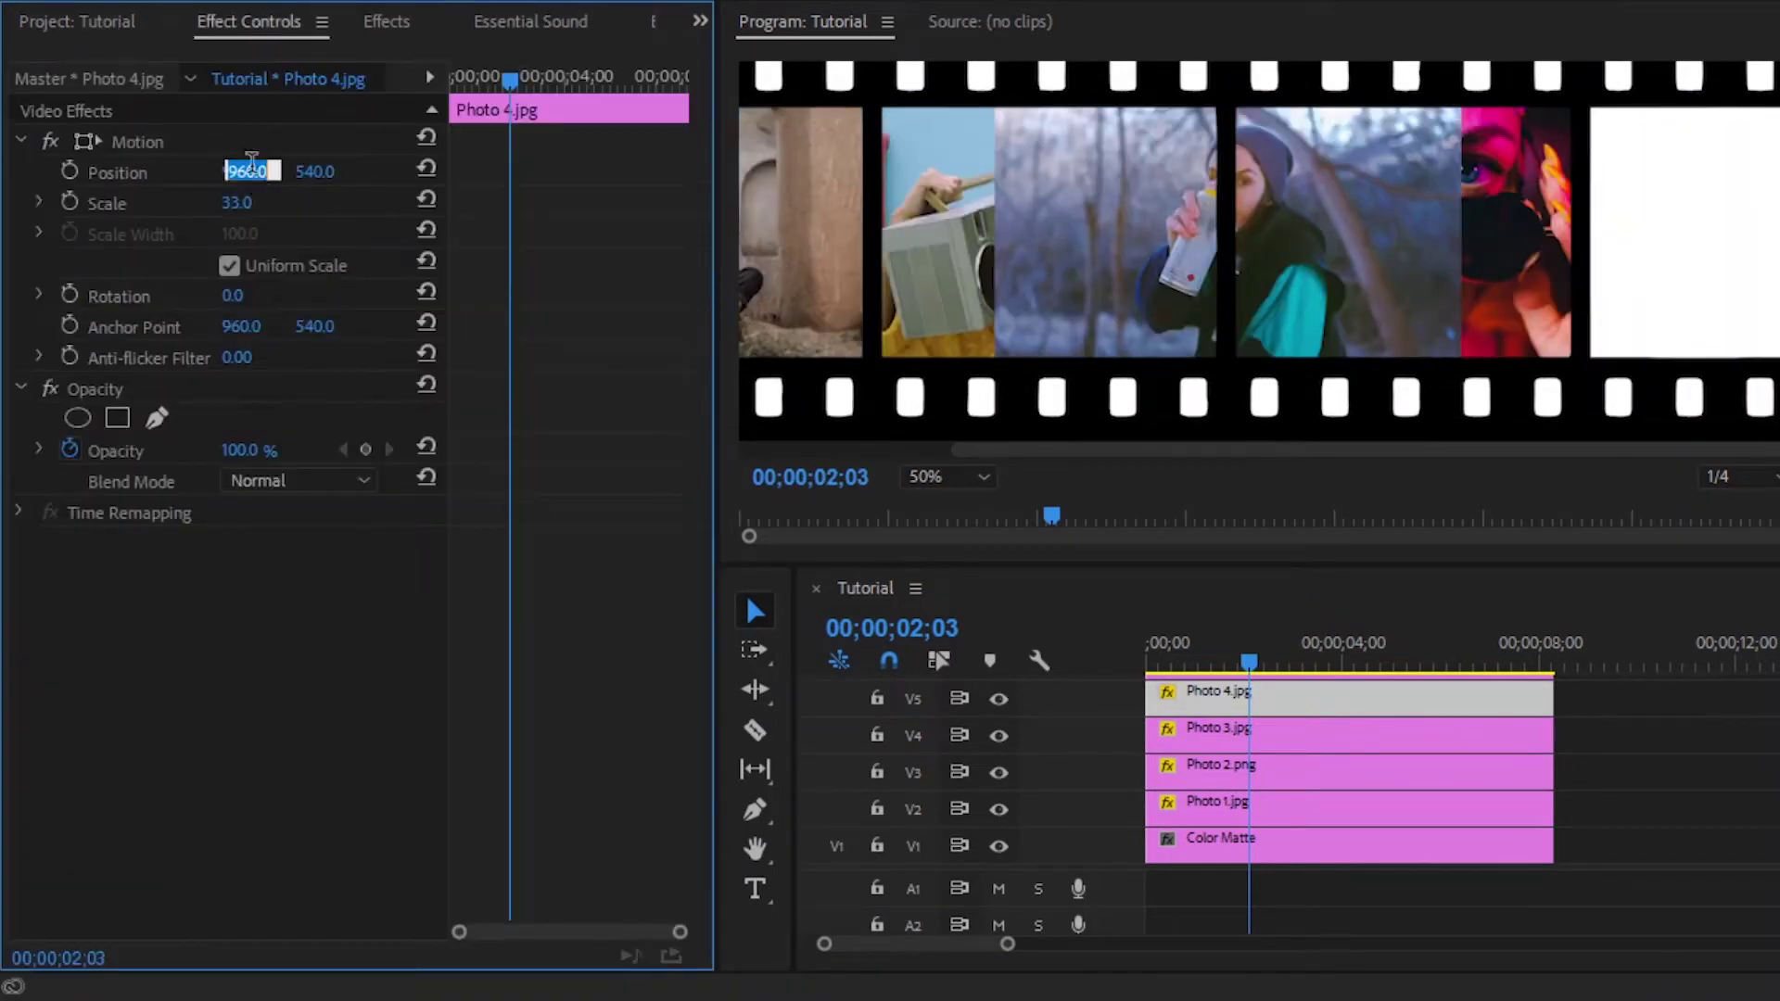
type("1648")
key("Return")
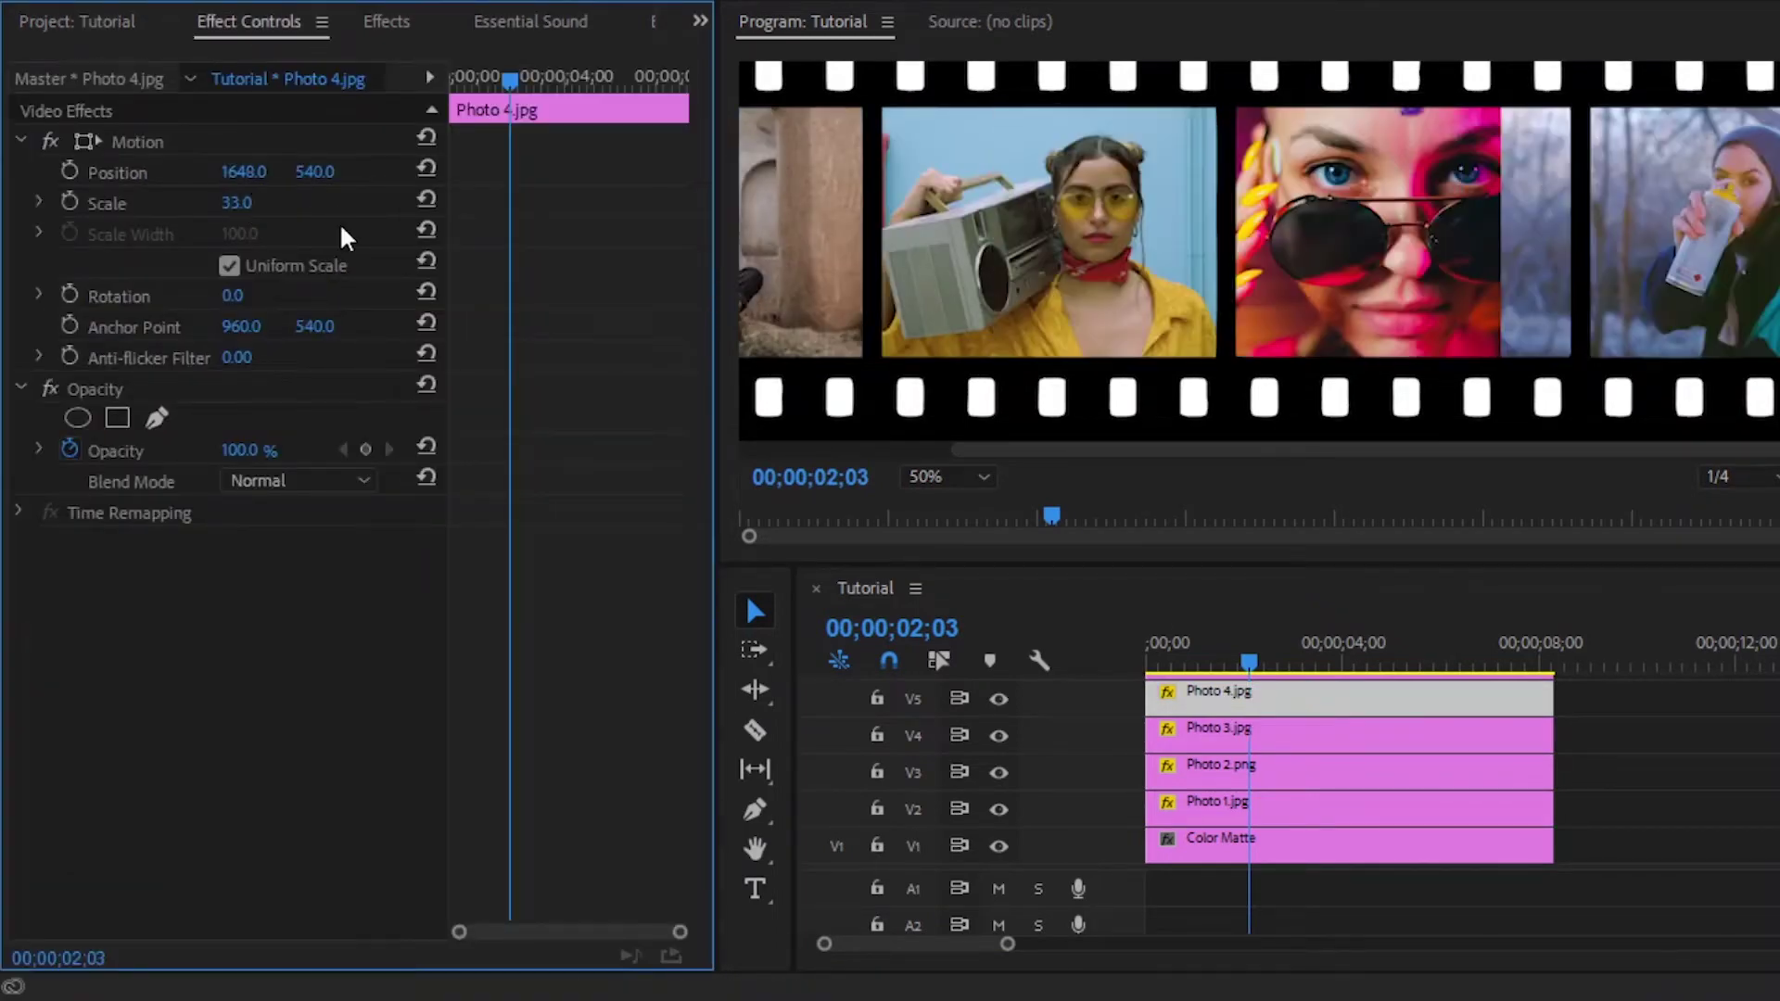
Draw a closed four-point opacity mask with the pen around the fourth film frame on the Photo 4.jpg clip.
left_click(158, 419)
left_click(1578, 97)
left_click(1578, 368)
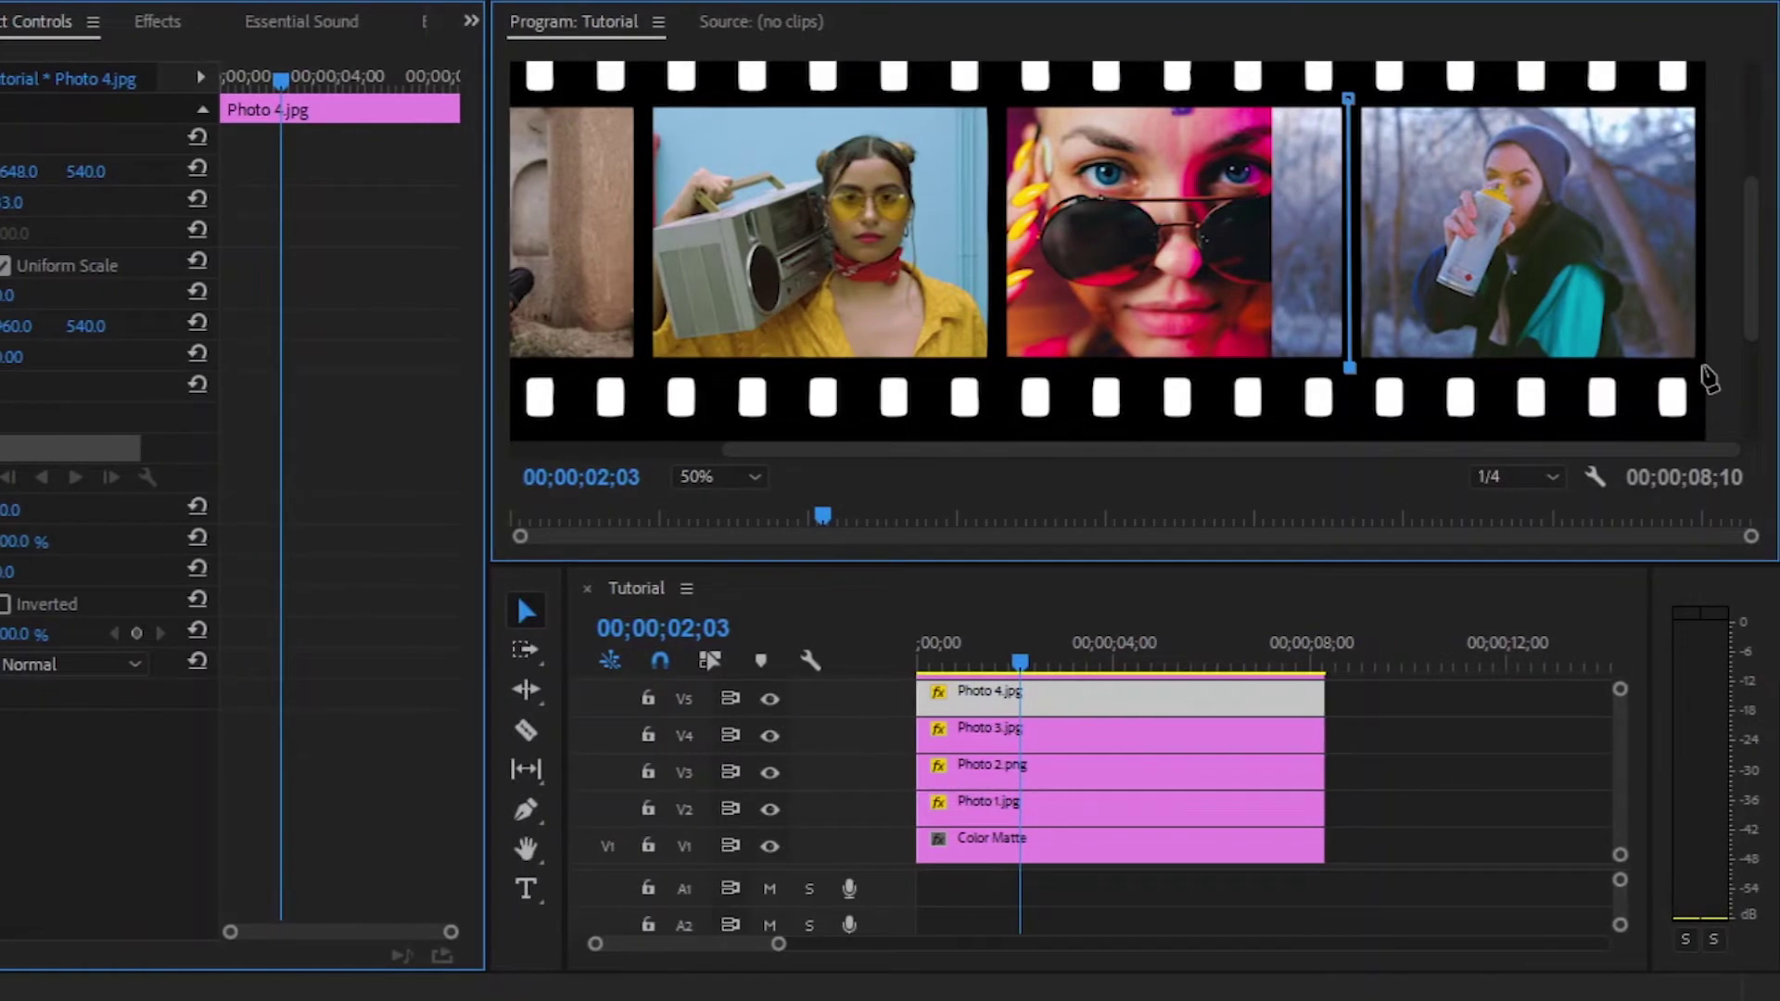
left_click(1704, 367)
left_click(1704, 97)
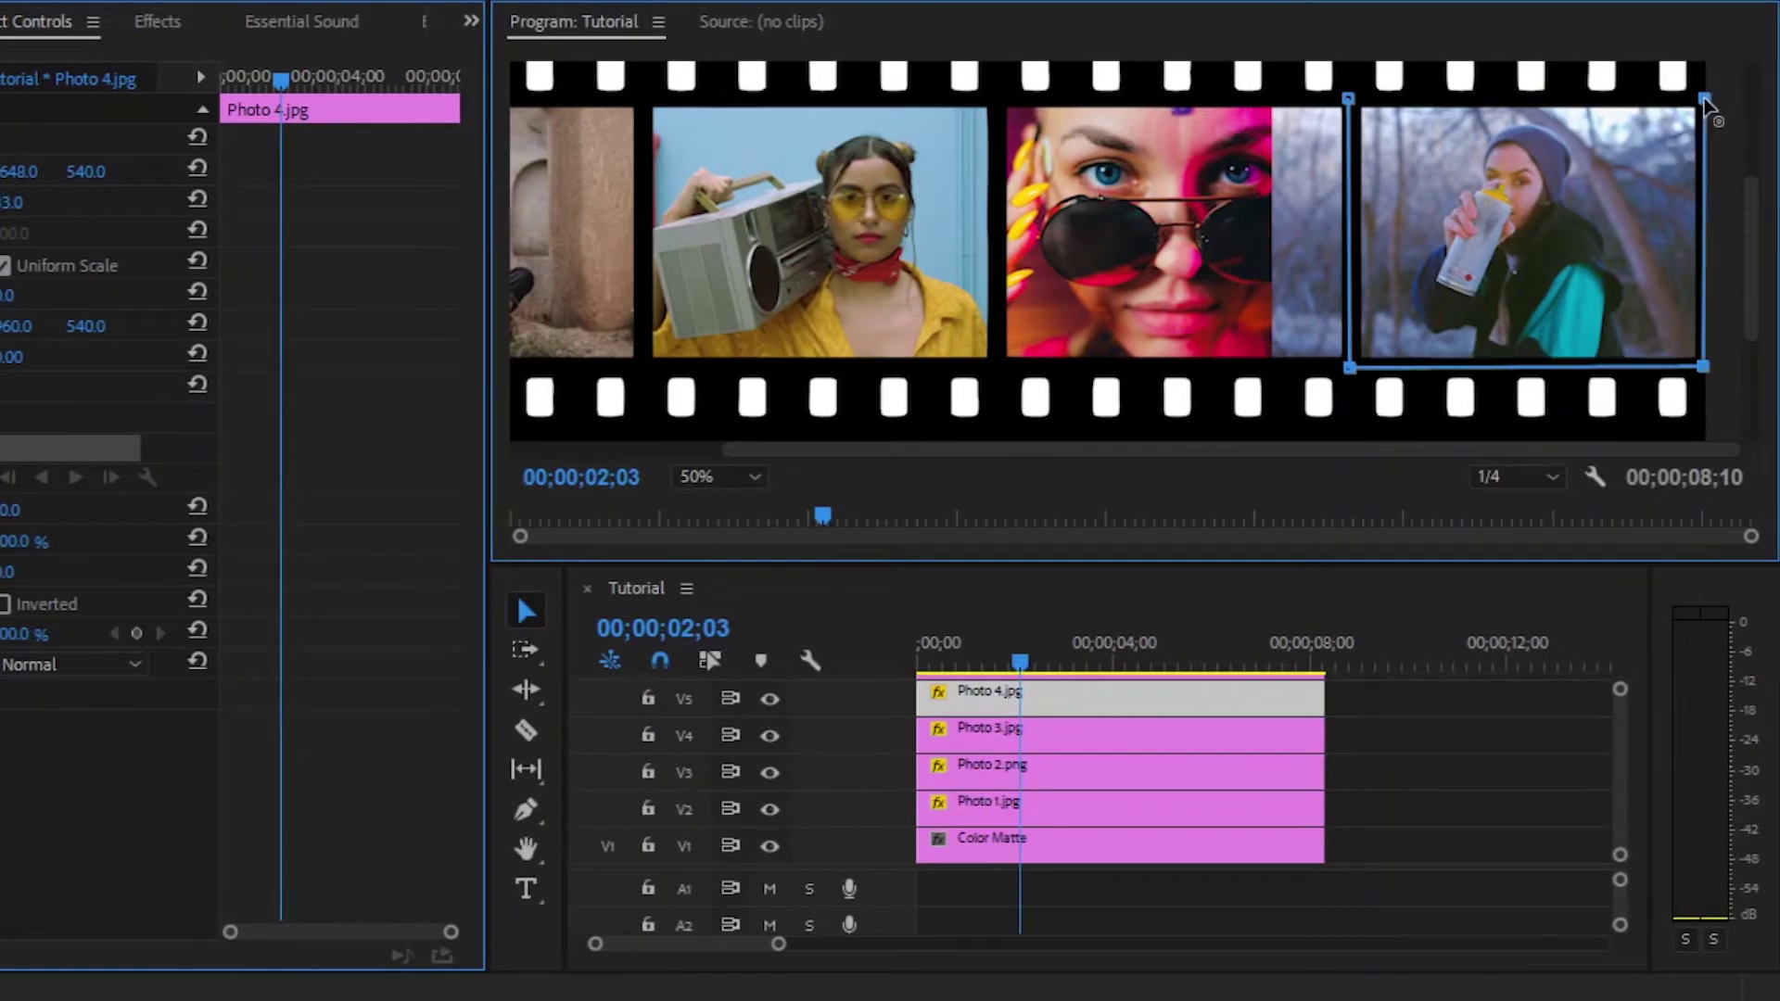
left_click(1352, 98)
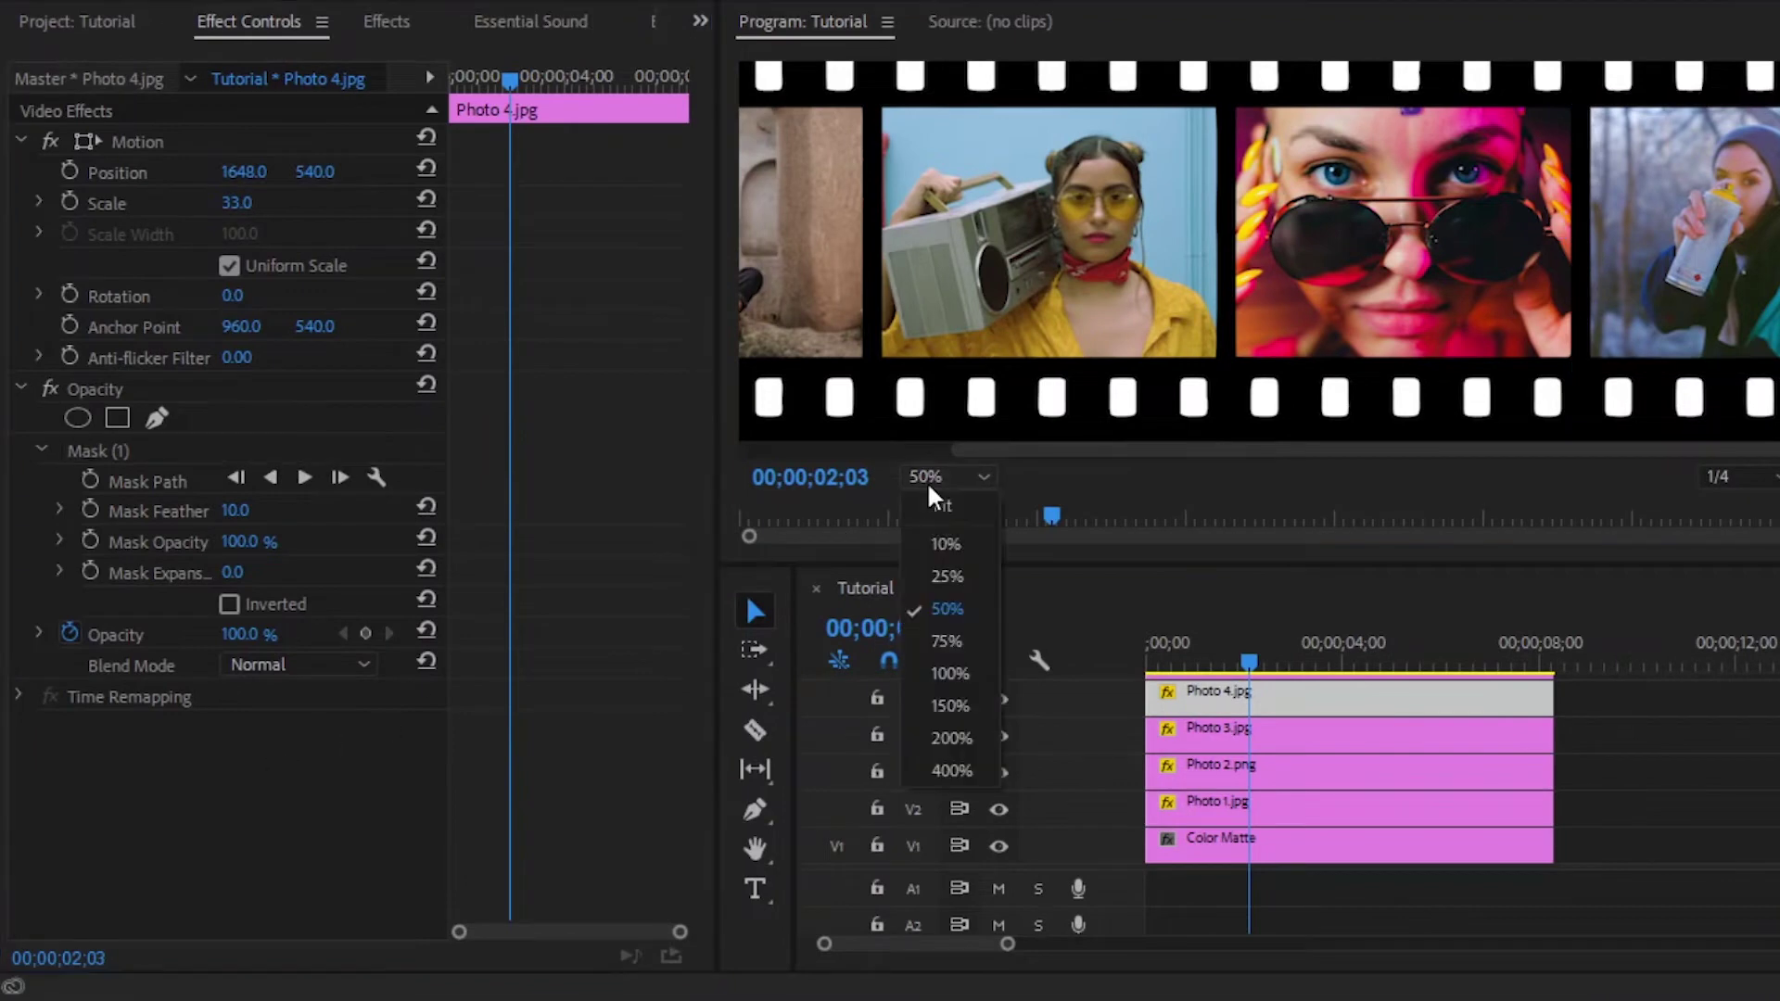
Set the program monitor's zoom level to Fit and enlarge the timeline area so that all six video tracks show.
left_click(936, 479)
left_click(933, 508)
left_click_drag(1565, 563, 1562, 505)
left_click(1619, 662)
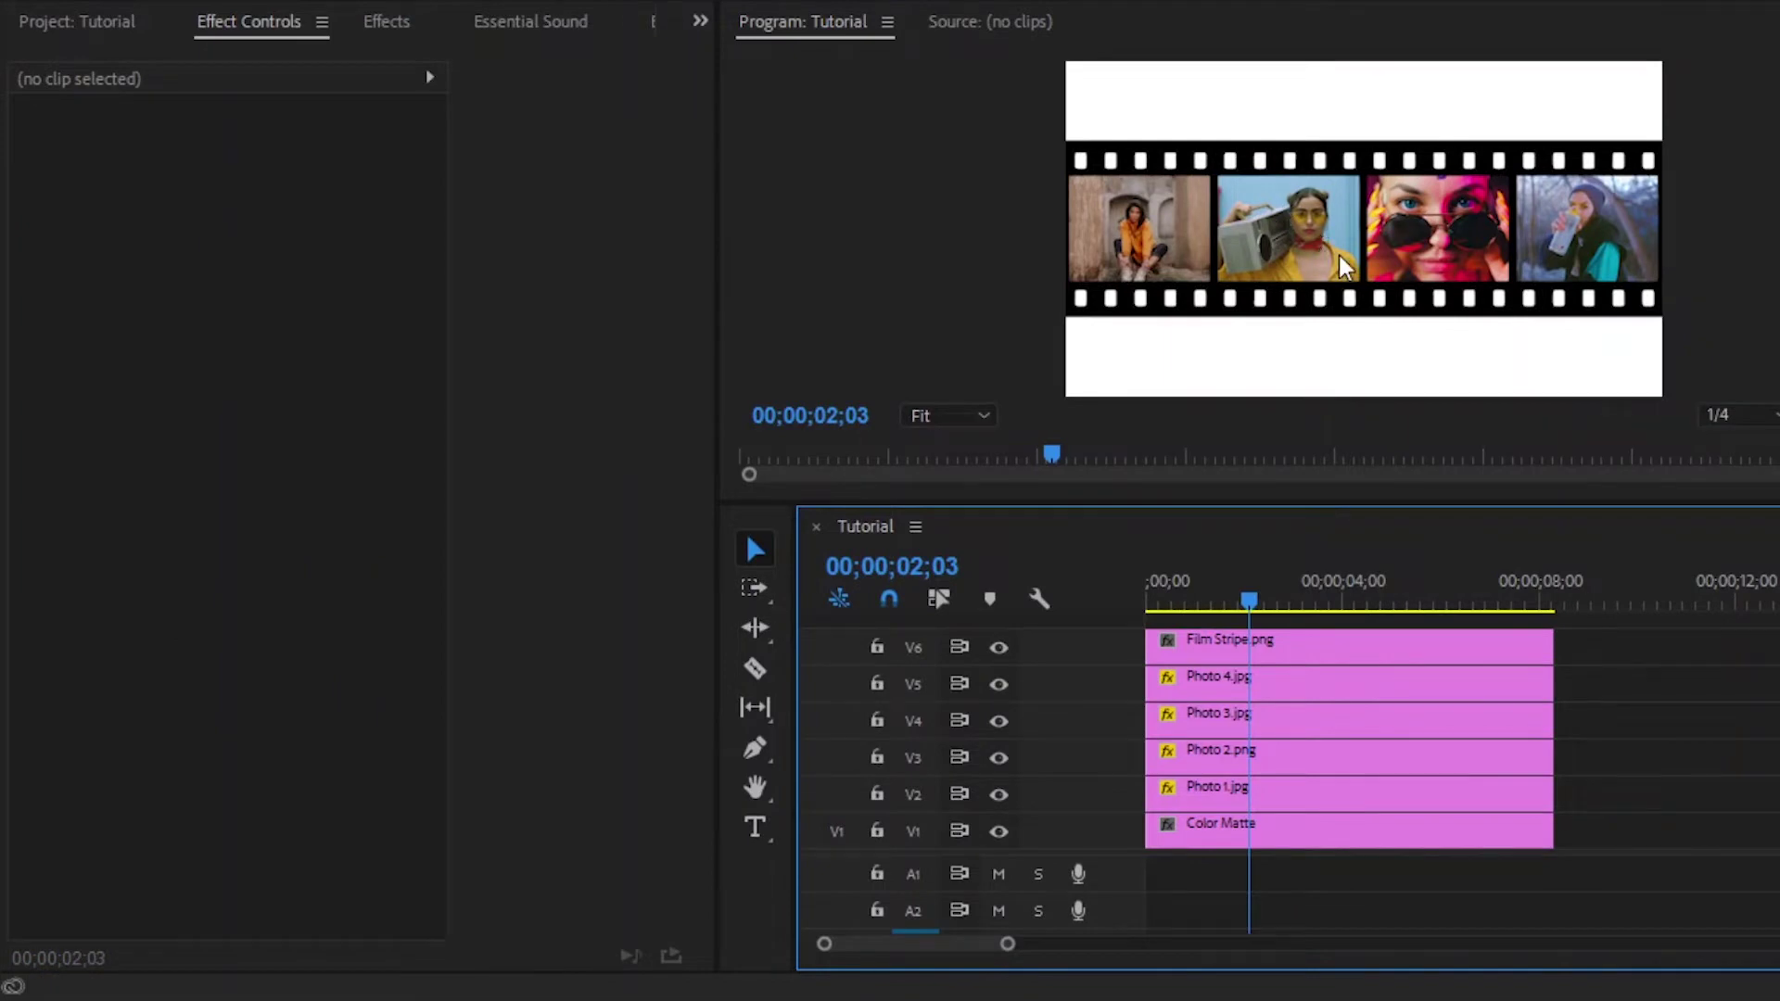
Nest all six clips, from Color Matte up to Film Stripe.png, into a sequence named "main scene".
left_click_drag(1615, 644, 1316, 842)
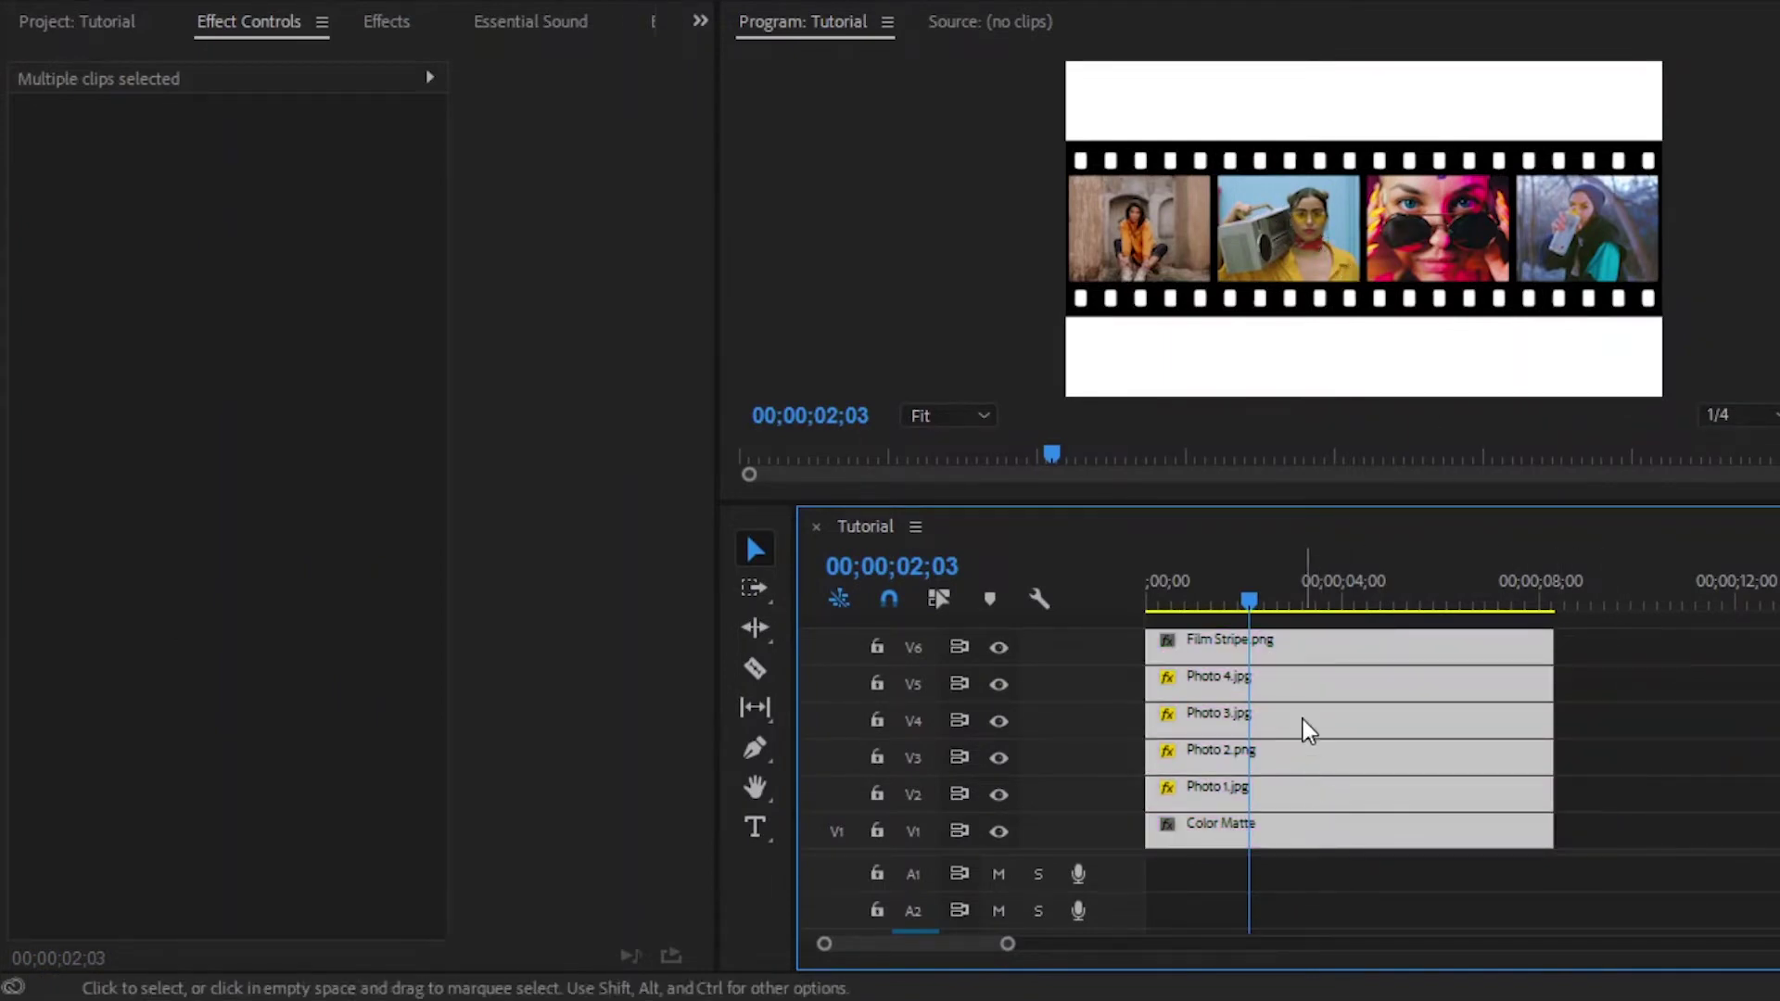
right_click(1254, 649)
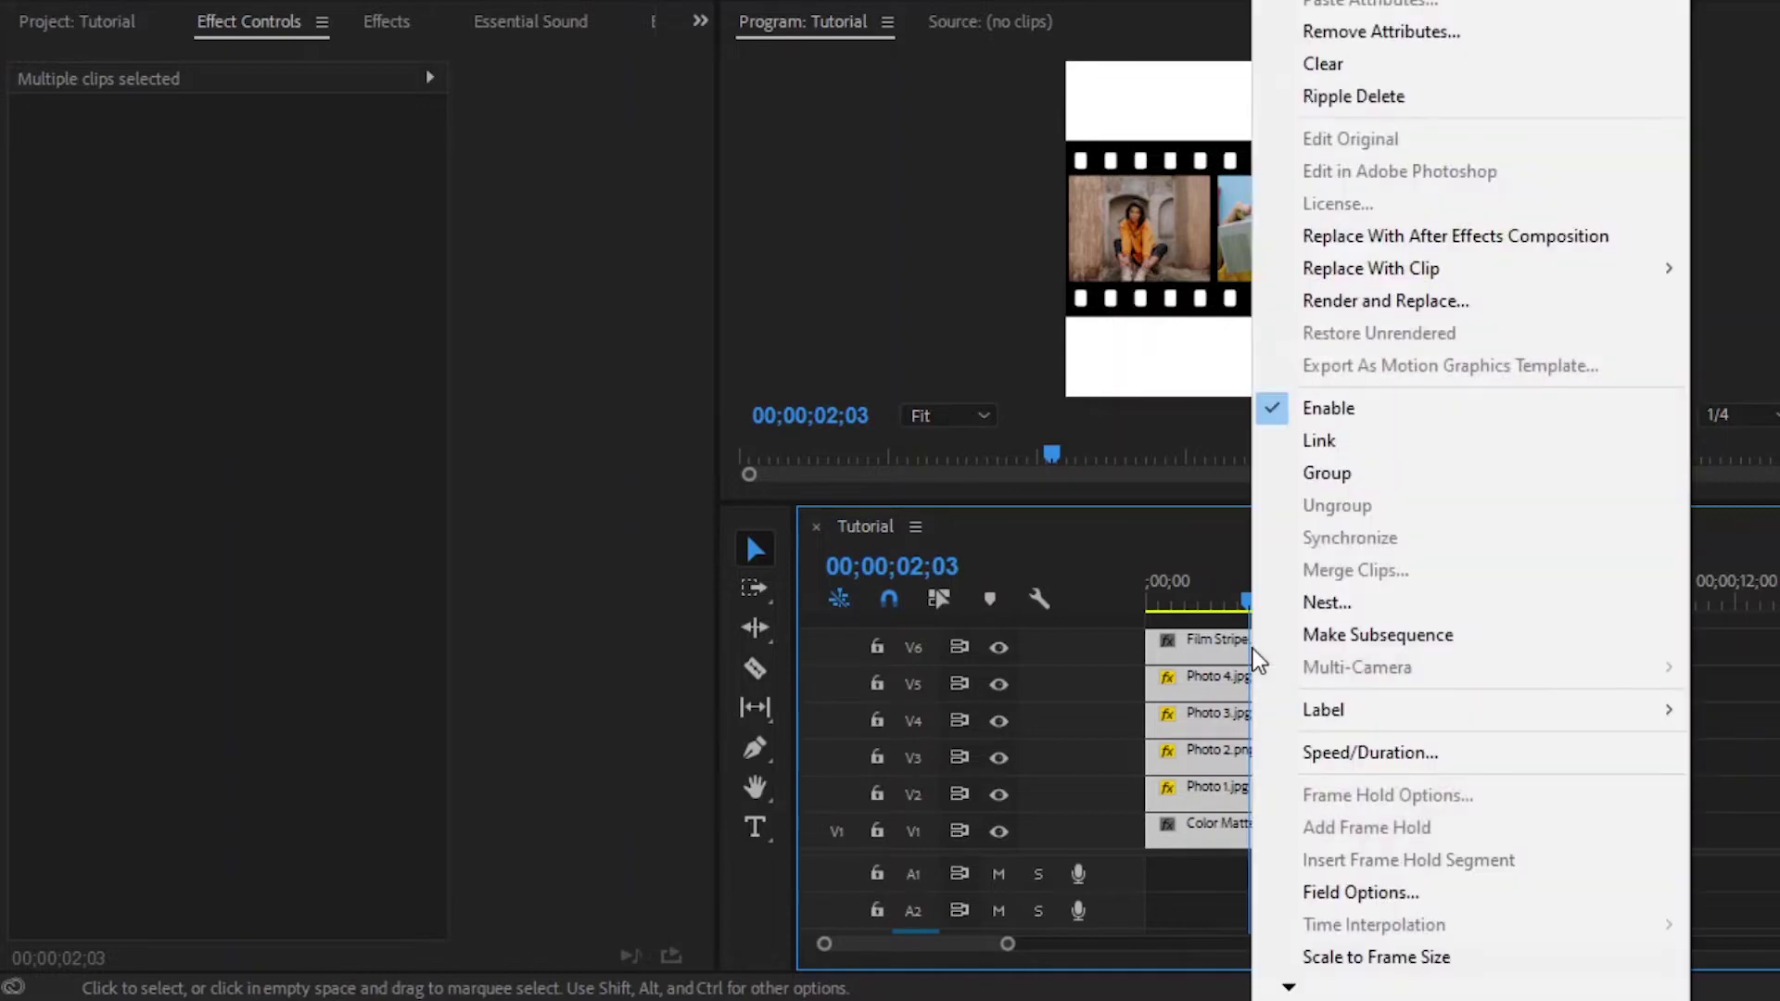
left_click(1304, 608)
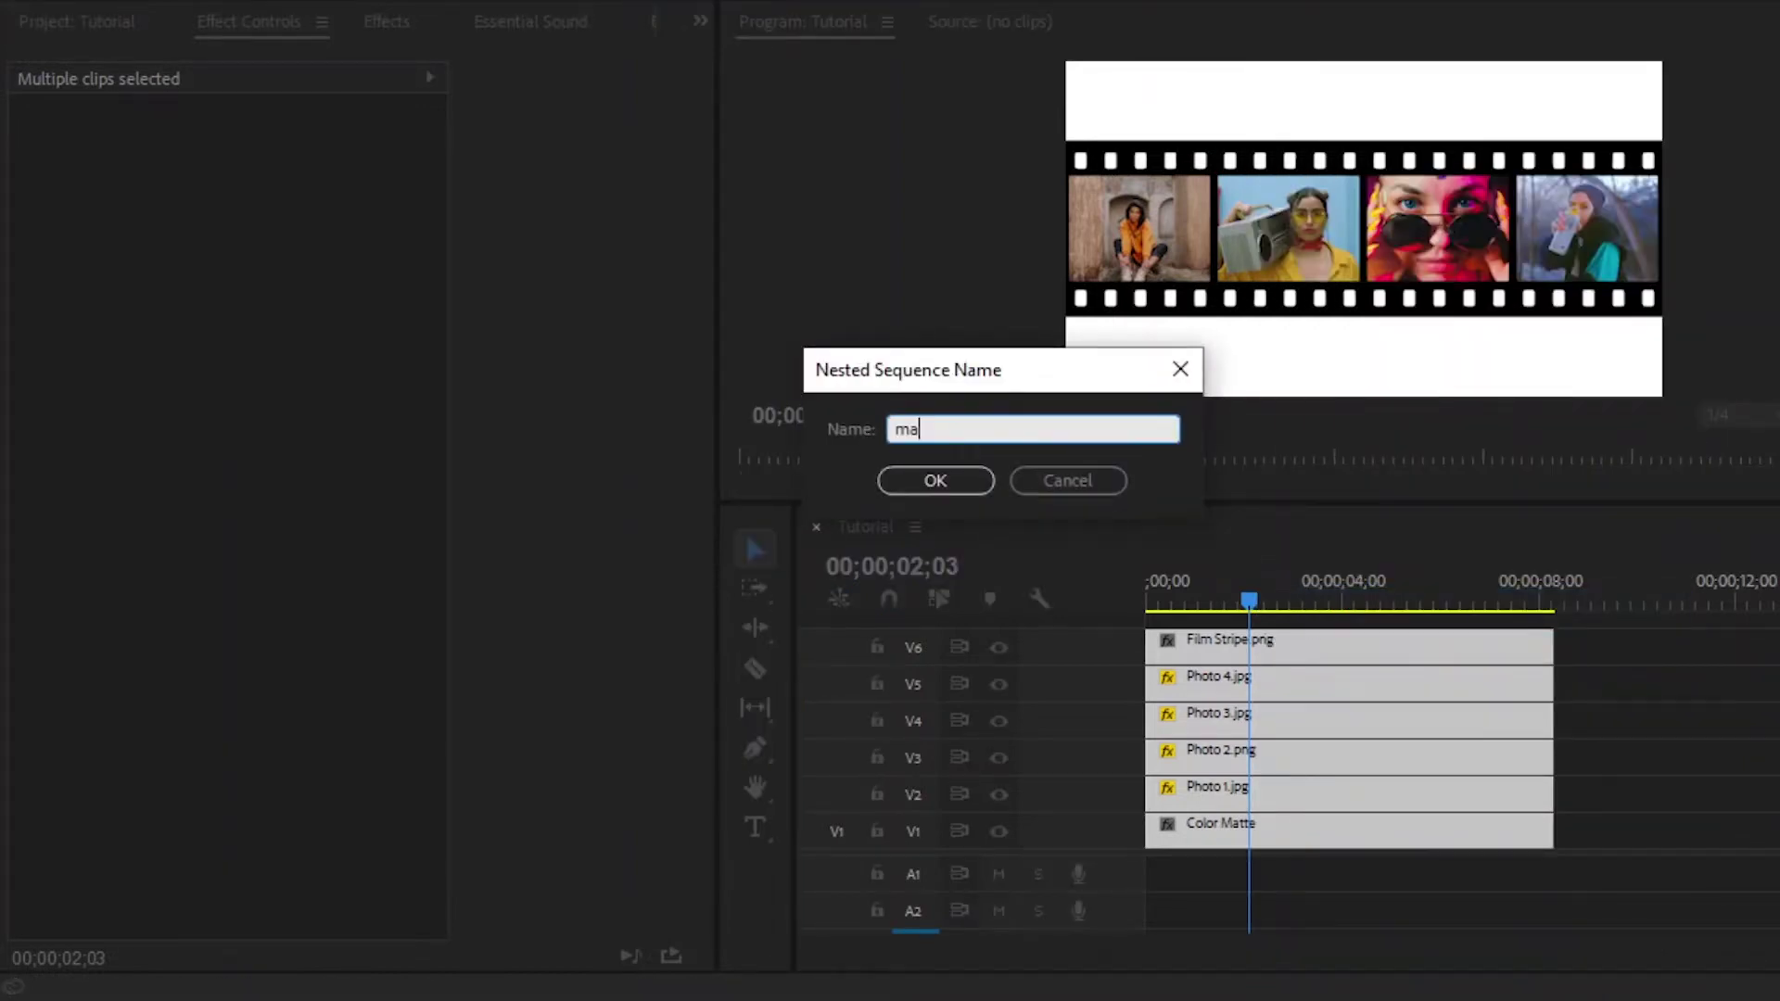
type("main scene")
left_click(953, 478)
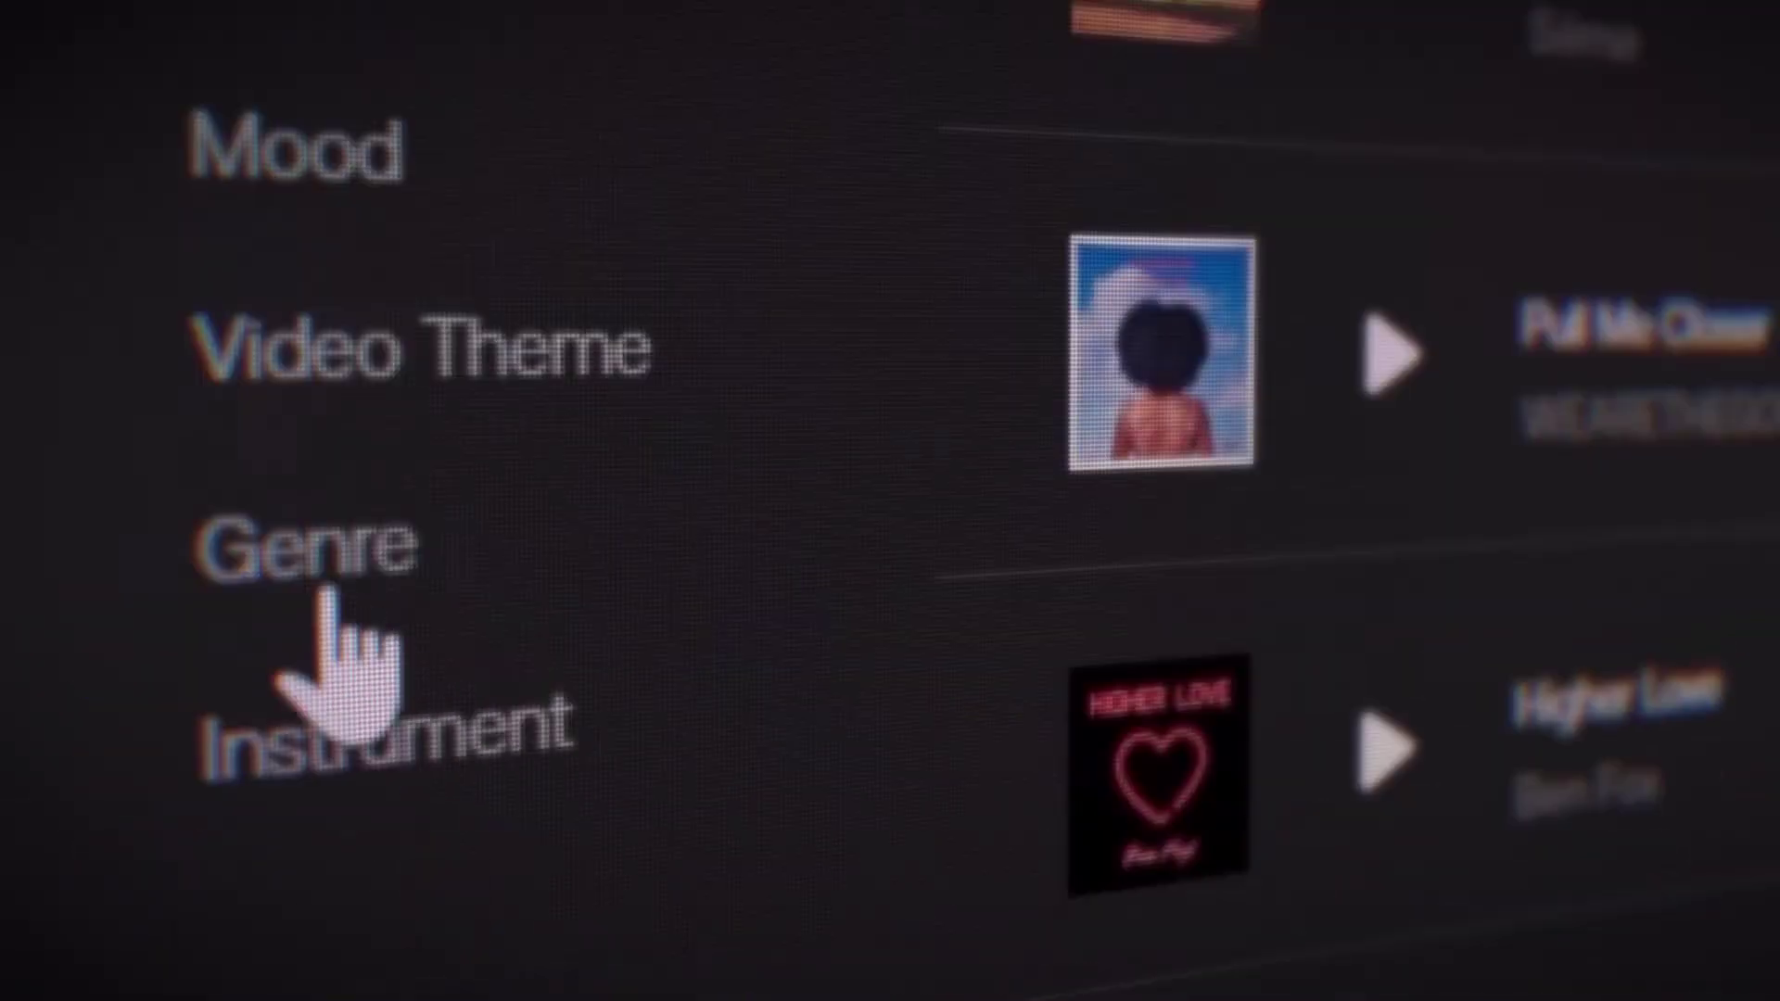
left_click(371, 584)
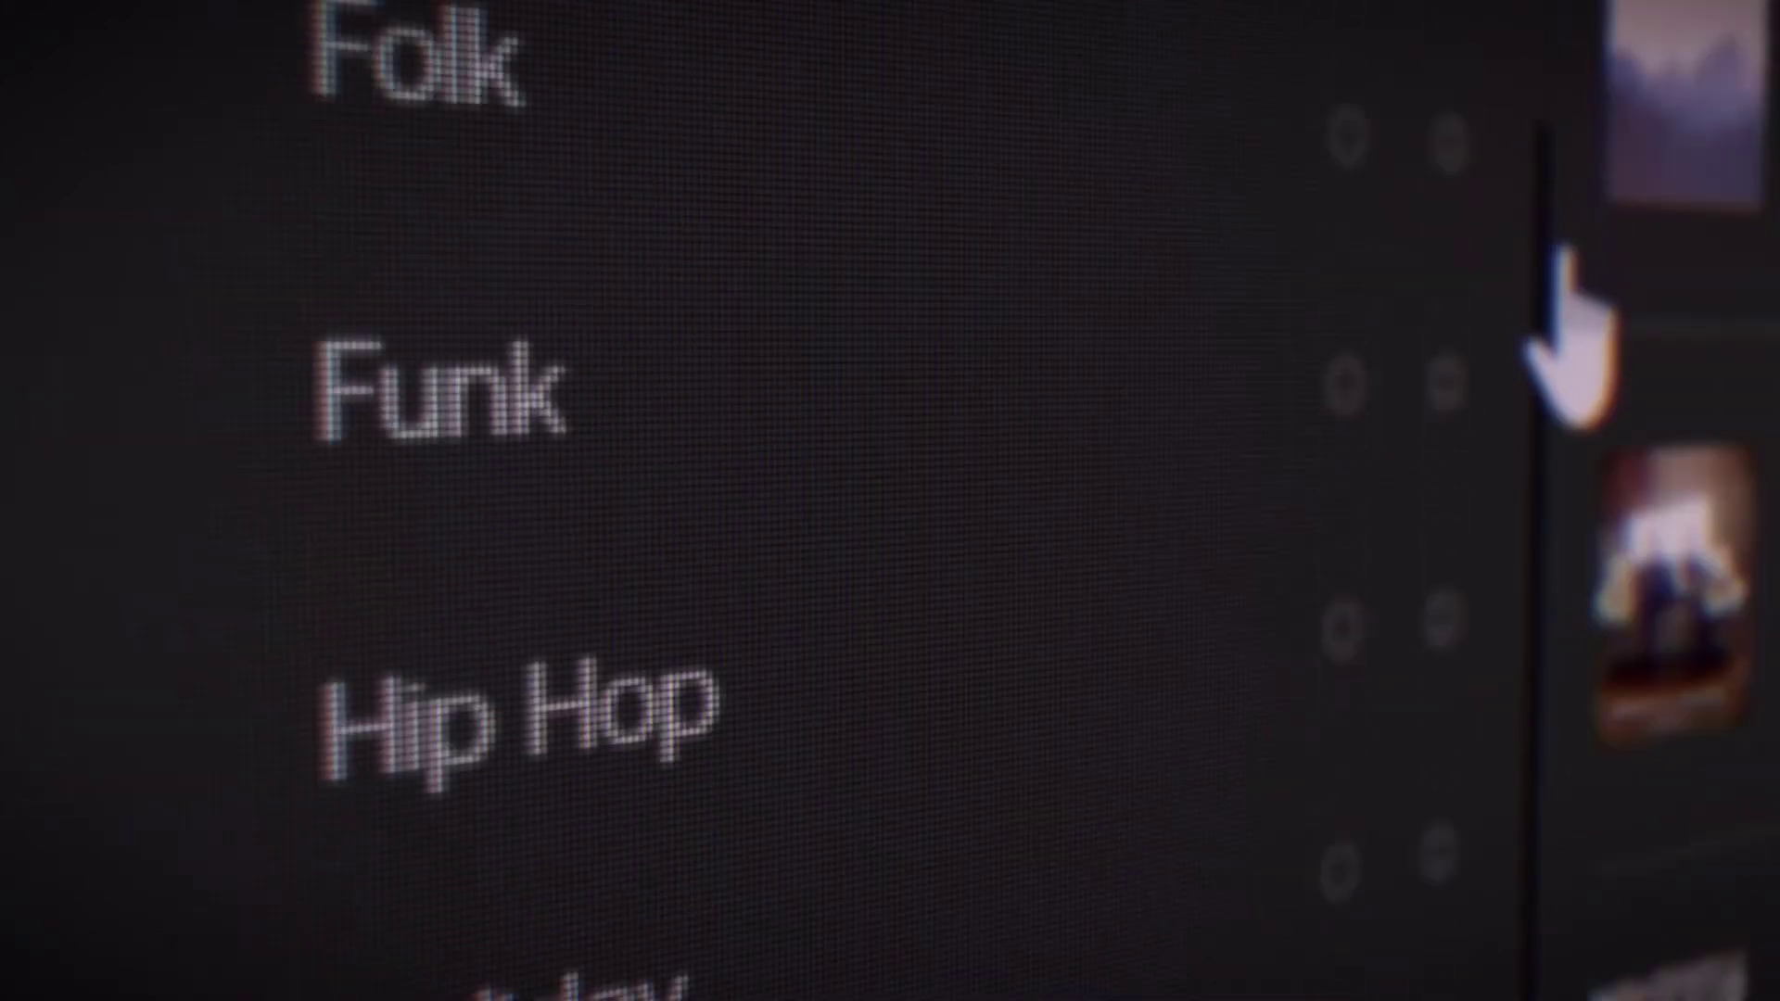
left_click(1340, 447)
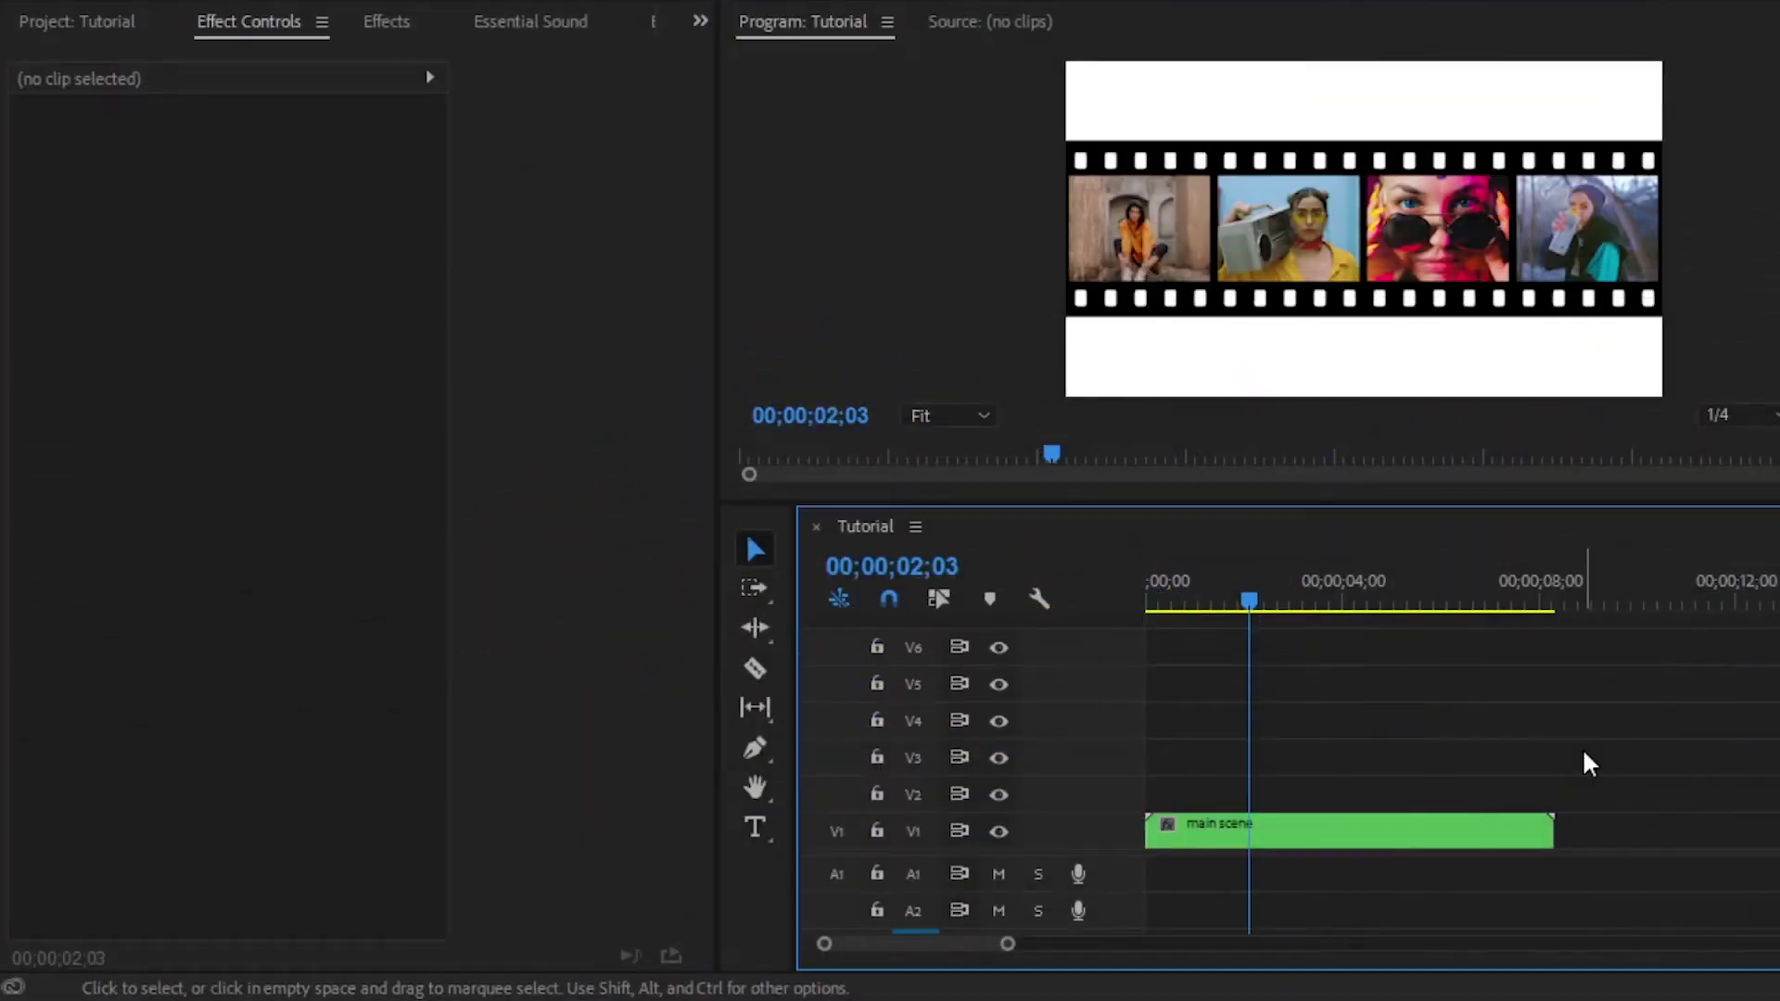
Render the sequence preview and move the main scene clip from V1 up to V2.
key("Return")
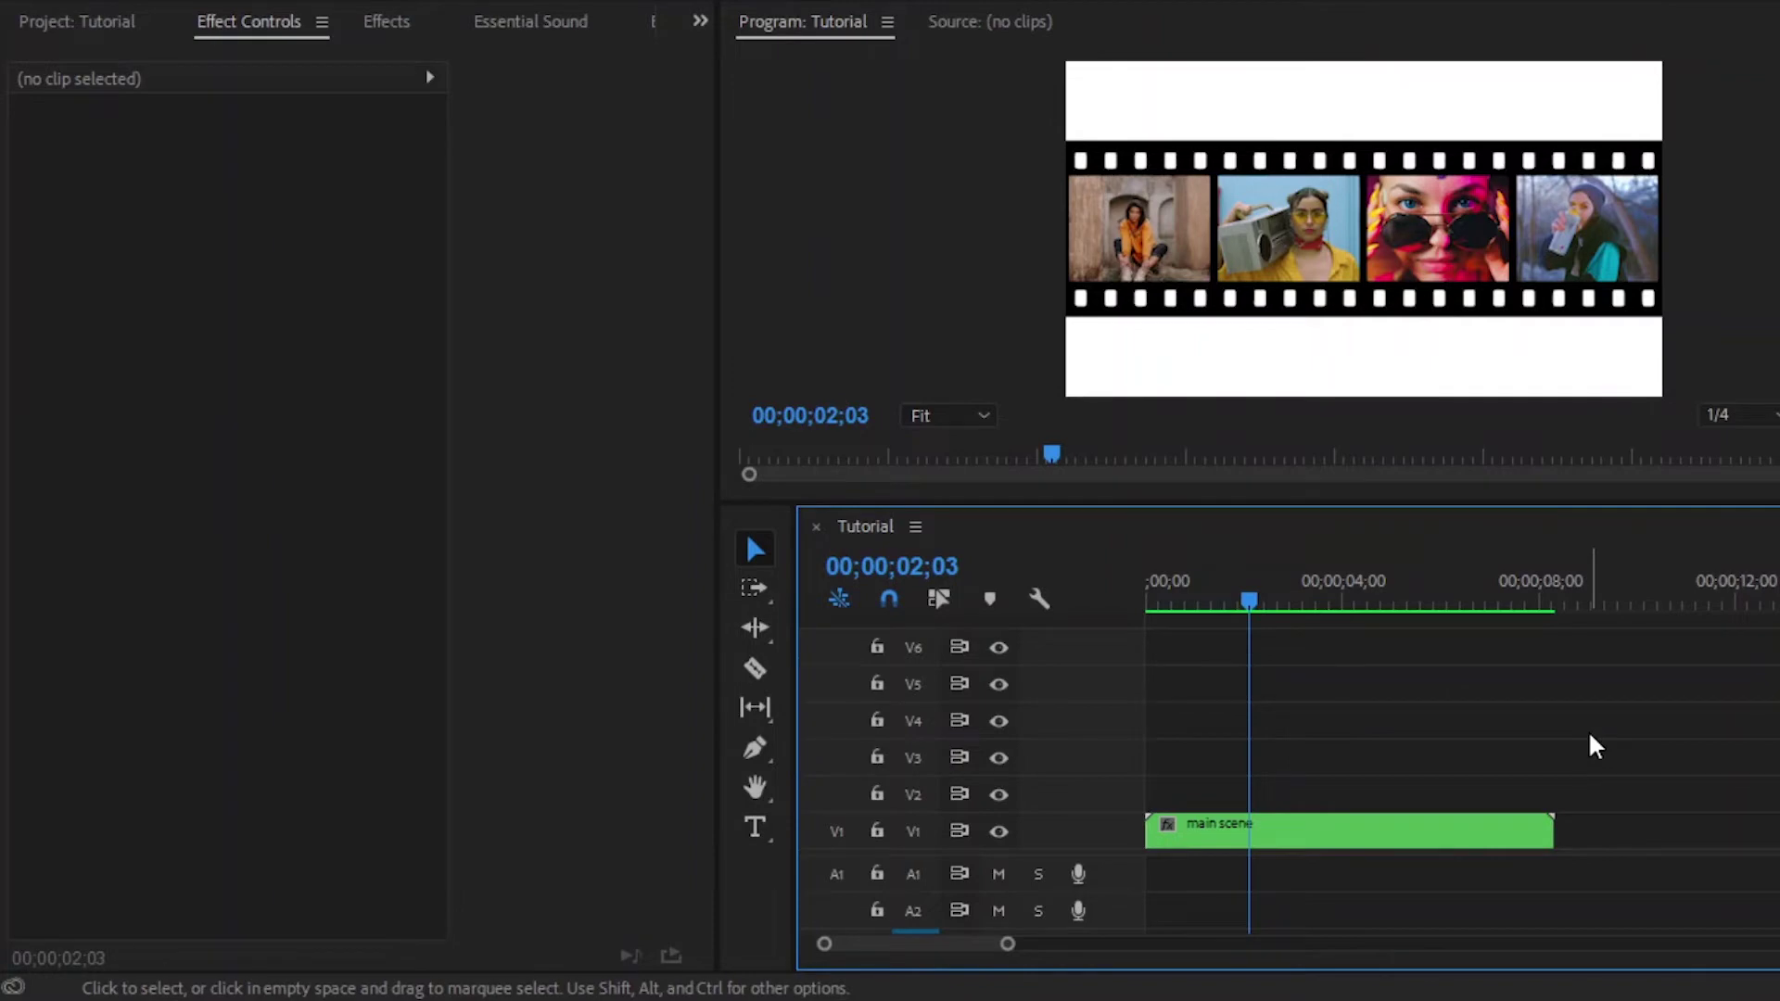
left_click(1349, 831)
left_click_drag(1349, 829, 1382, 786)
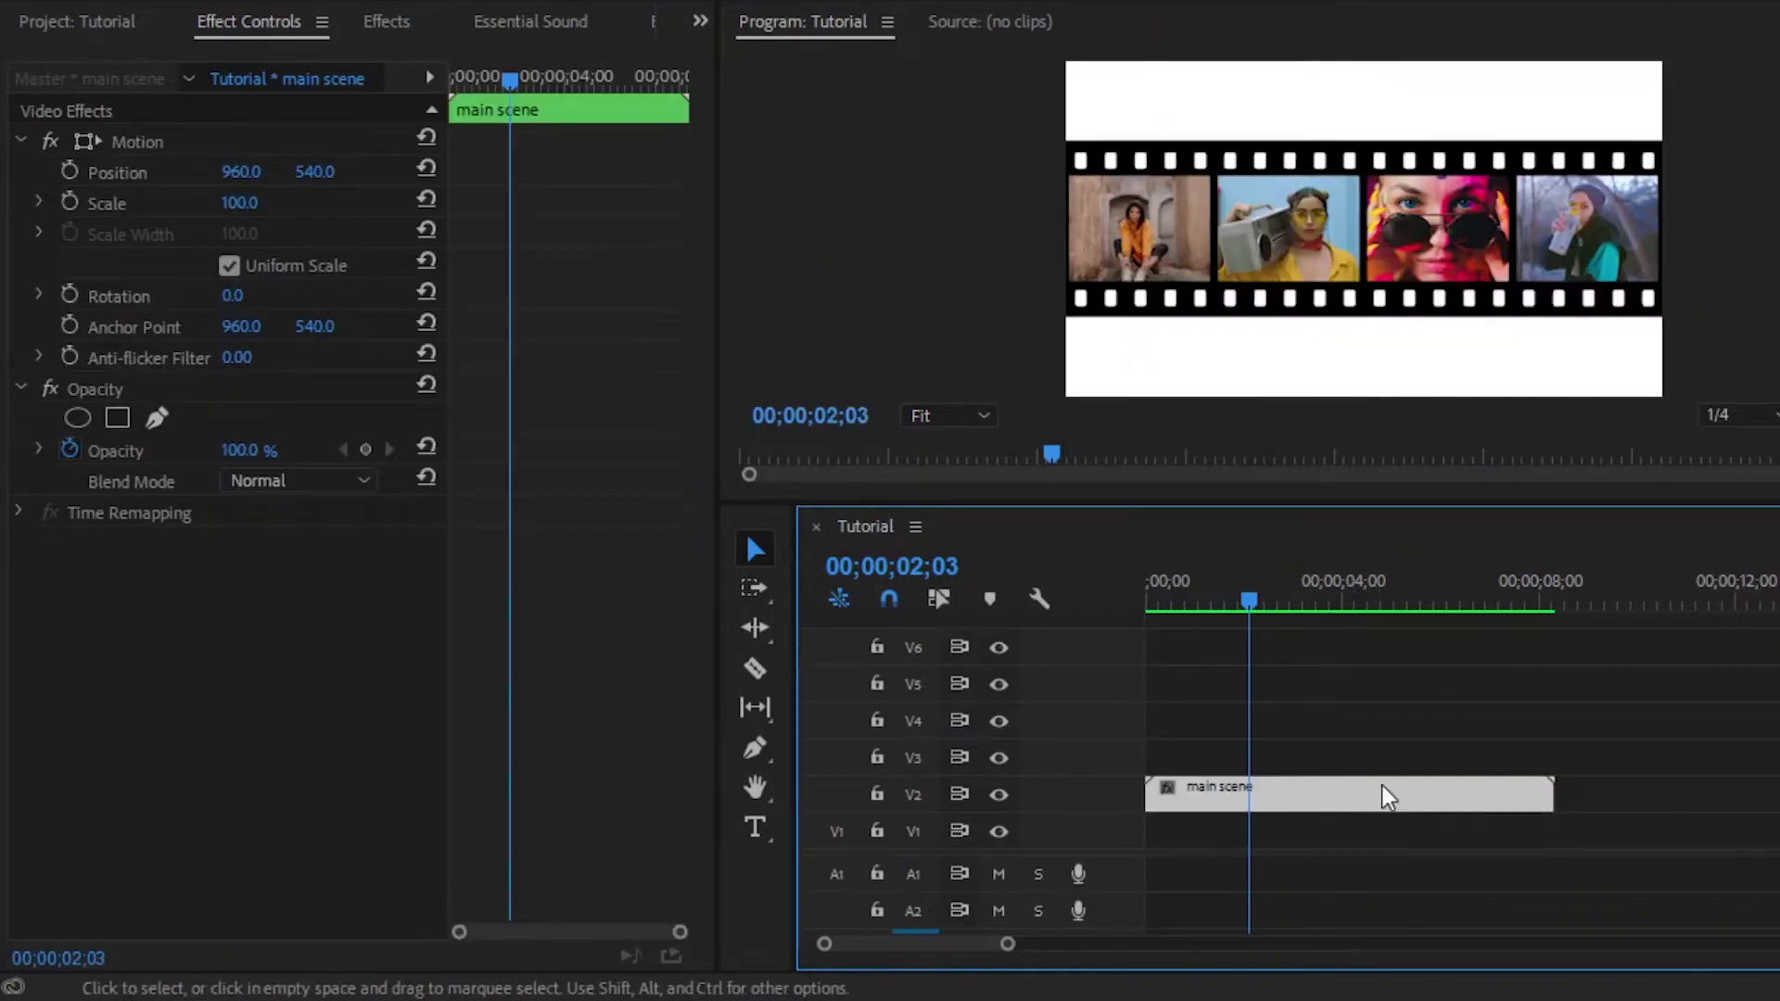
left_click(1397, 753)
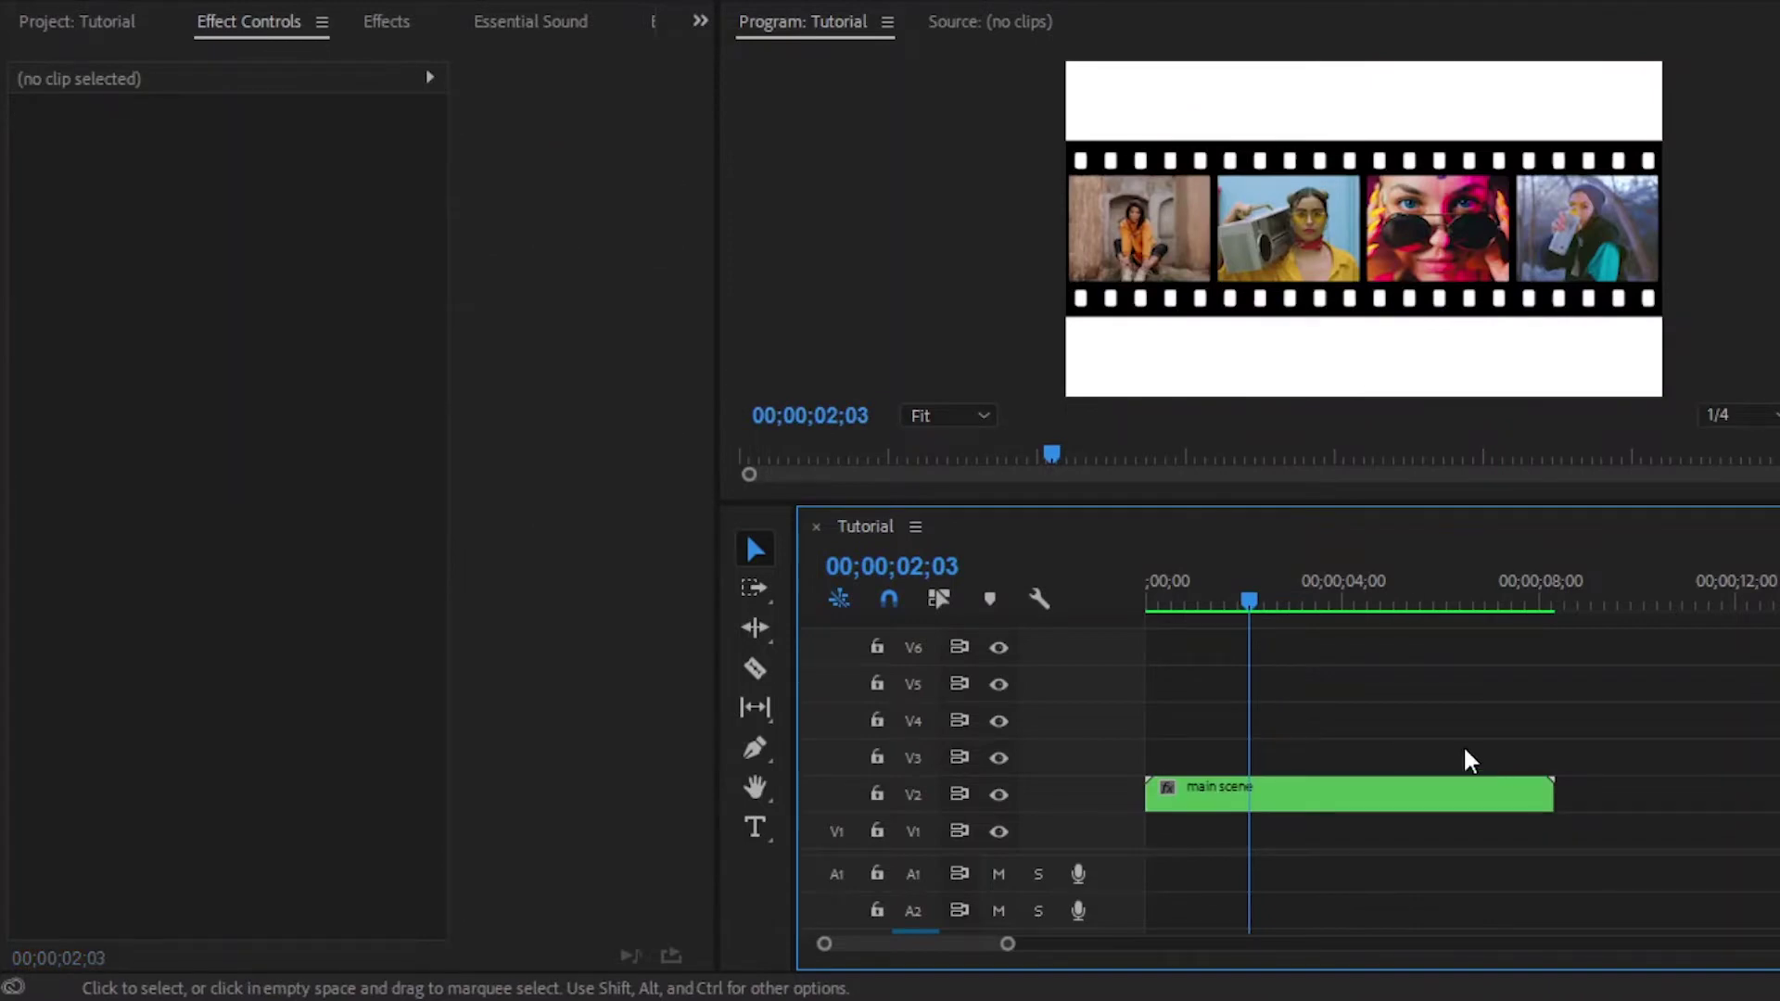
Place Color Matte on V1 from the sequence start, beneath the main scene clip.
left_click(132, 26)
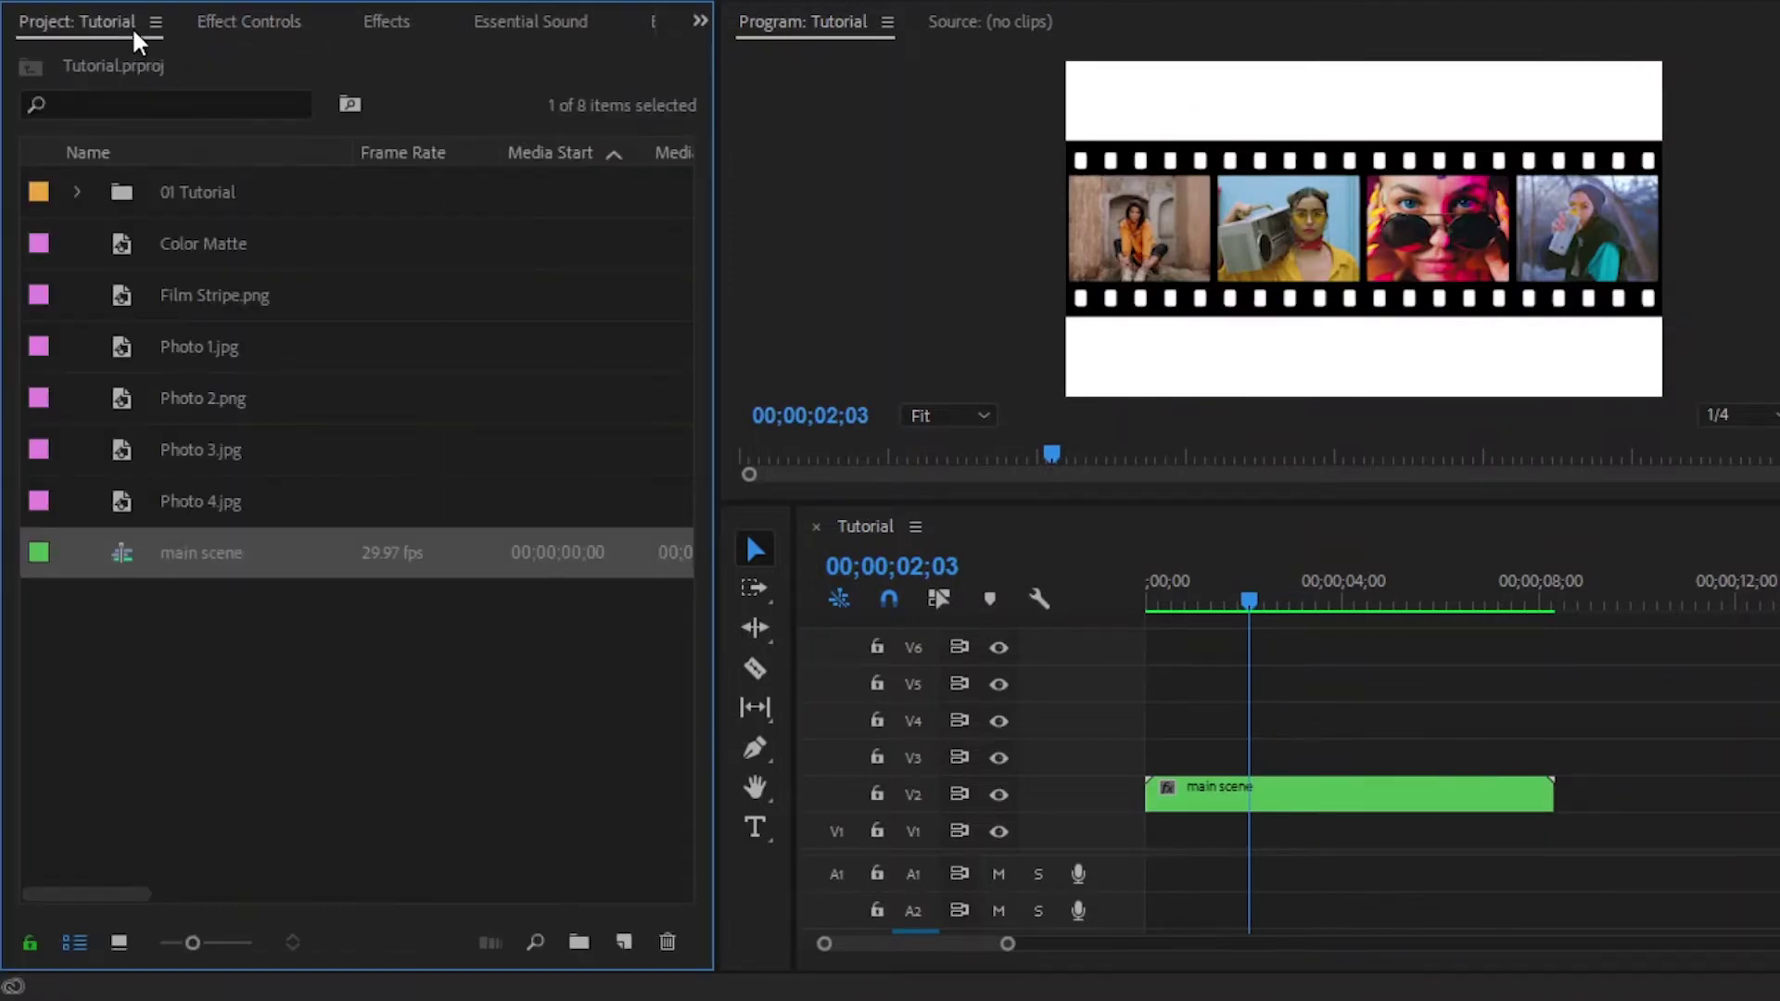
left_click(178, 250)
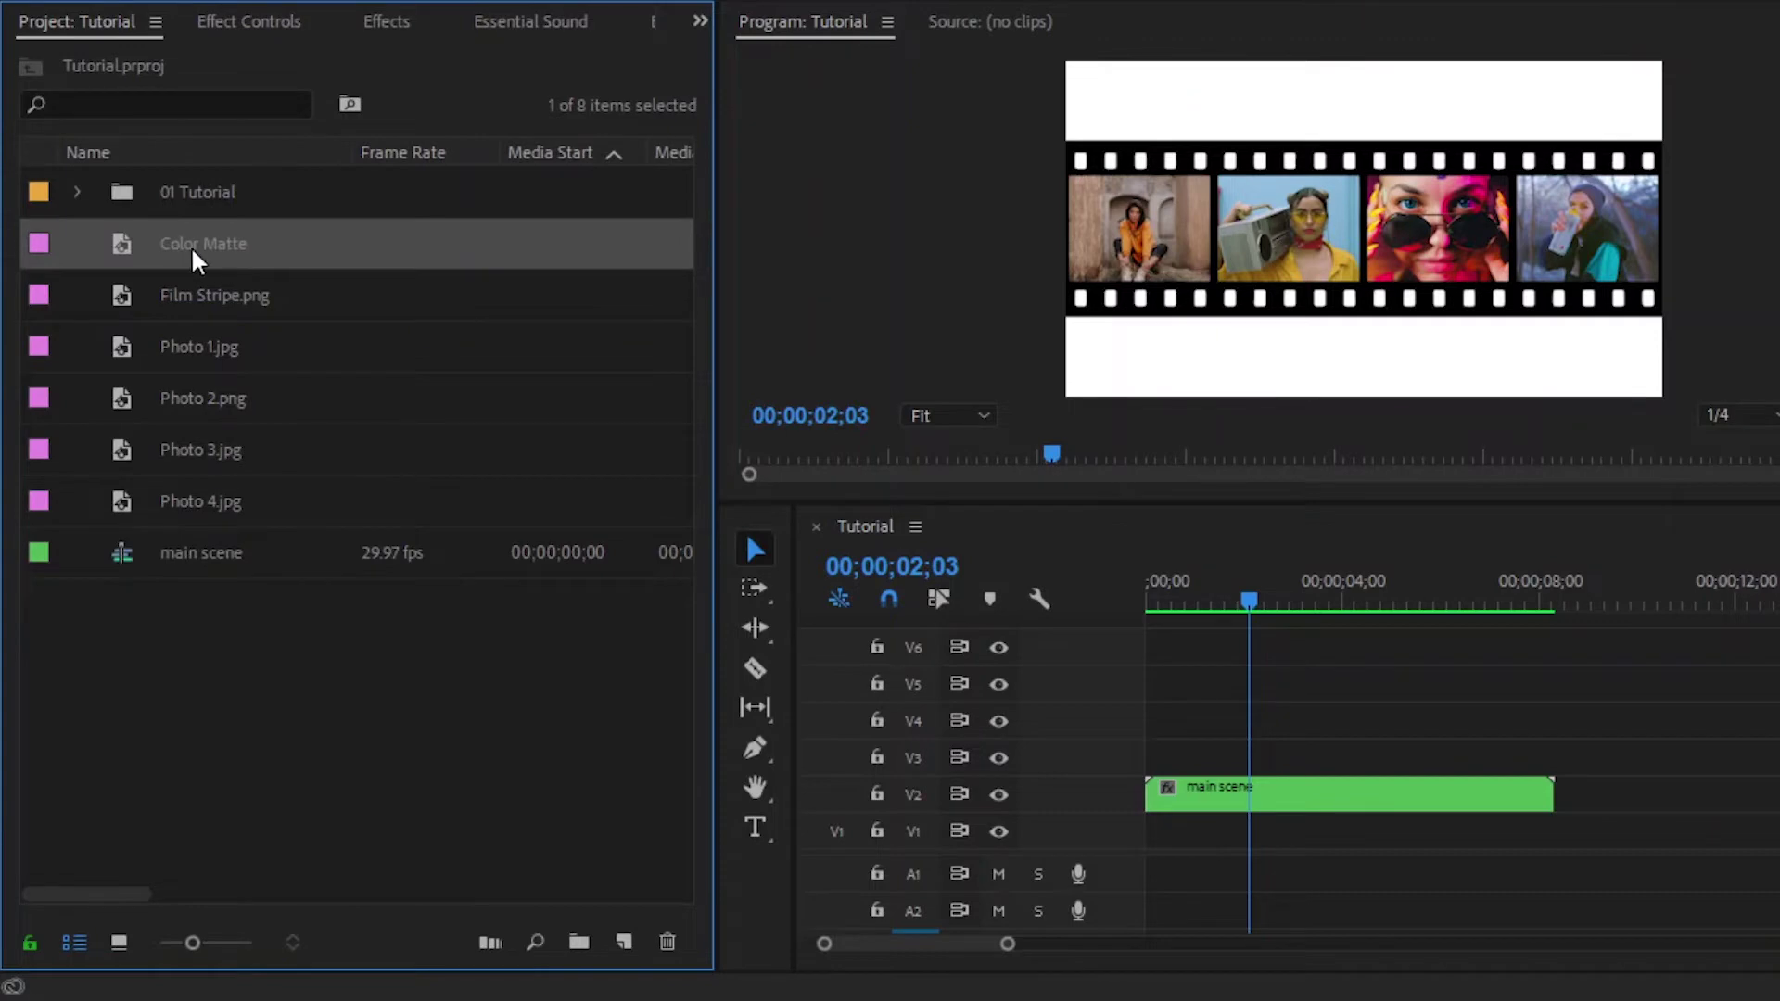
left_click_drag(162, 246, 1092, 852)
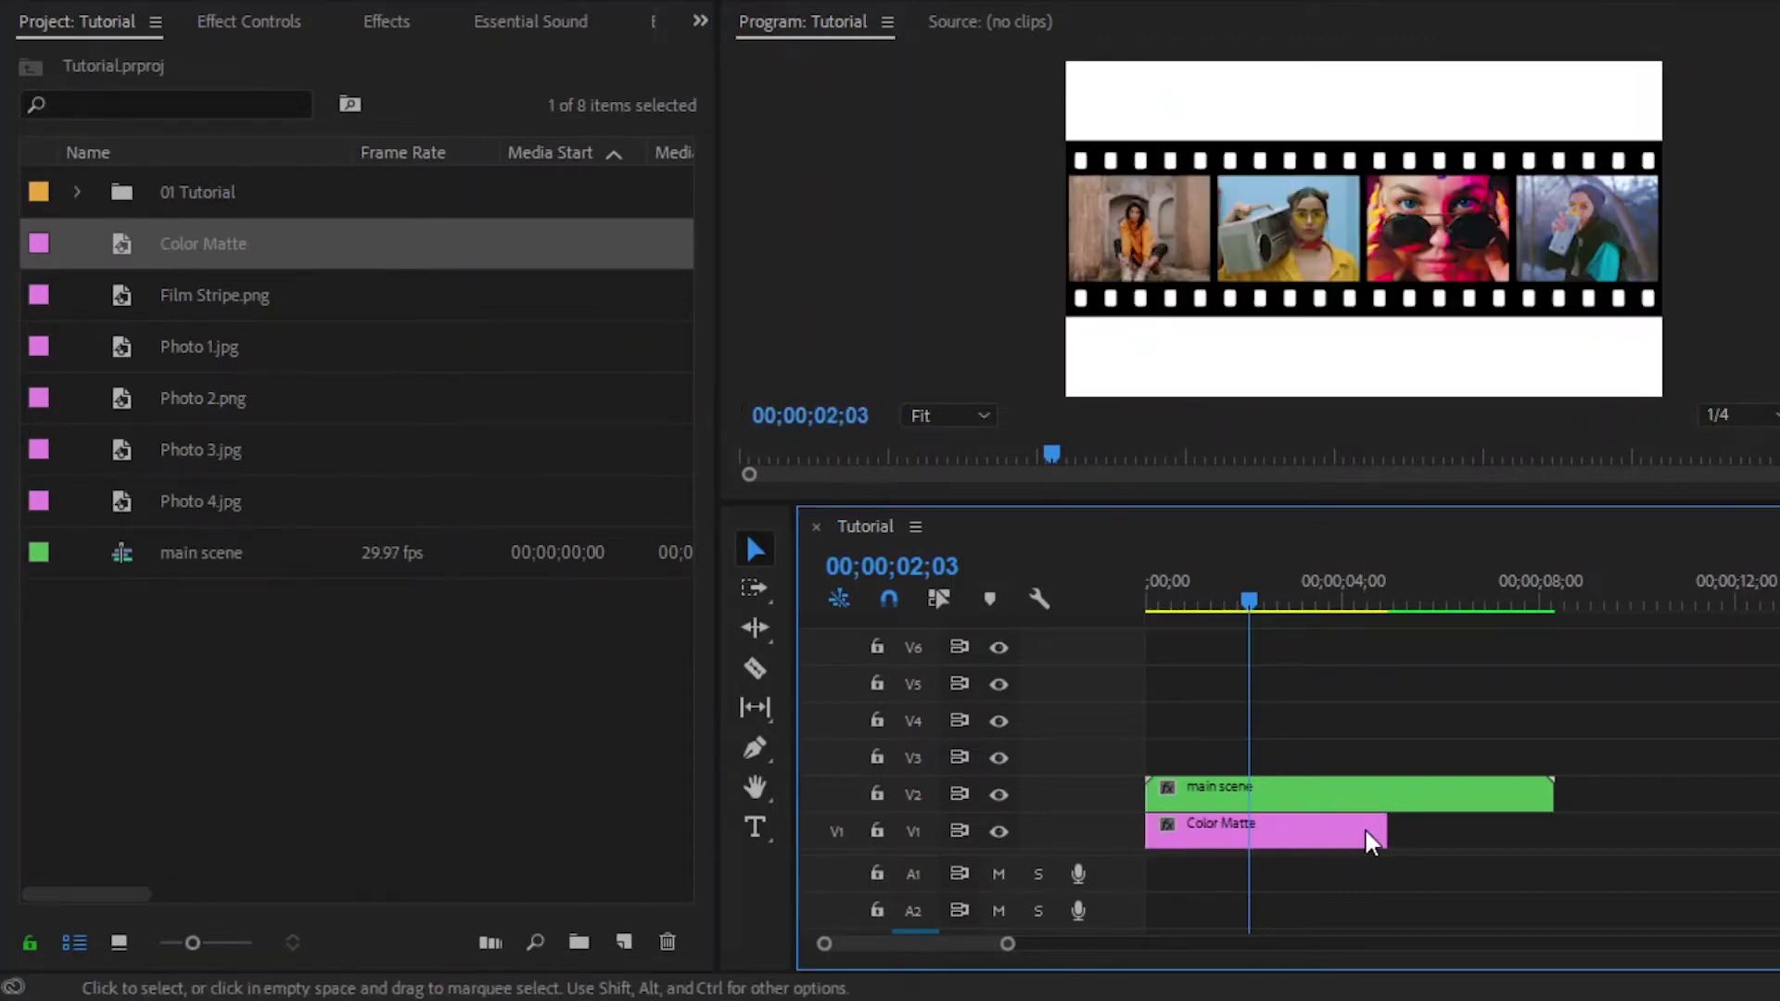
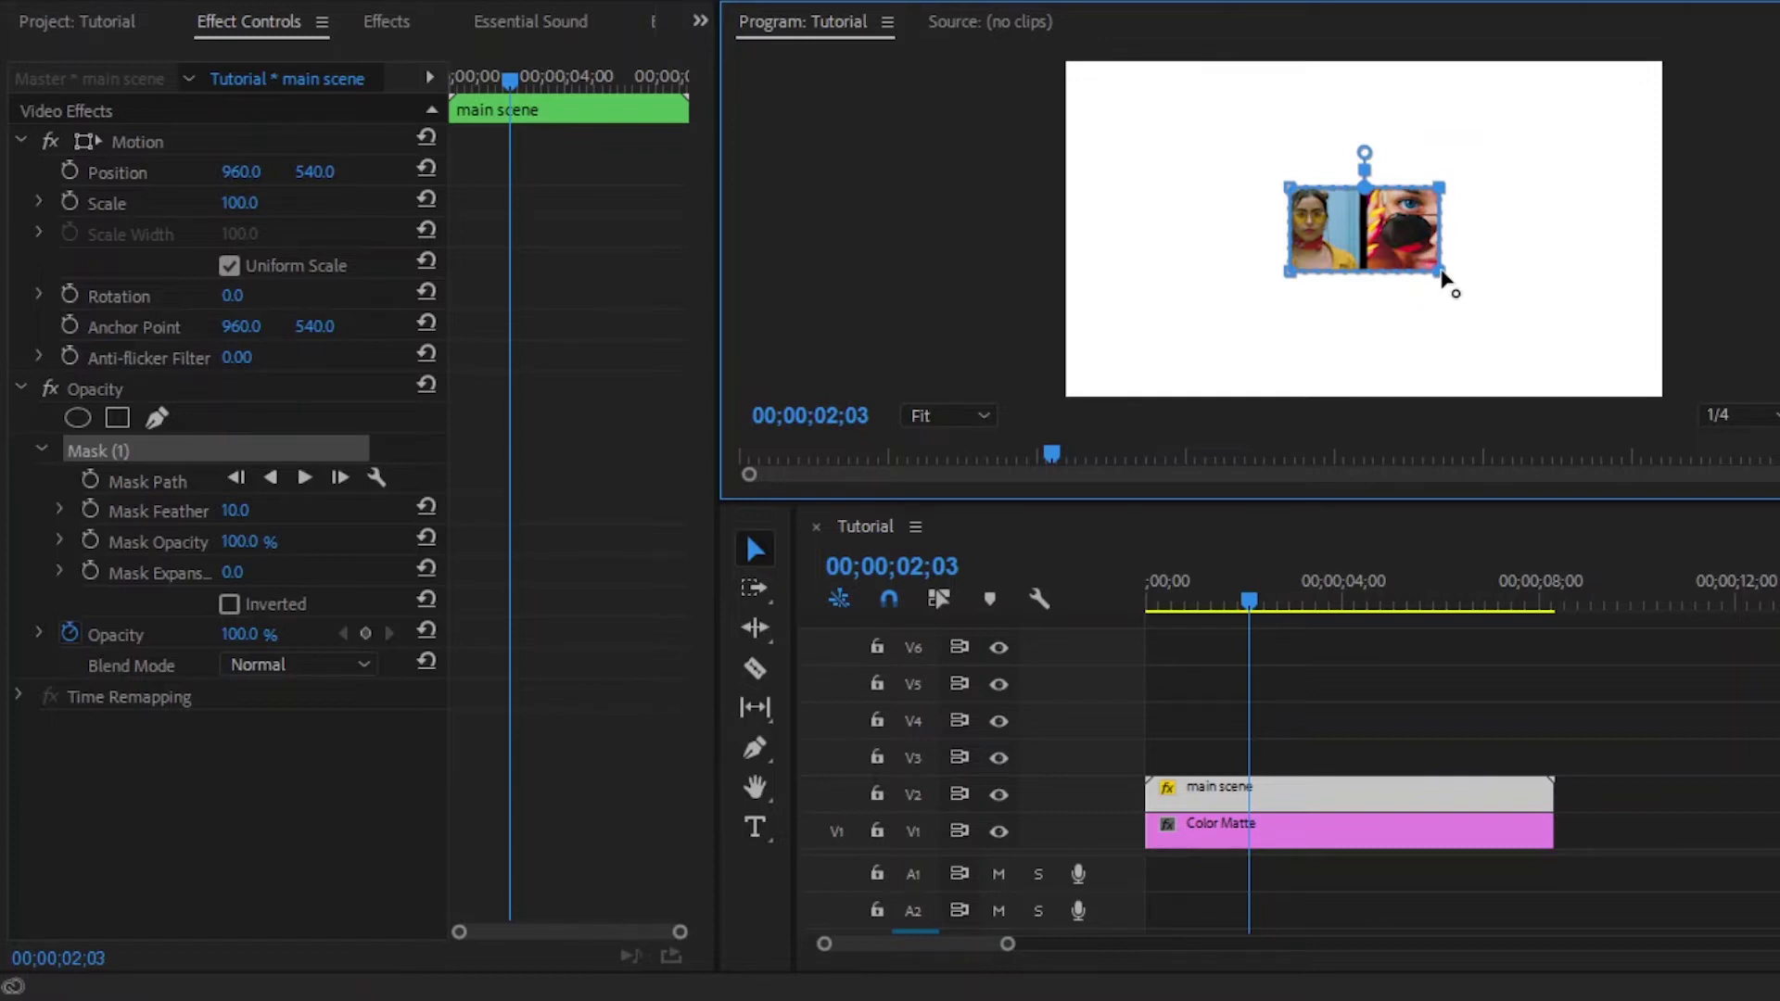
Stretch the main scene clip's opacity mask past both frame sides and vertically over both rows of sprocket holes to reveal the whole film strip.
left_click_drag(1459, 278, 1683, 278)
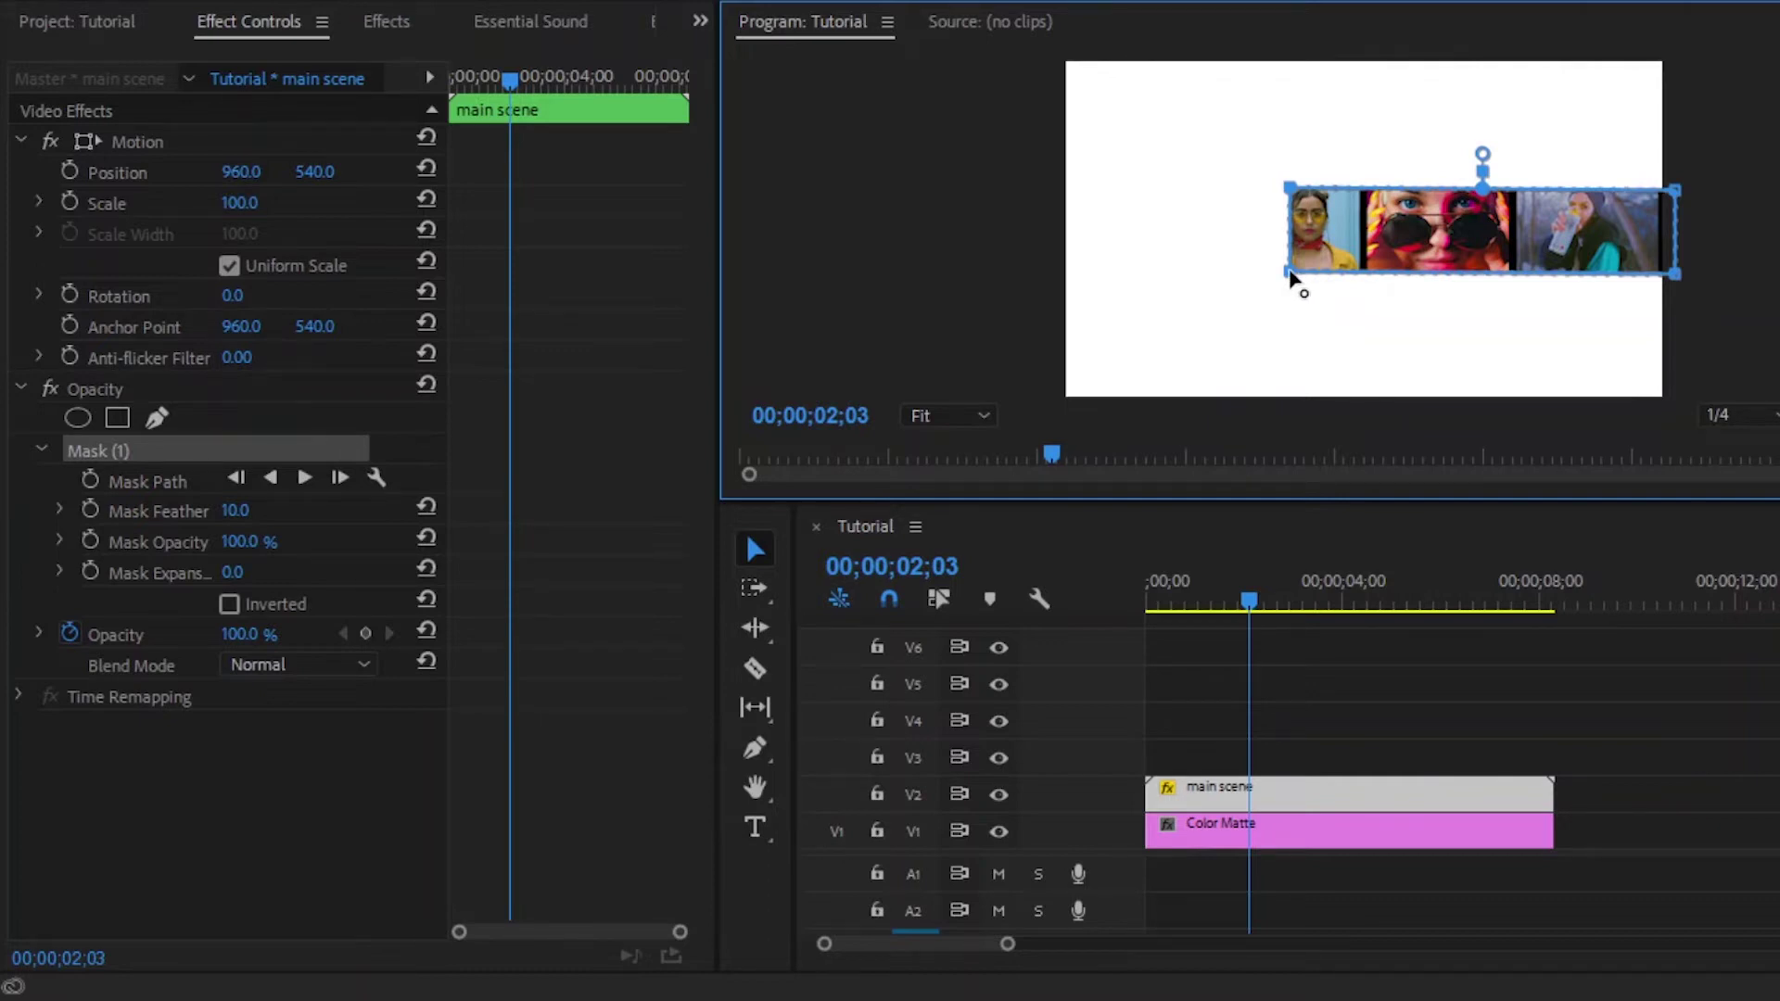
left_click_drag(1291, 278, 1052, 276)
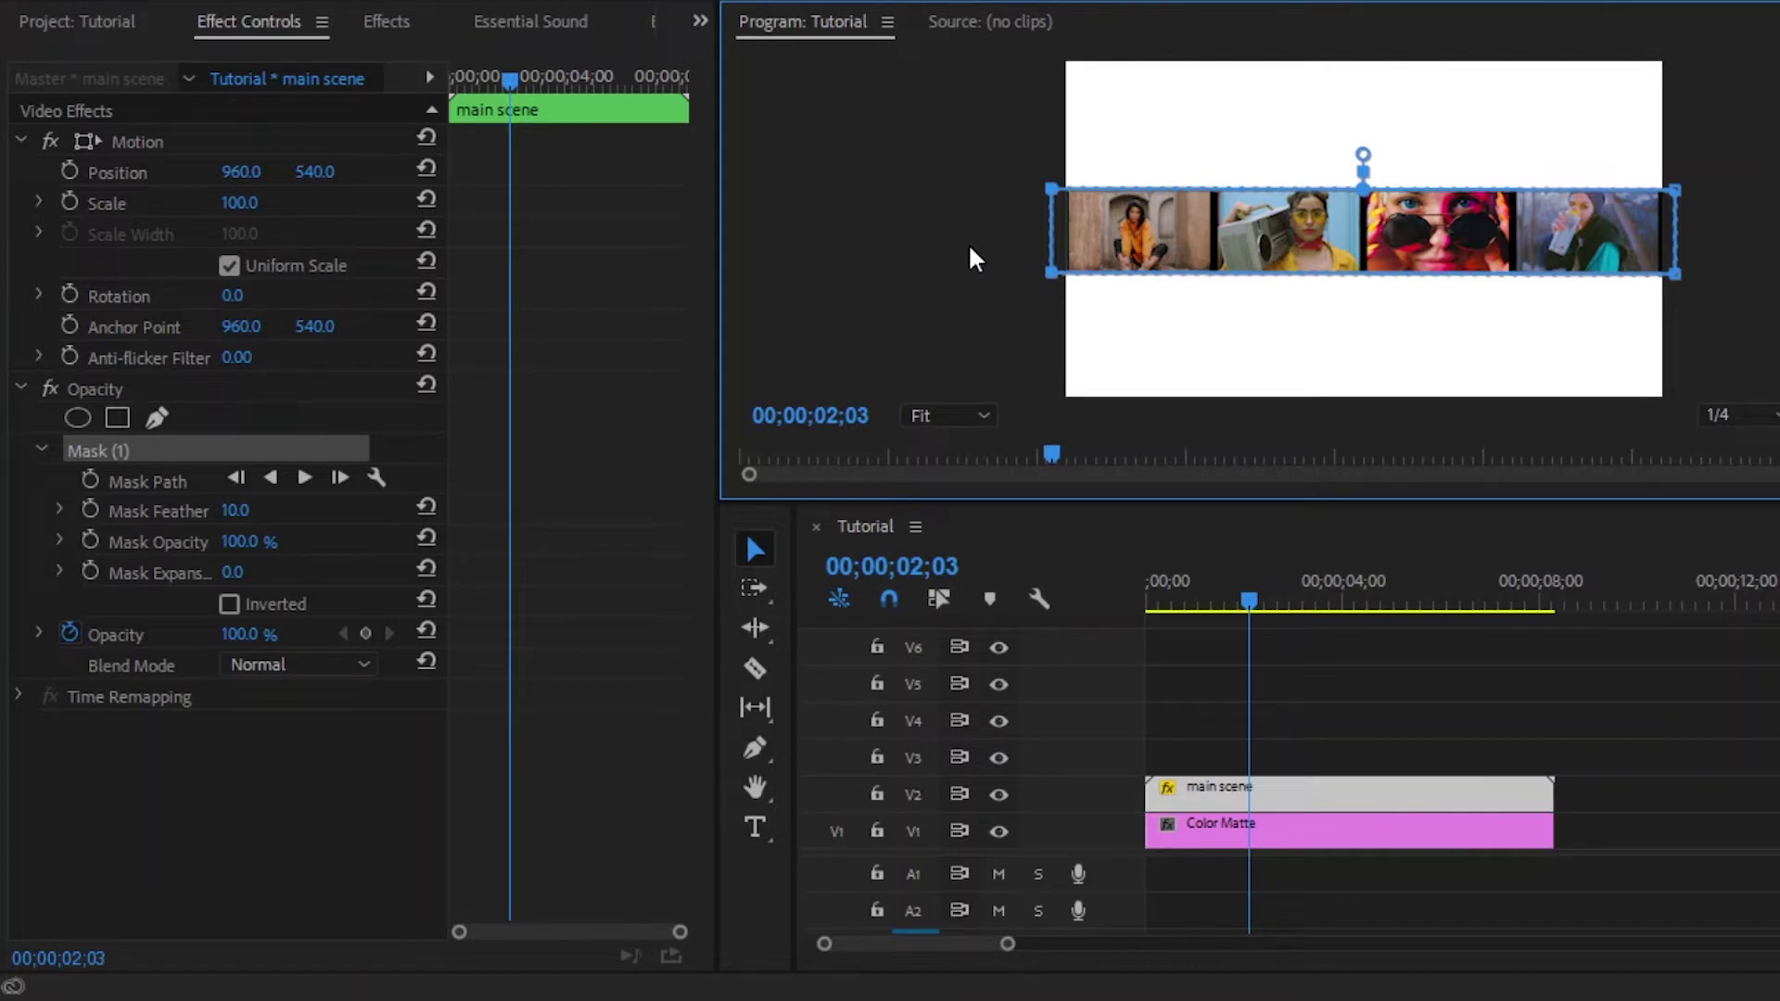
left_click_drag(970, 247, 1680, 317)
left_click_drag(952, 132, 1711, 250)
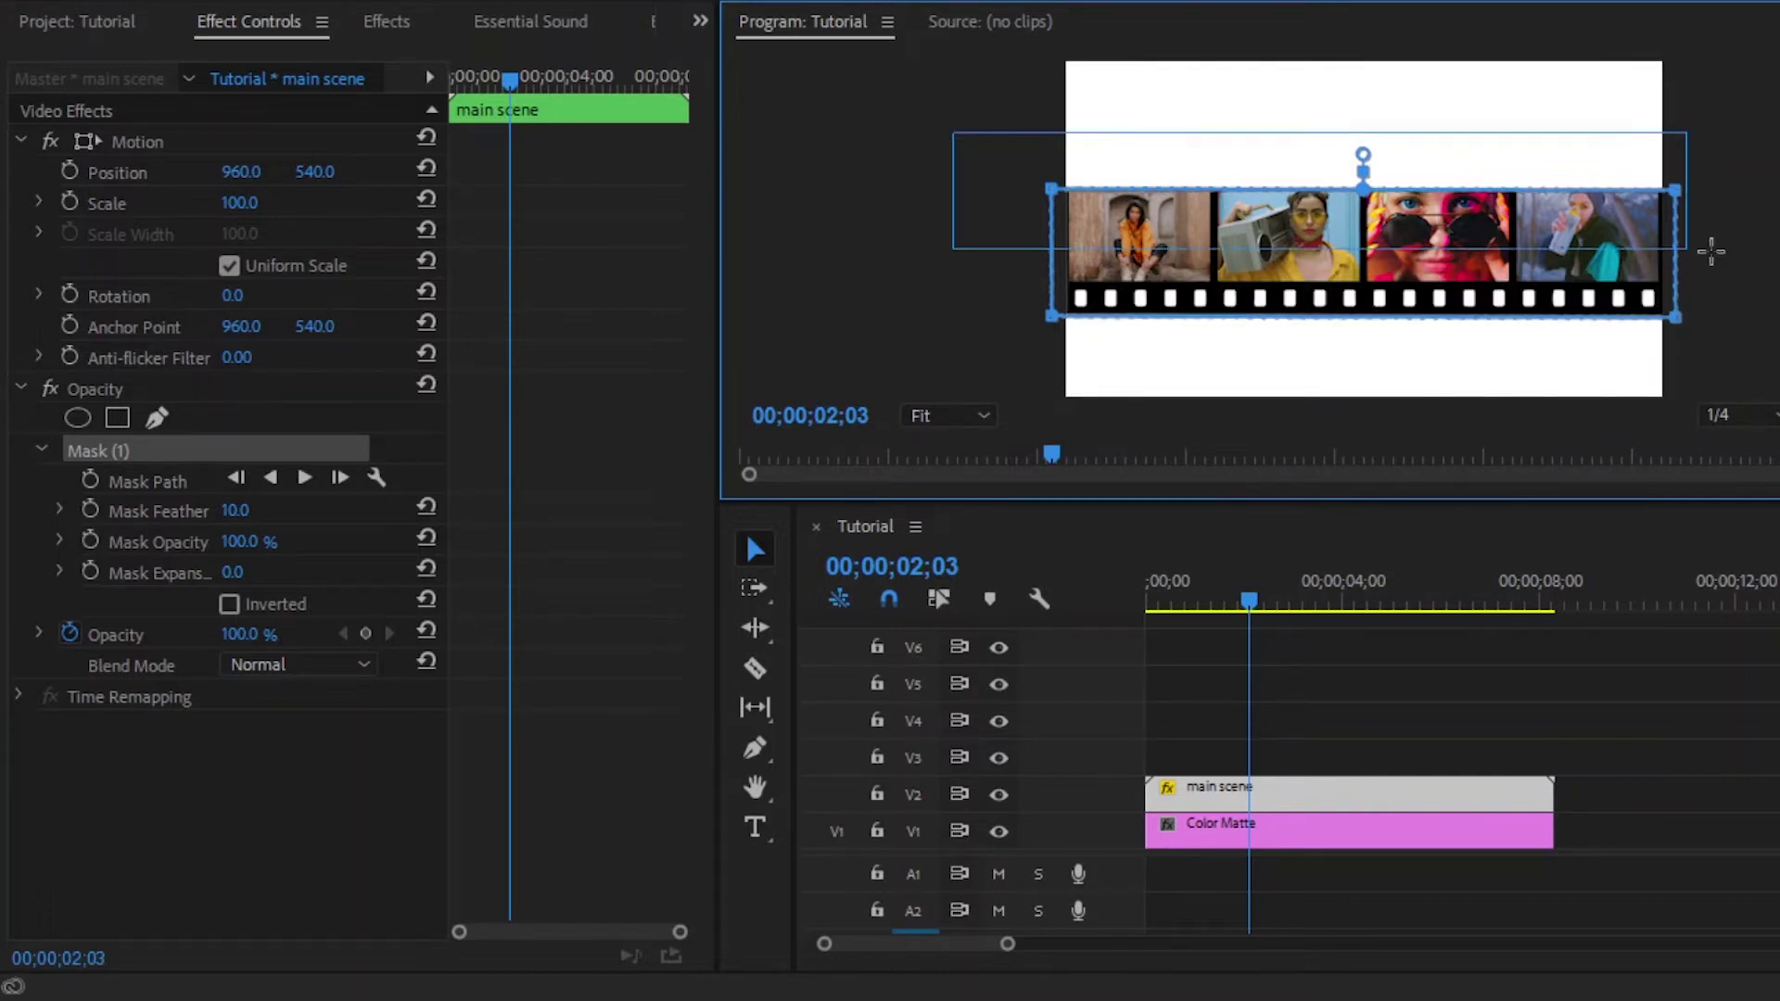
left_click_drag(1678, 191, 1686, 144)
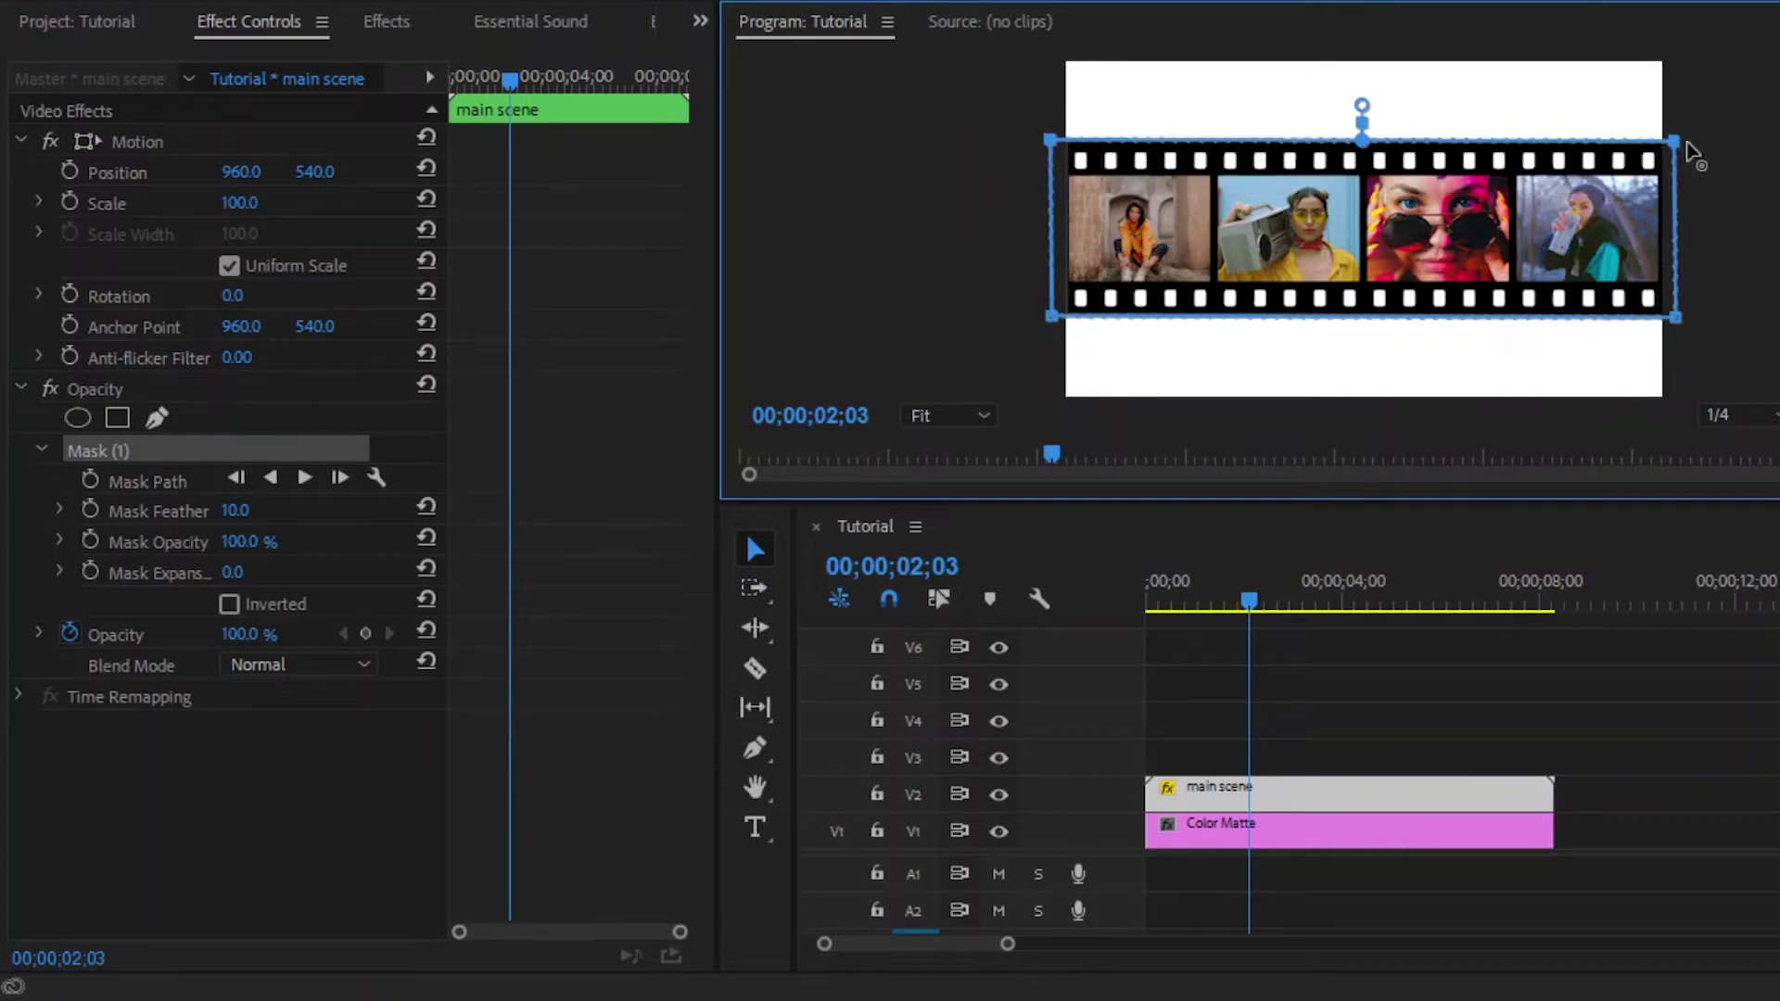
Set the main scene mask's feather to 0 and its expansion to 10, then deselect the clip.
left_click(262, 502)
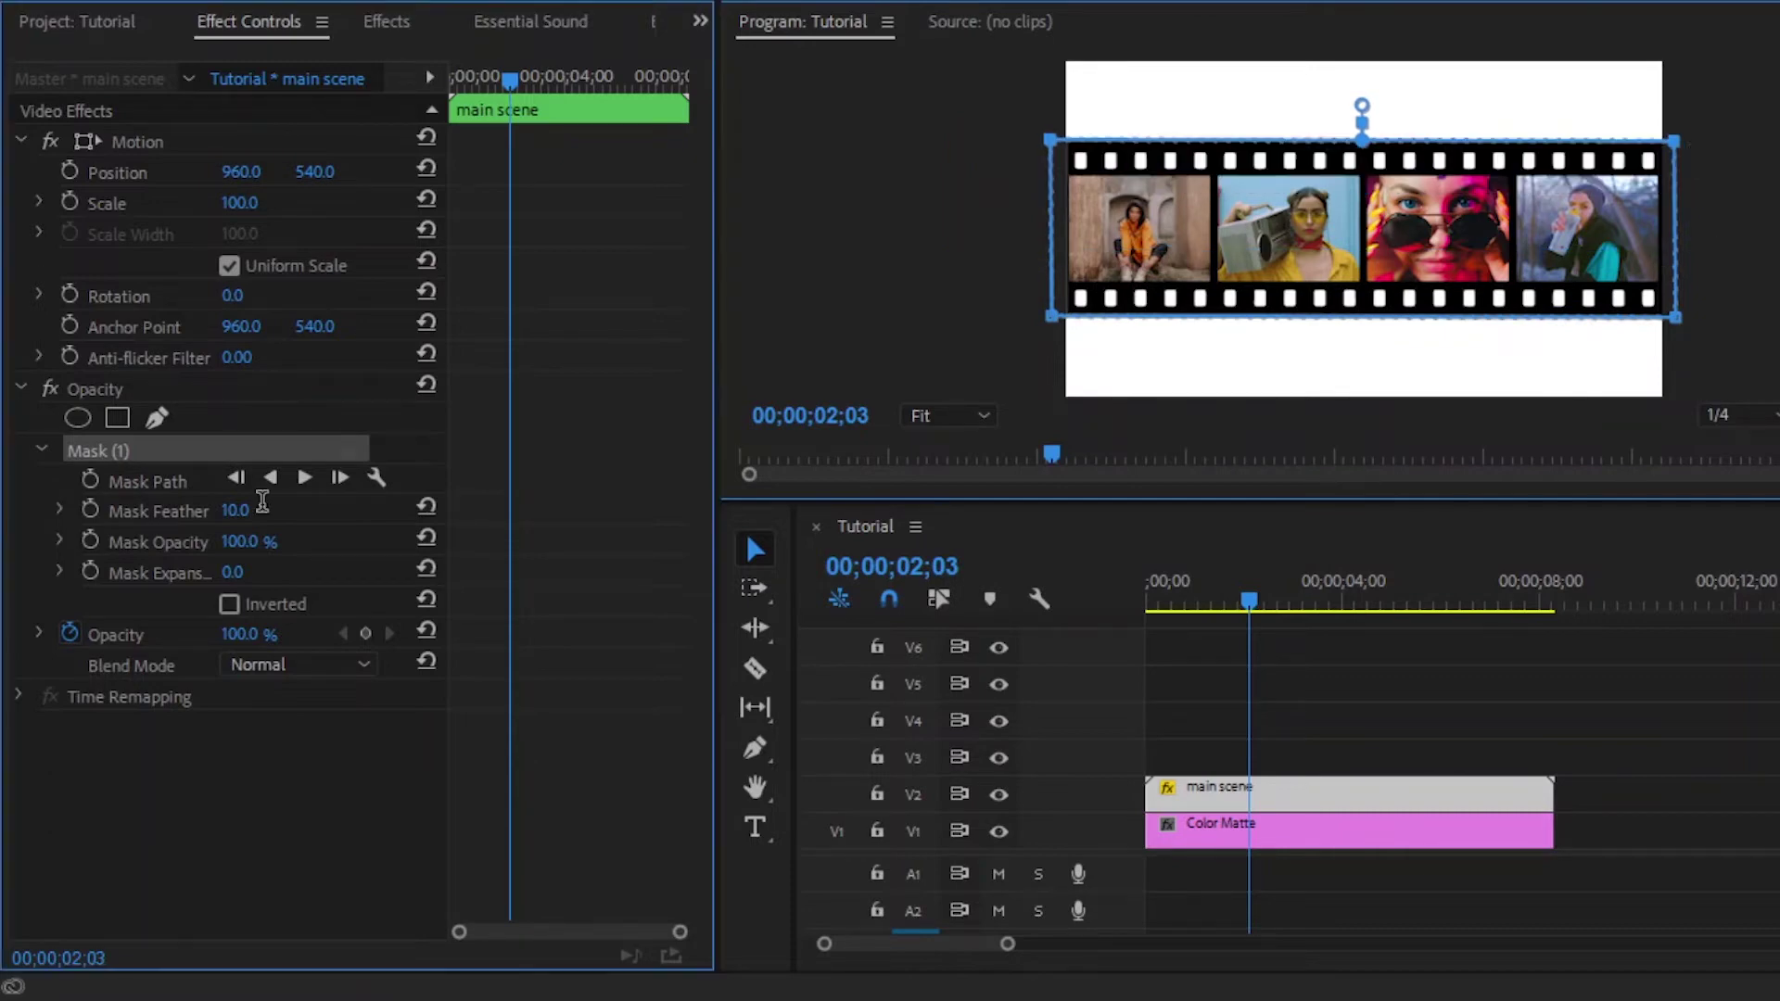
left_click(262, 502)
type("0")
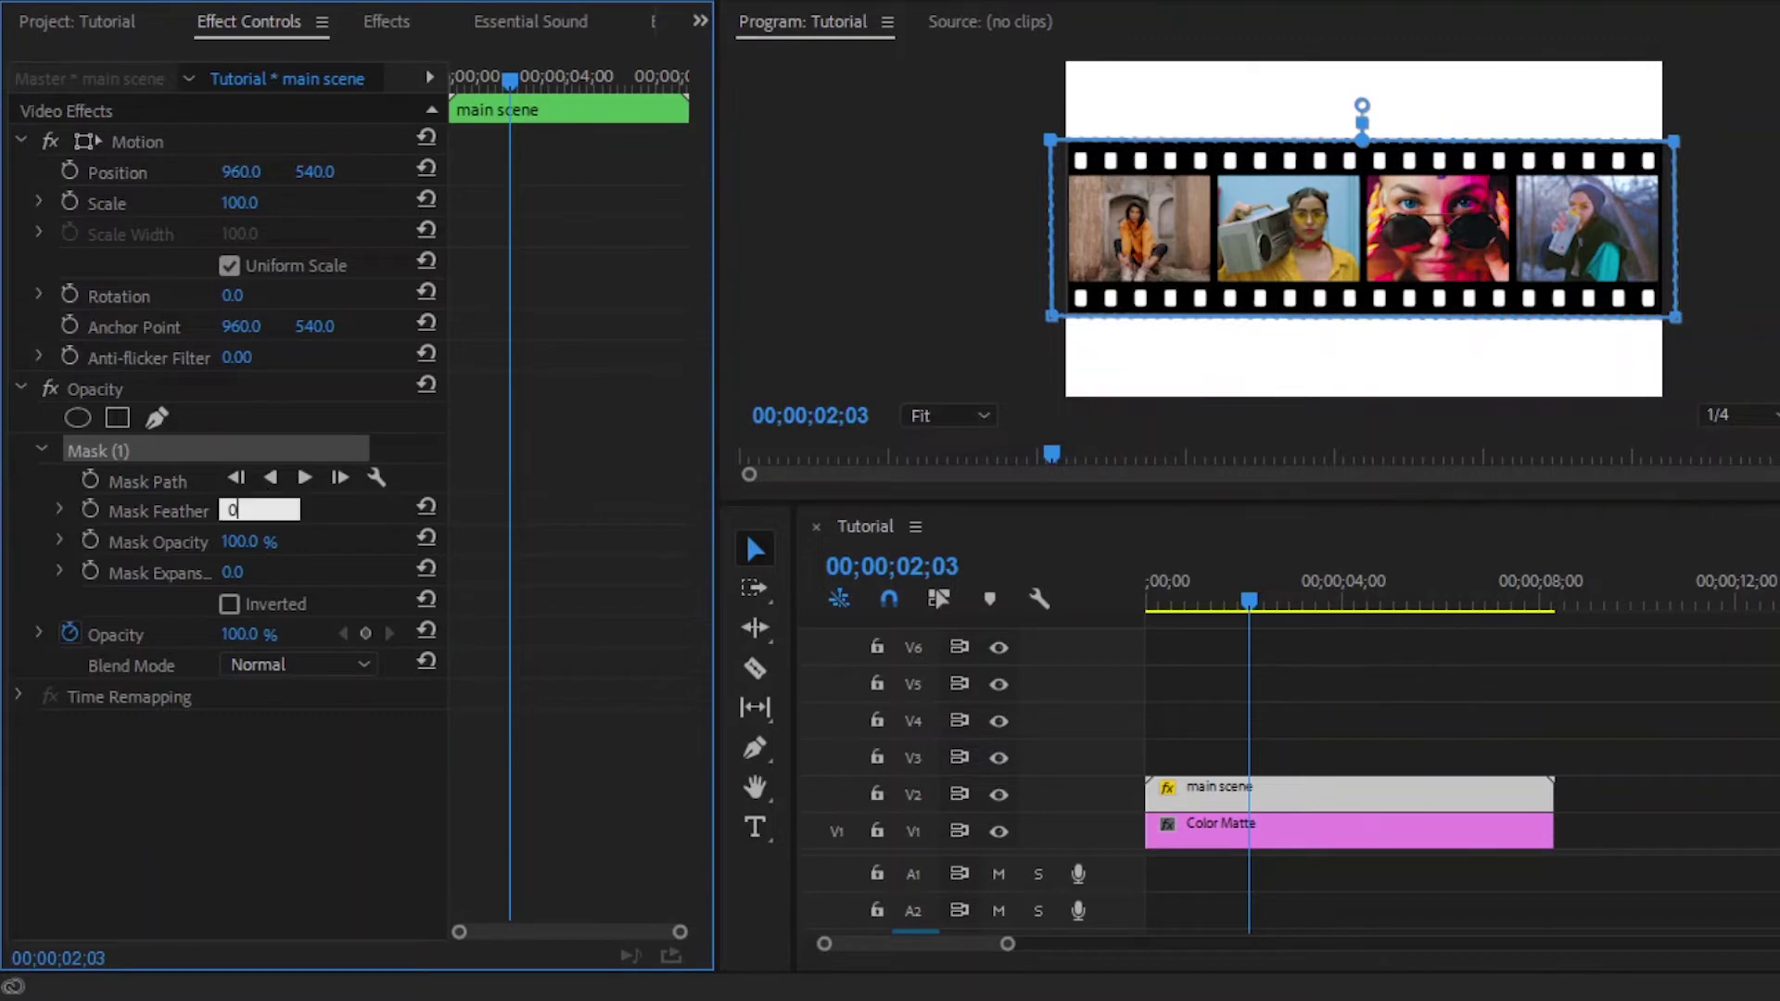
key("Return")
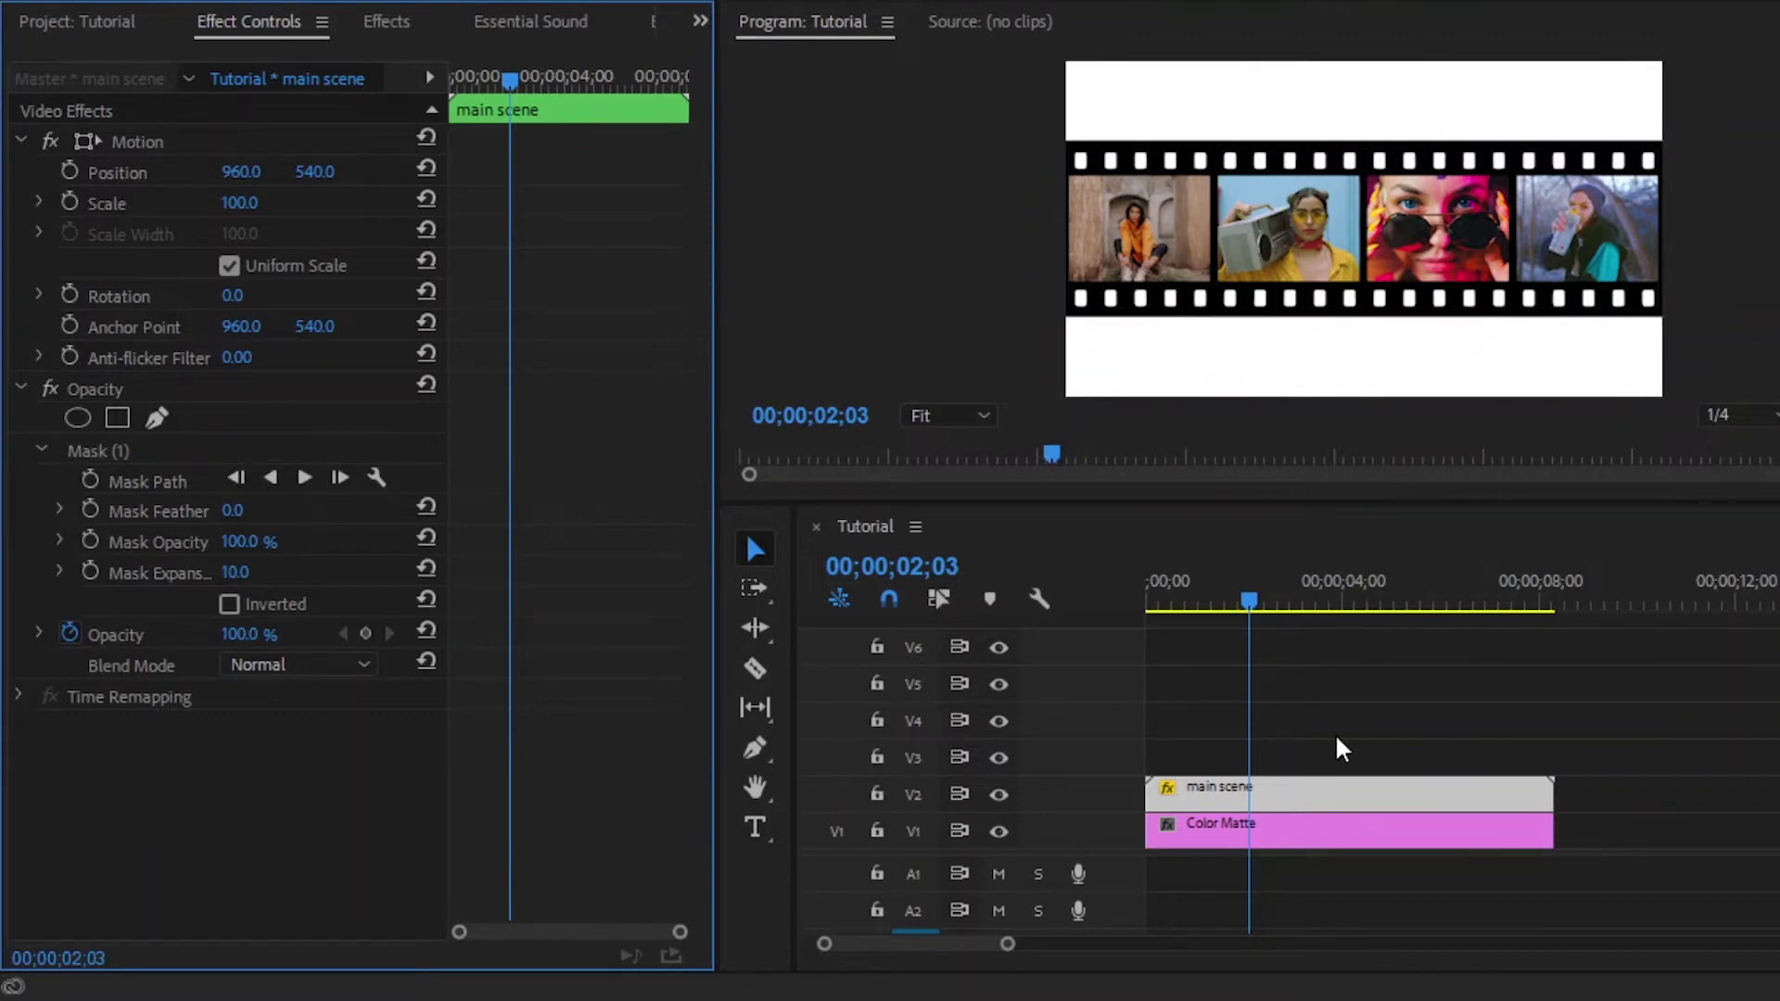
left_click(1342, 749)
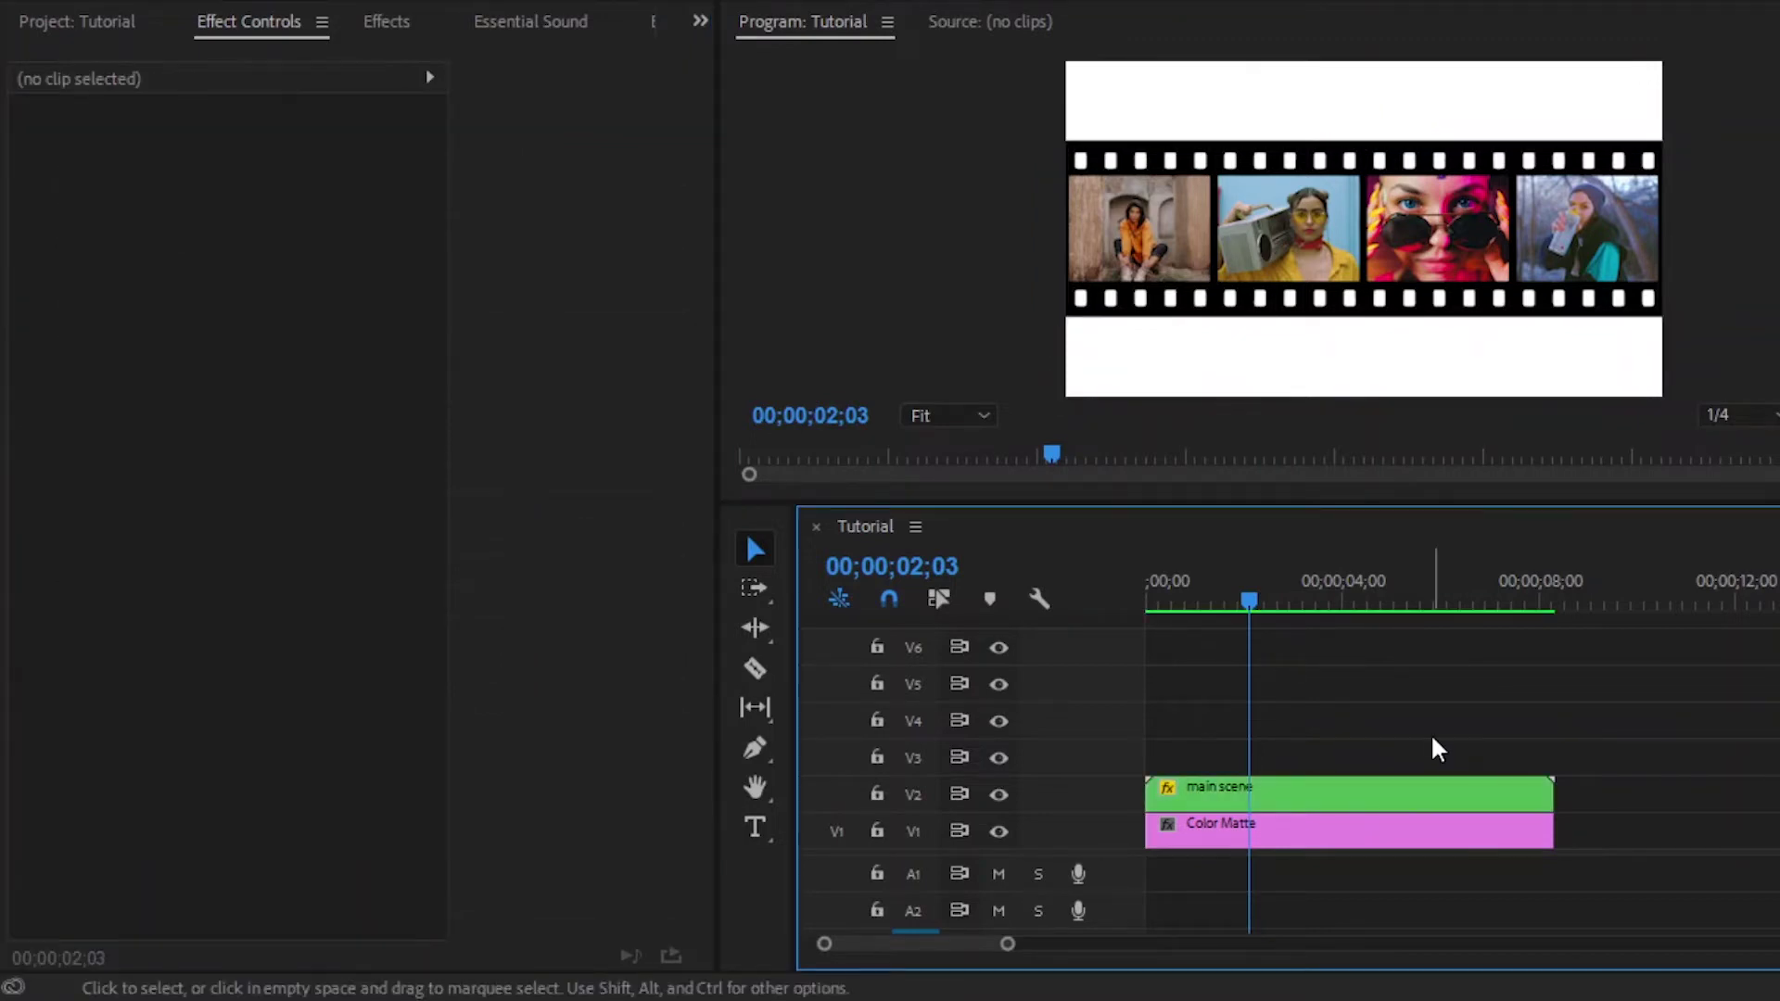
Find the Offset video effect and apply it to the main scene clip on V2.
left_click(392, 22)
left_click(270, 60)
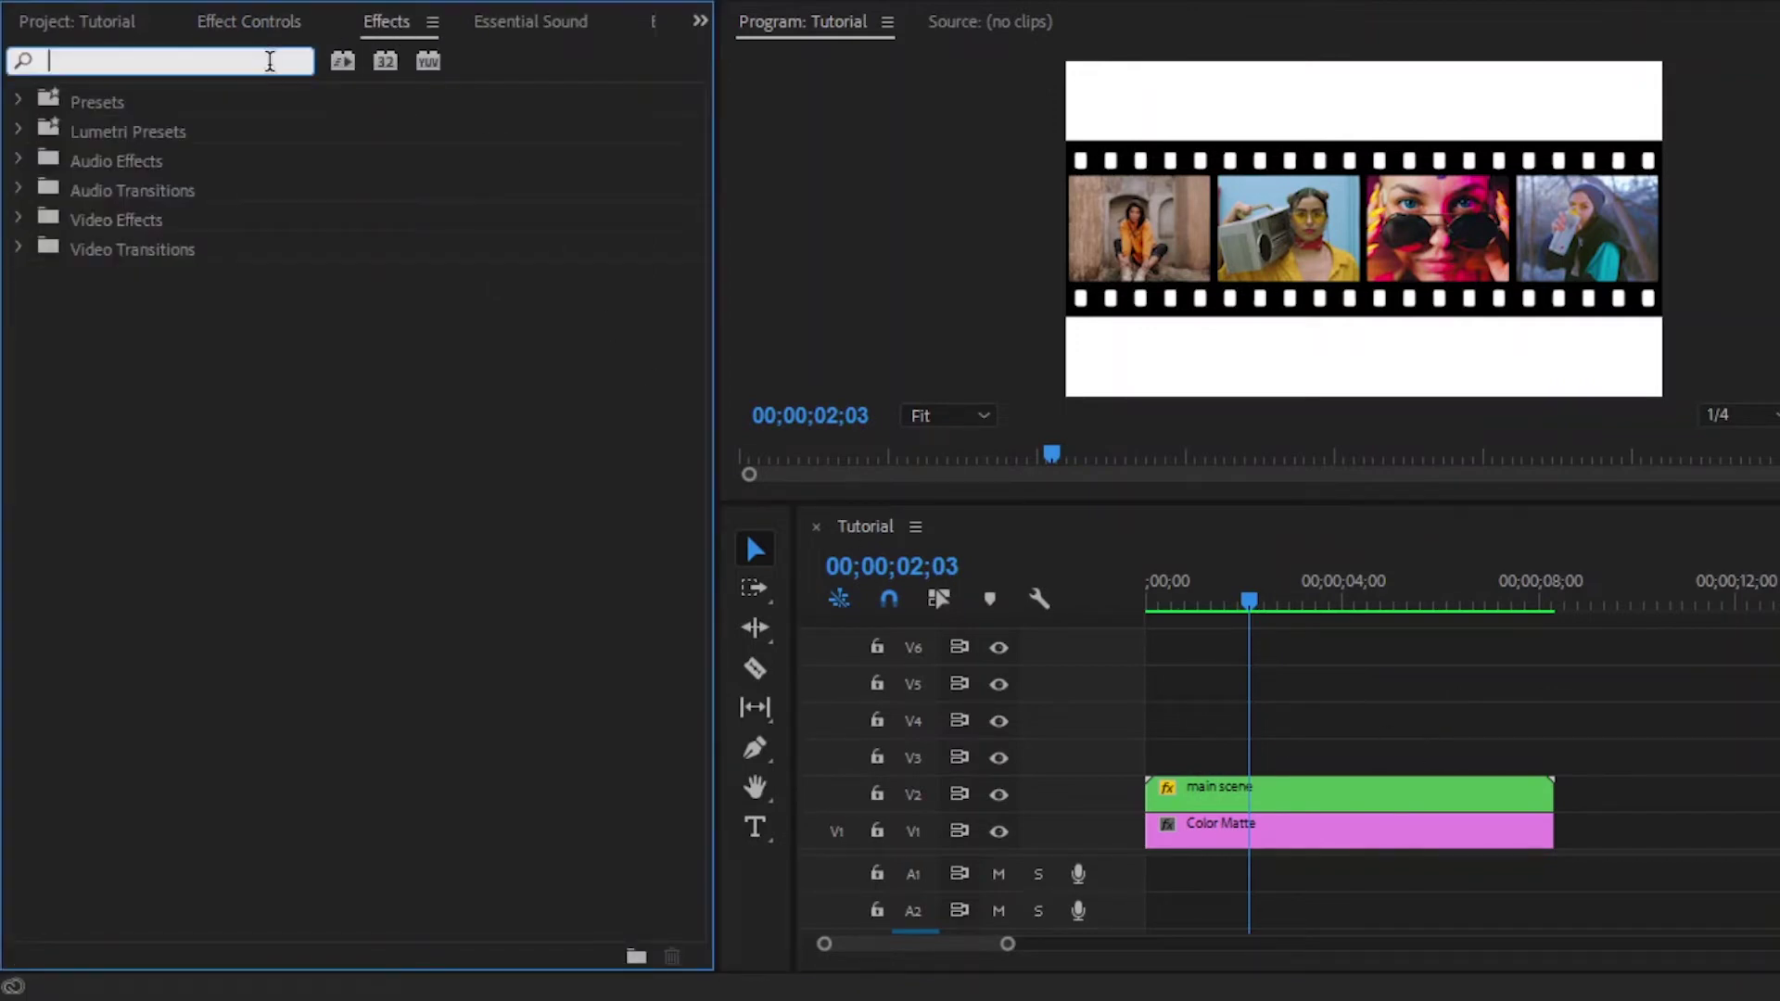
type("off")
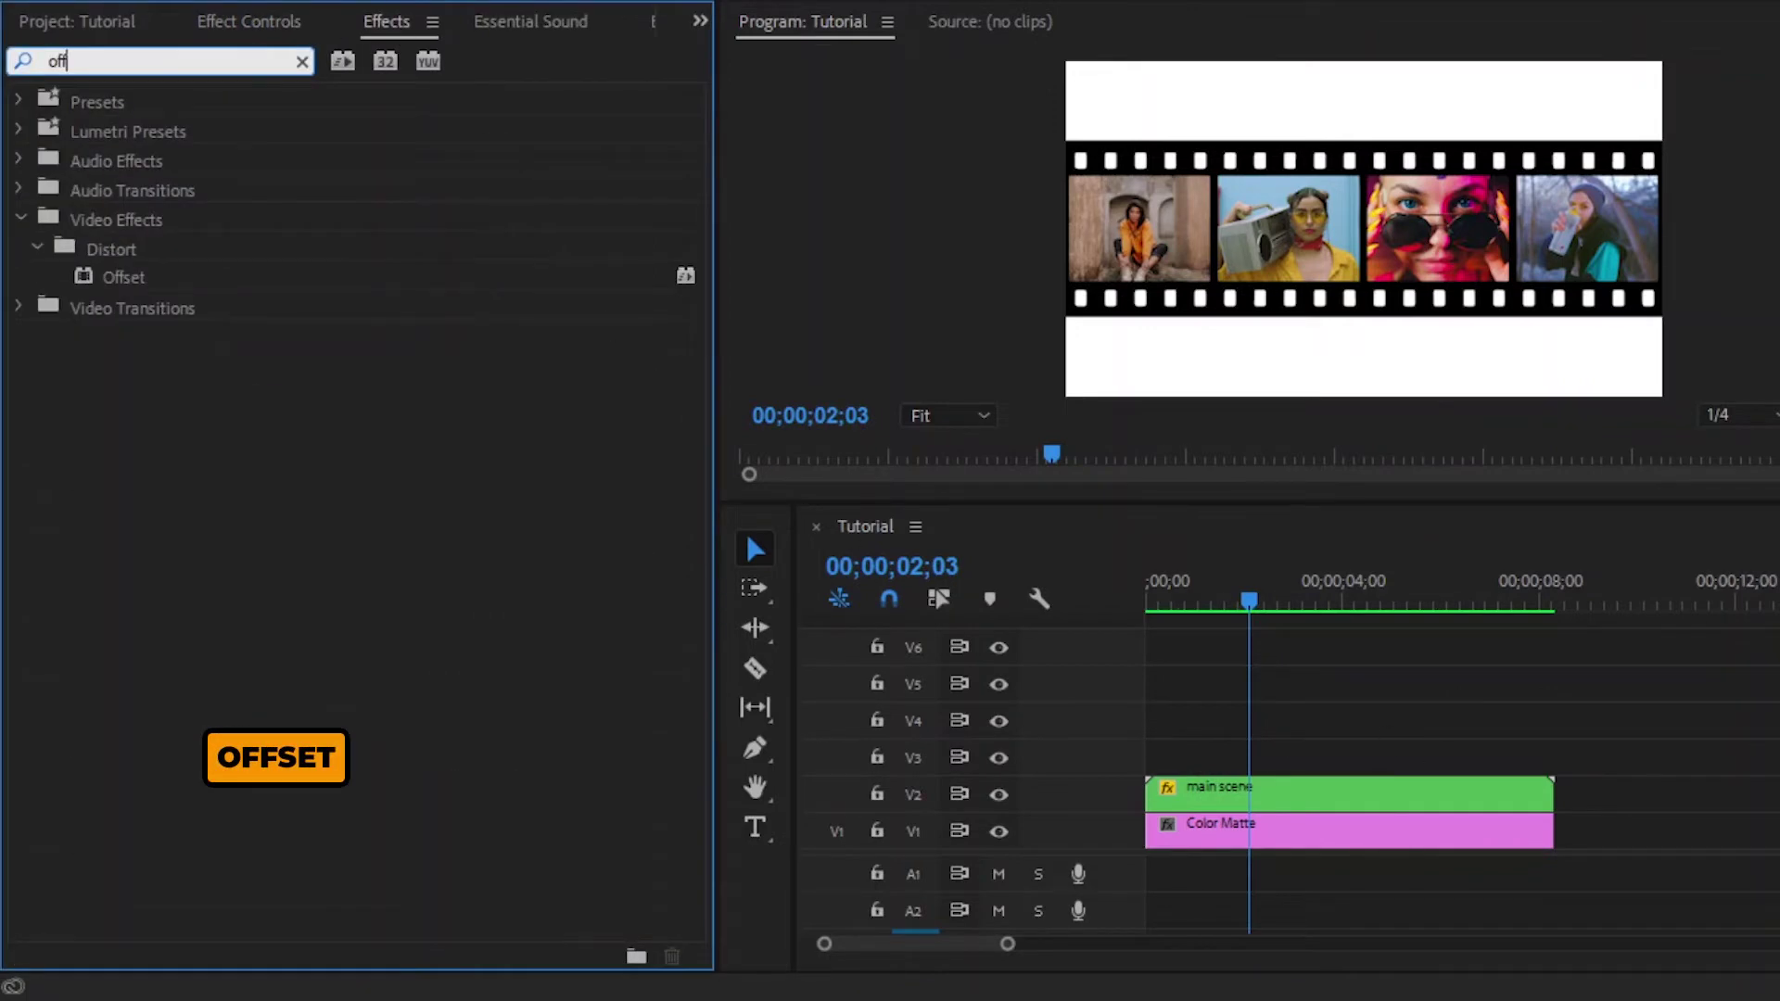
left_click_drag(120, 278, 1159, 786)
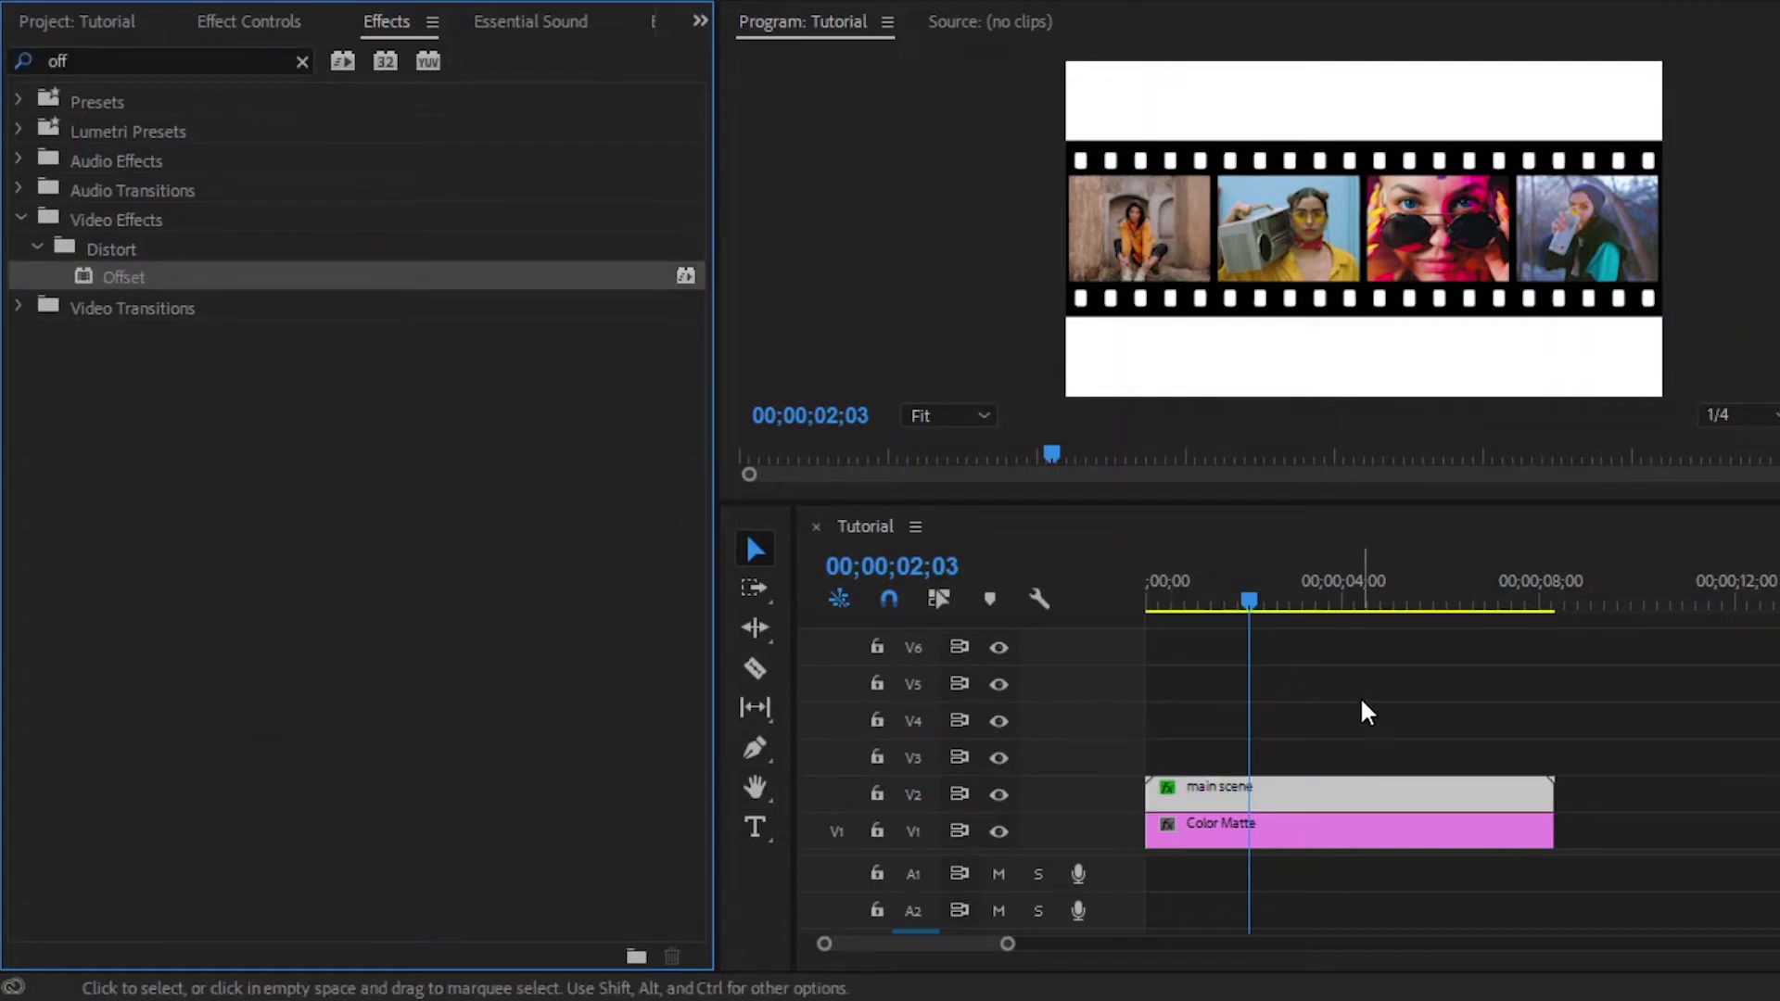
Start keyframing the Offset effect's Shift Center To at the beginning of the main scene clip.
left_click(284, 28)
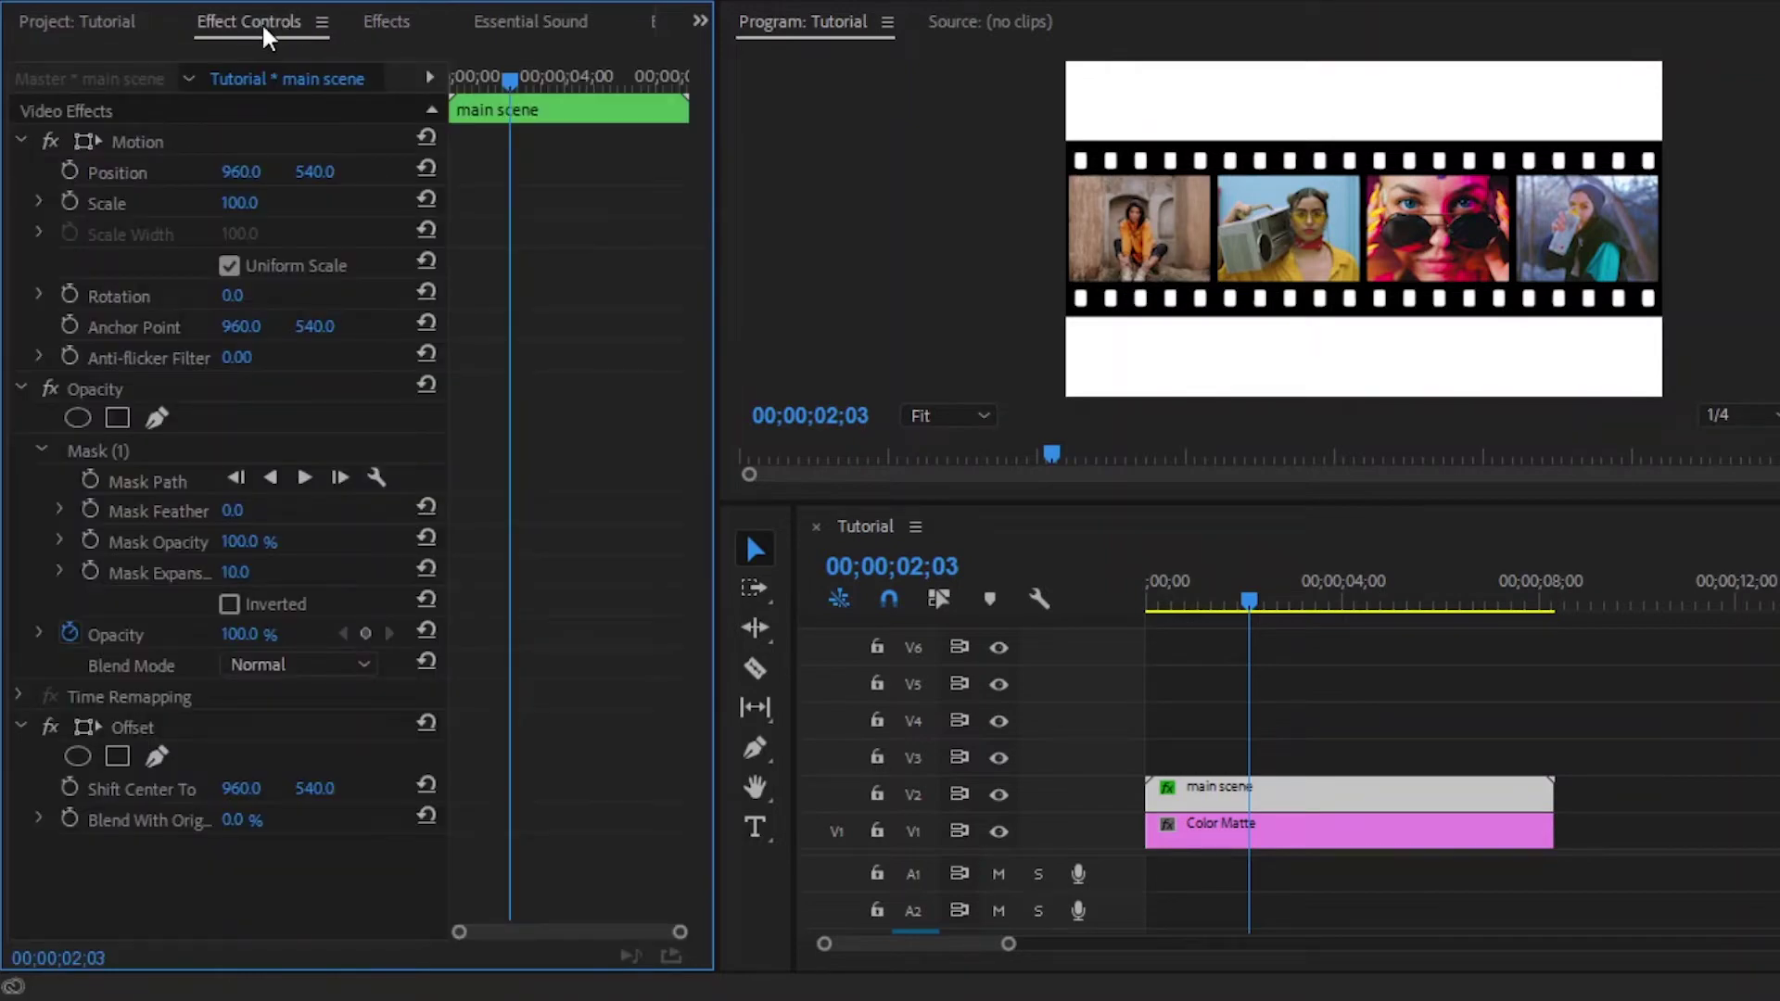
left_click_drag(509, 82, 444, 102)
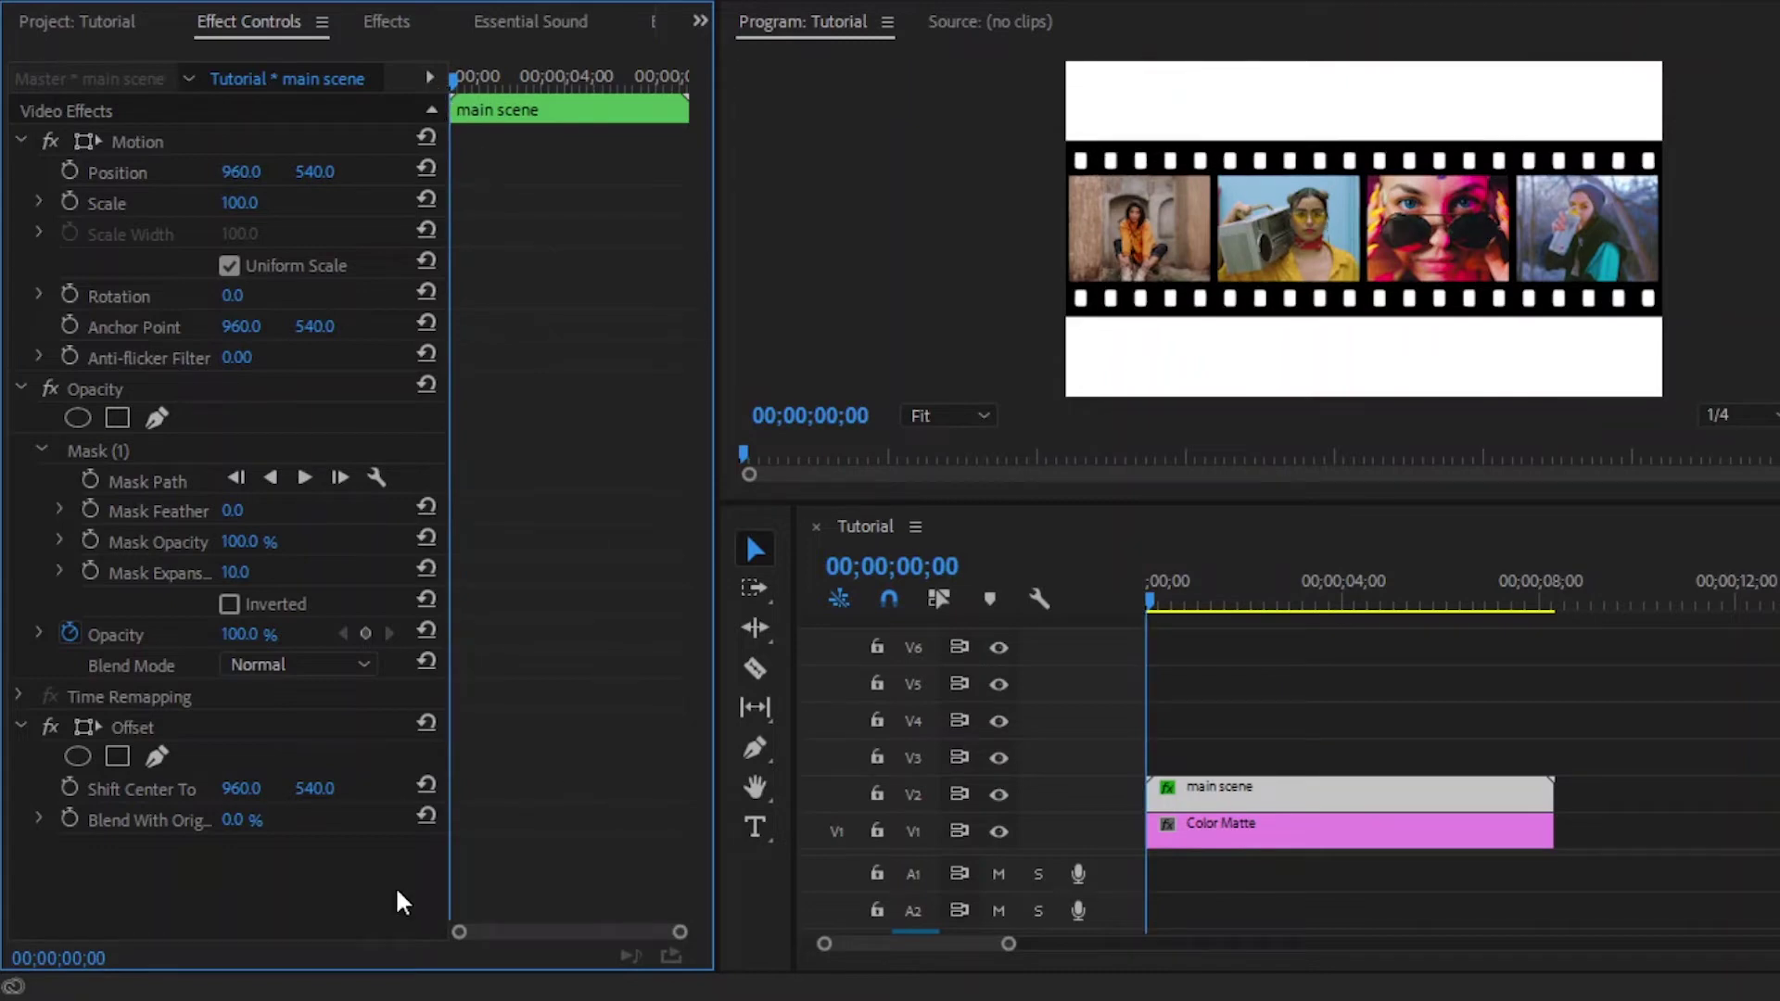
left_click(65, 785)
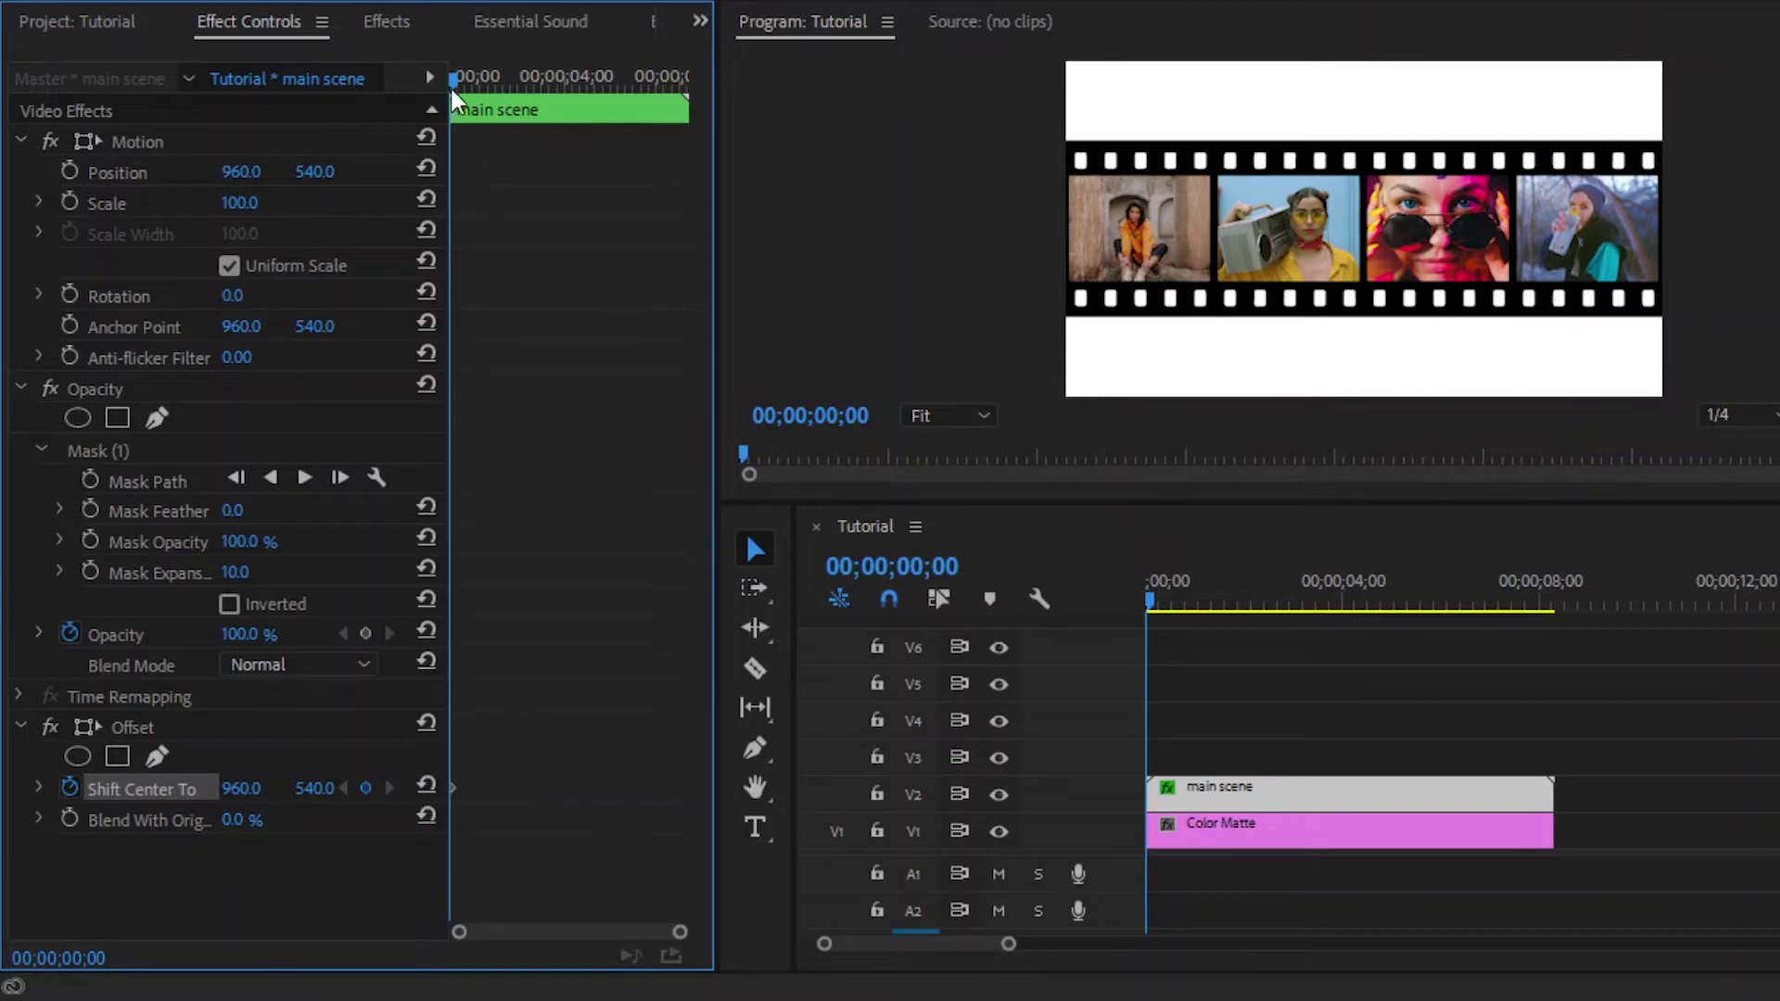
At 00;00;02;00, keyframe the Offset effect's horizontal Shift Center To value at 3370.
left_click_drag(452, 80, 515, 112)
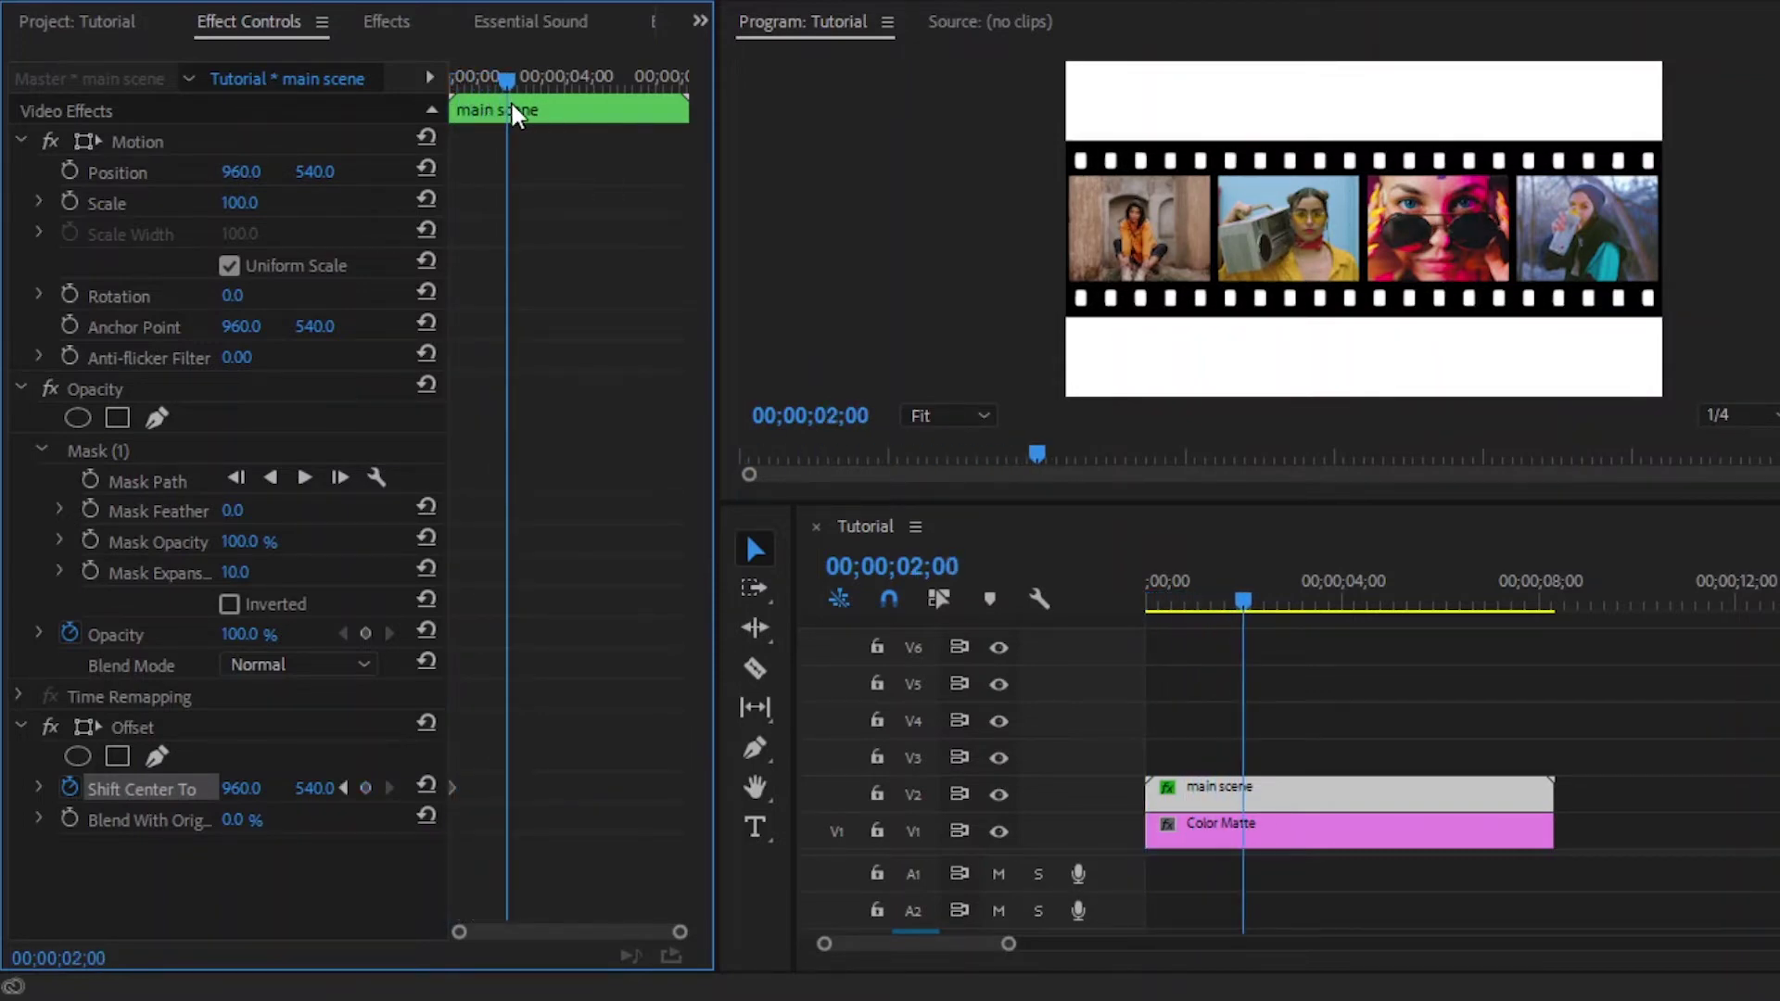
left_click(241, 788)
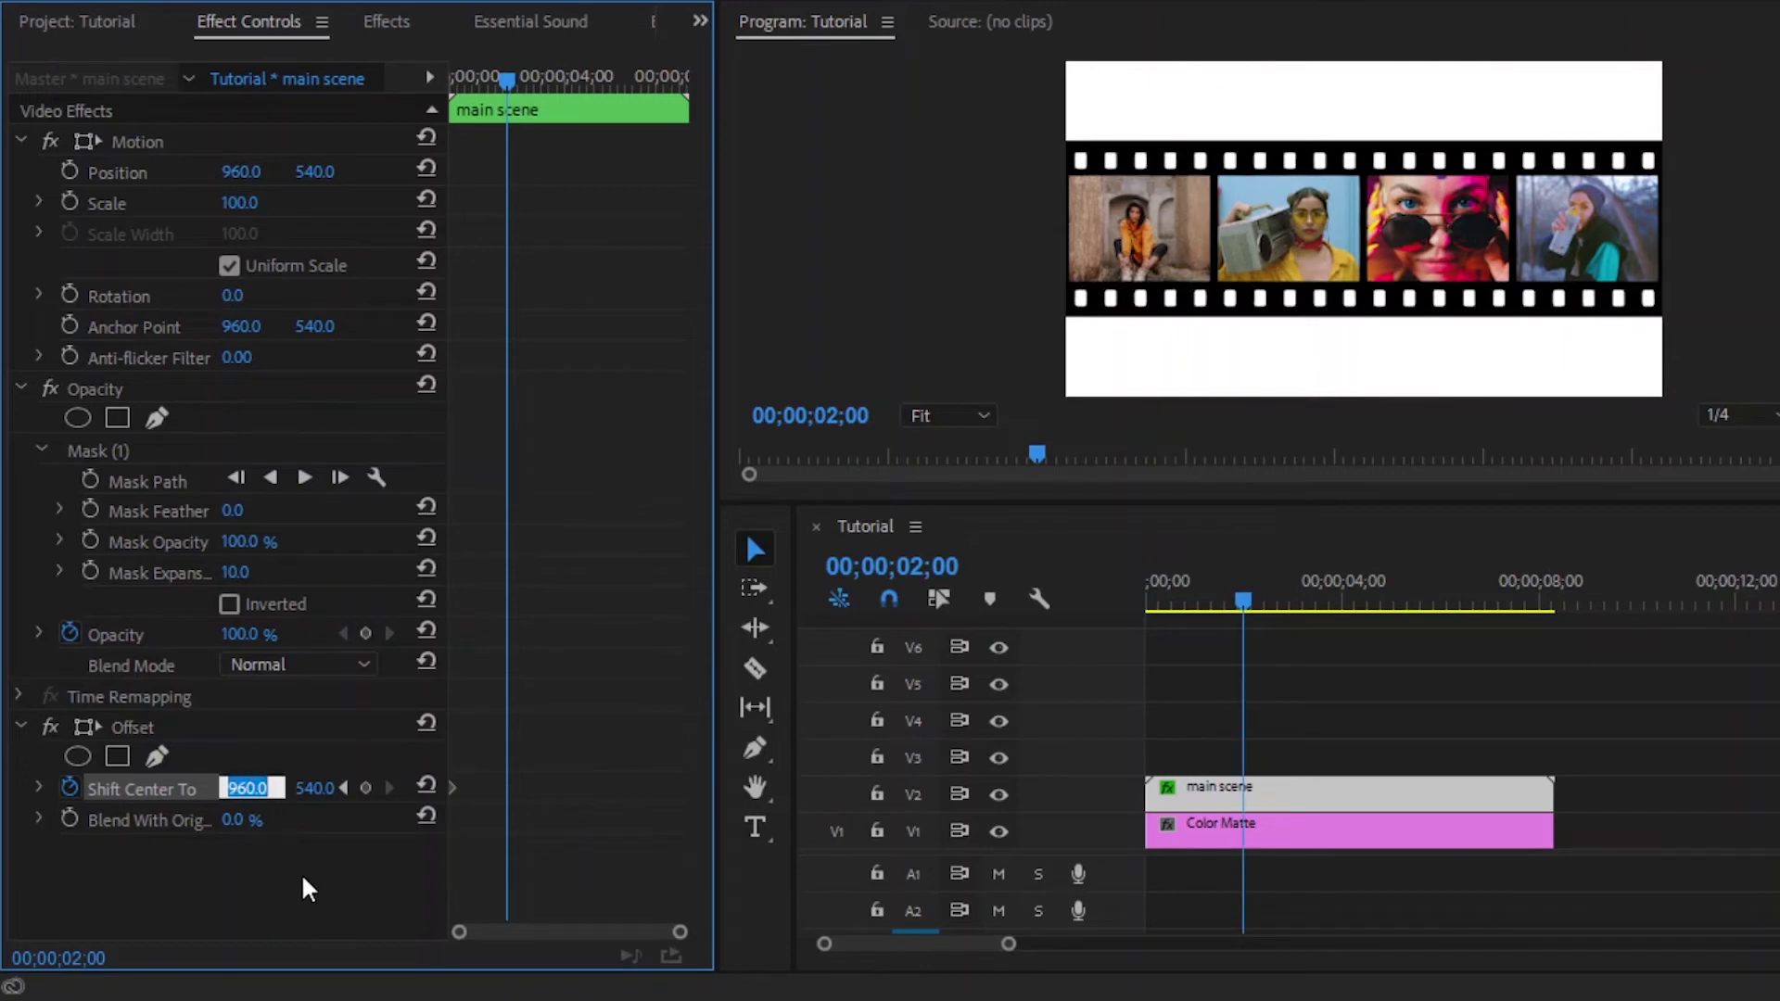
type("3370")
key("Return")
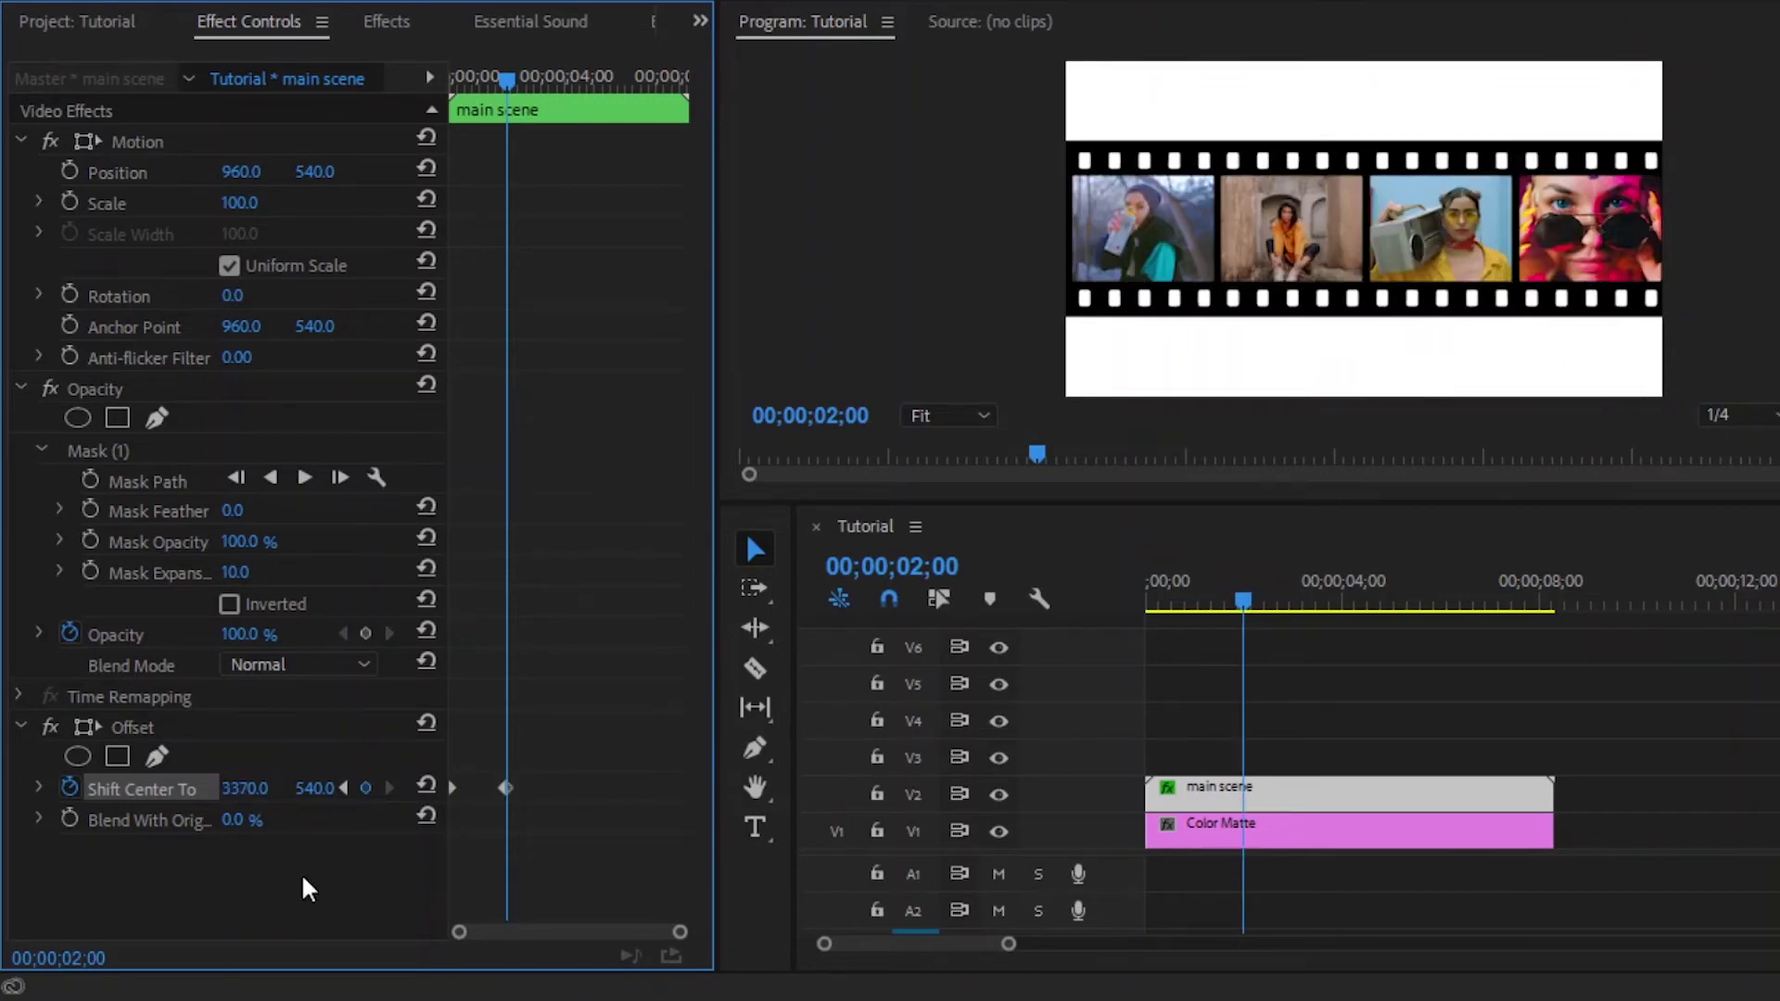
Apply Ease In to the two-second Shift Center To keyframe and Ease Out to the first one.
right_click(503, 788)
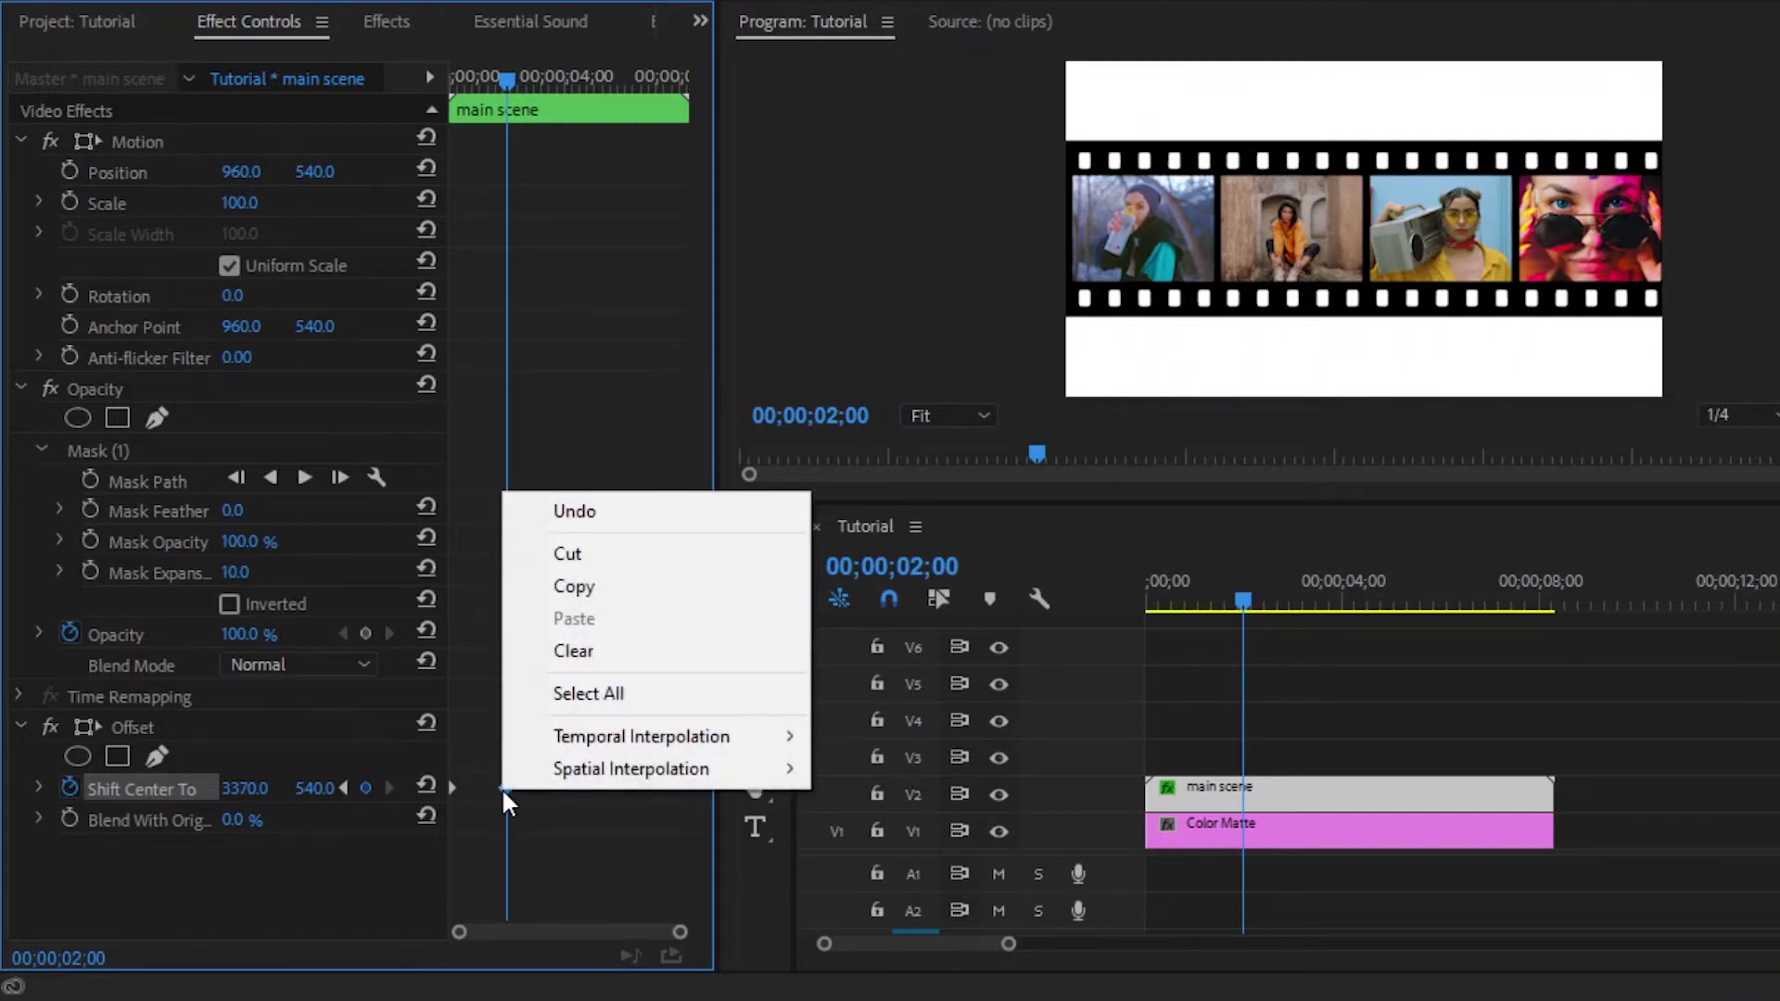
mouse_move(625, 740)
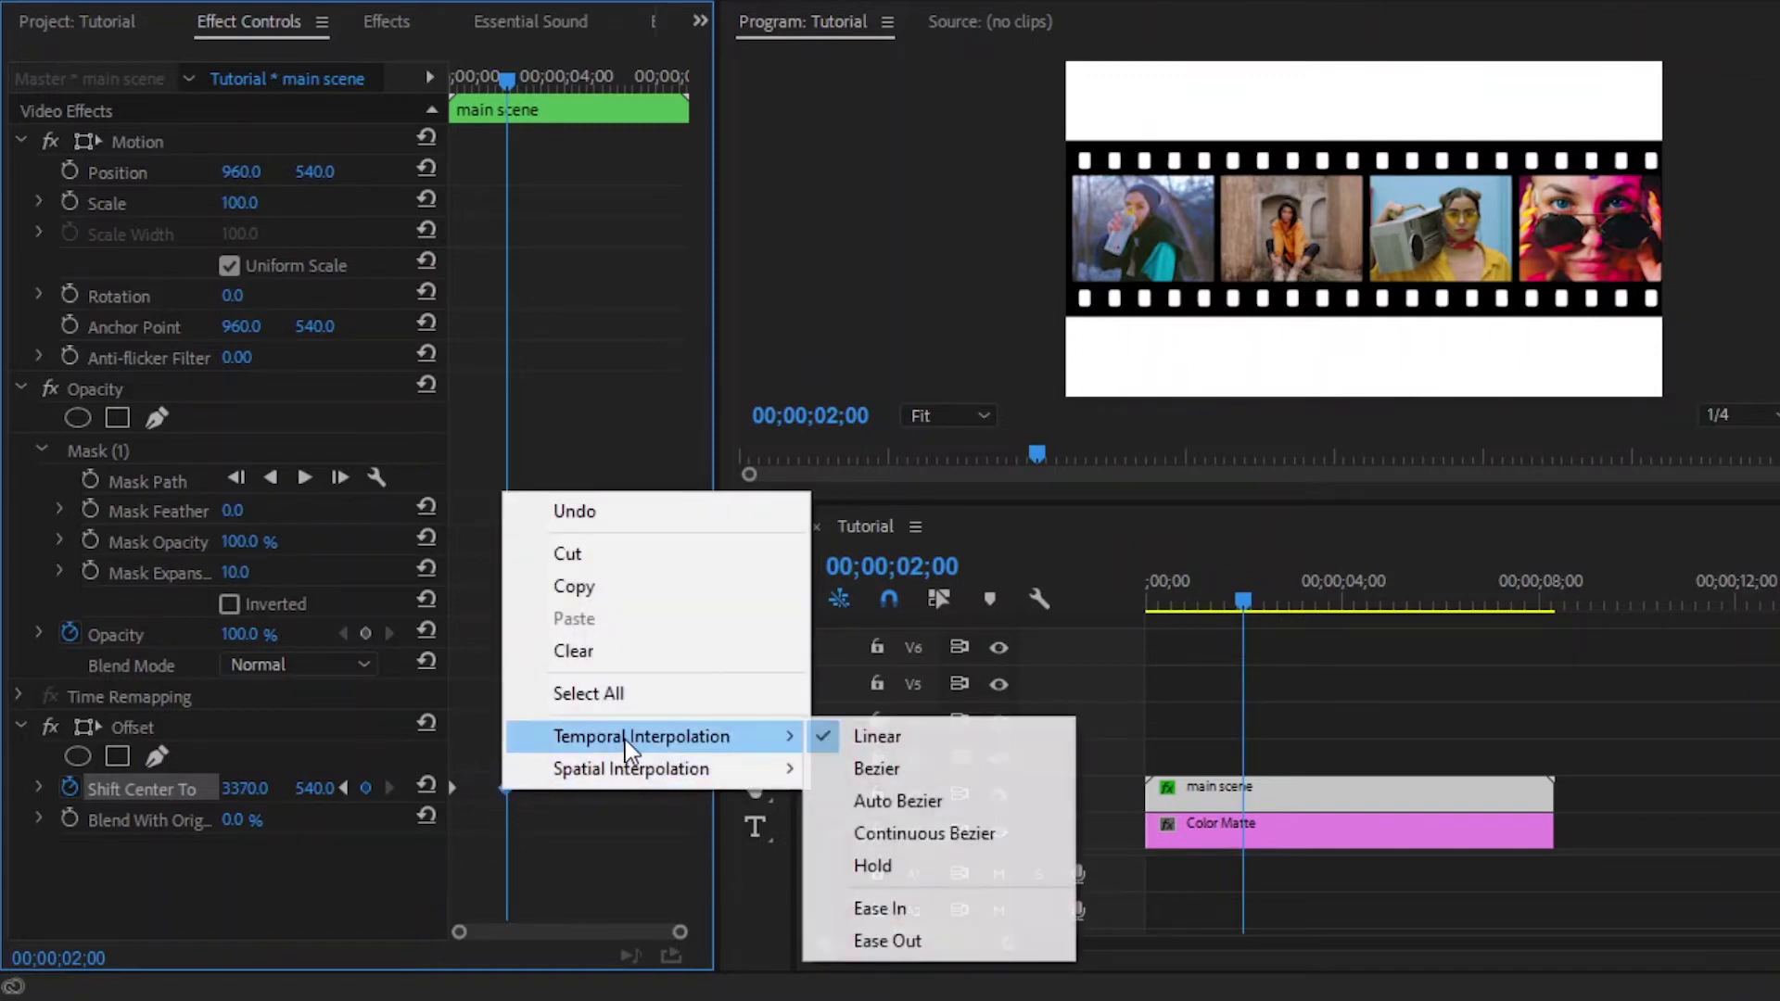
left_click(864, 911)
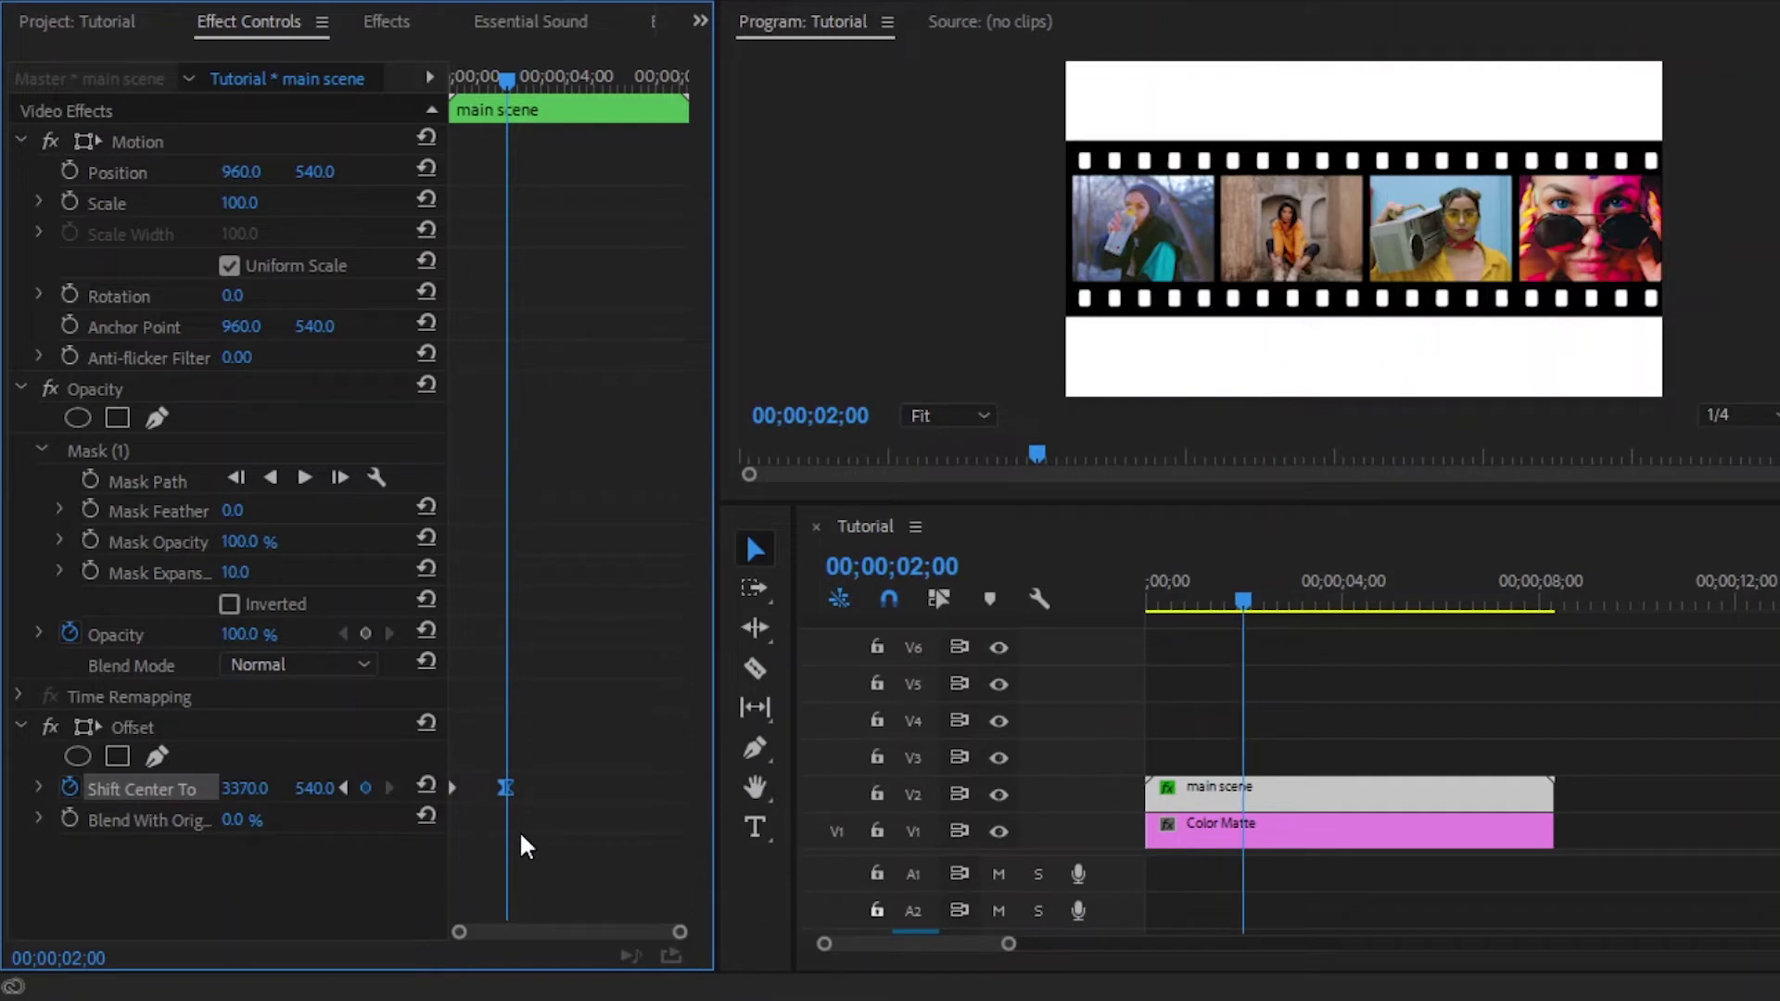
right_click(454, 789)
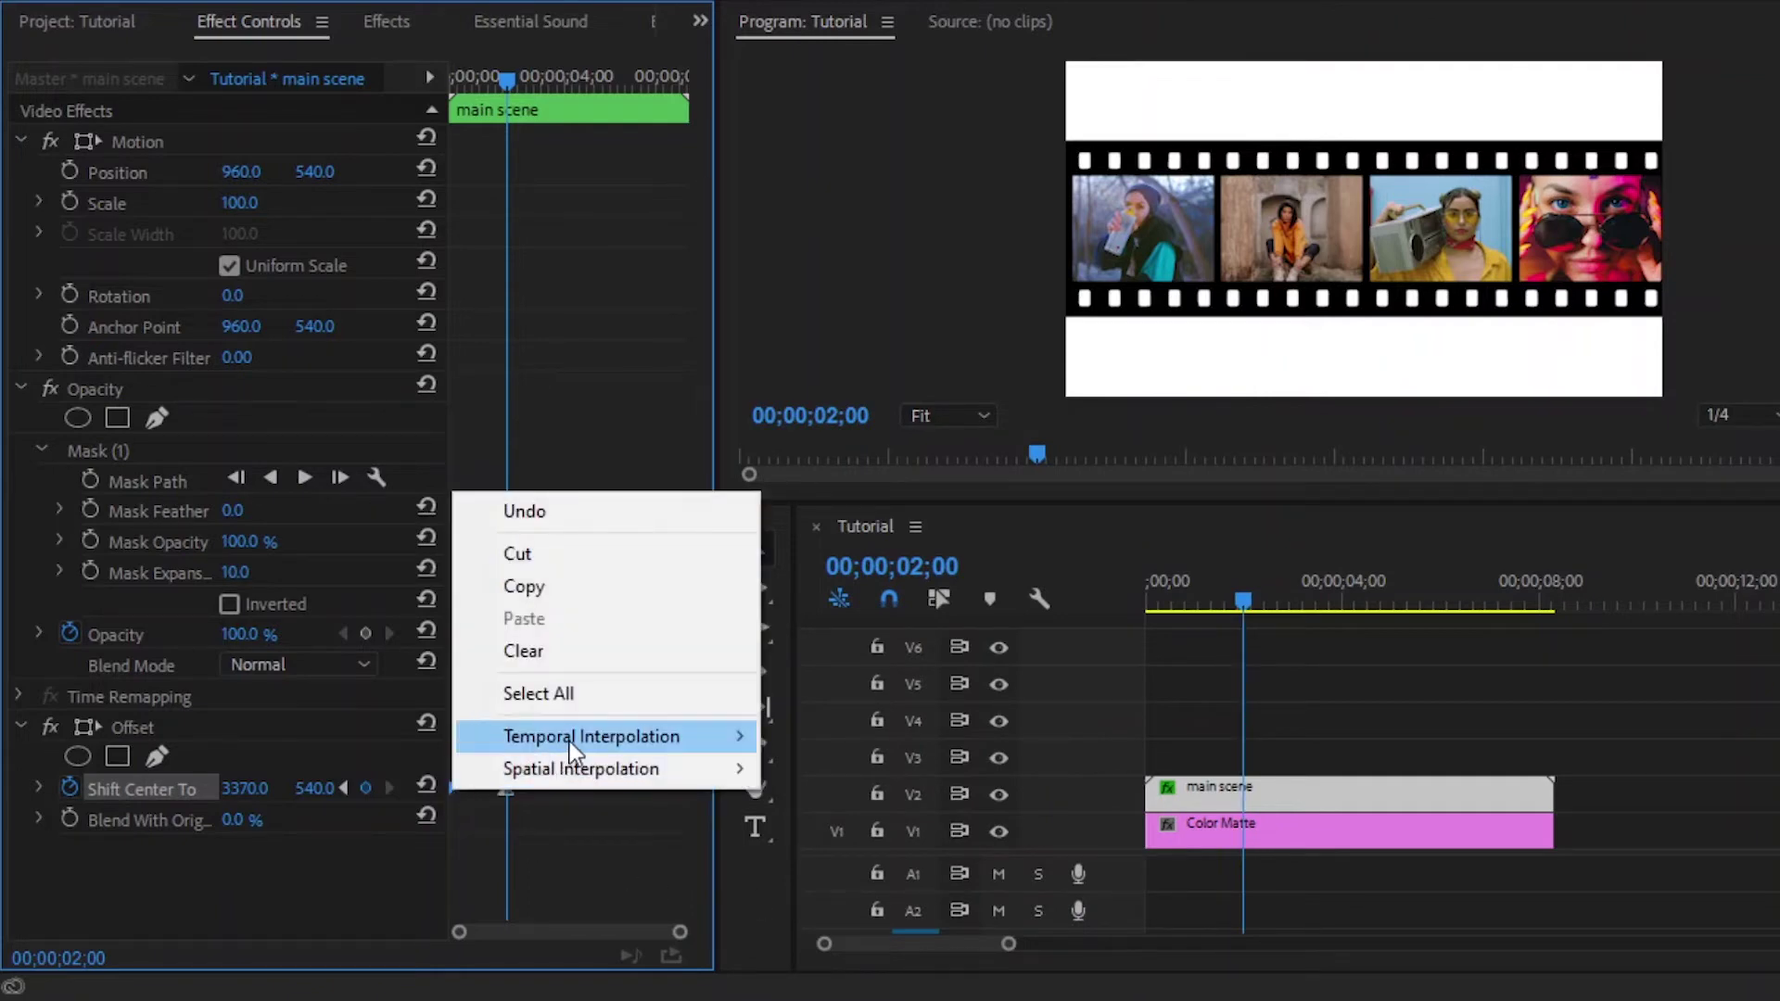
mouse_move(593, 741)
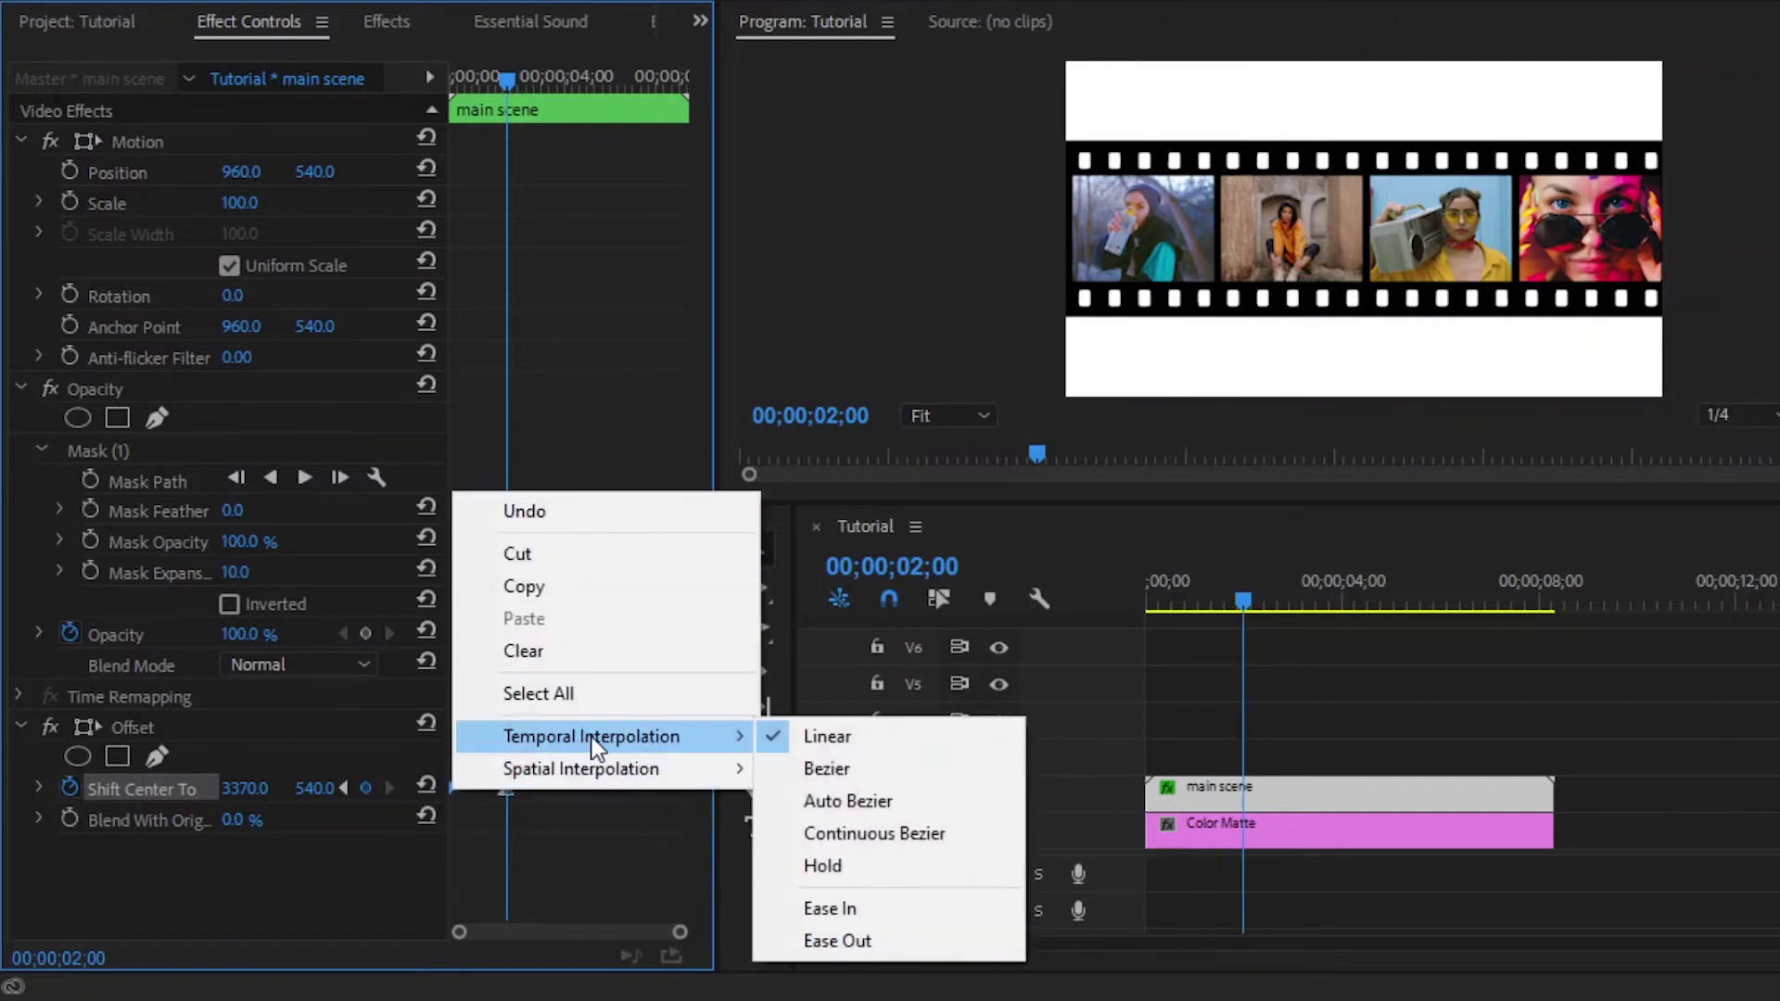
left_click(805, 939)
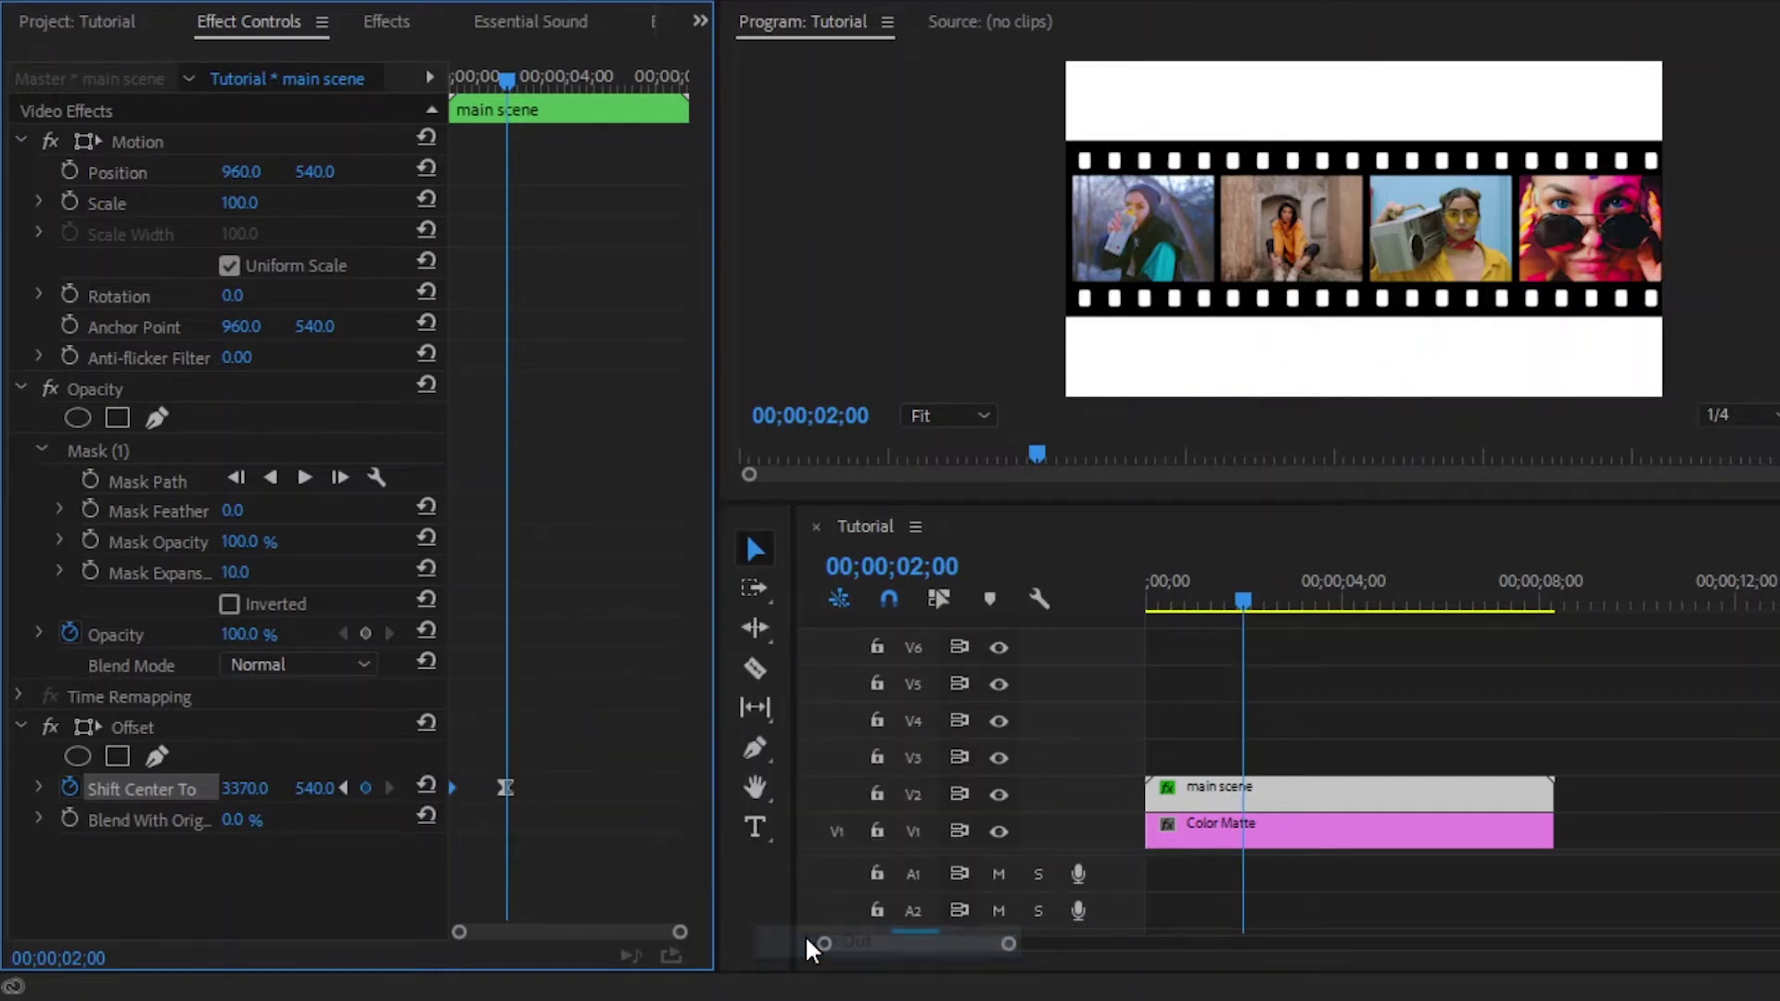
Lengthen the two-second Shift Center To keyframe's incoming velocity handle so the speed peaks early, and collapse the graph.
left_click(42, 788)
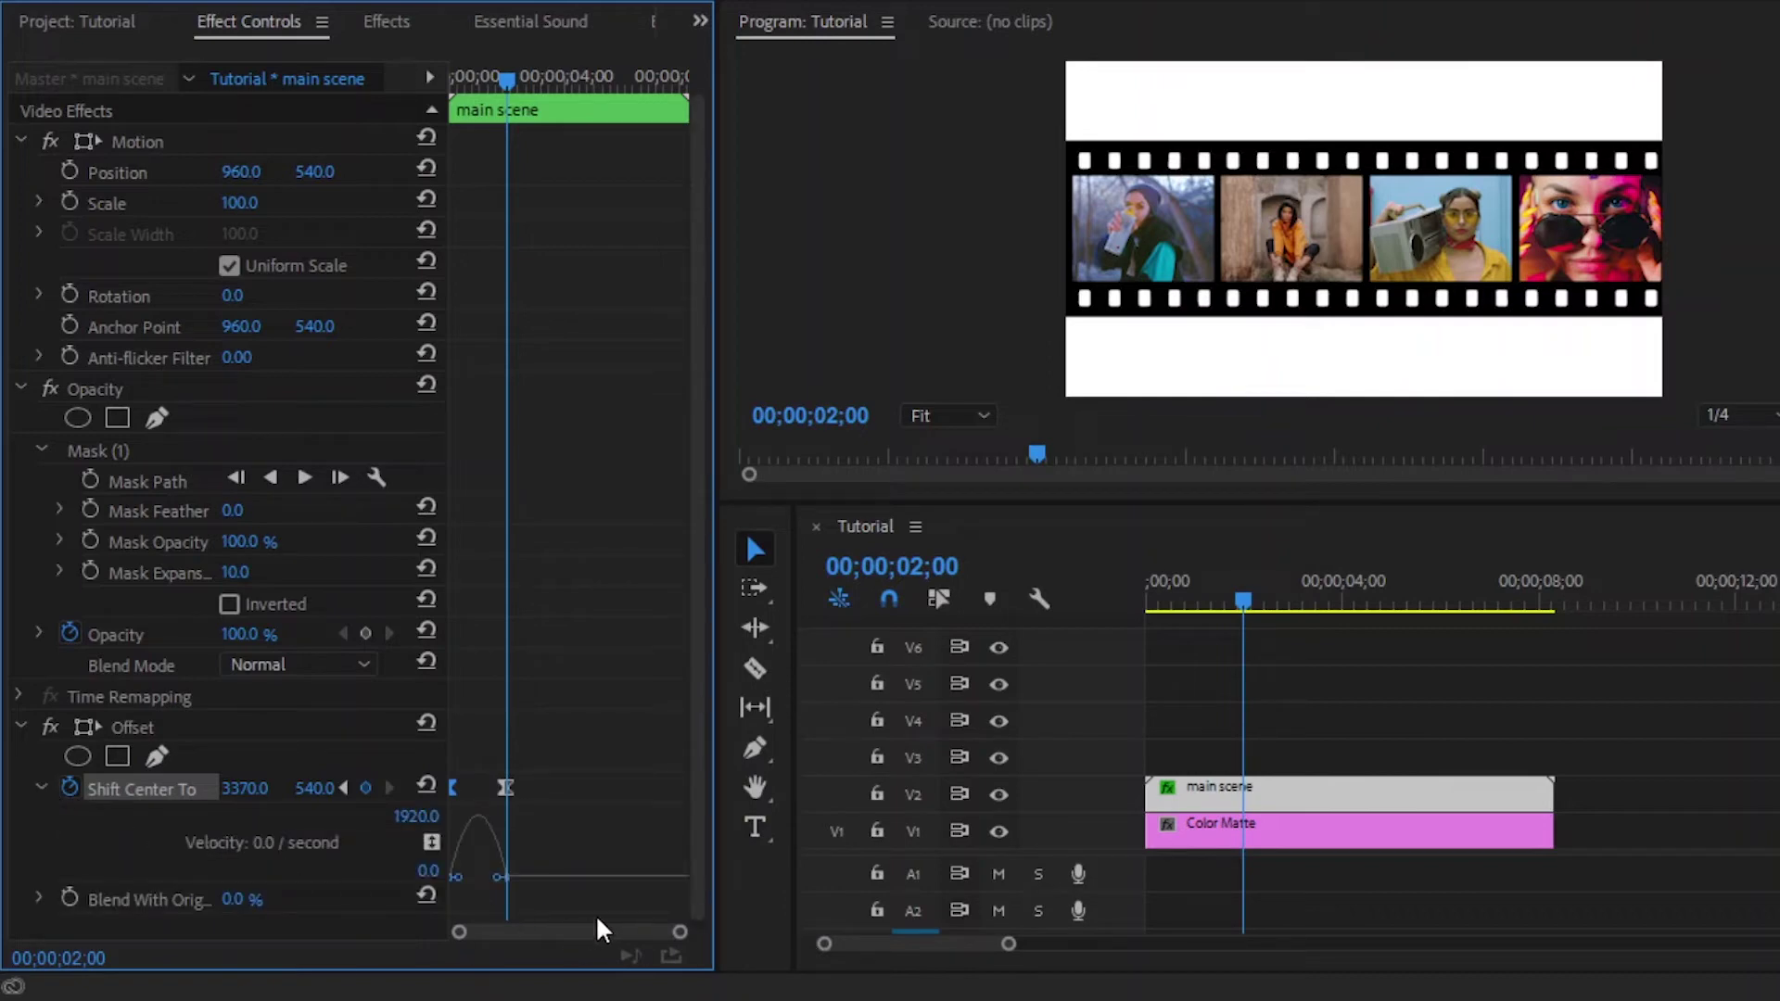
left_click_drag(714, 788, 751, 786)
left_click_drag(722, 932, 630, 934)
left_click(635, 788)
left_click_drag(610, 880, 540, 877)
left_click(683, 839)
left_click(42, 788)
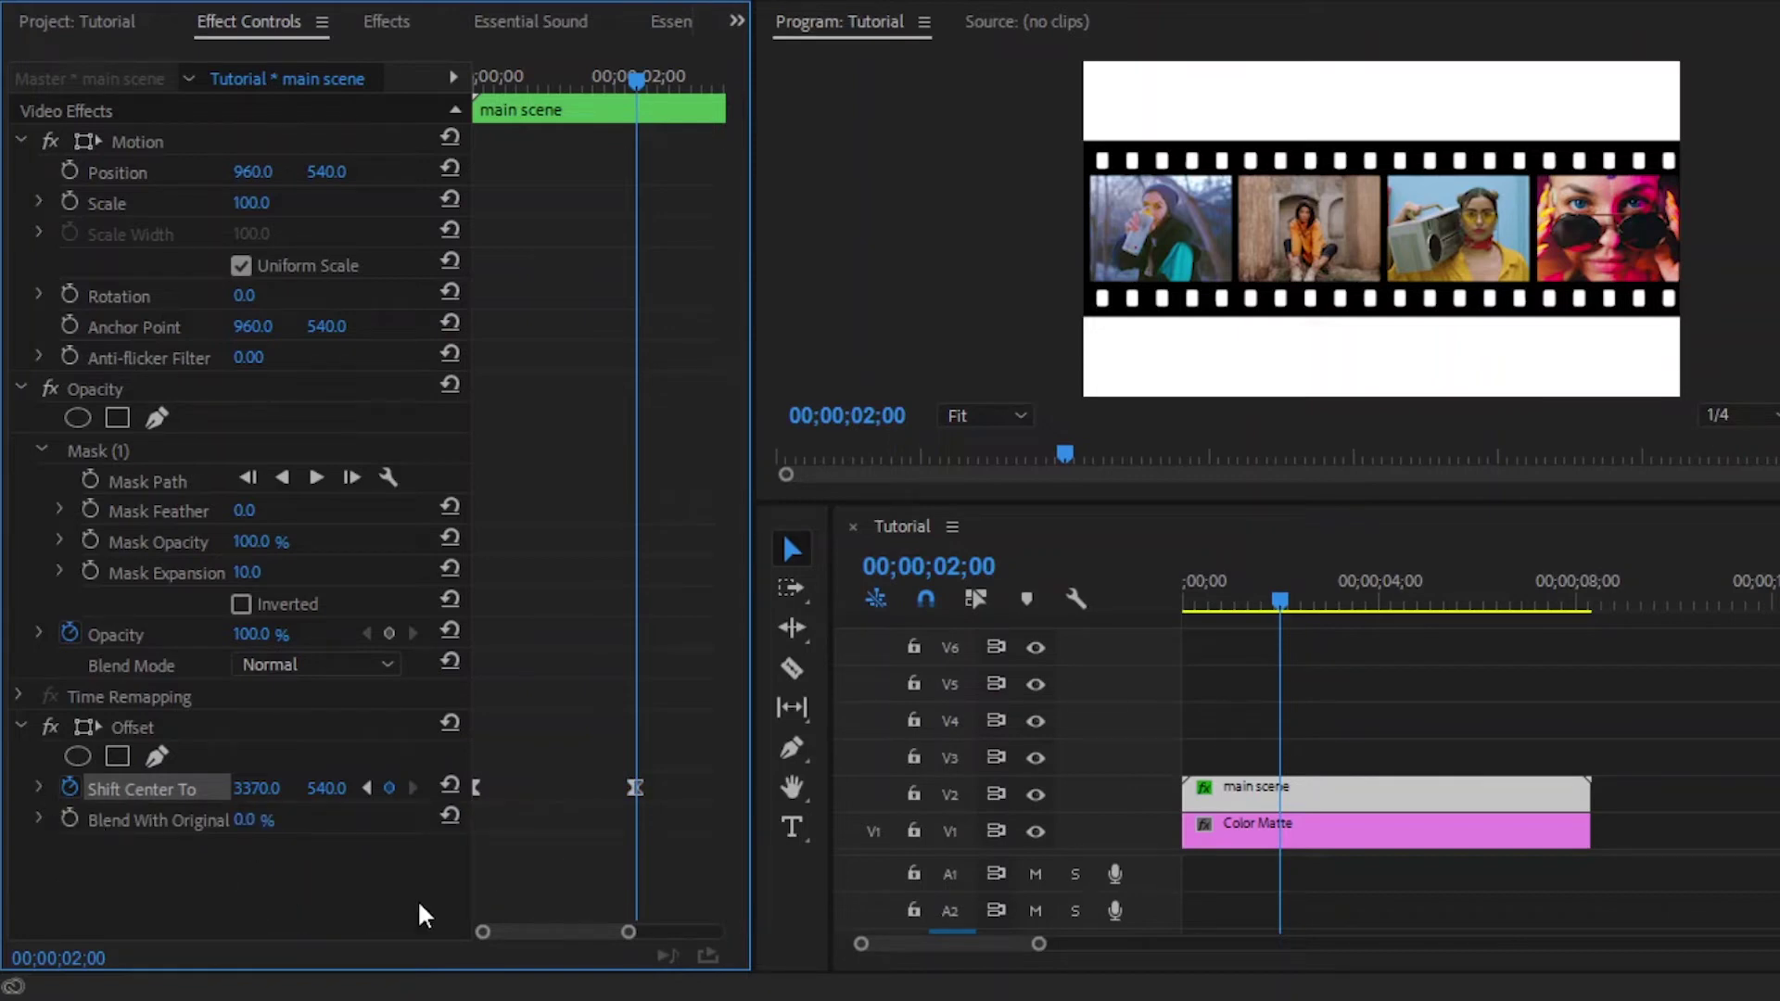
Add a Shift Center To keyframe holding the current value at 00;00;02;15.
left_click_drag(628, 931, 654, 931)
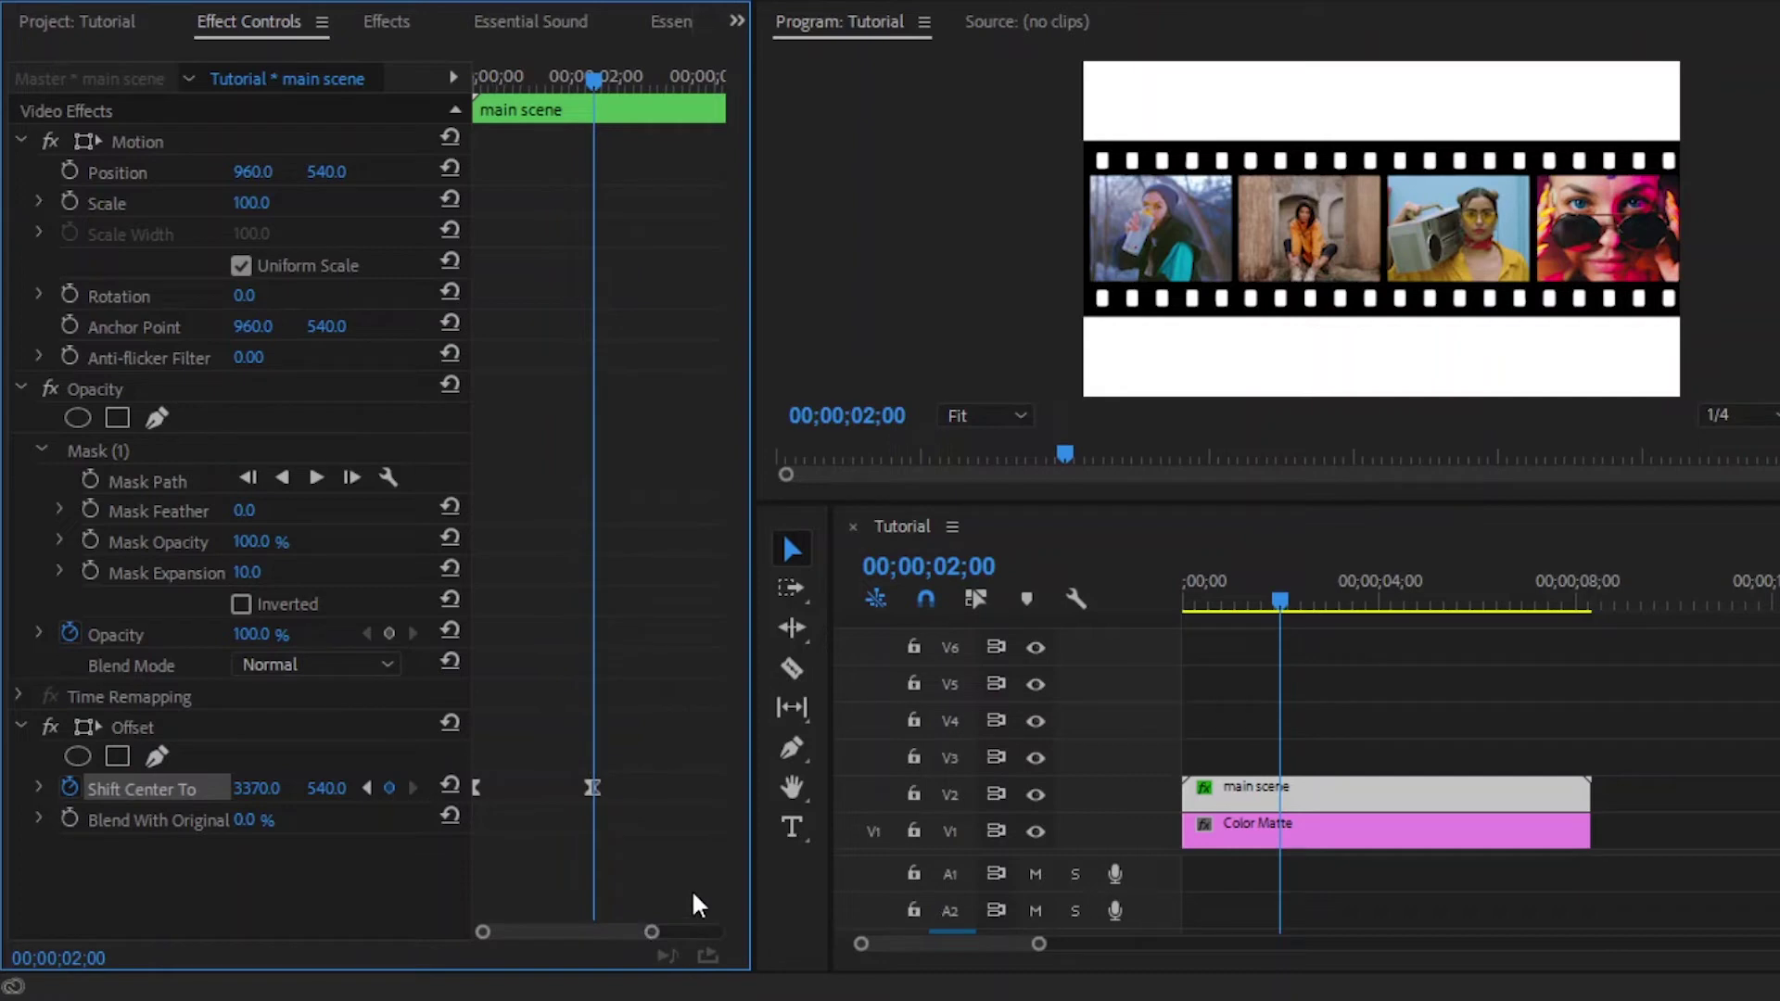
key("space")
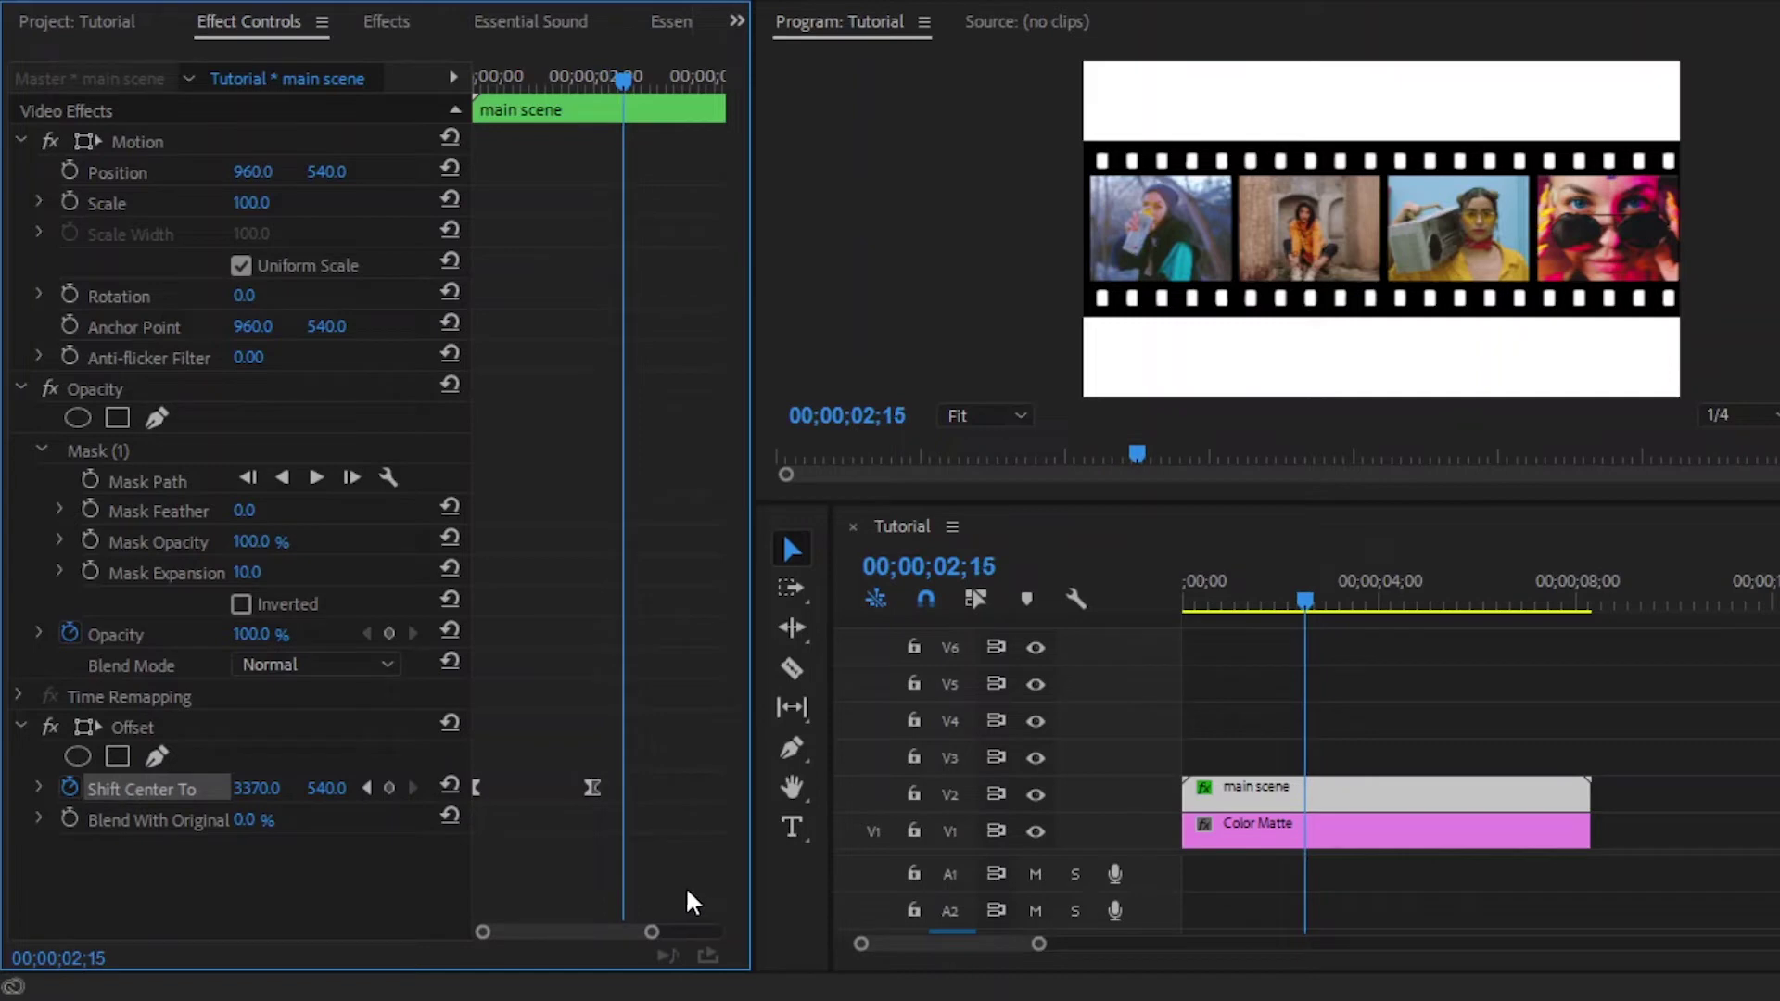
left_click(389, 788)
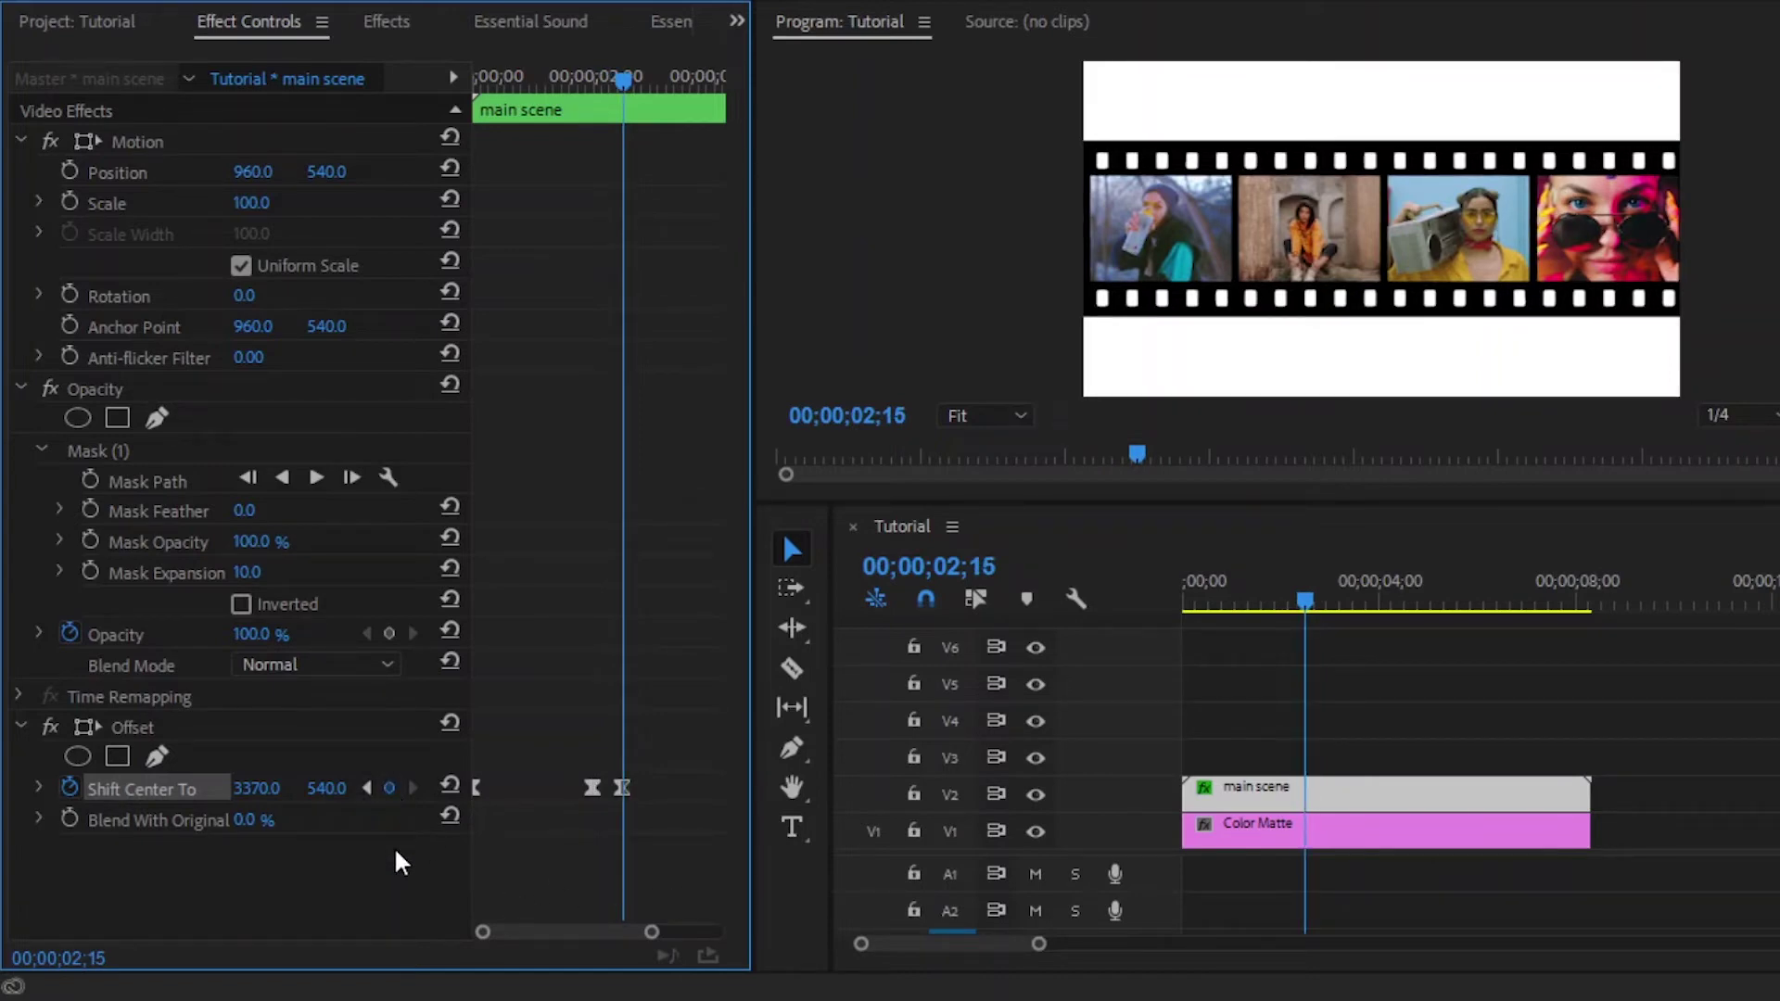
Add a Shift Center To keyframe at 00;00;06;07 with a horizontal value of 960.
left_click_drag(652, 938, 697, 940)
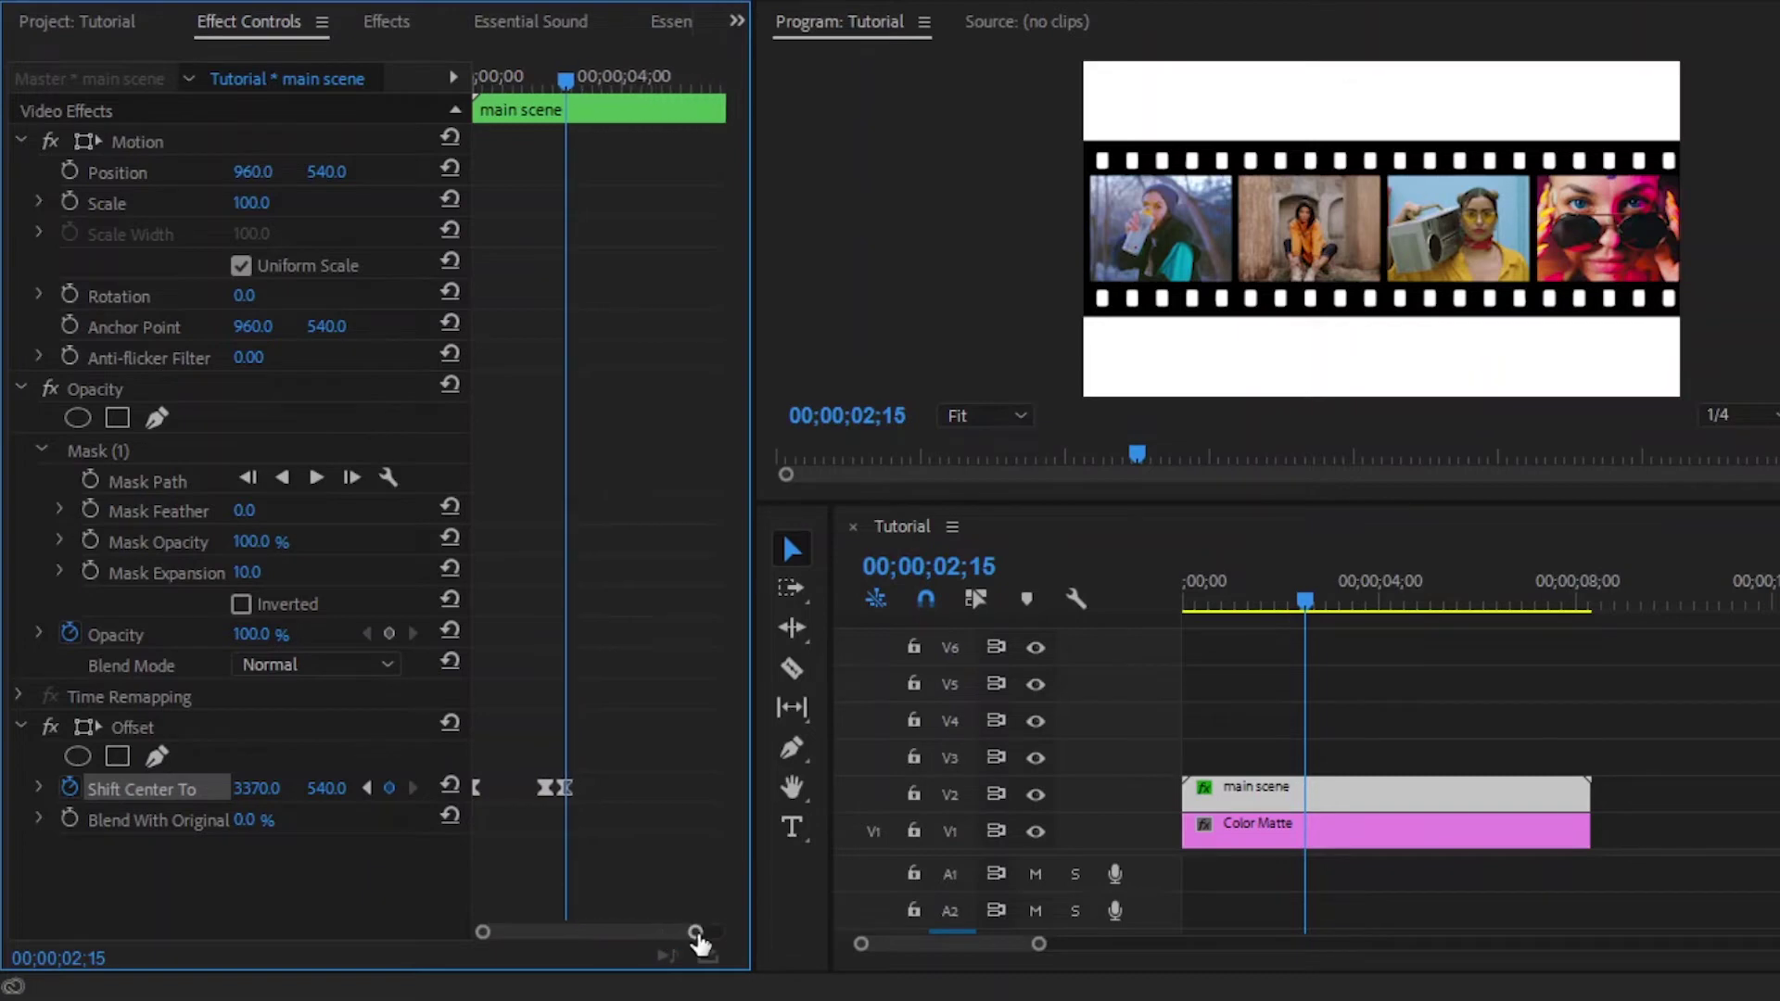
left_click_drag(564, 74, 701, 170)
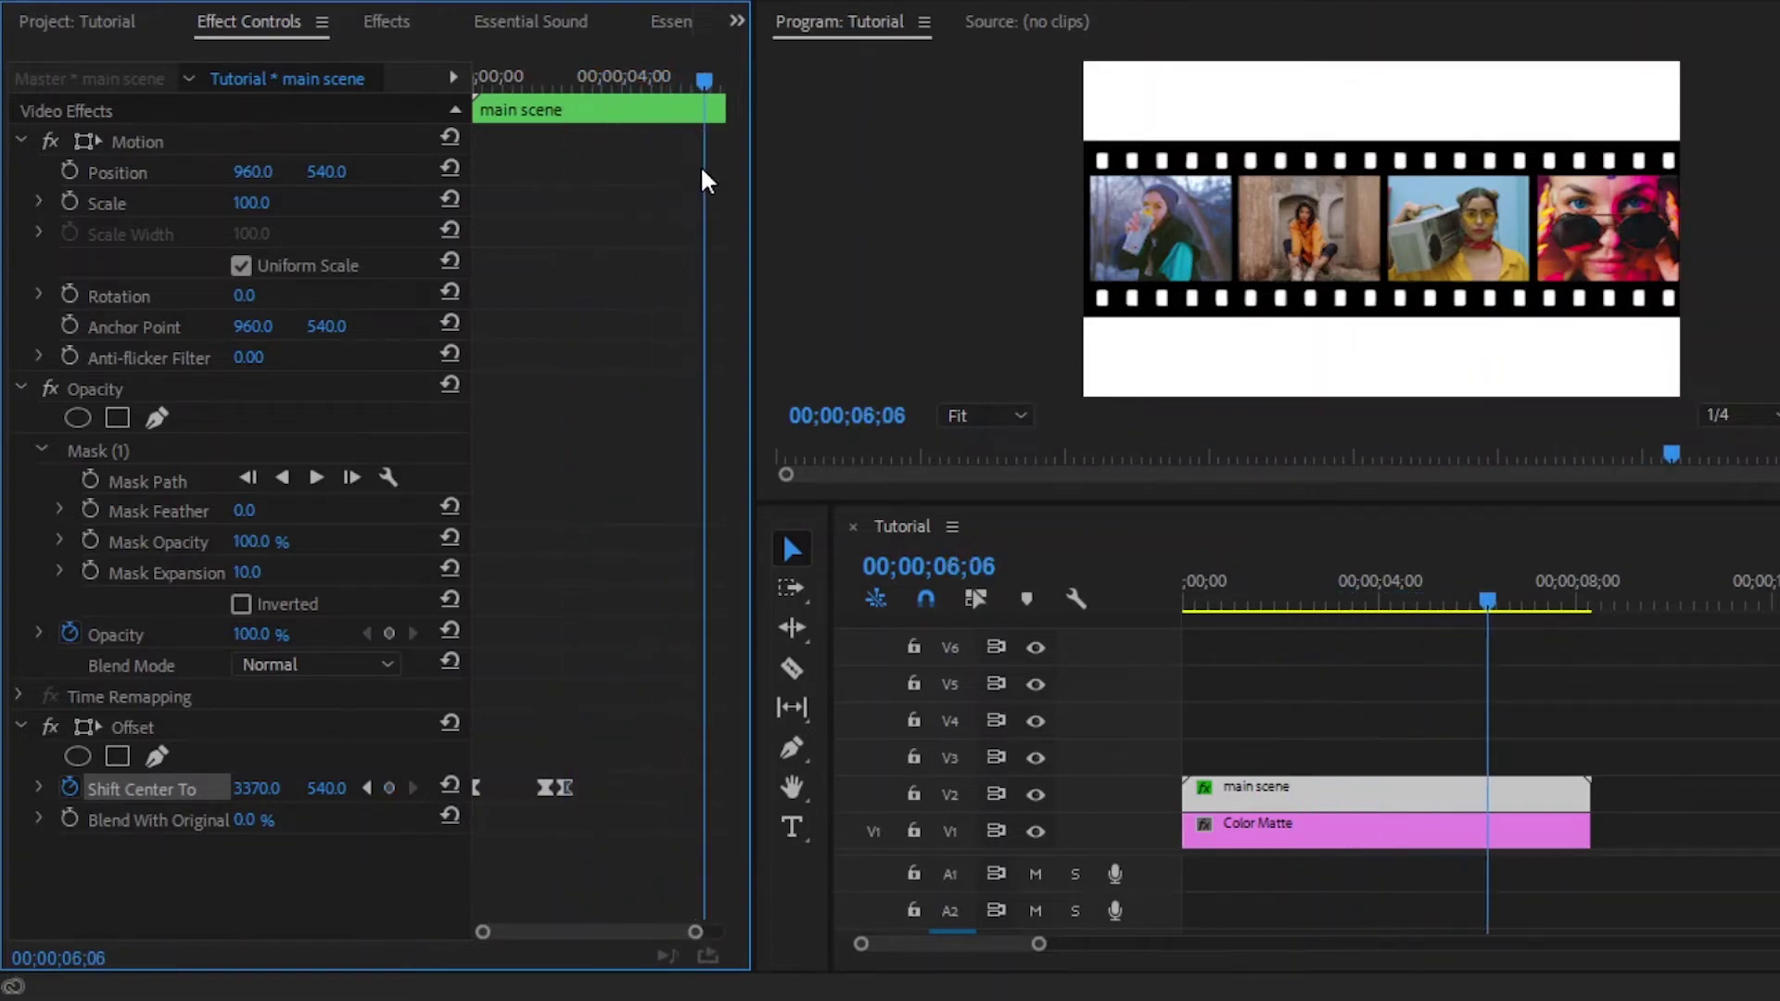
key("Right")
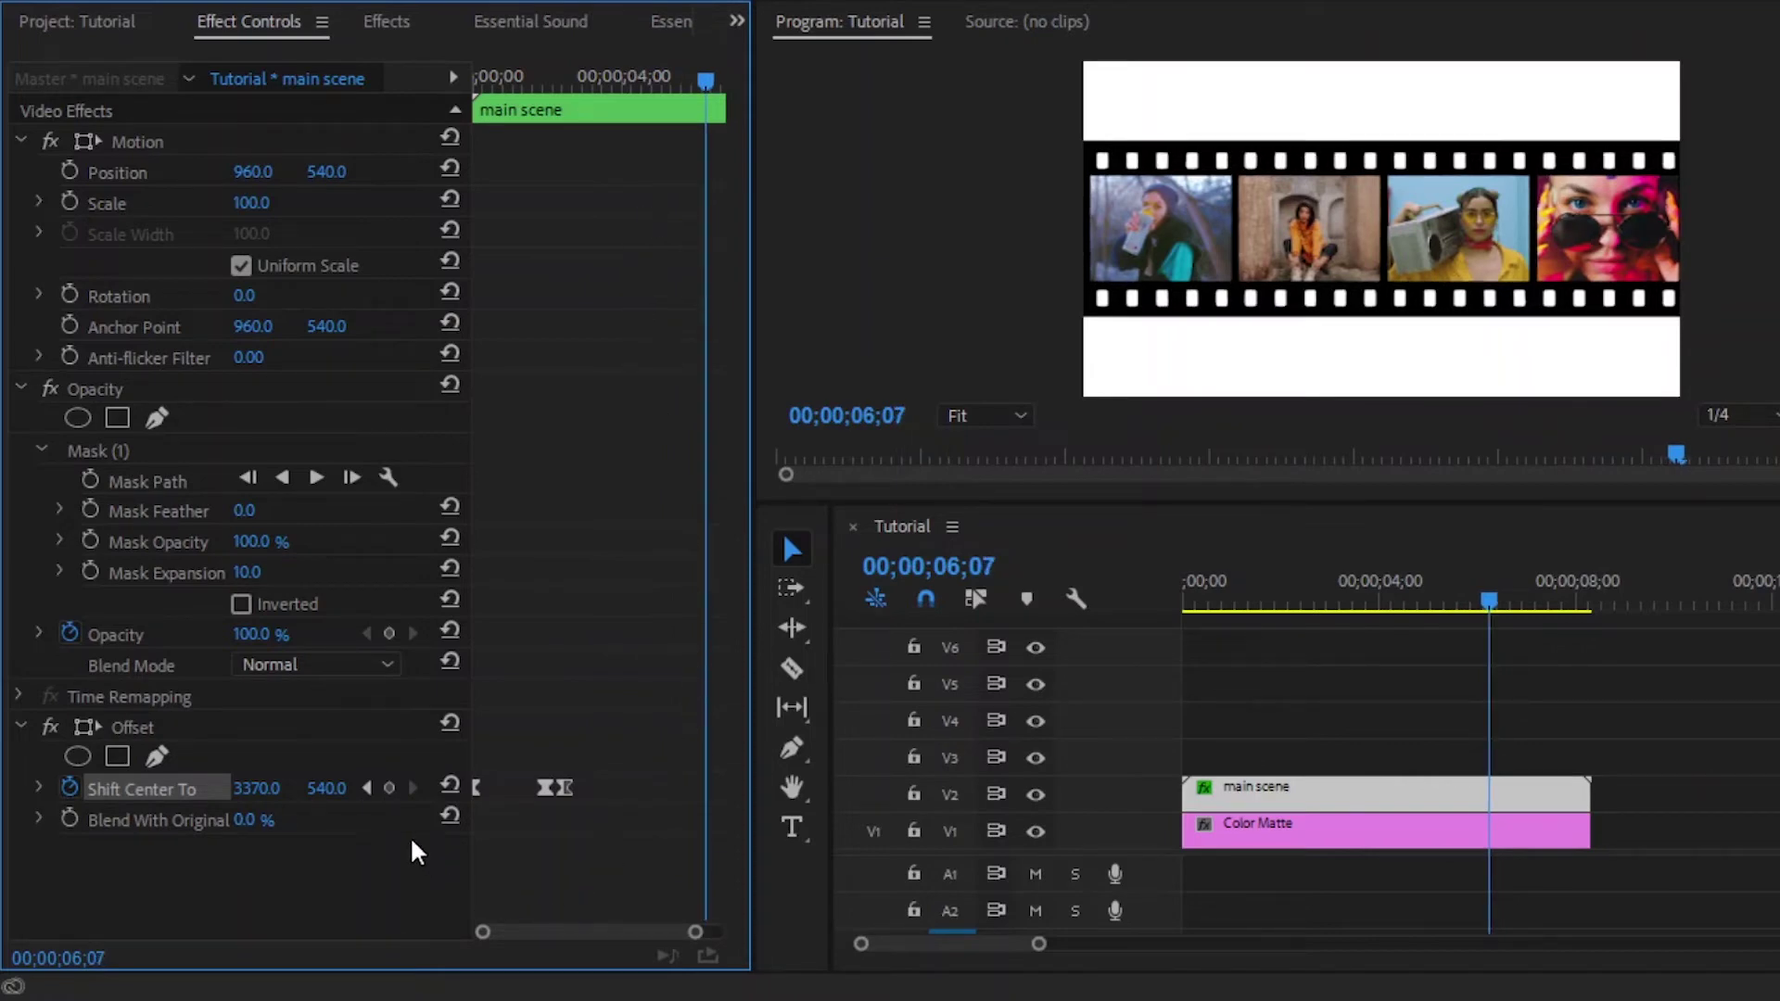
left_click(391, 790)
left_click(281, 790)
type("960")
key("Return")
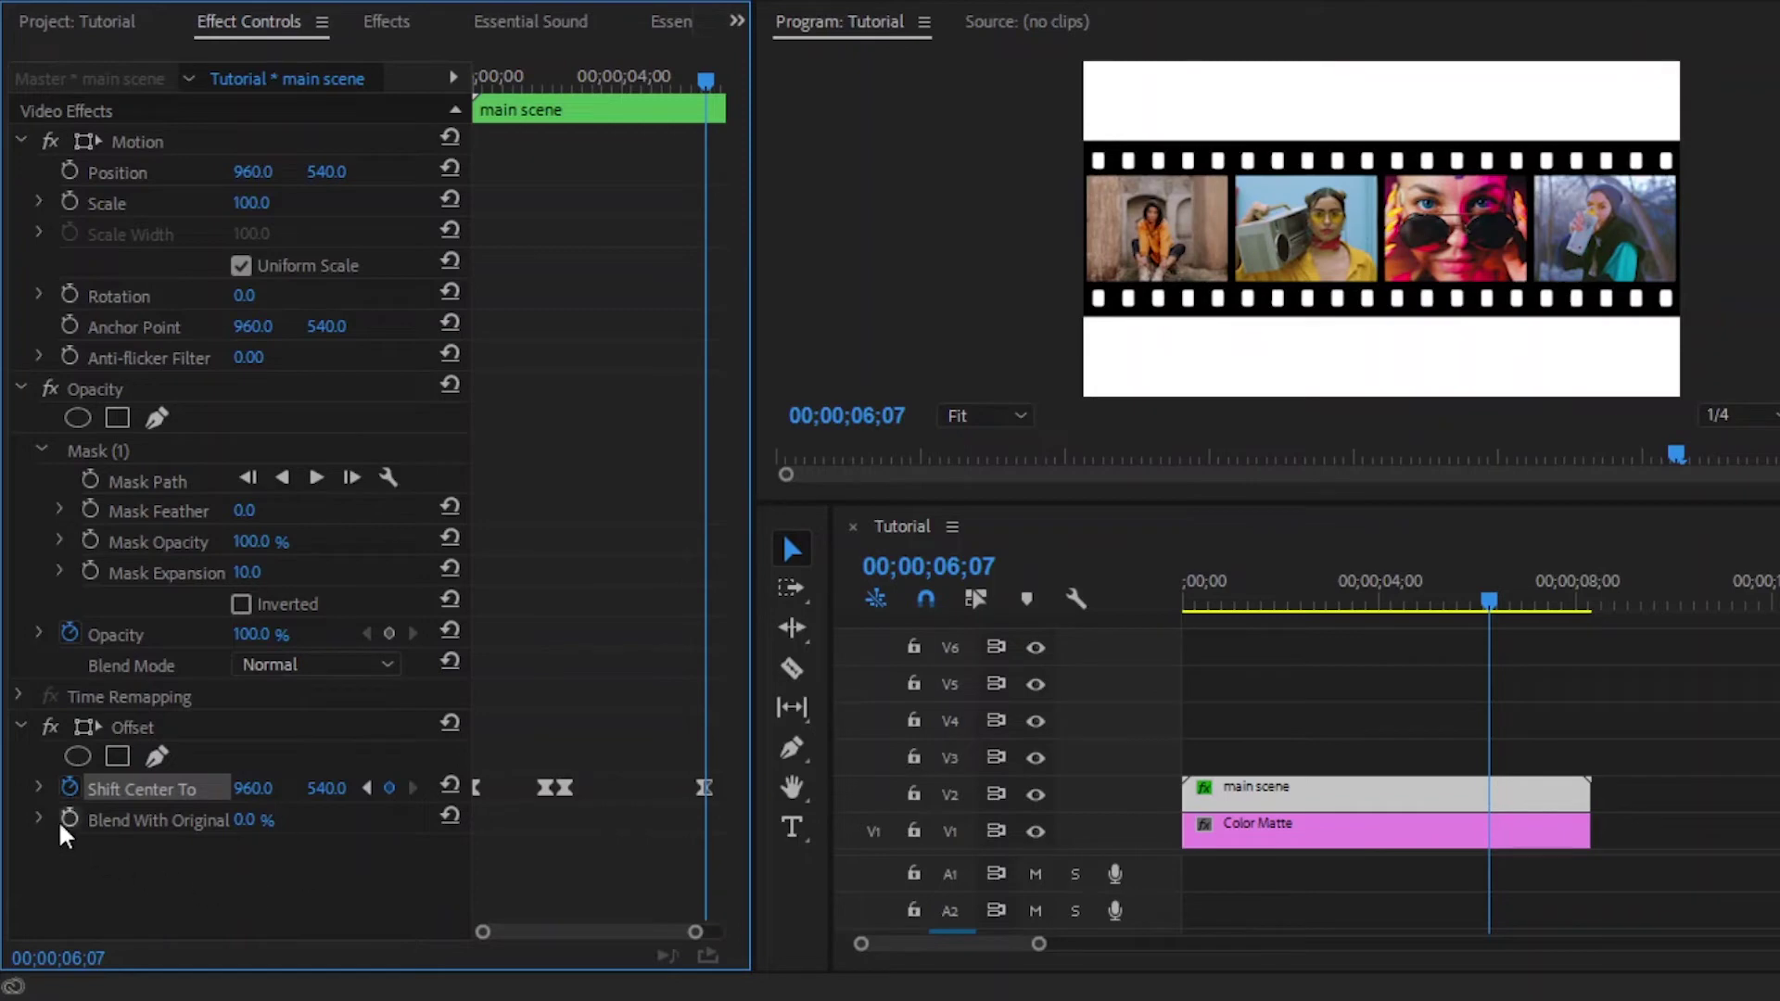
Lengthen the last Shift Center To keyframe's incoming velocity handle so the second move peaks early and slows gradually.
left_click(39, 788)
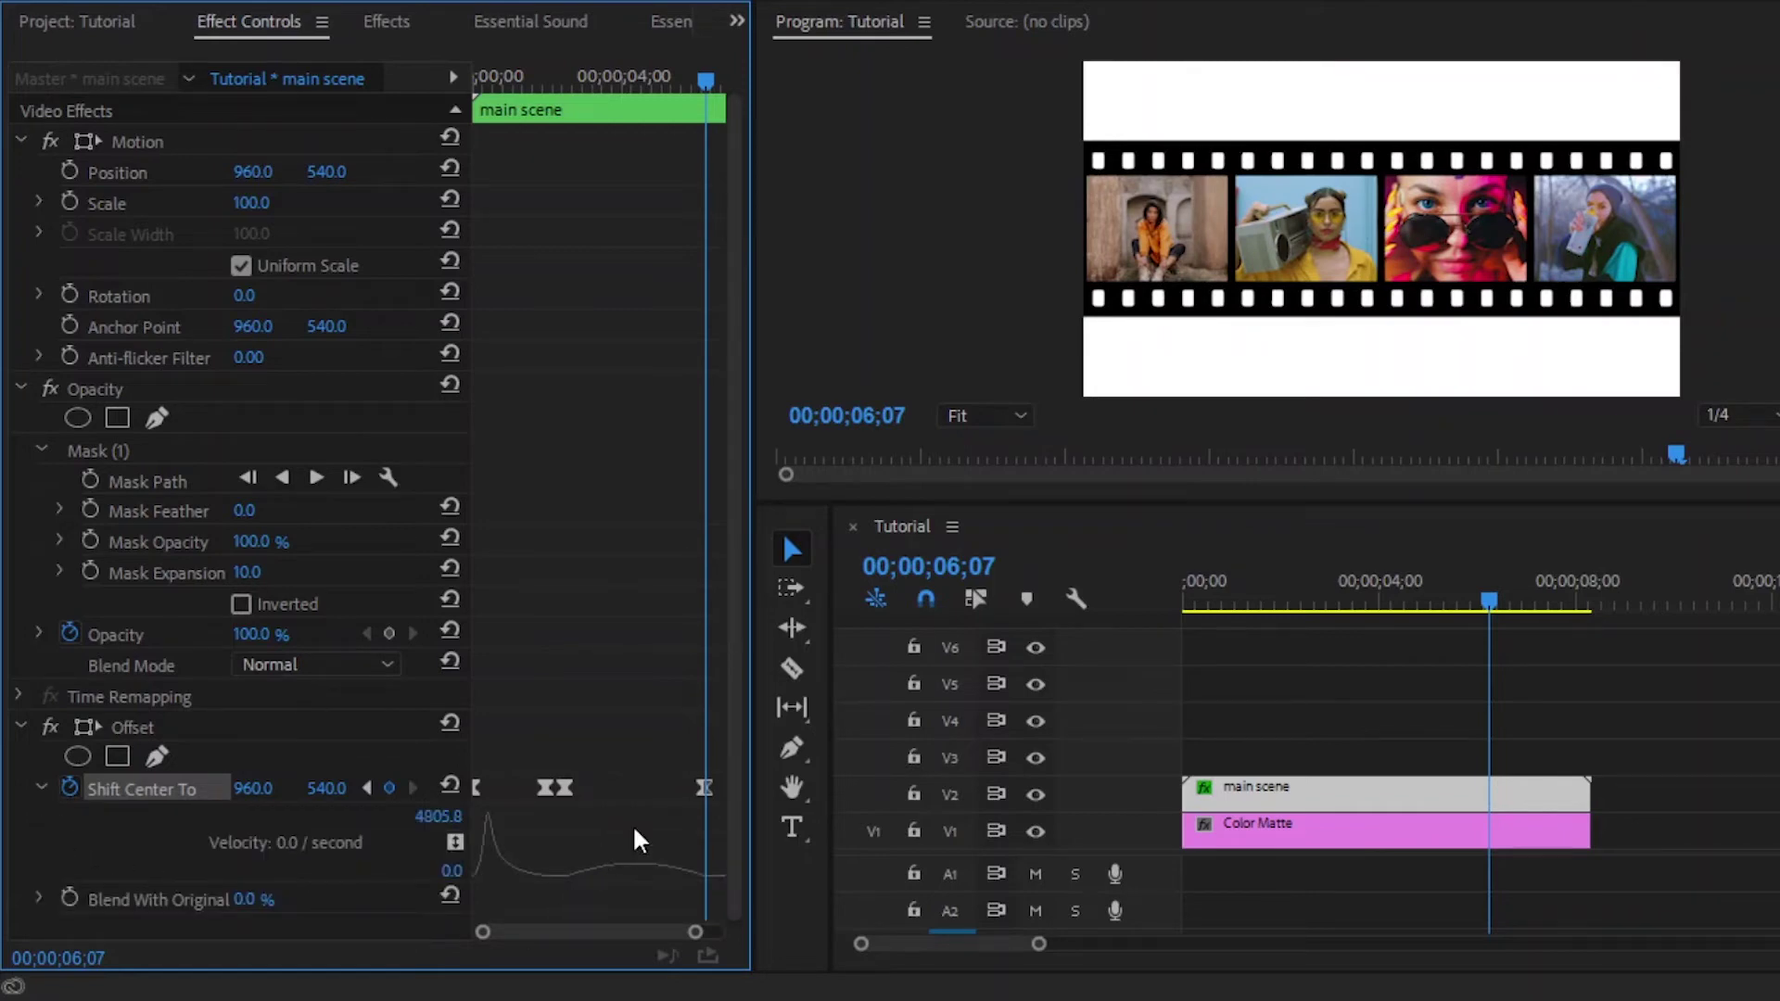
left_click(704, 790)
left_click_drag(685, 888, 638, 887)
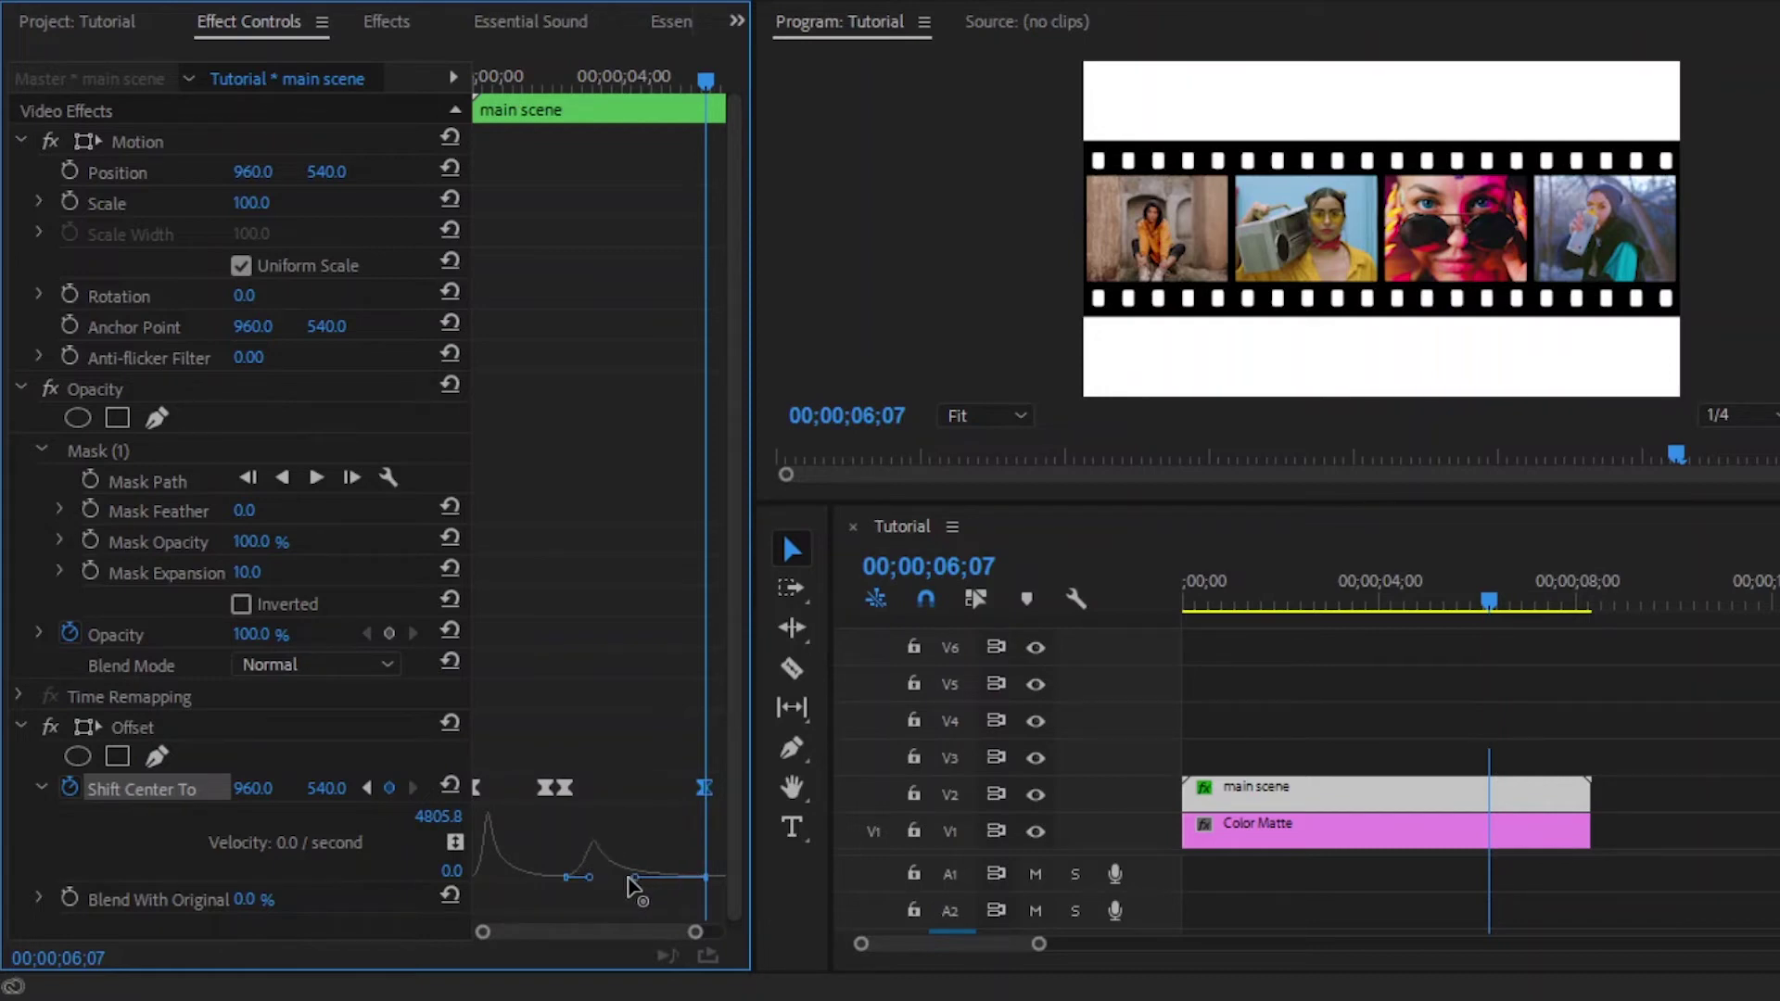
left_click(646, 899)
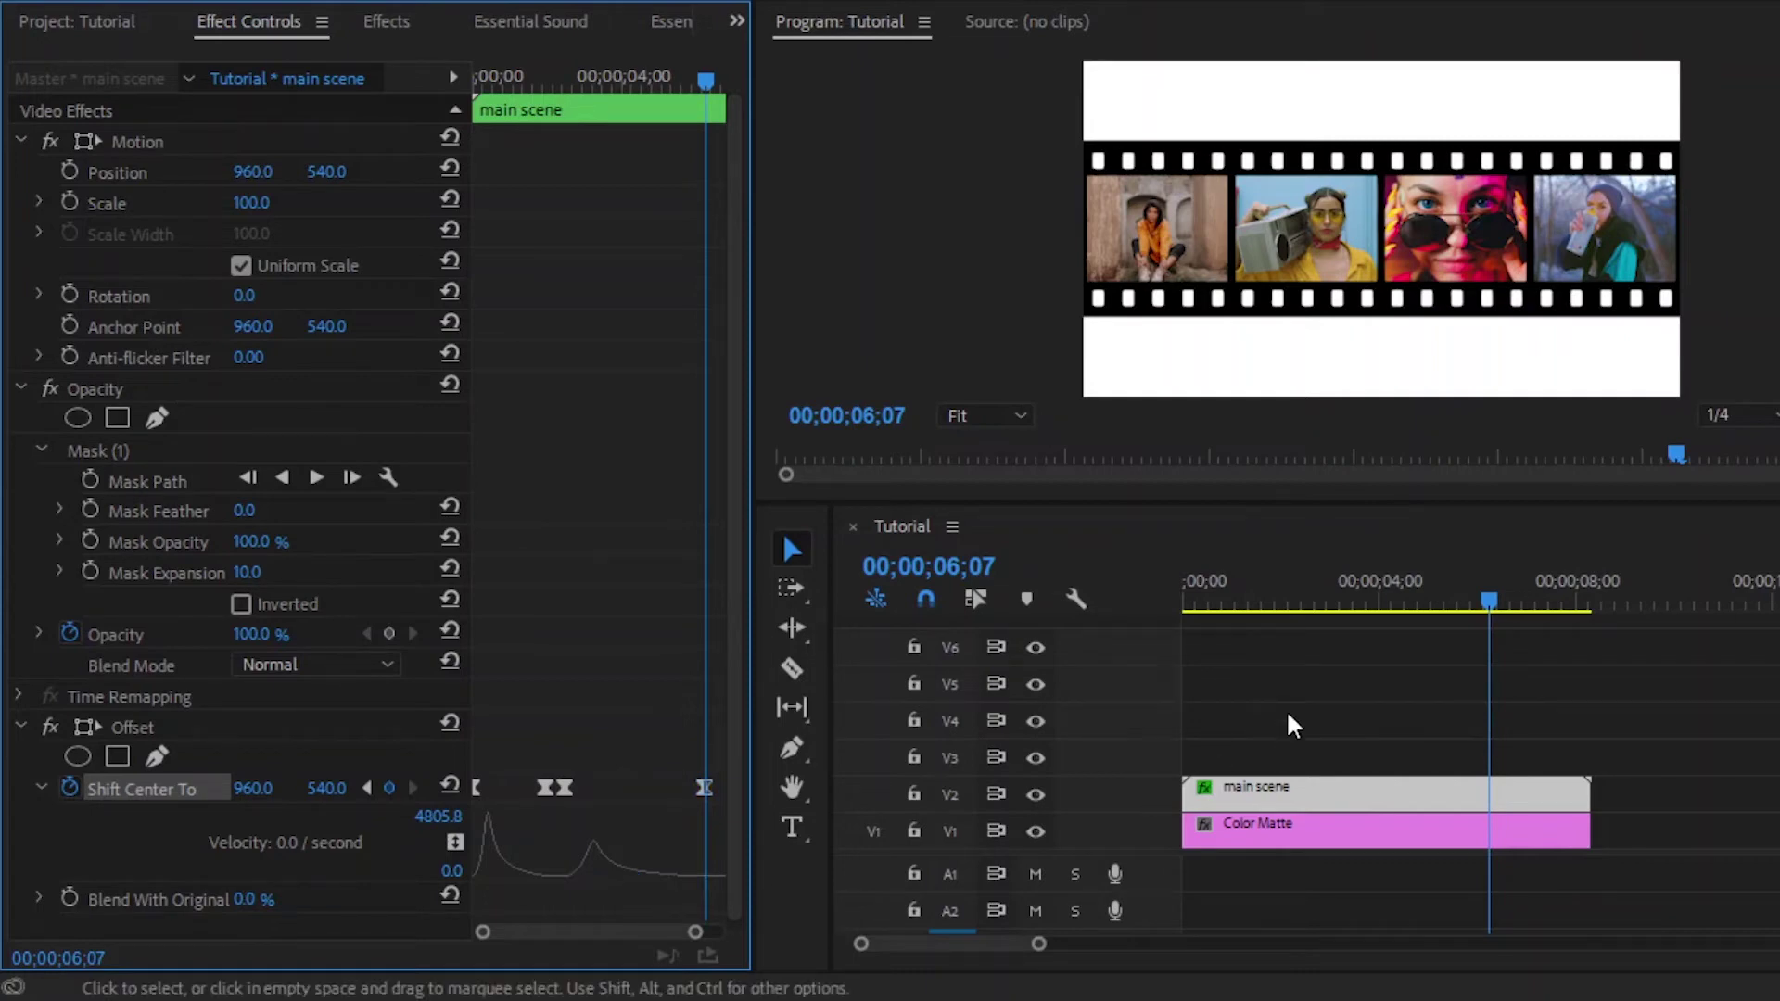
Create a new adjustment layer in the project.
left_click_drag(1246, 592, 1181, 590)
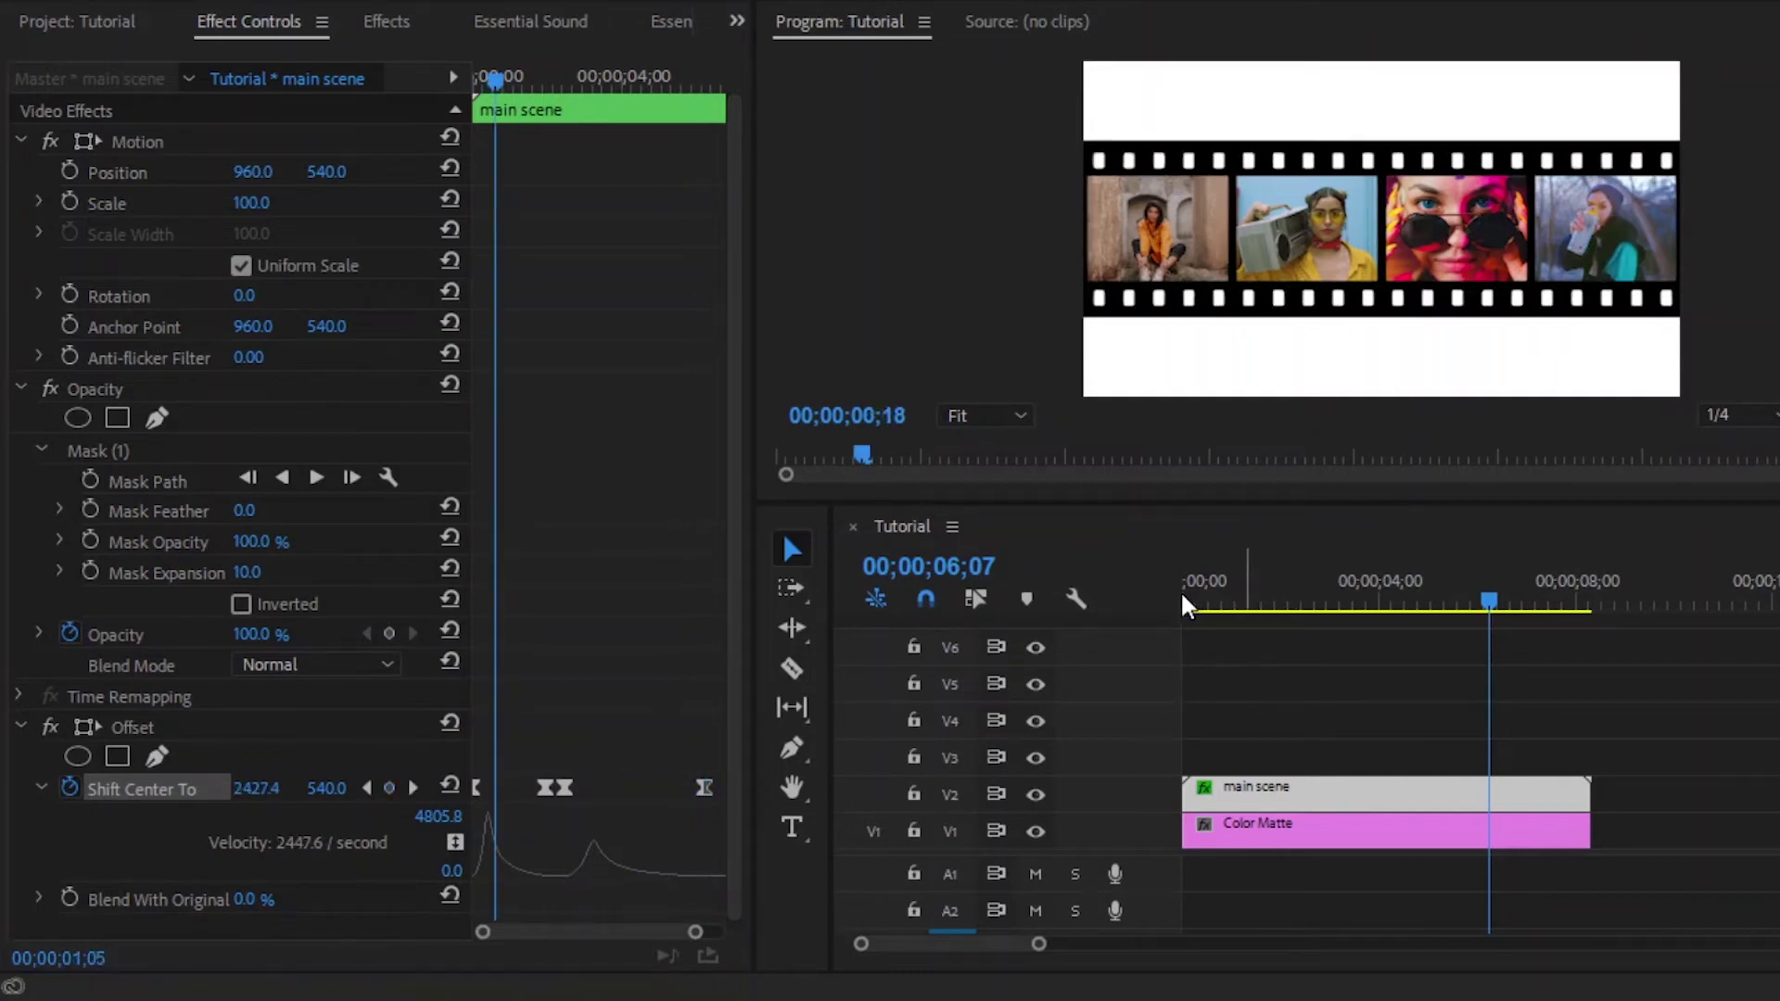
left_click(1292, 654)
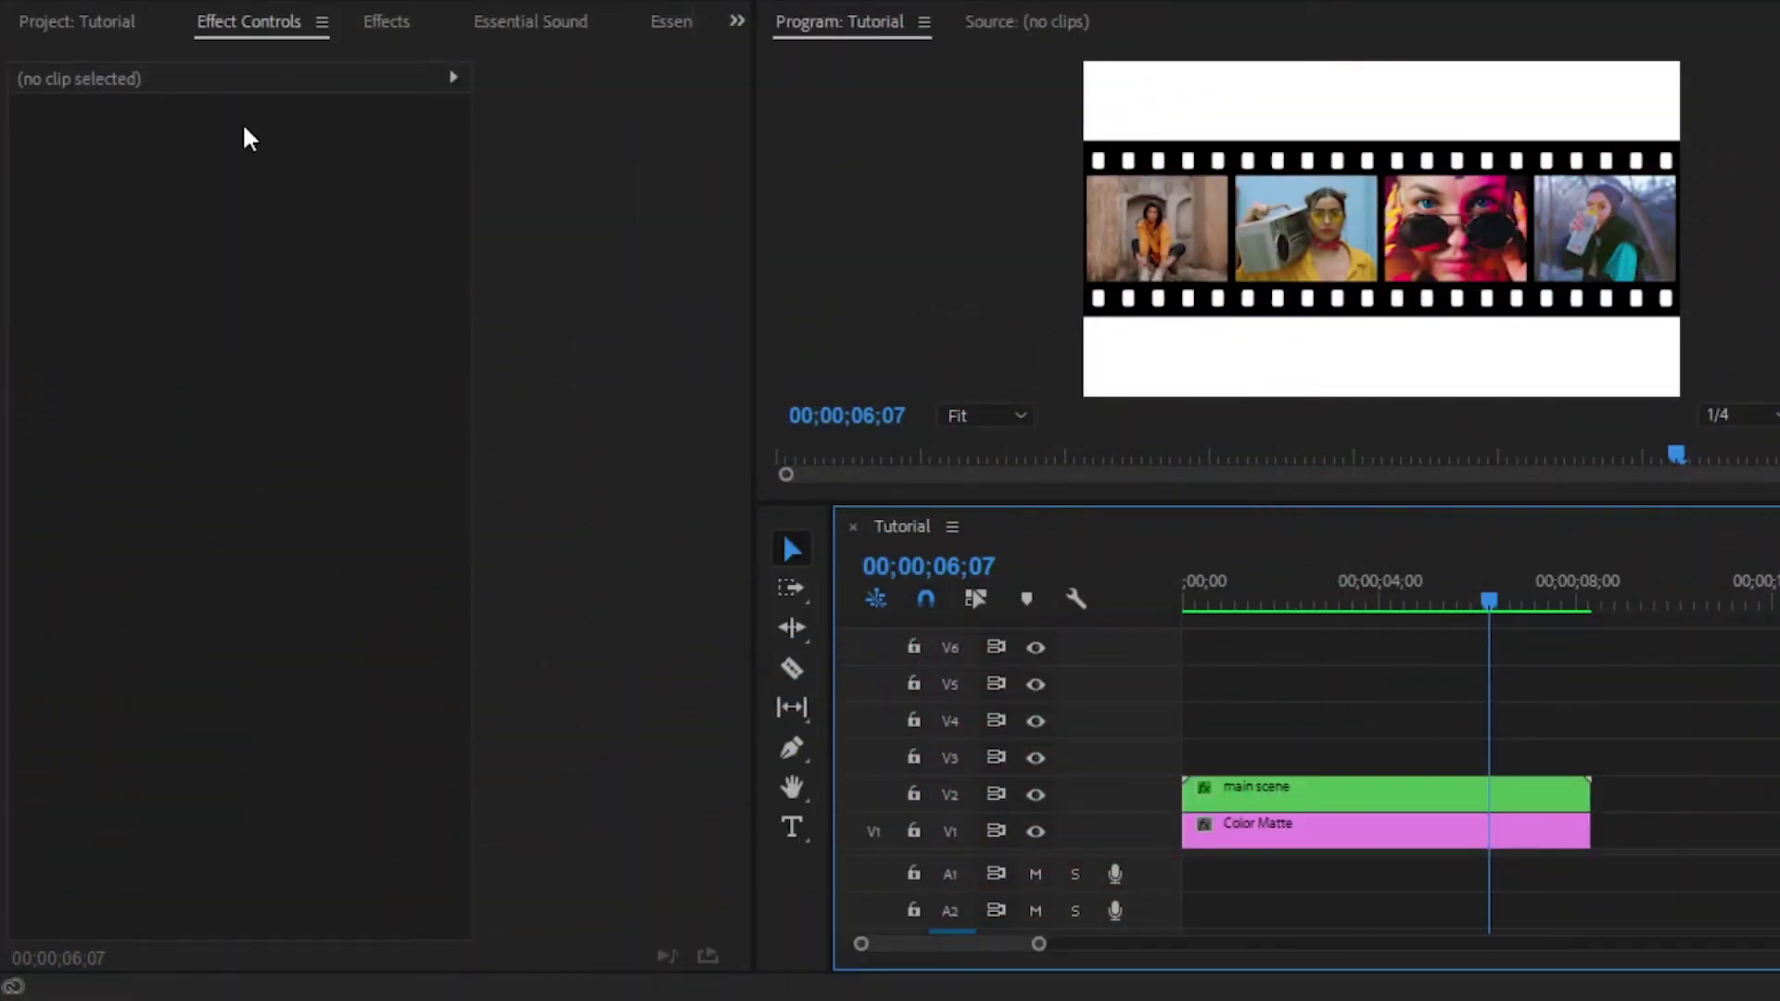
left_click(127, 27)
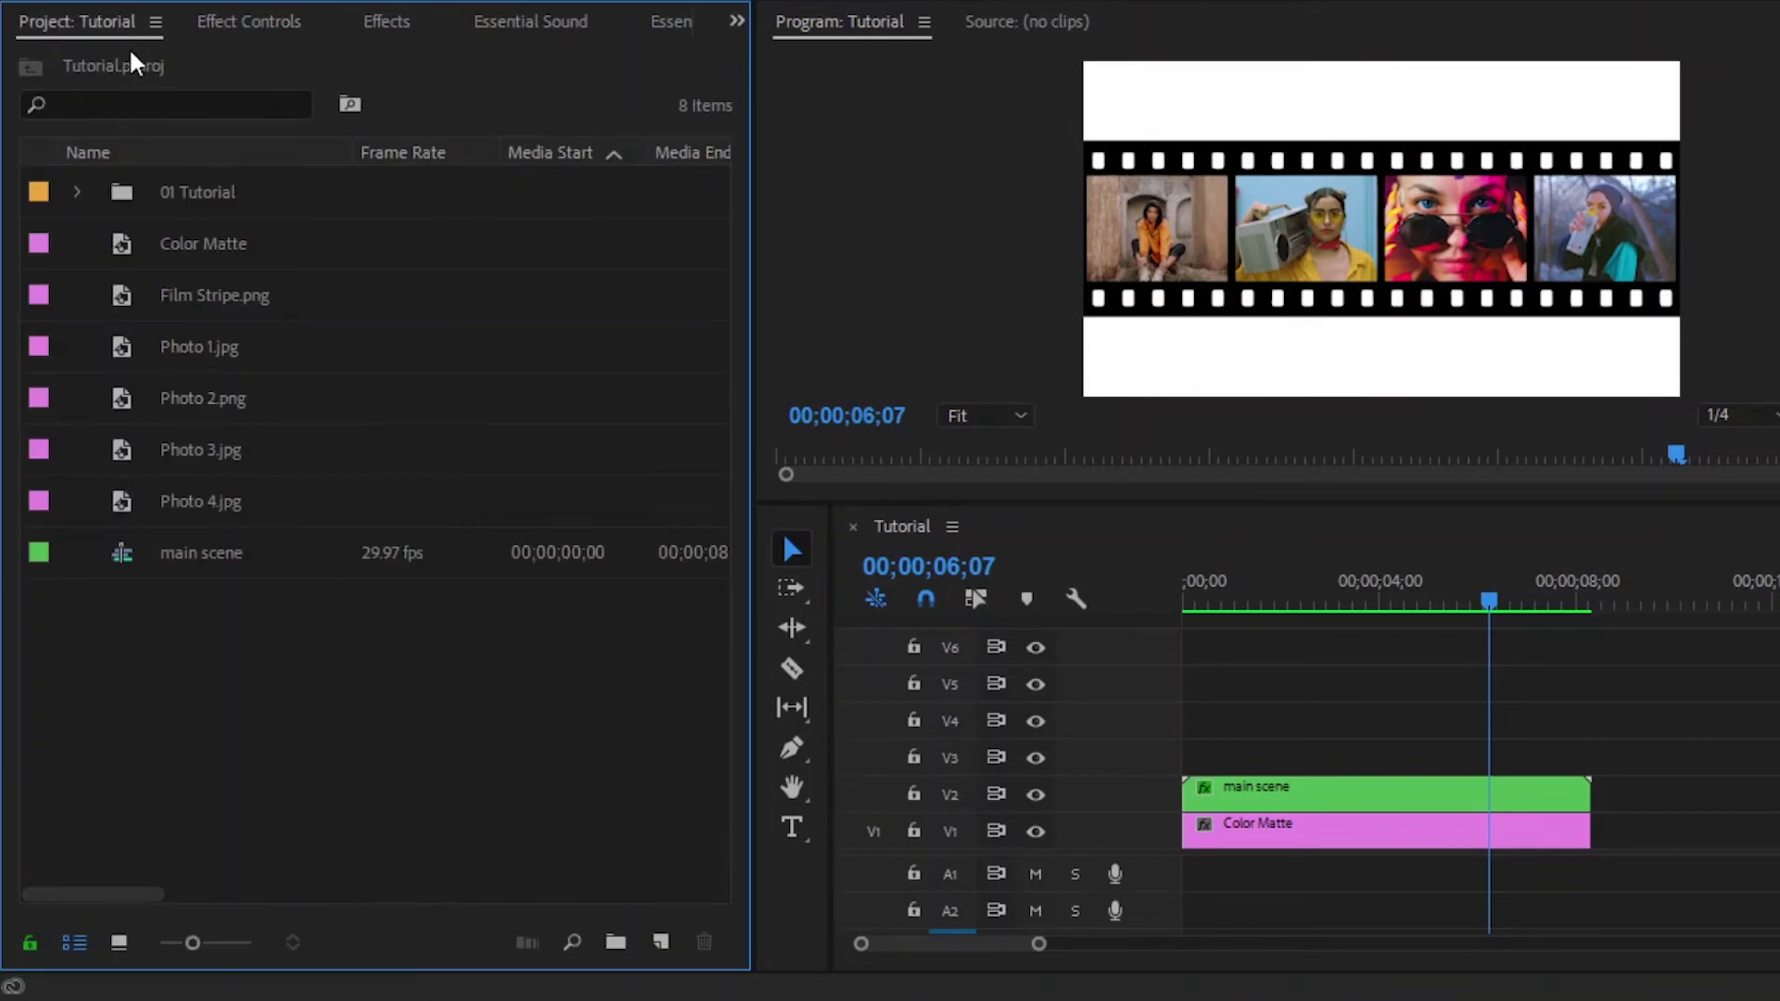
left_click(660, 942)
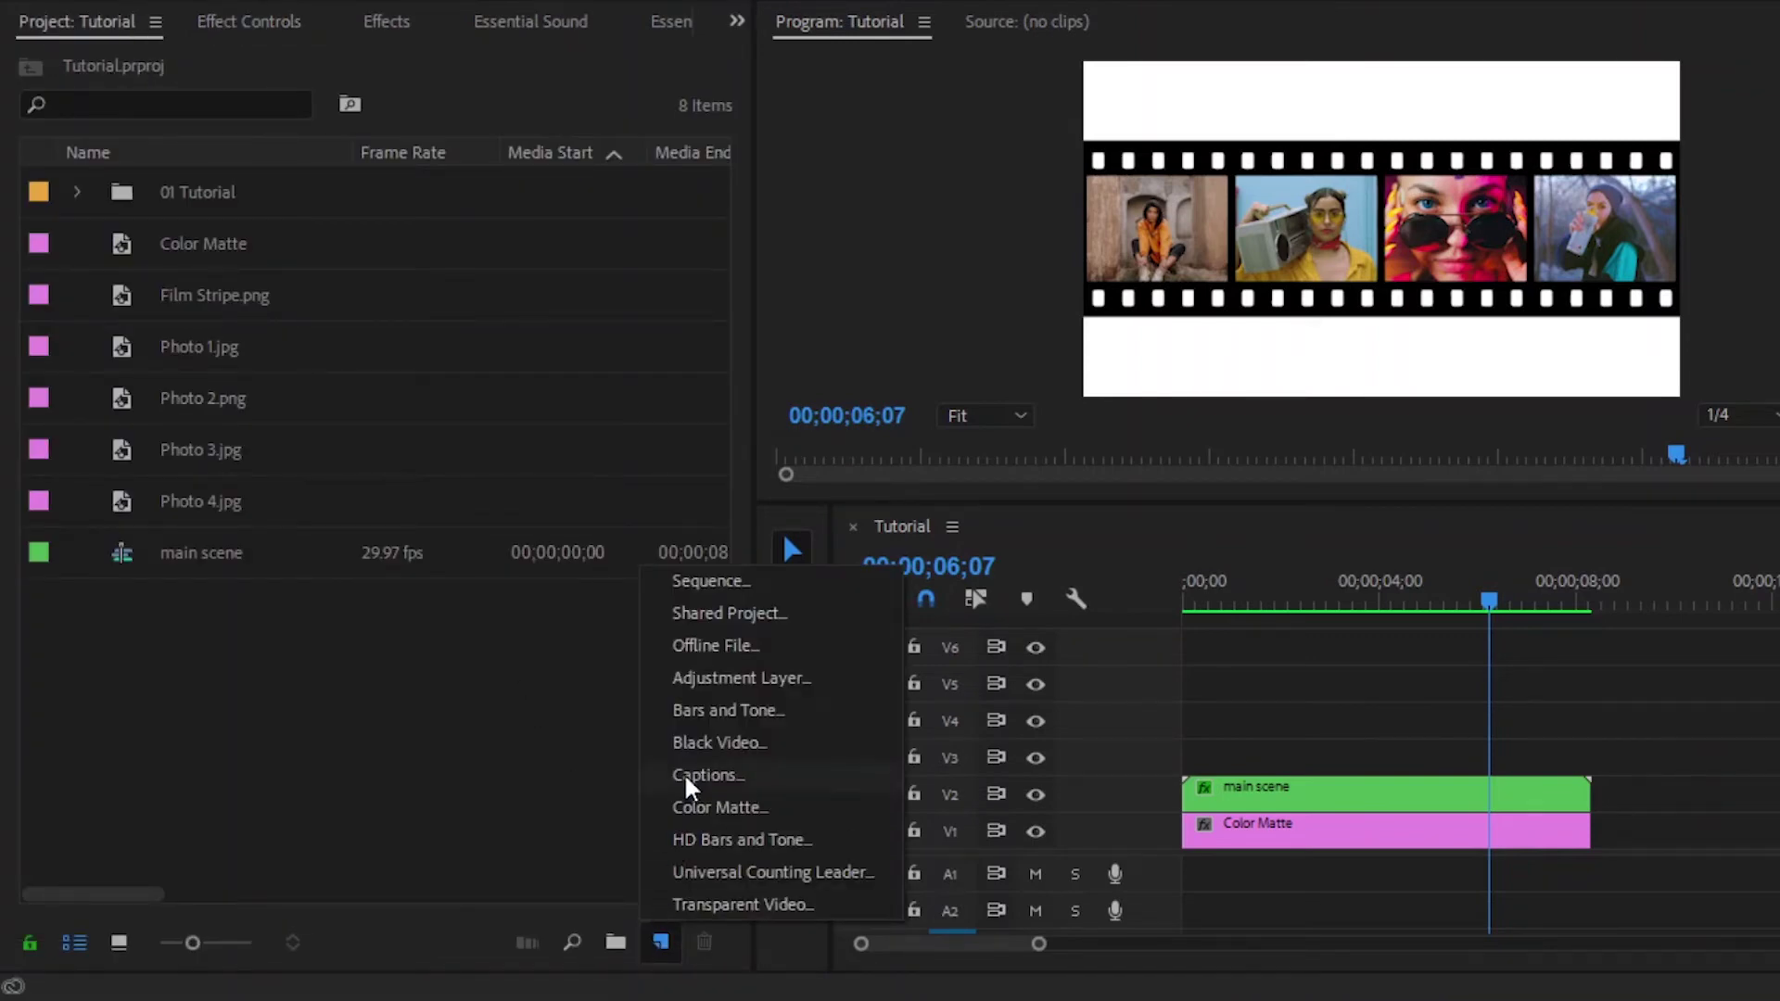
left_click(714, 676)
left_click(1038, 556)
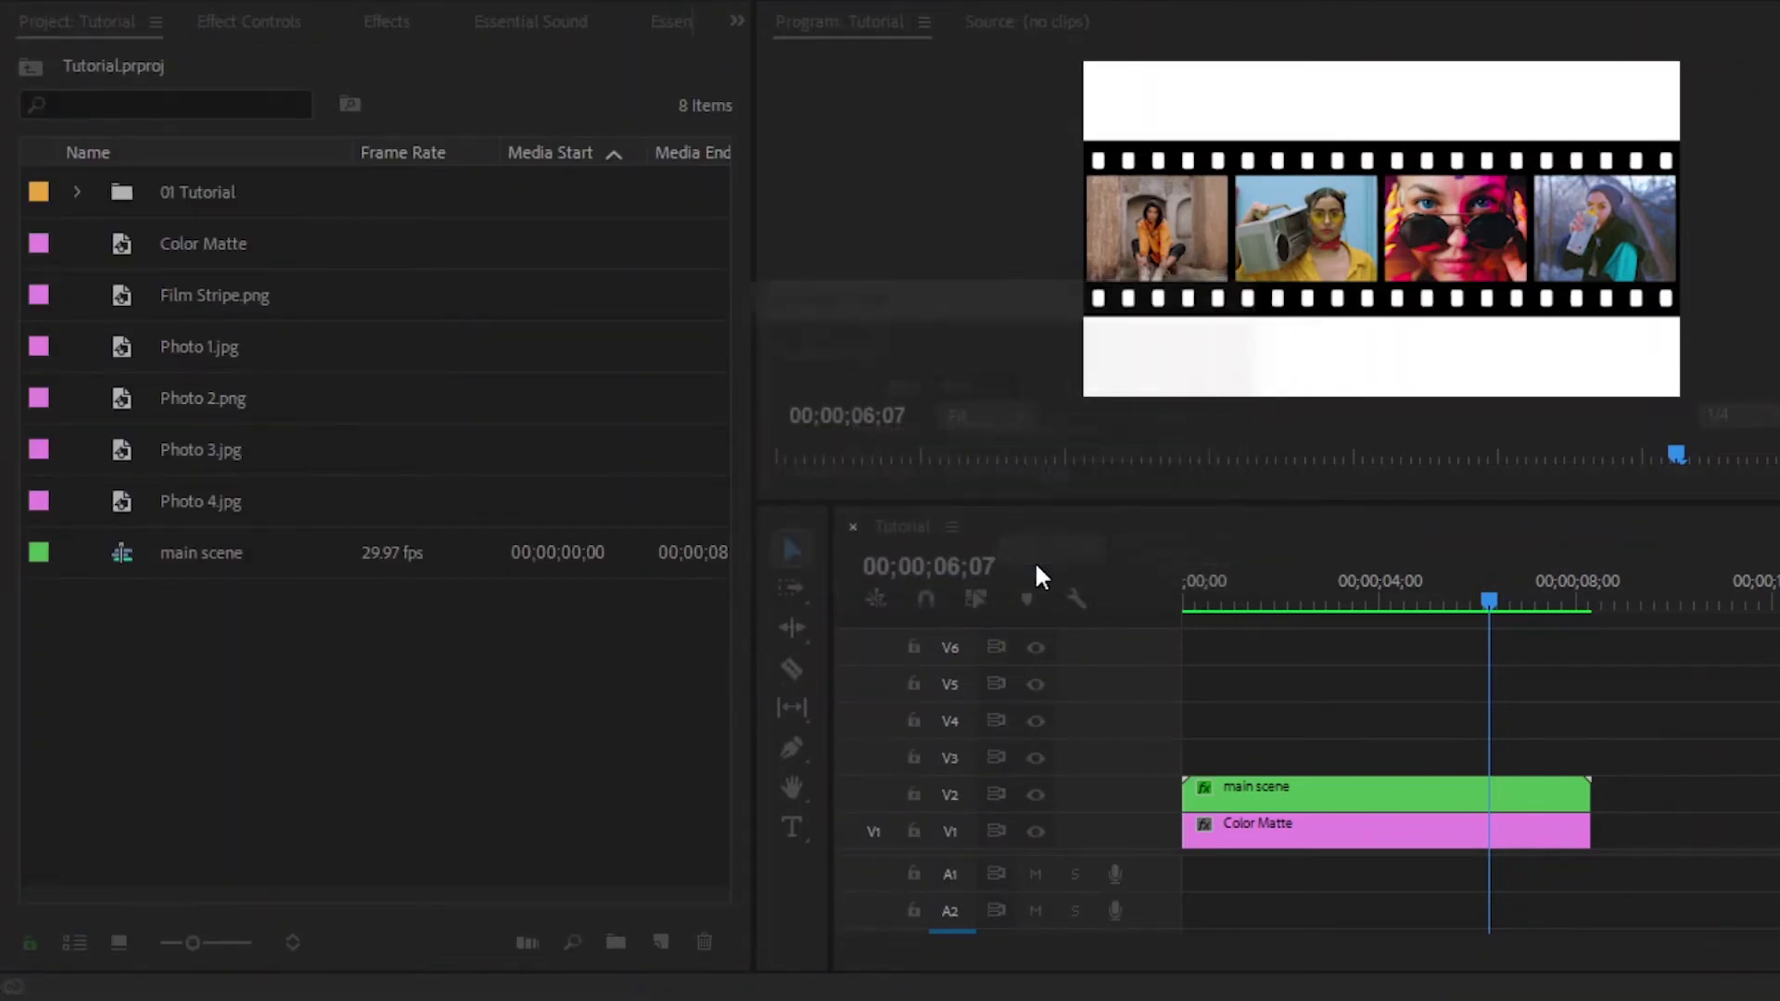
Place the adjustment layer on track V3 at the sequence start and extend it to the end of the main scene clip.
left_click_drag(127, 246, 1067, 772)
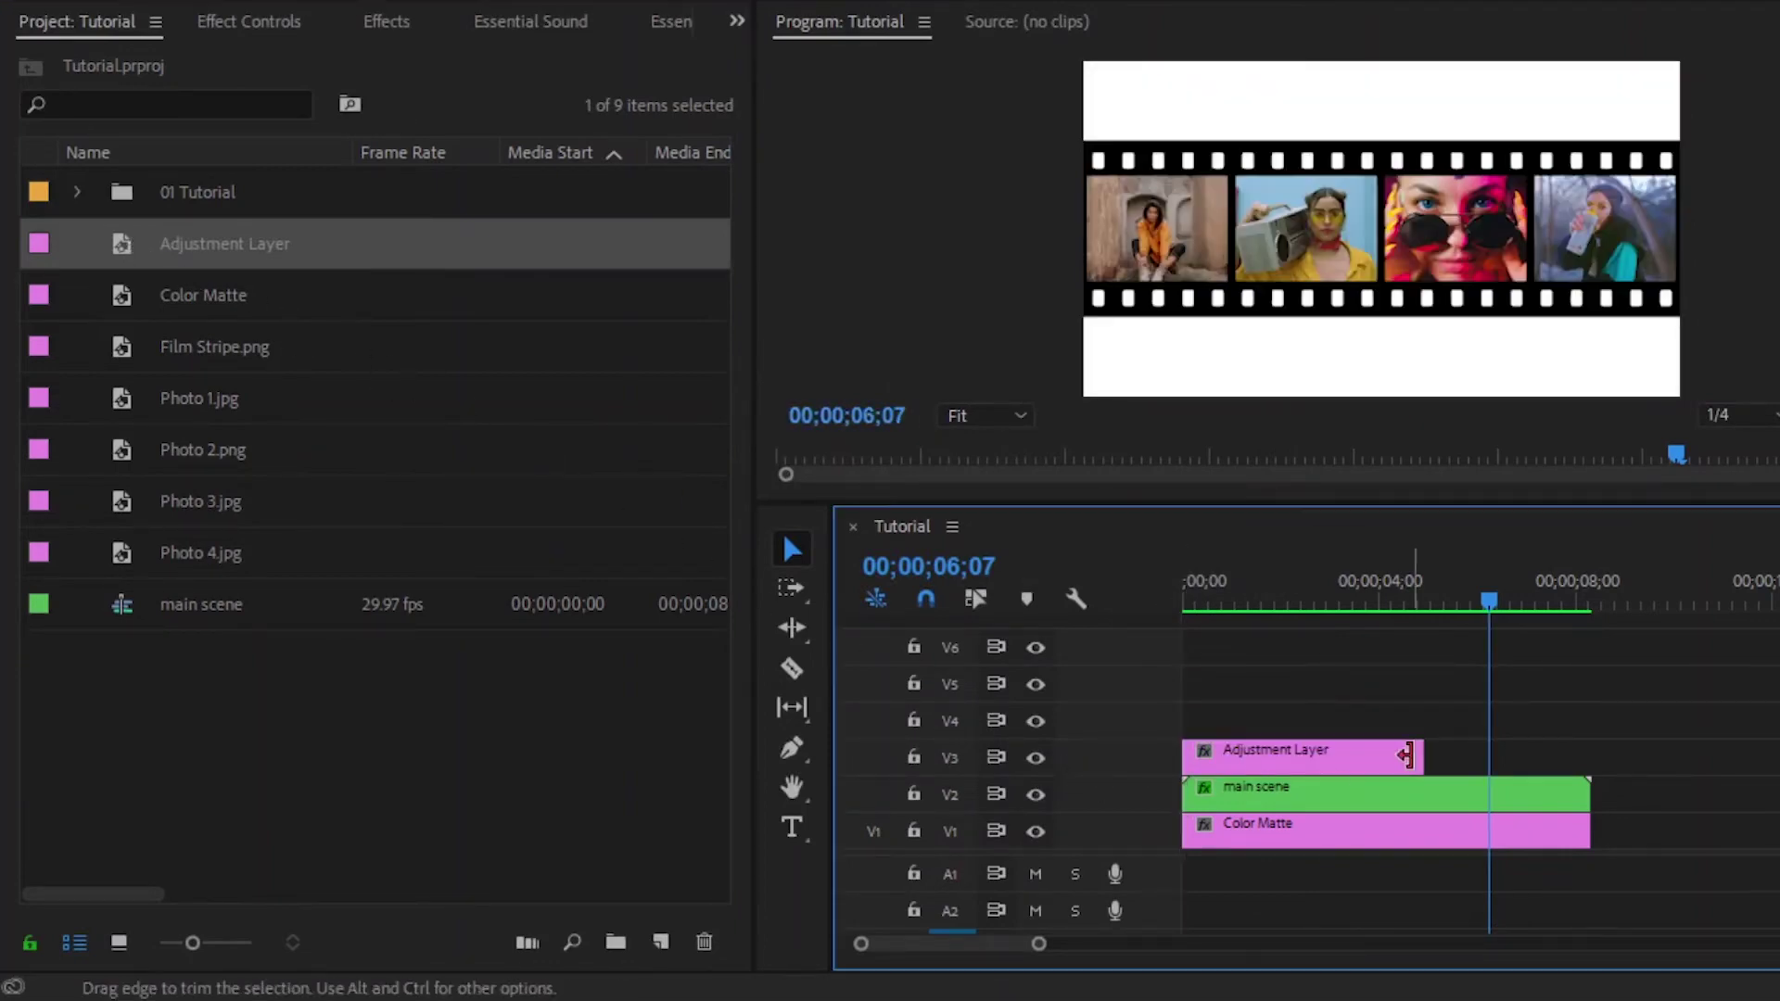
left_click_drag(1421, 759, 1589, 762)
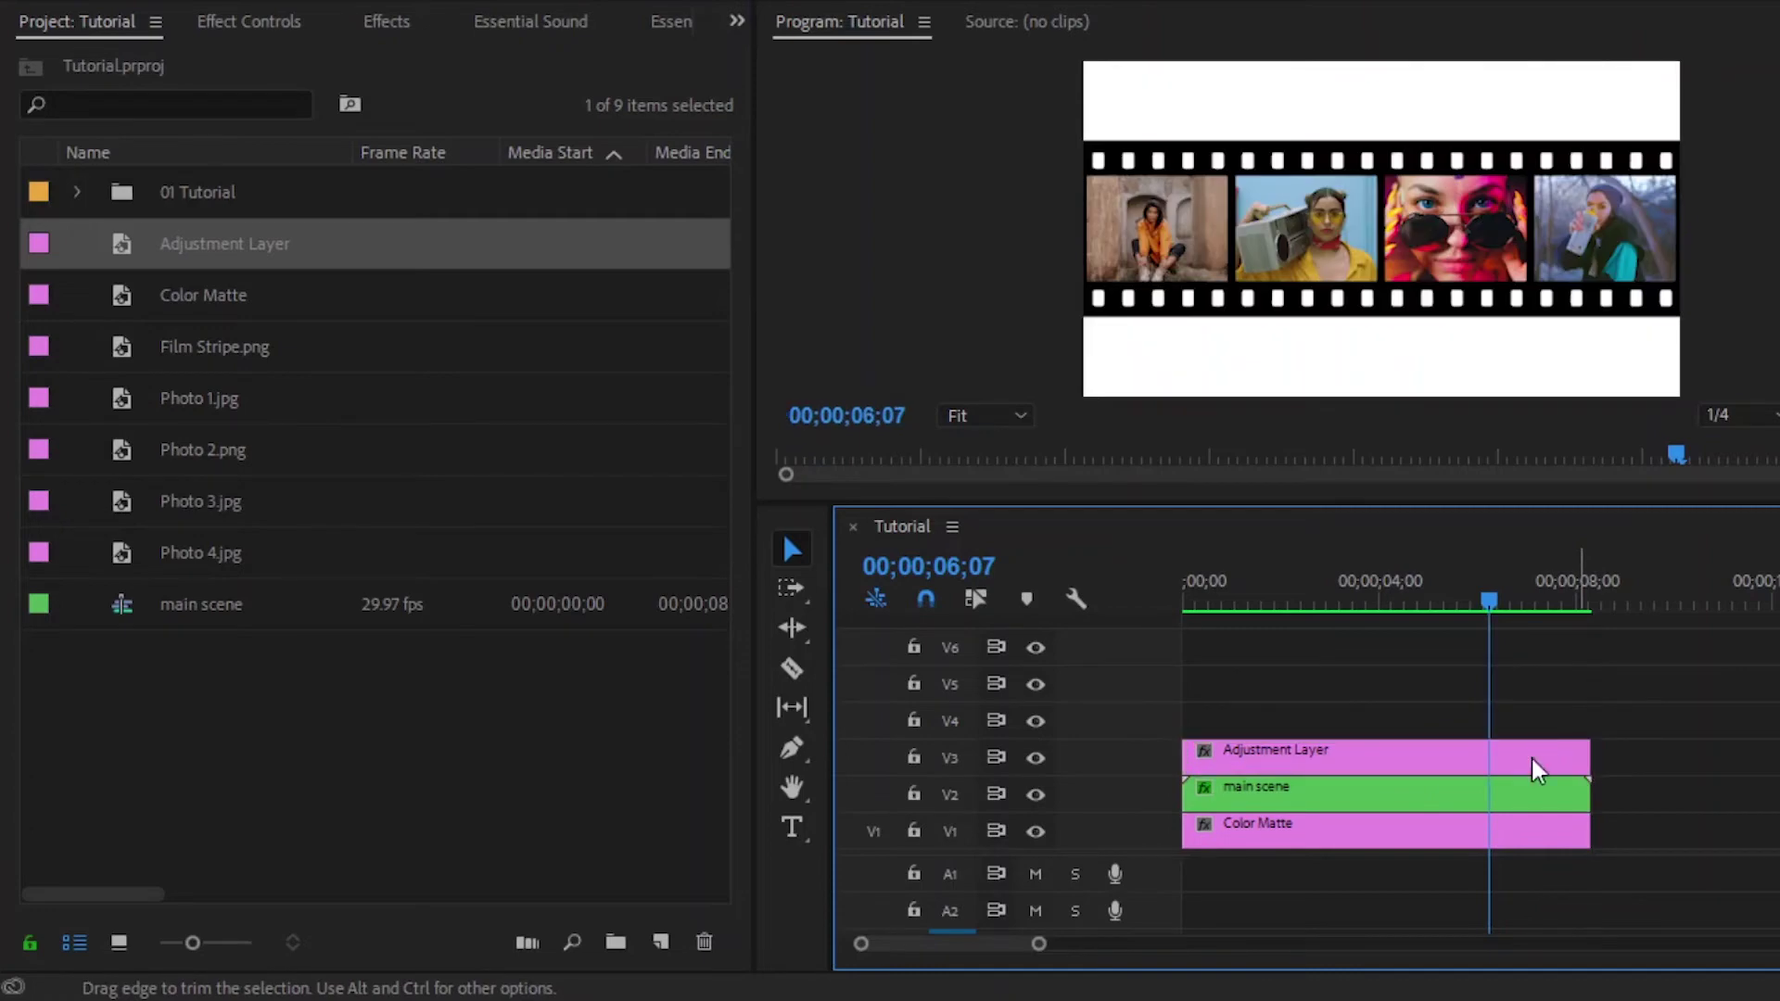
Search the effects for "transf" and apply the Distort Transform effect to the adjustment layer.
left_click(1440, 769)
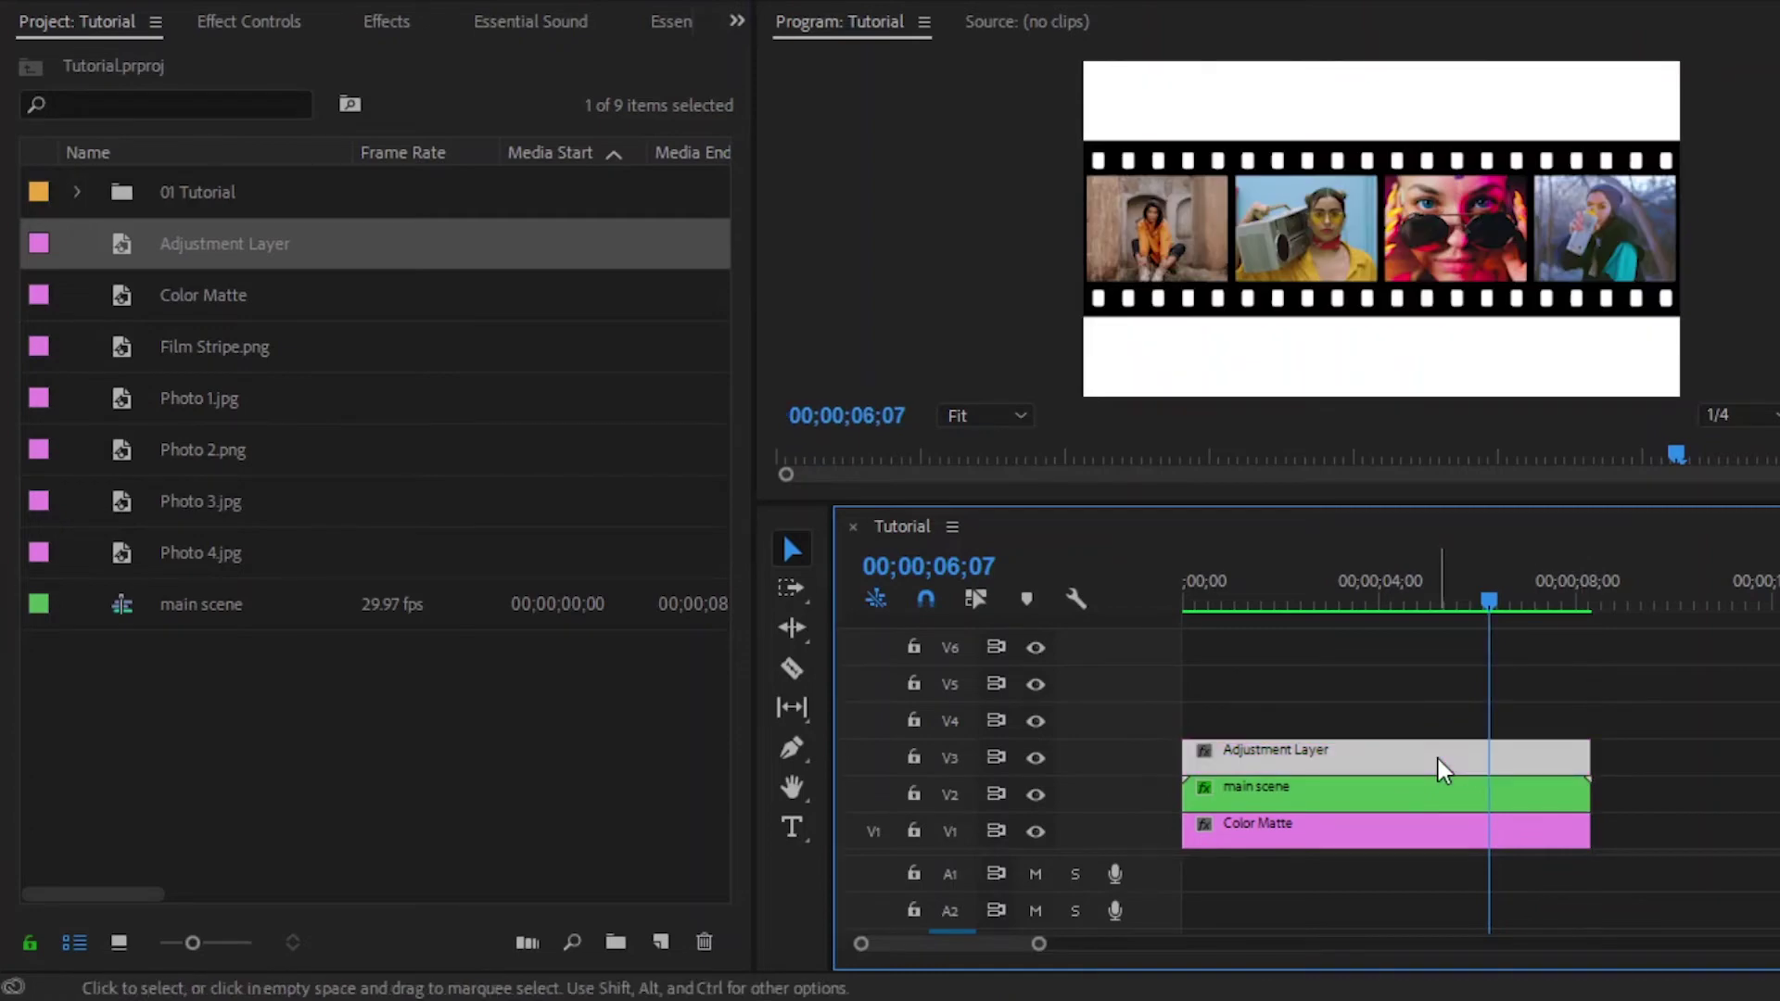
left_click(386, 23)
left_click(302, 63)
left_click(269, 61)
type("transf")
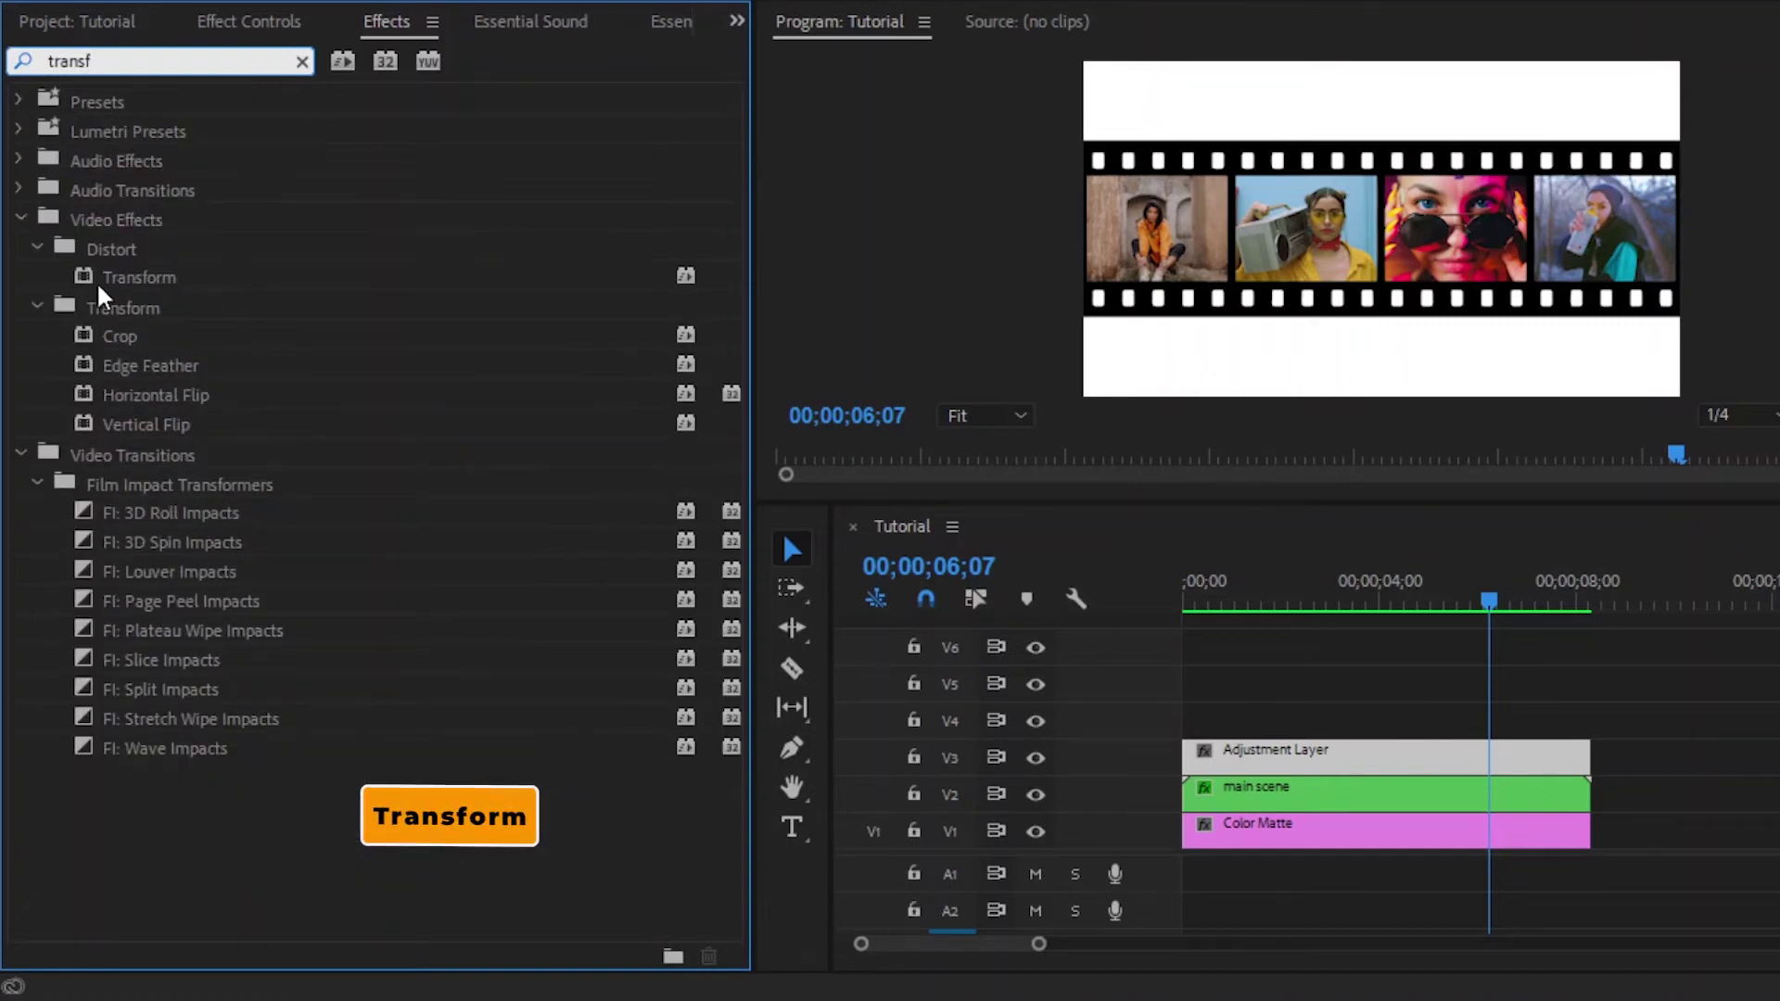
left_click_drag(83, 276, 1215, 759)
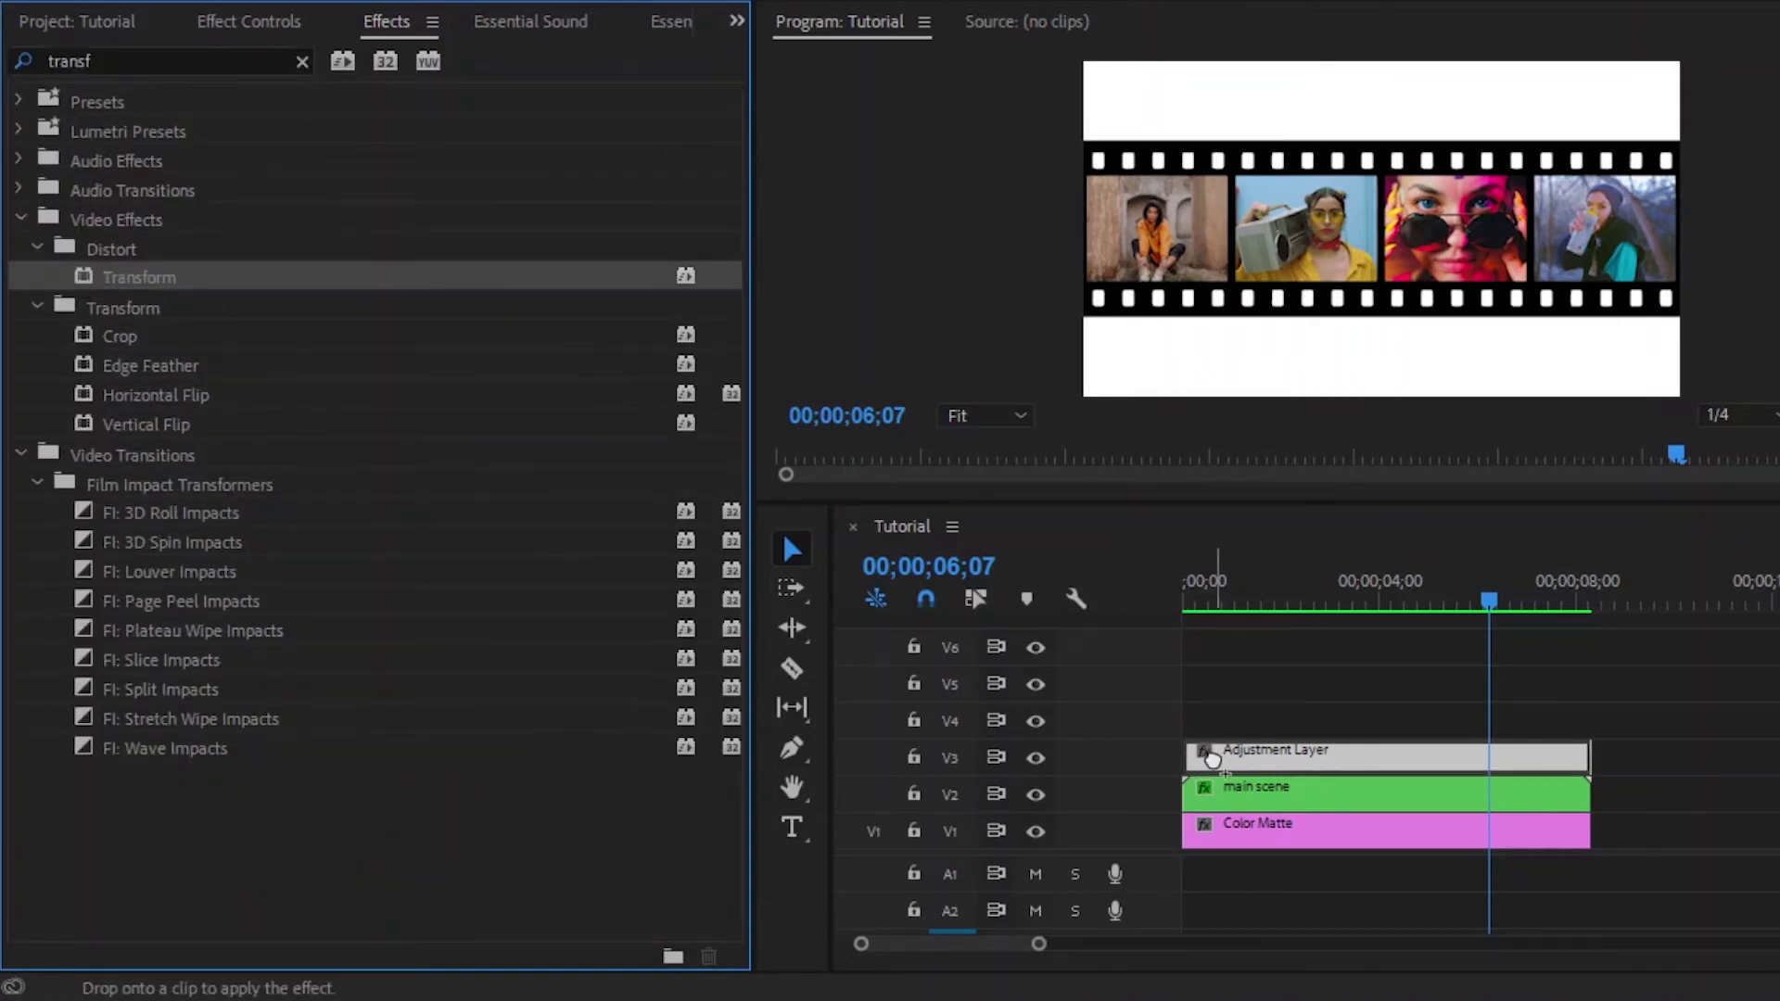
Add a Transform Scale keyframe with a value of 120 at 00;00;01;00 on the adjustment layer.
left_click(284, 26)
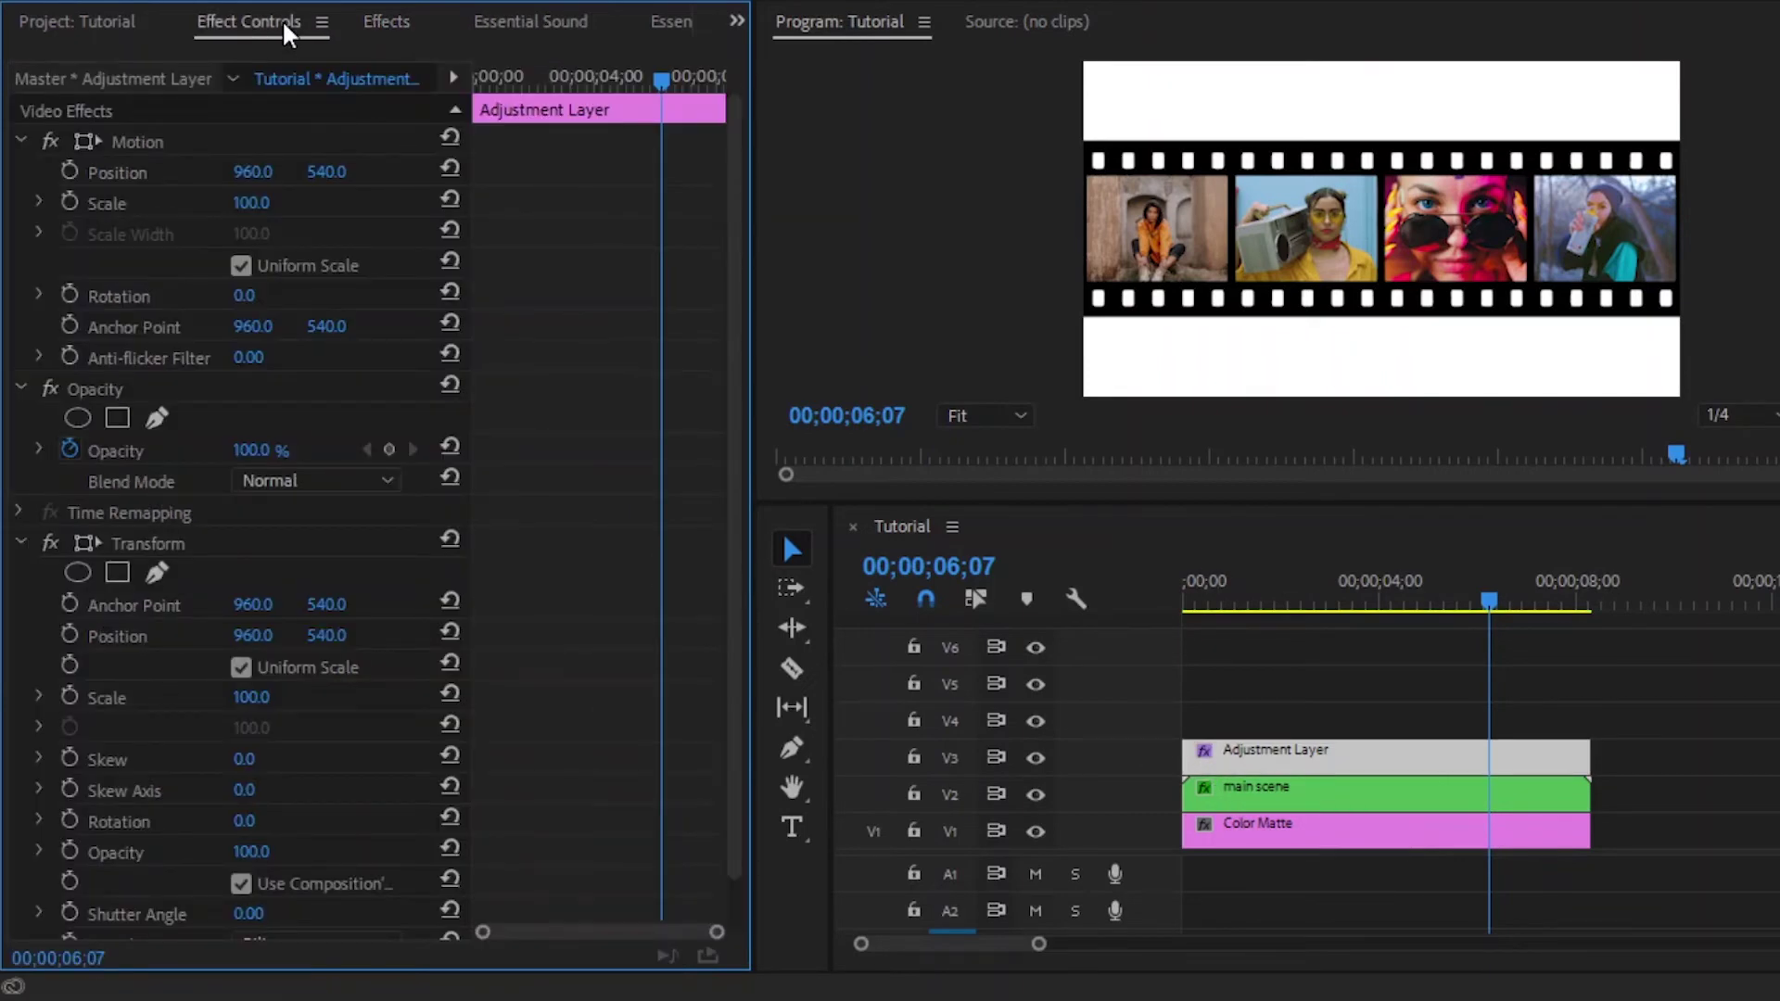
left_click(596, 76)
left_click_drag(592, 70, 501, 76)
left_click_drag(719, 935, 671, 927)
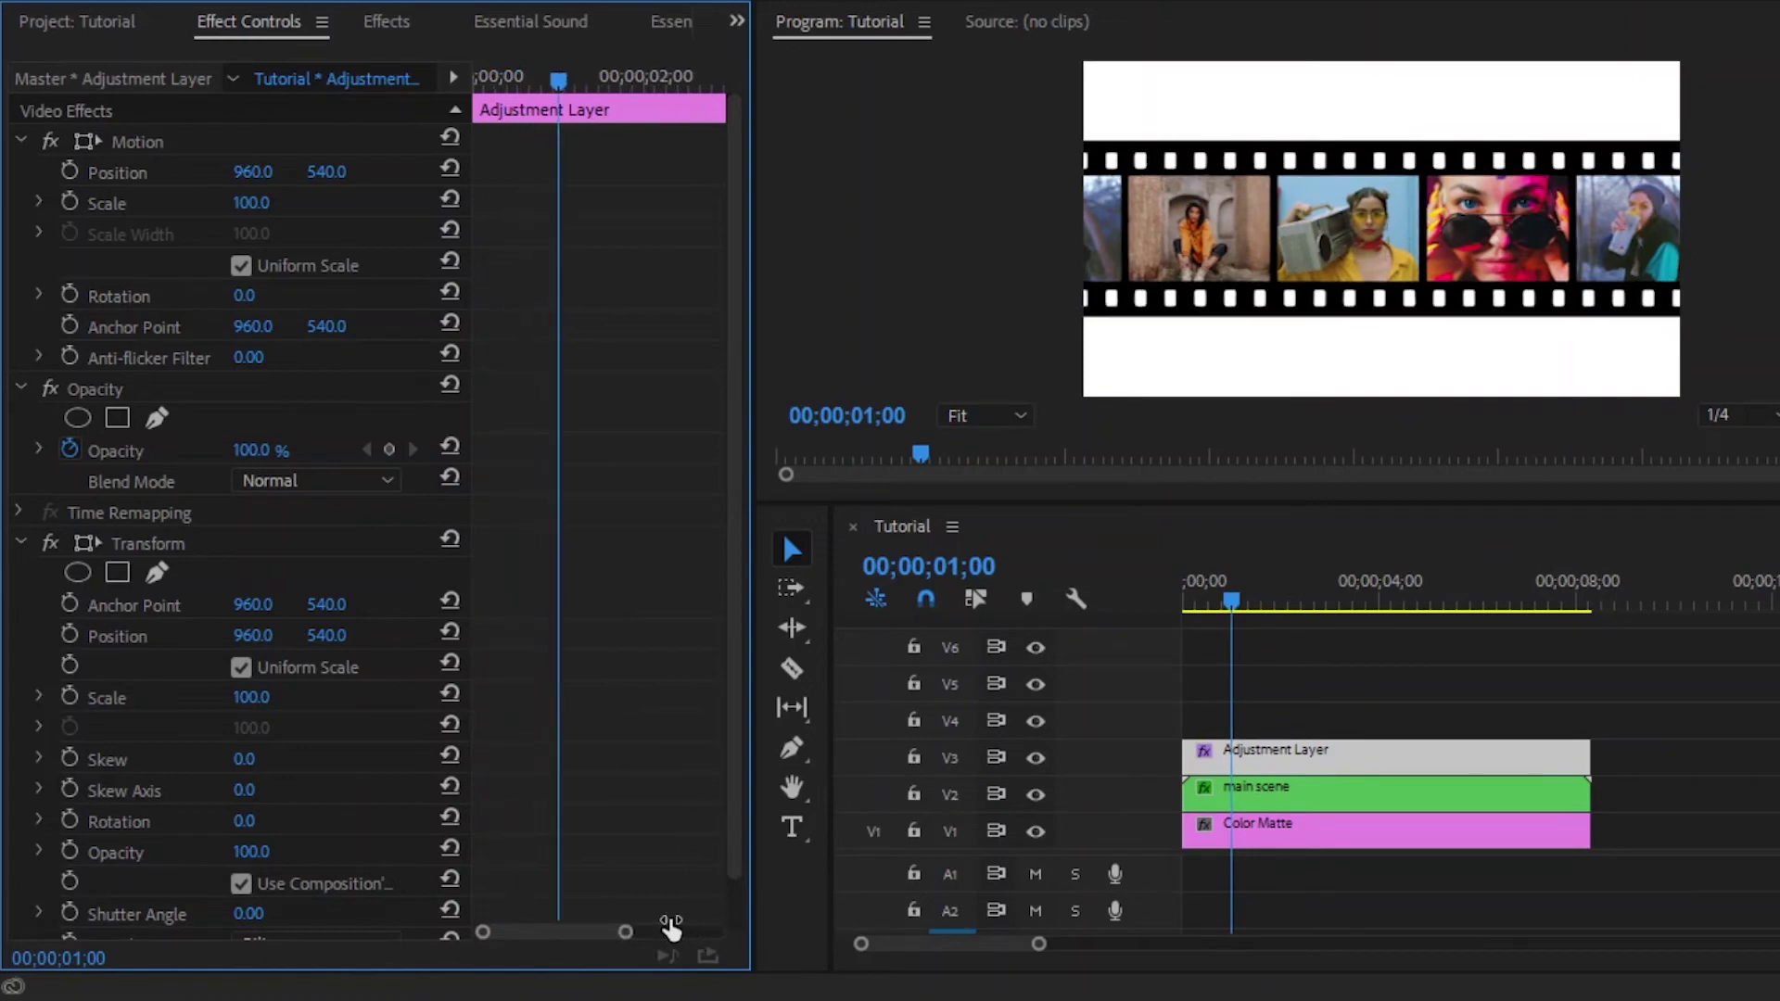
scroll(600, 941, "right", 2)
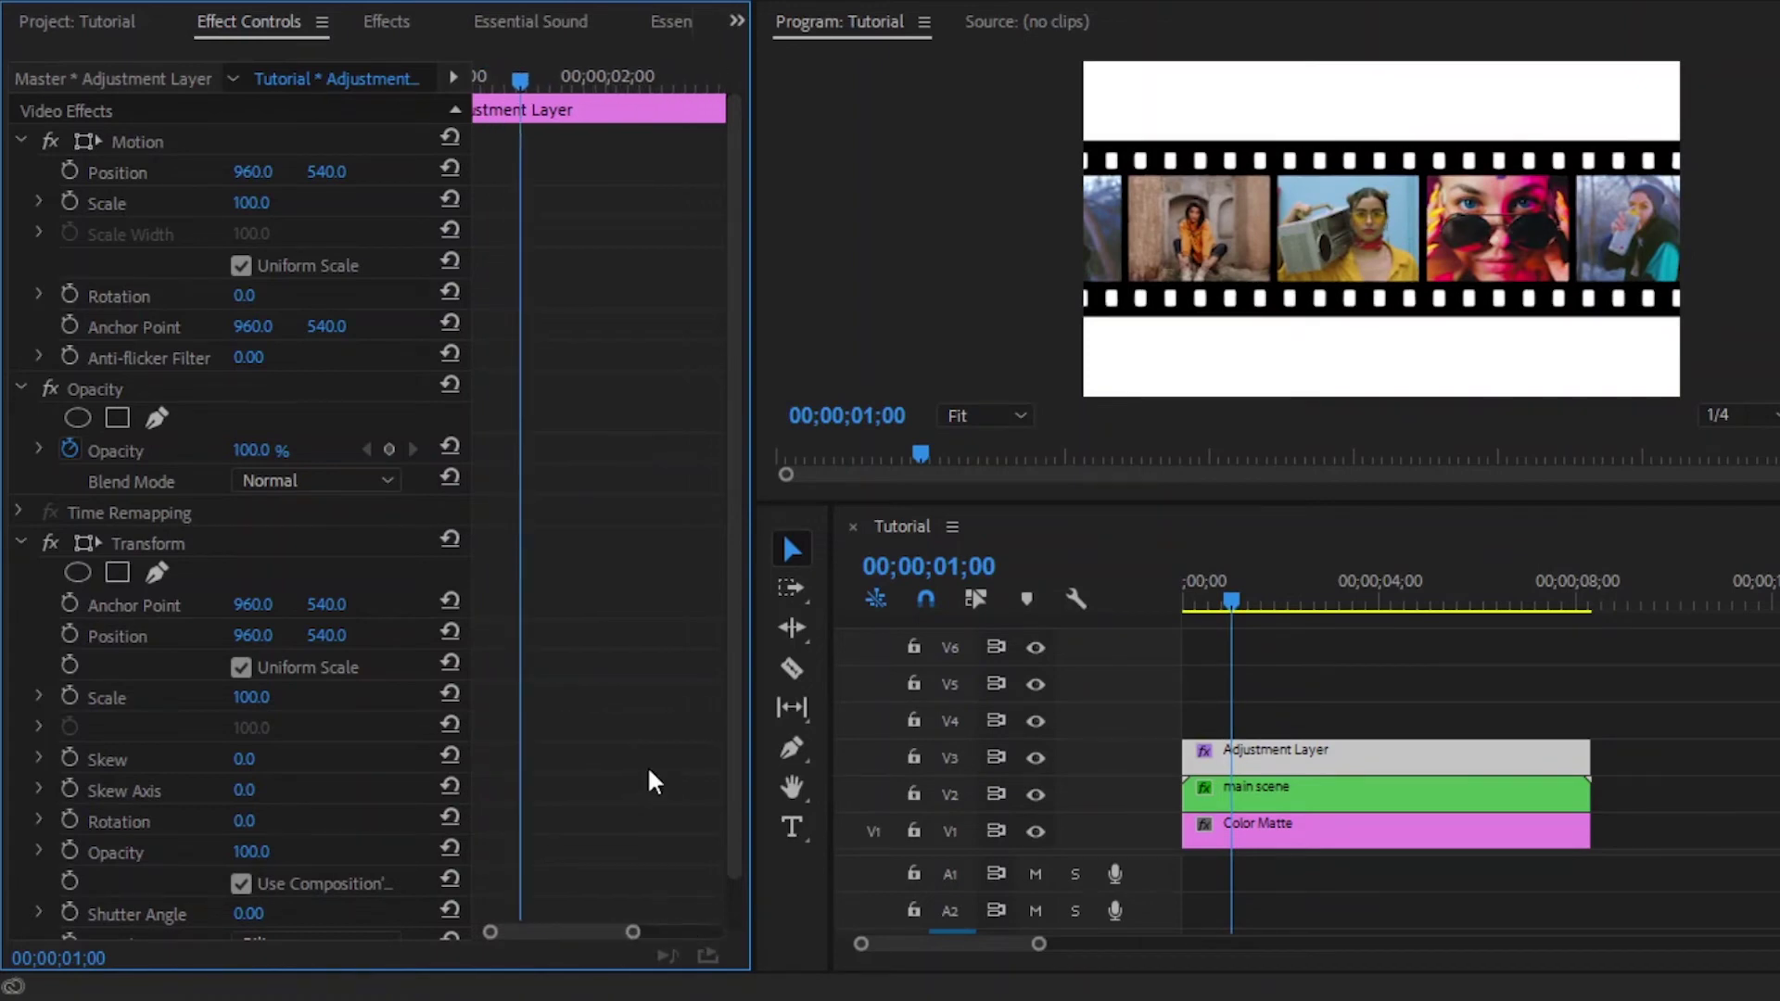
left_click(70, 697)
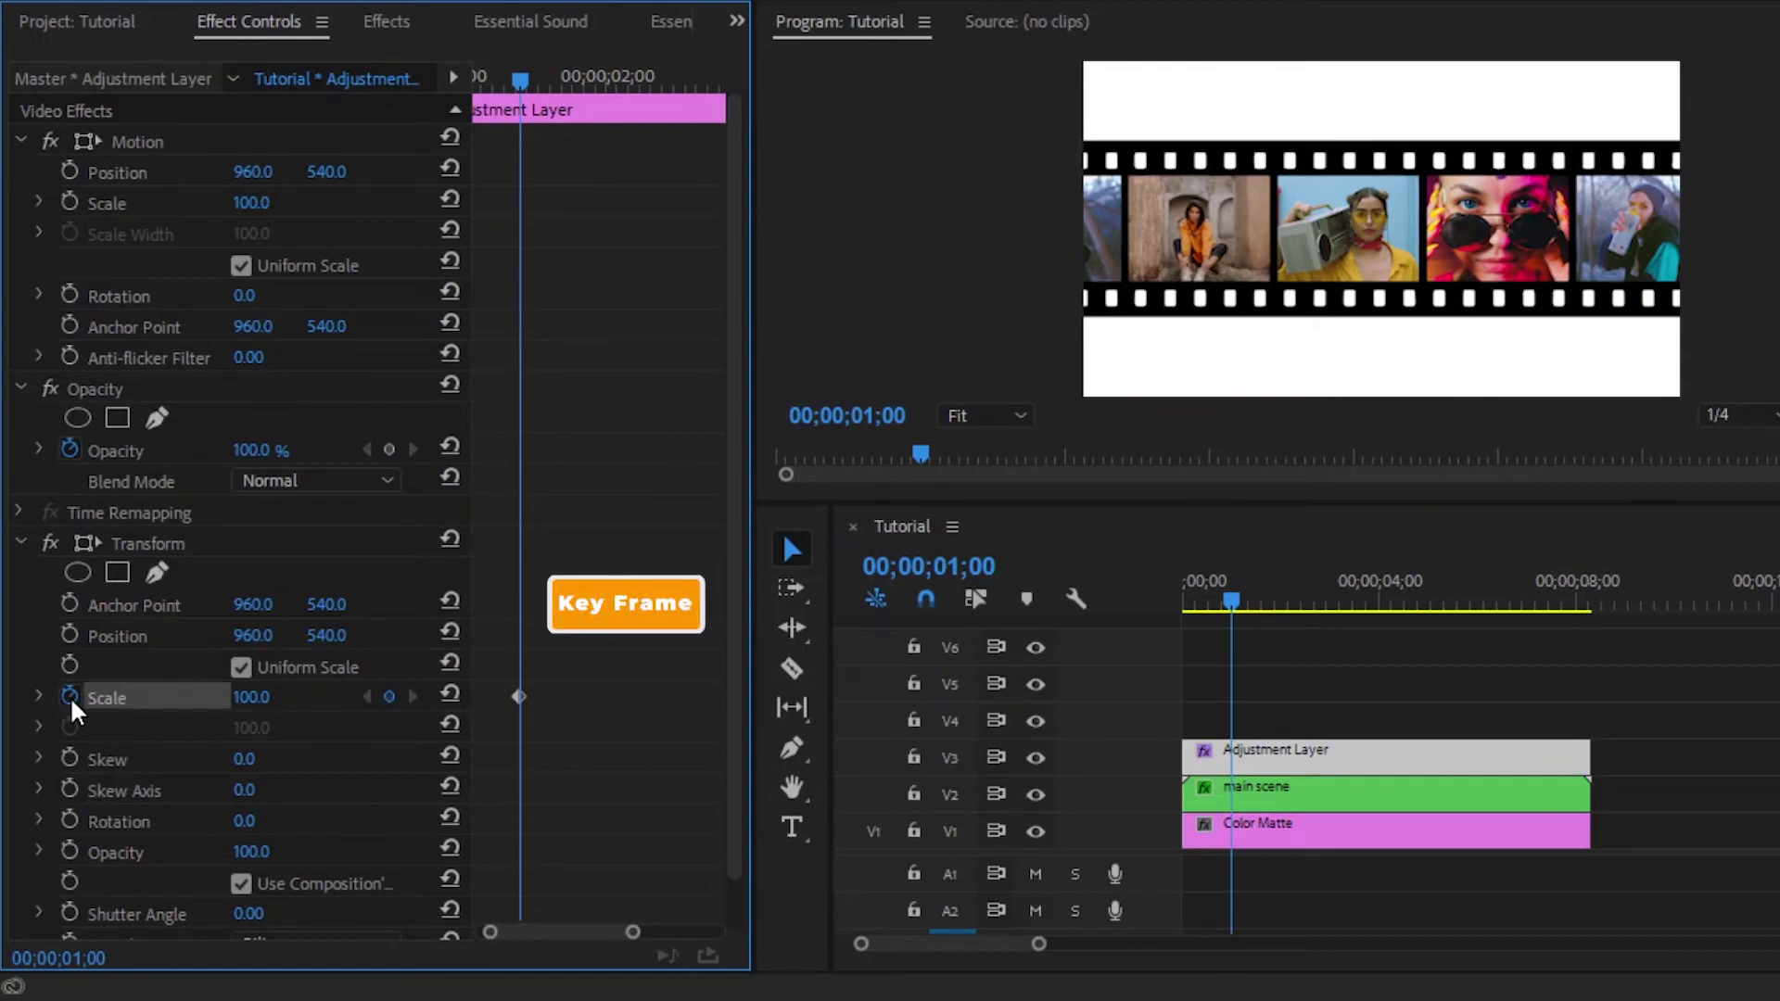
left_click(251, 697)
type("120")
key("Return")
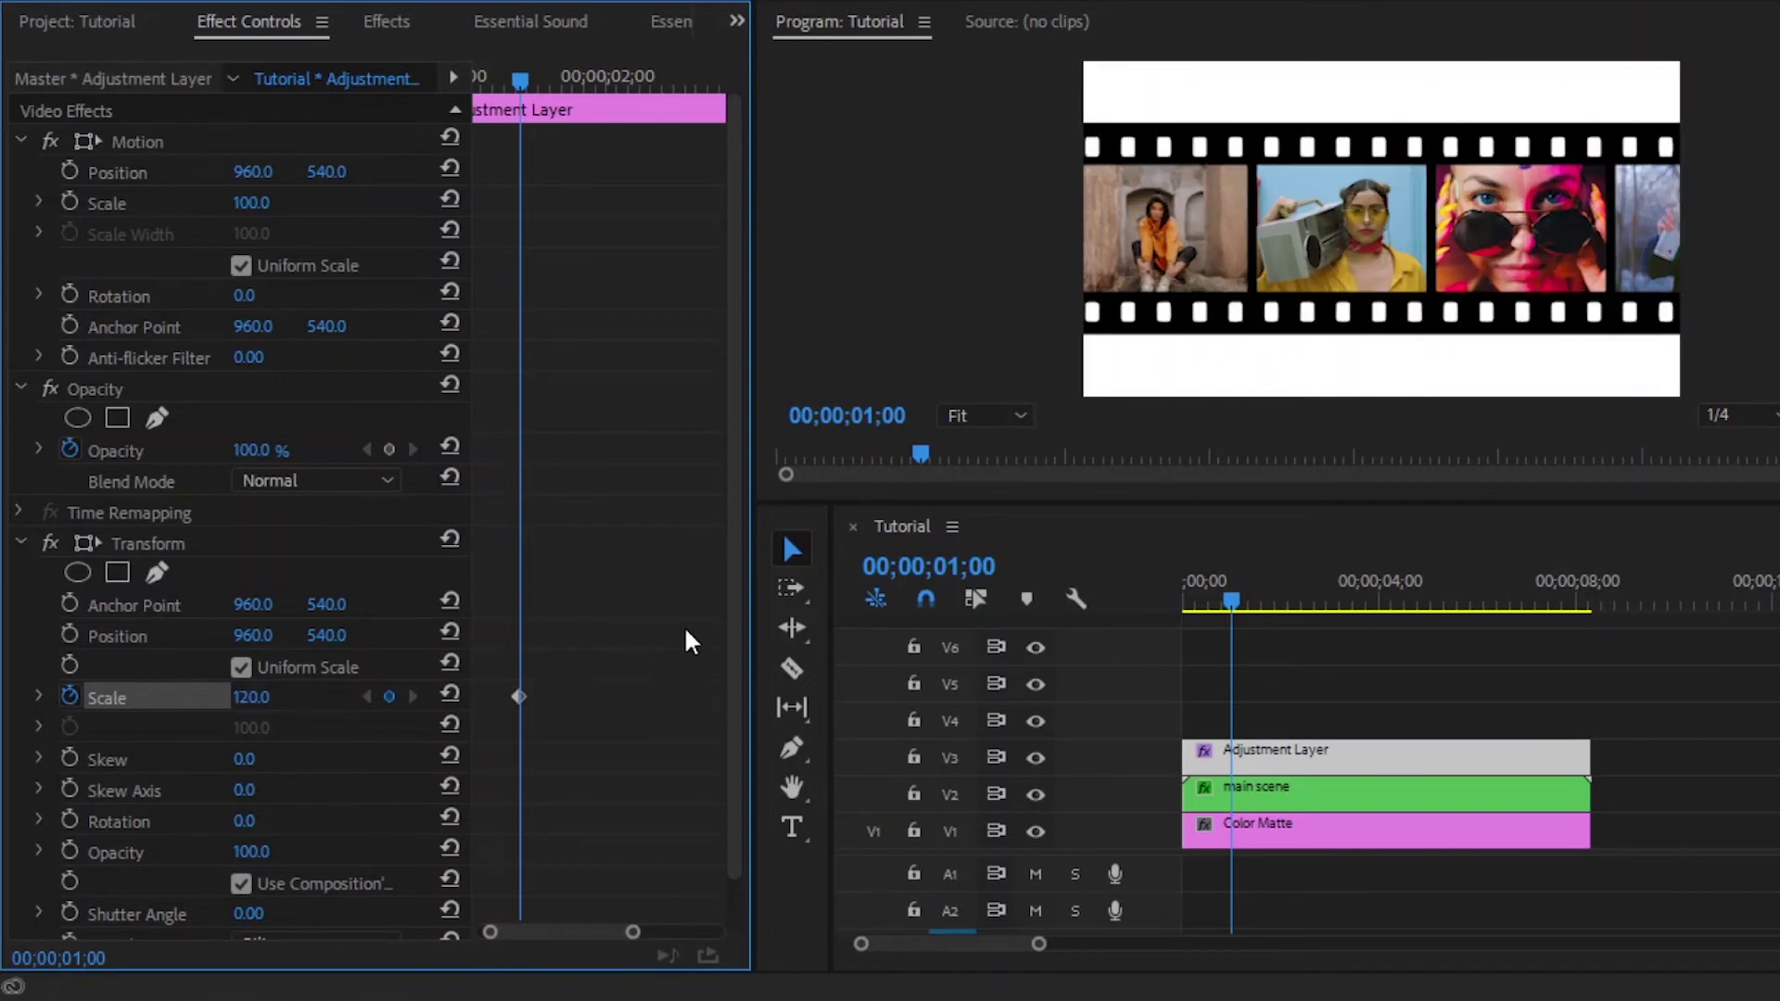
Add a Transform Scale keyframe with a value of 190 at 00;00;02;10.
key("space")
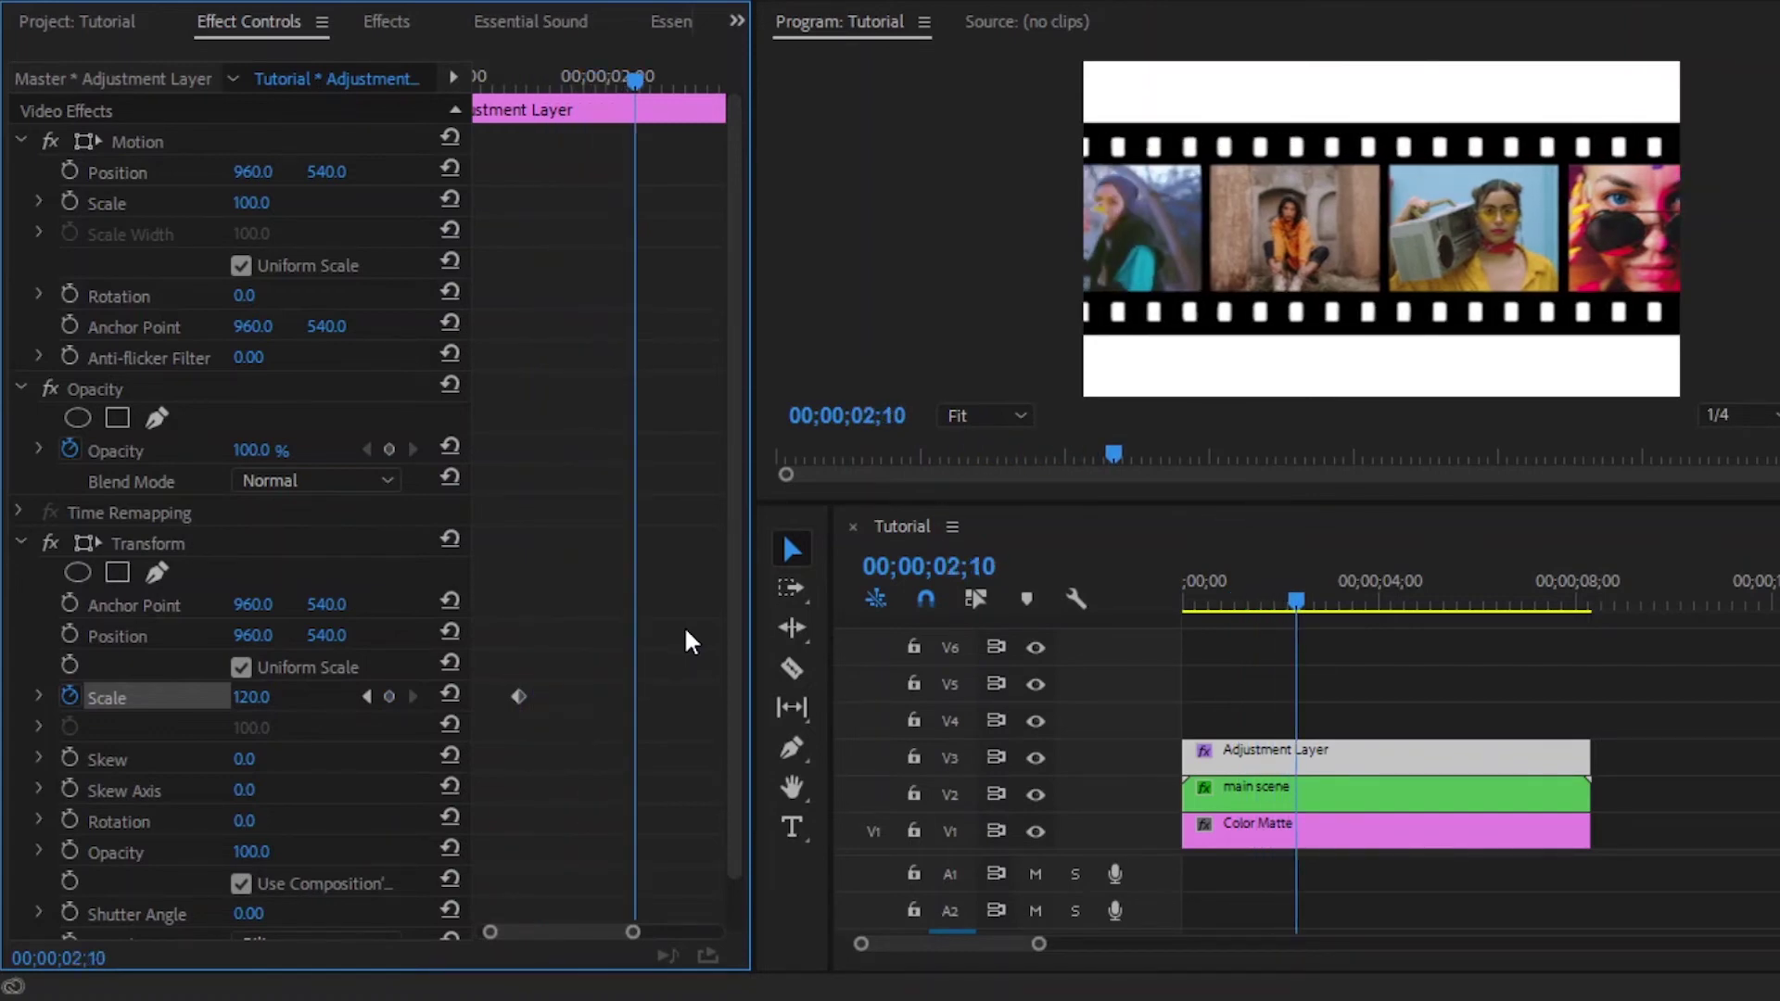
left_click(262, 697)
type("190")
key("Return")
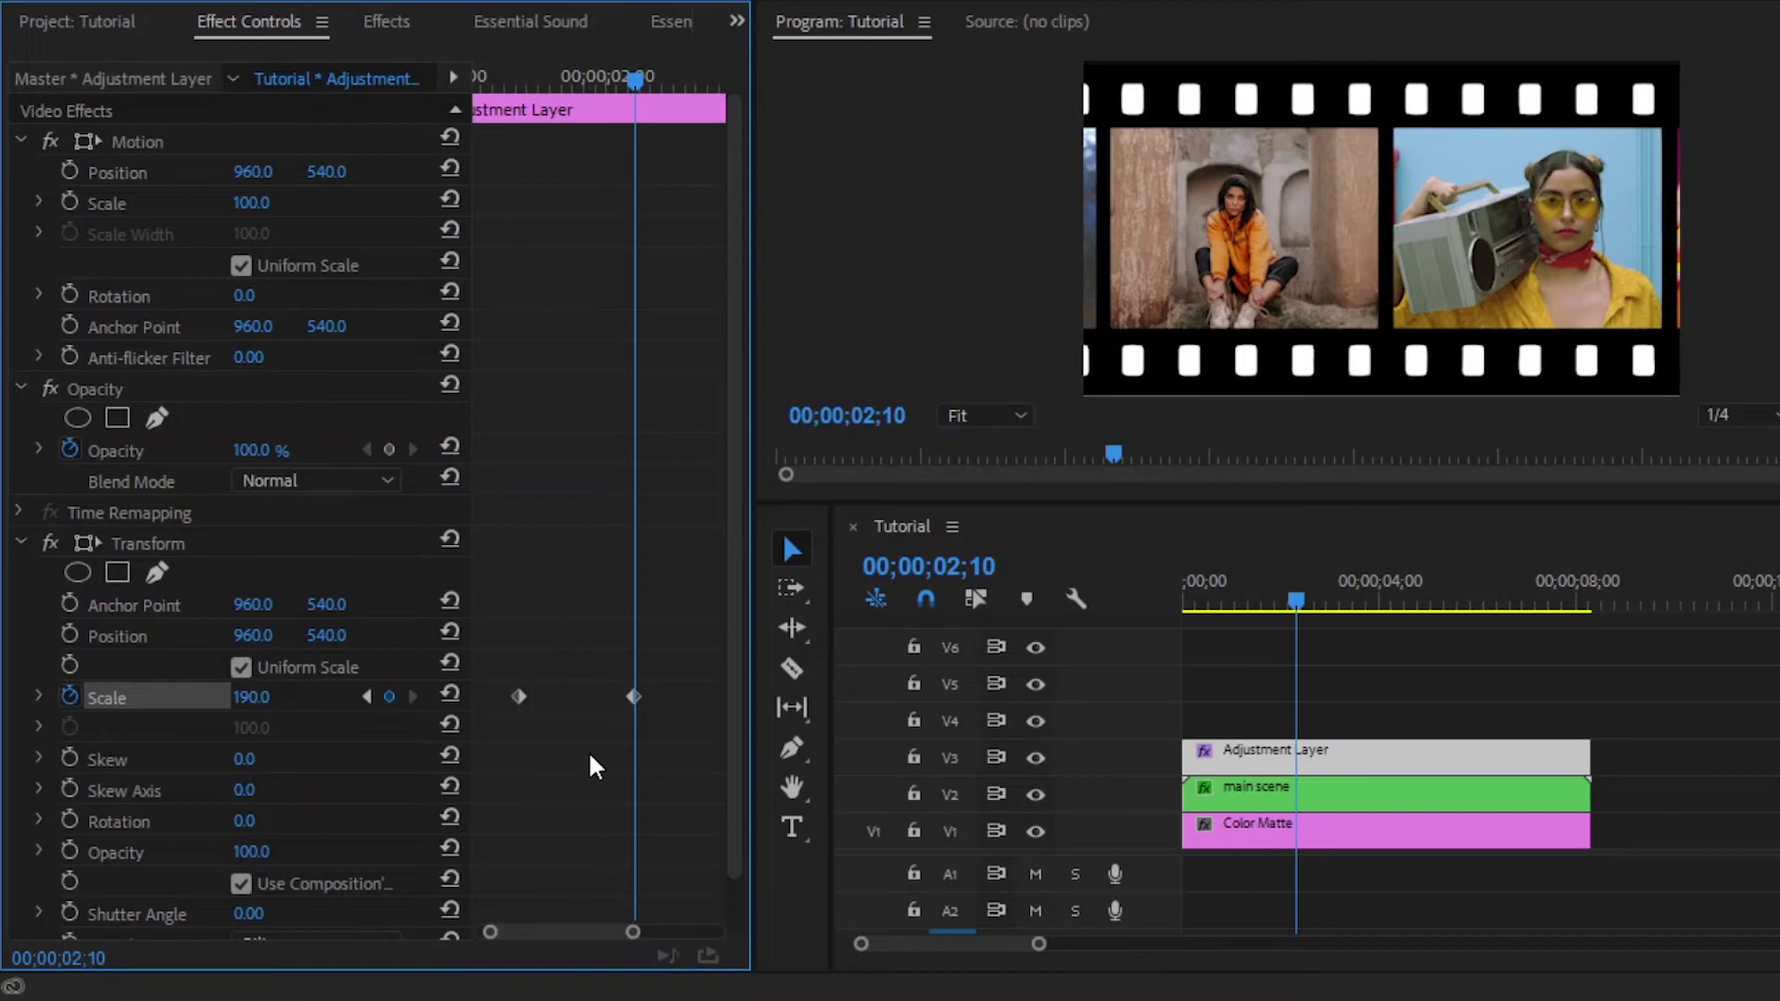
Apply Ease In to the second Scale keyframe and Ease Out to the first one.
right_click(633, 697)
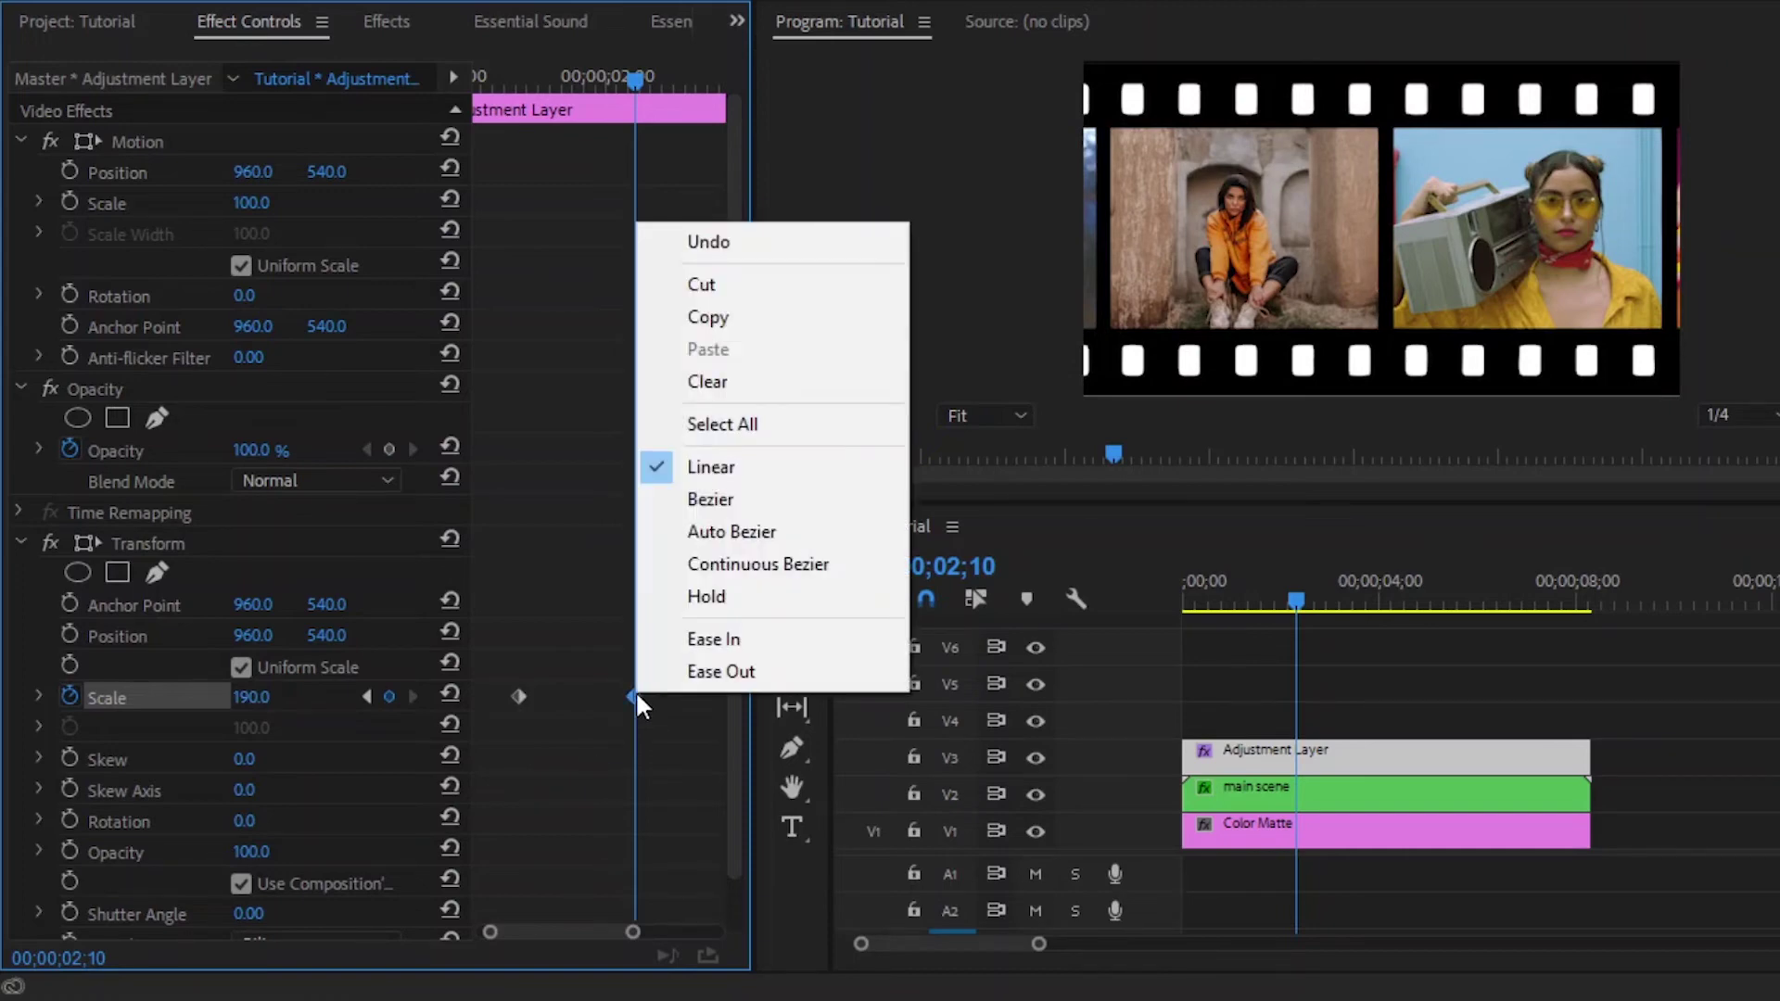
left_click(684, 643)
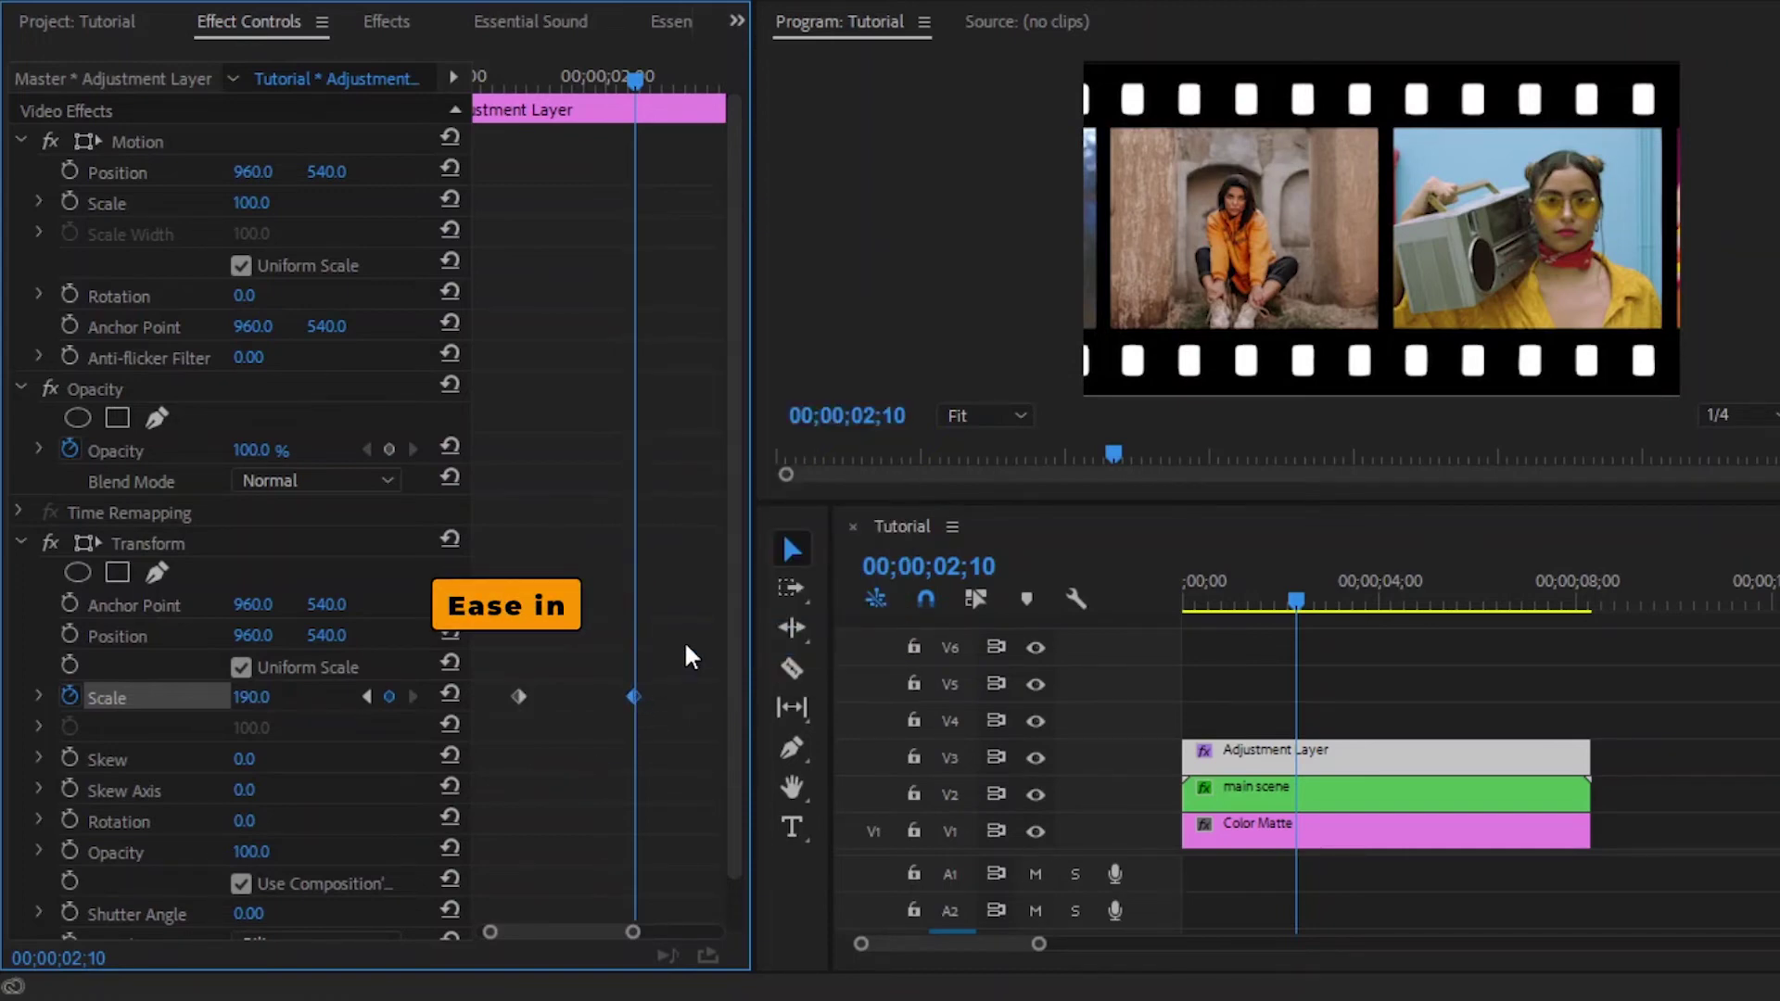
right_click(518, 696)
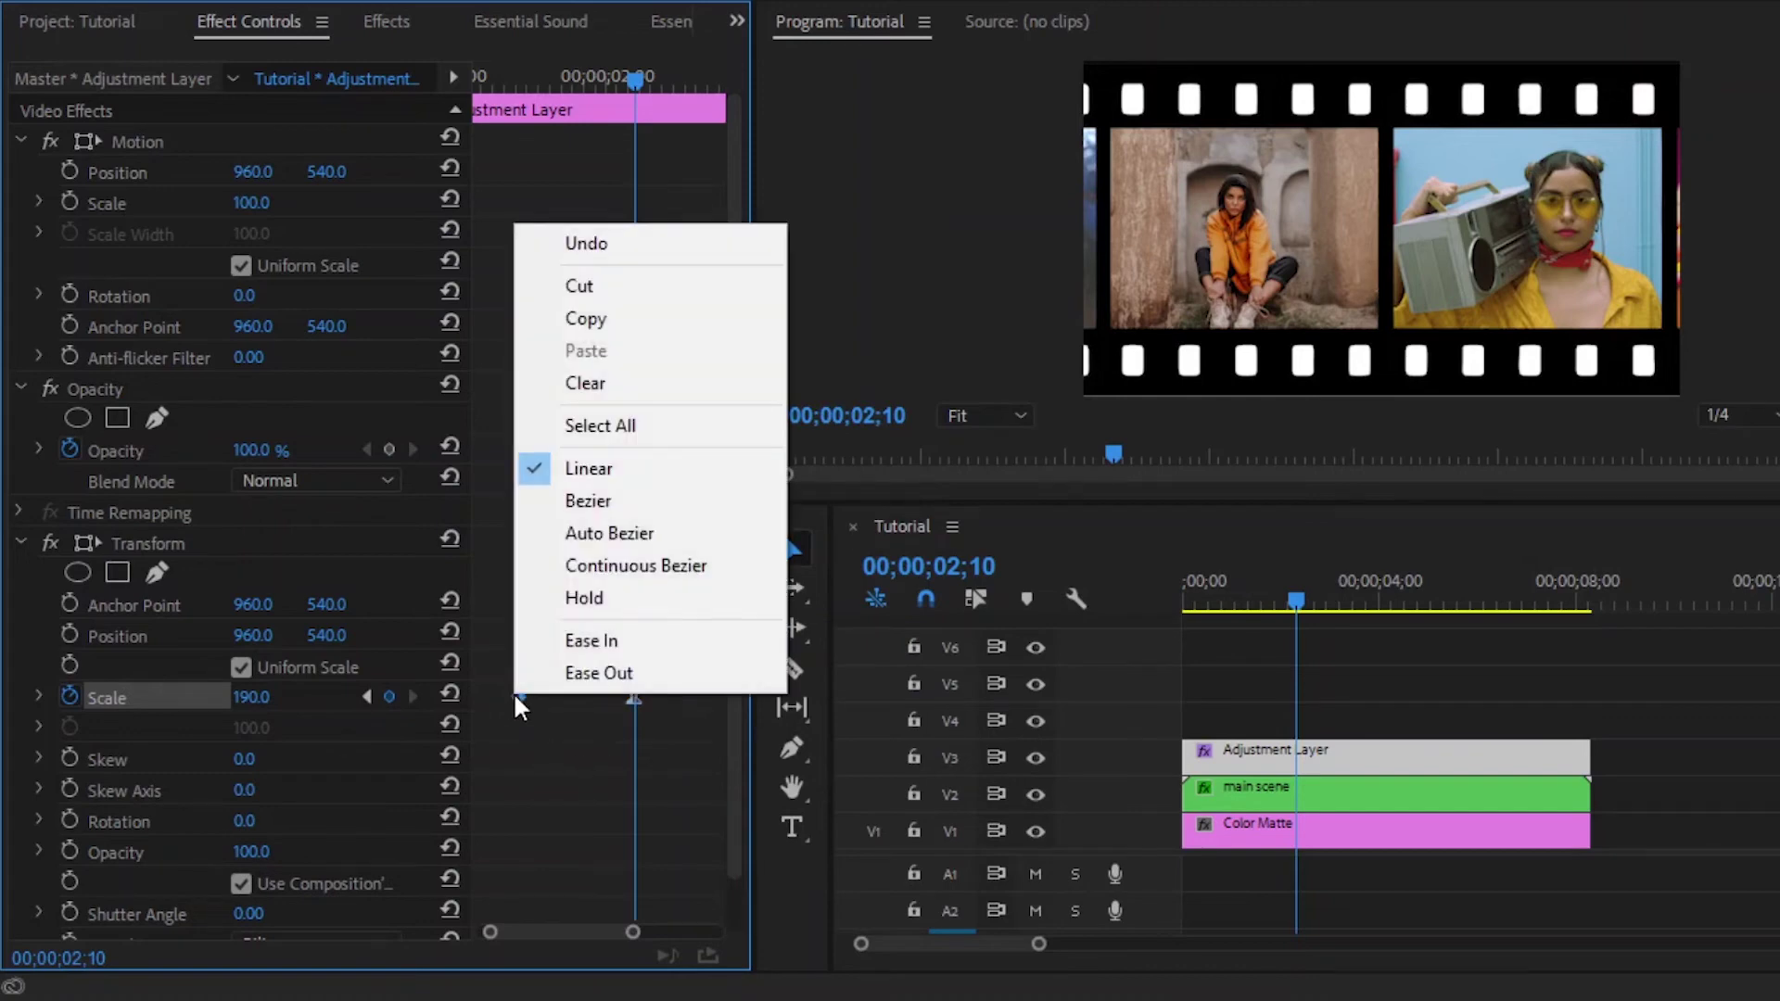
left_click(596, 673)
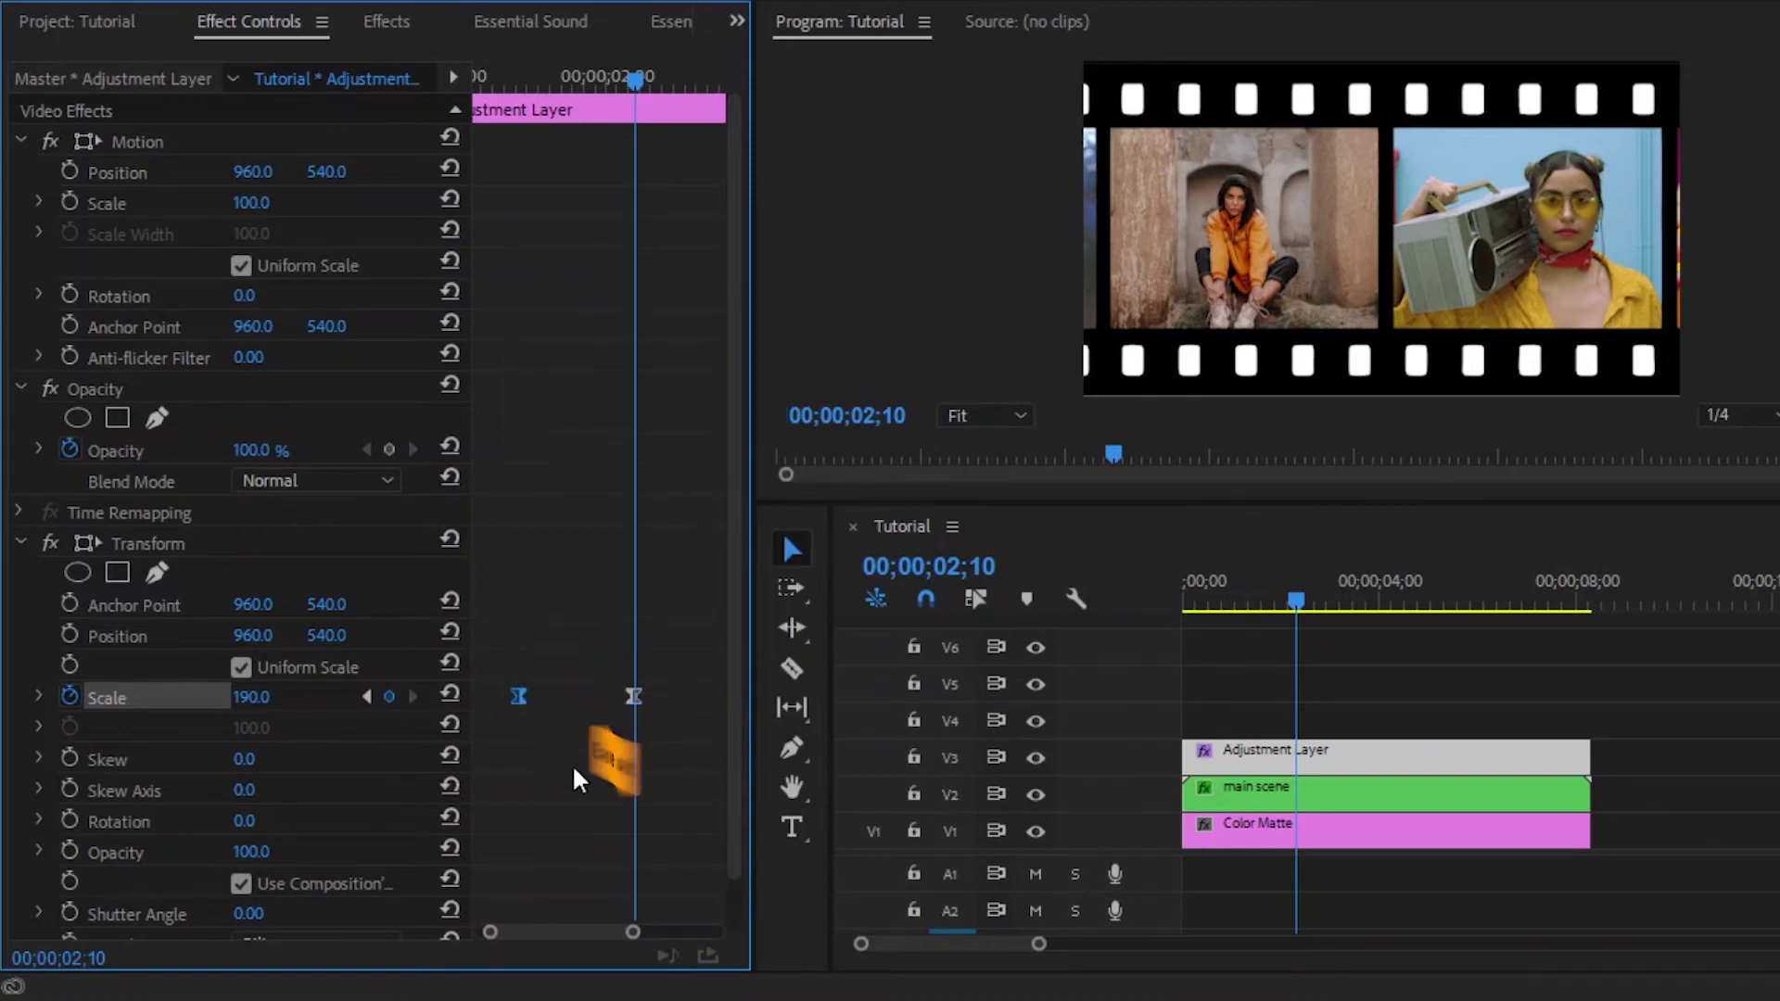
Lengthen the second Scale keyframe's incoming velocity handle so the zoom peaks early, and collapse the graph.
left_click(40, 698)
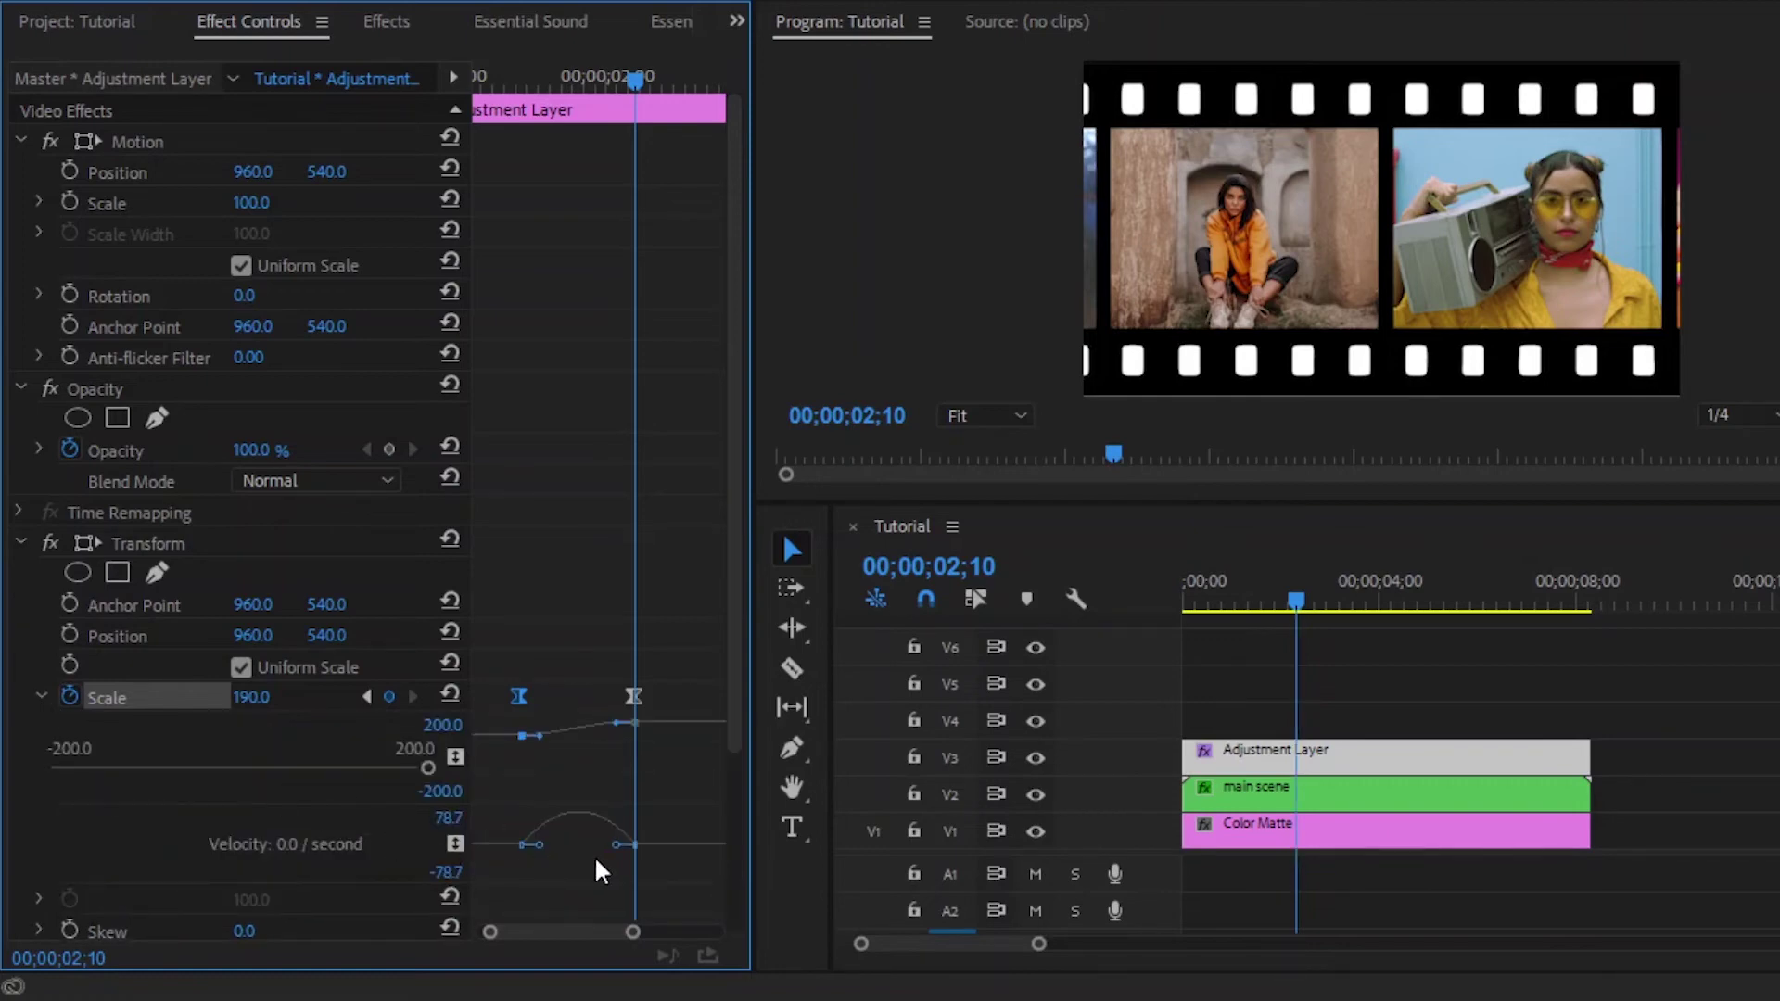
left_click_drag(617, 846, 576, 849)
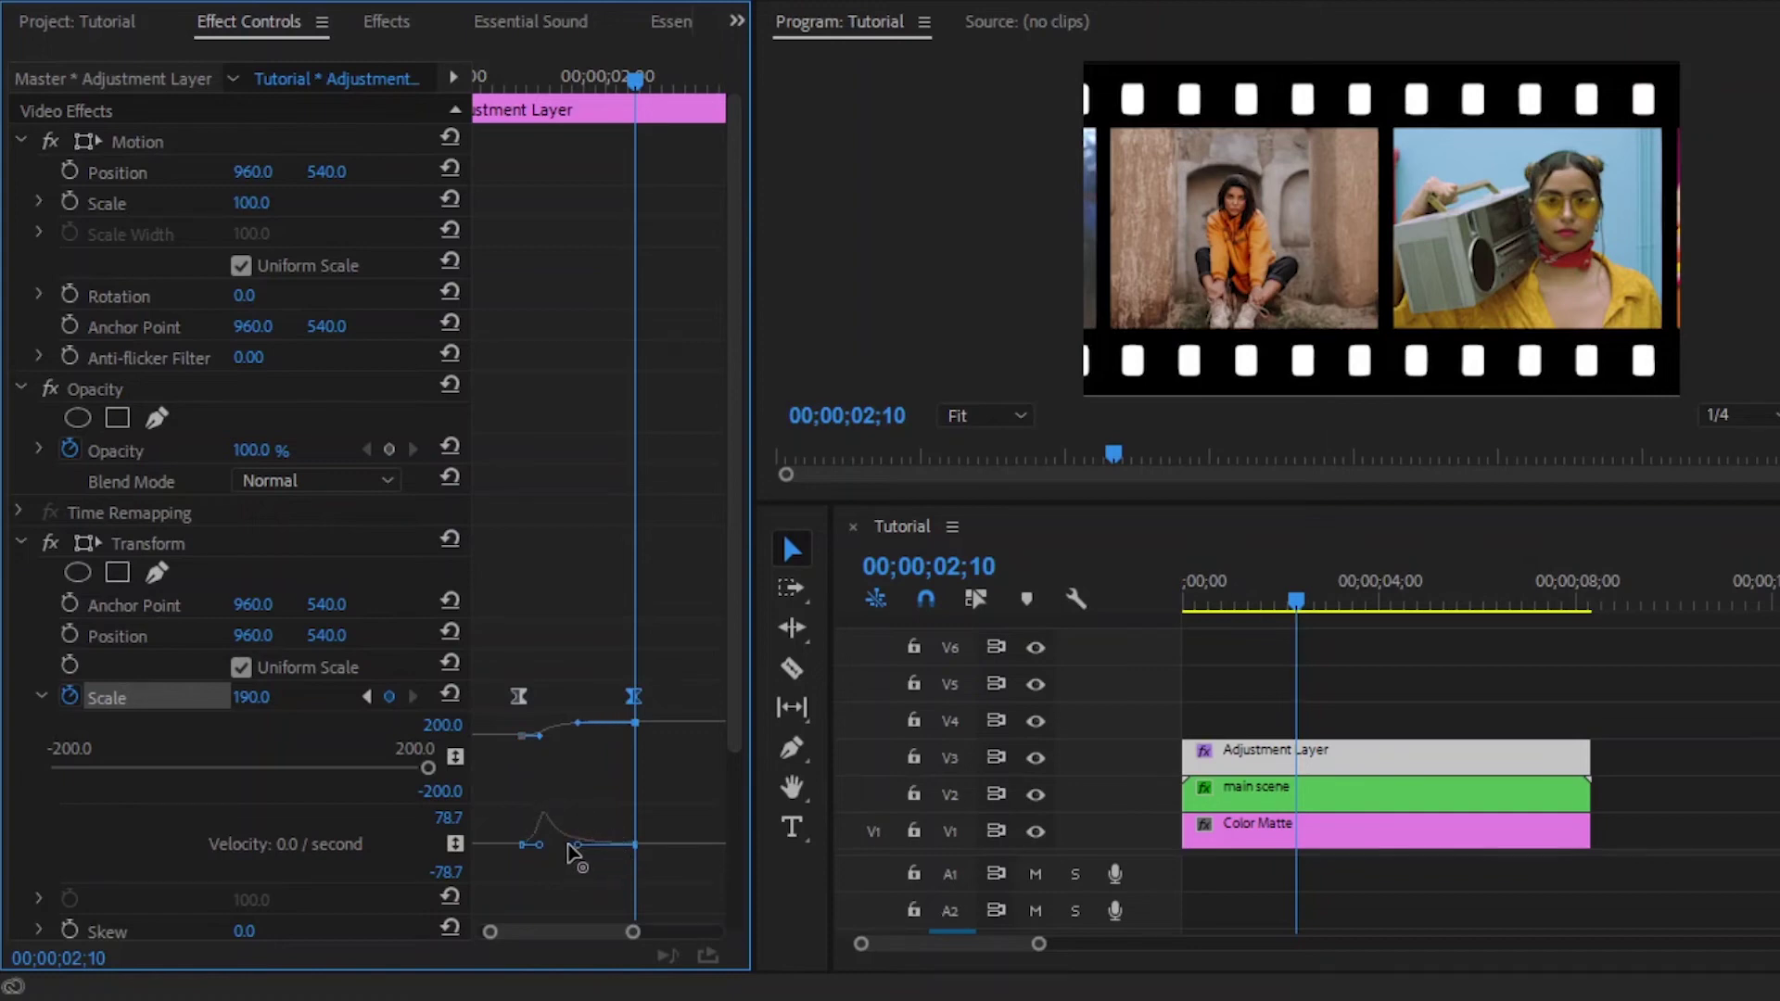
left_click(40, 697)
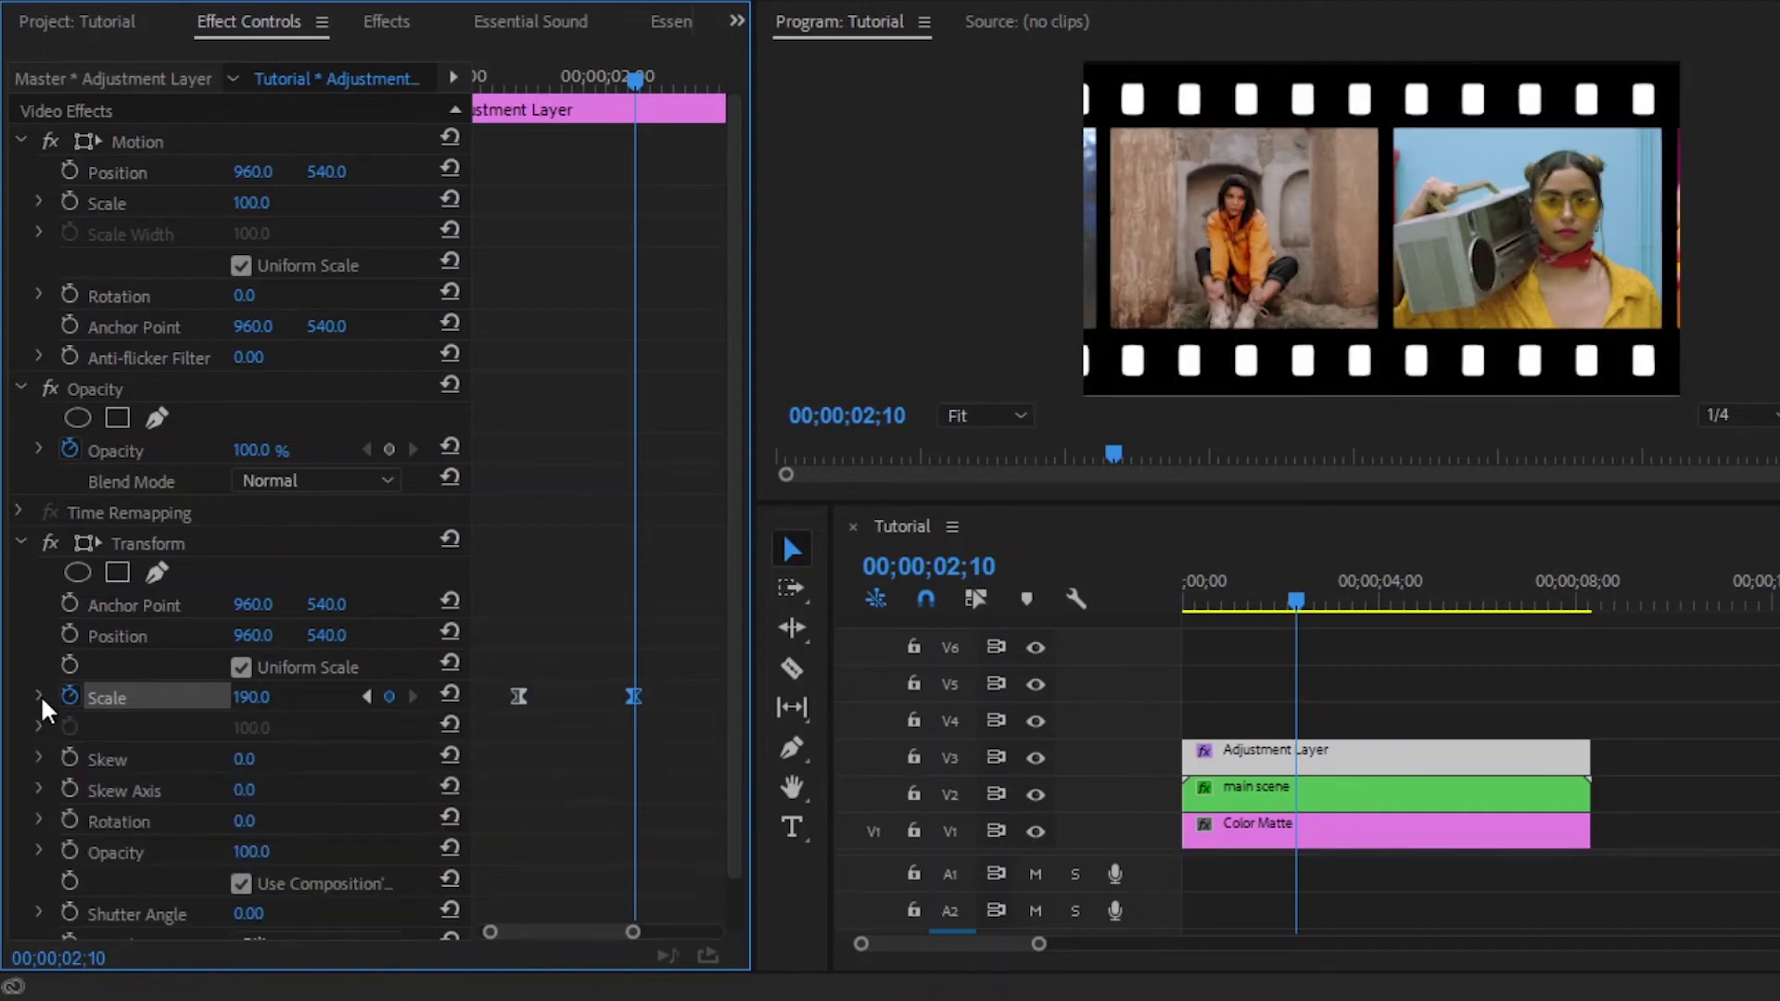
Start keyframing the Transform Rotation at 00;00;00;00 with its current value.
left_click_drag(540, 80, 466, 111)
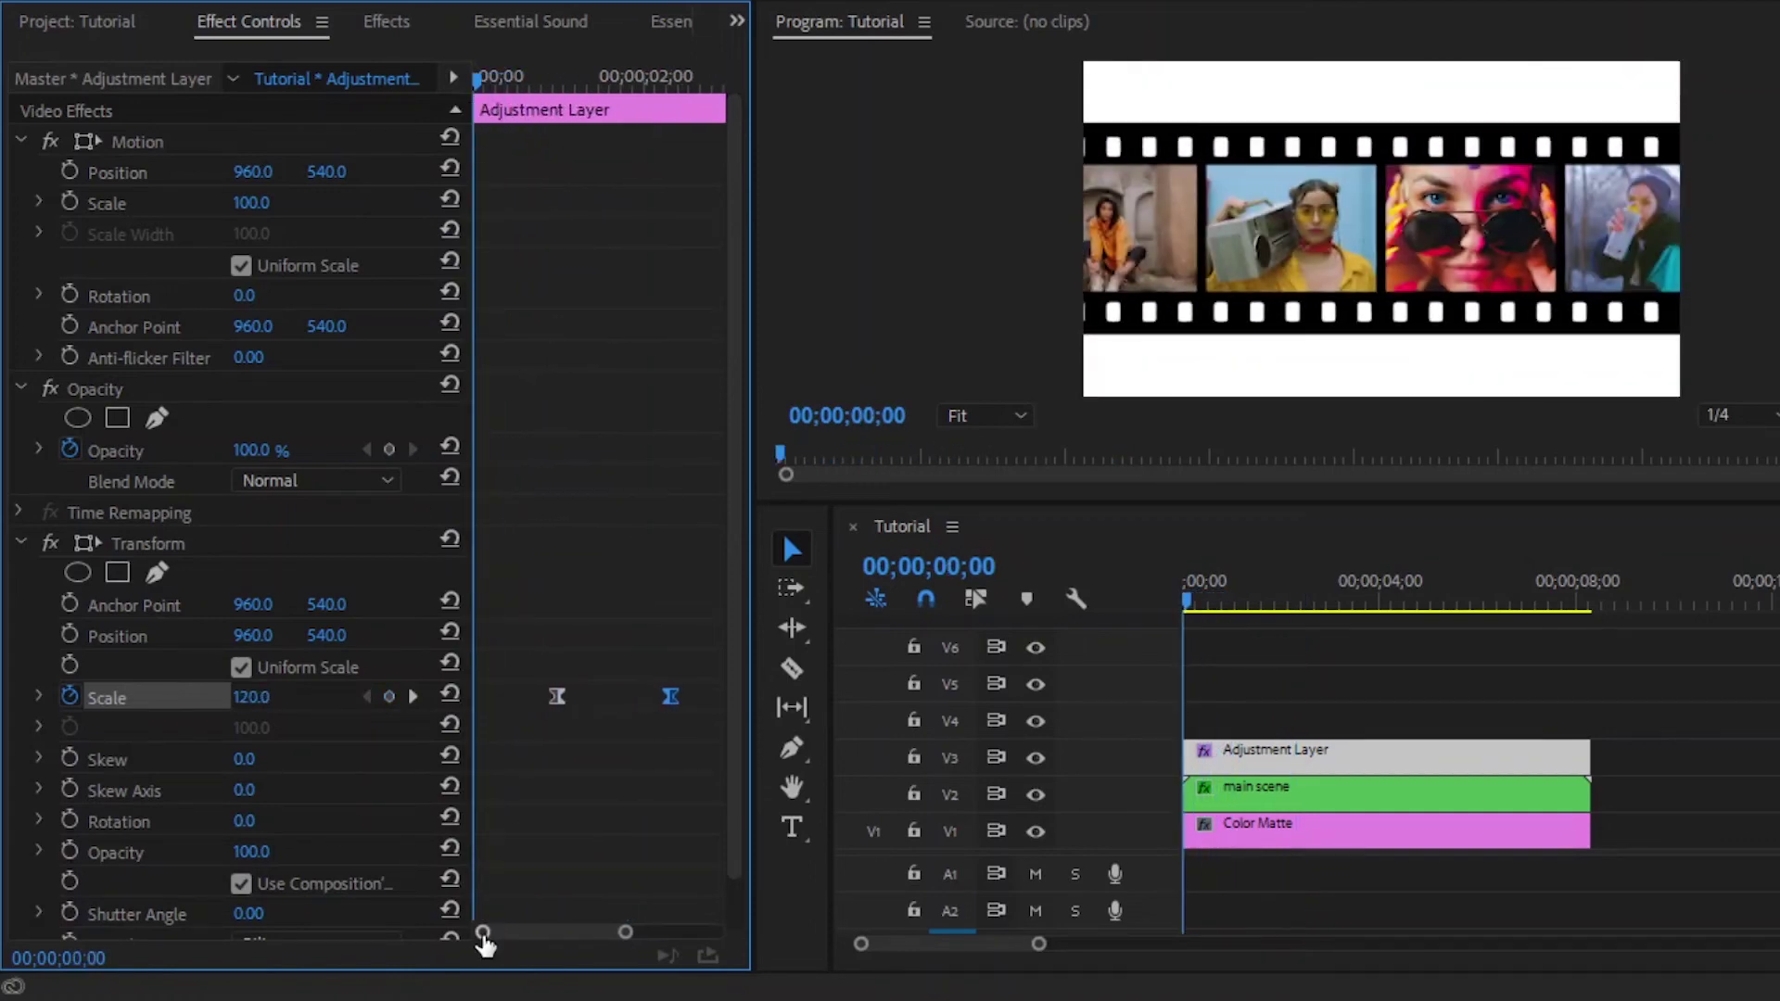
left_click_drag(482, 932, 462, 935)
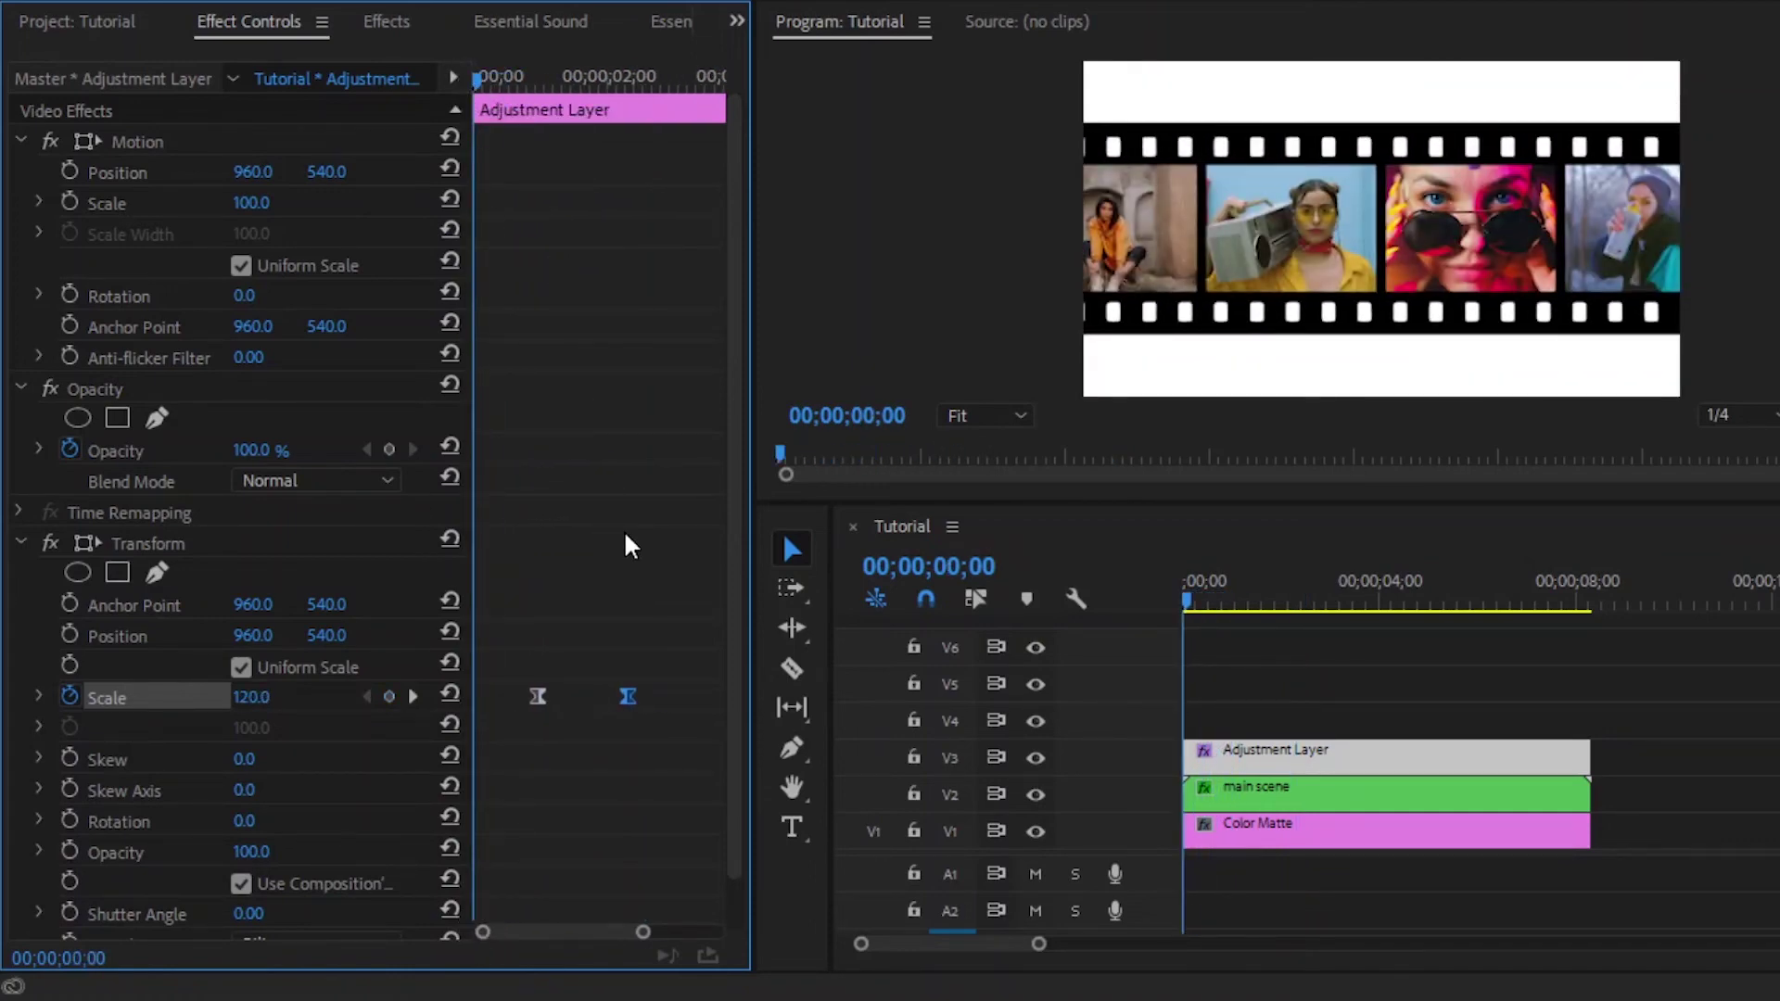
left_click(69, 822)
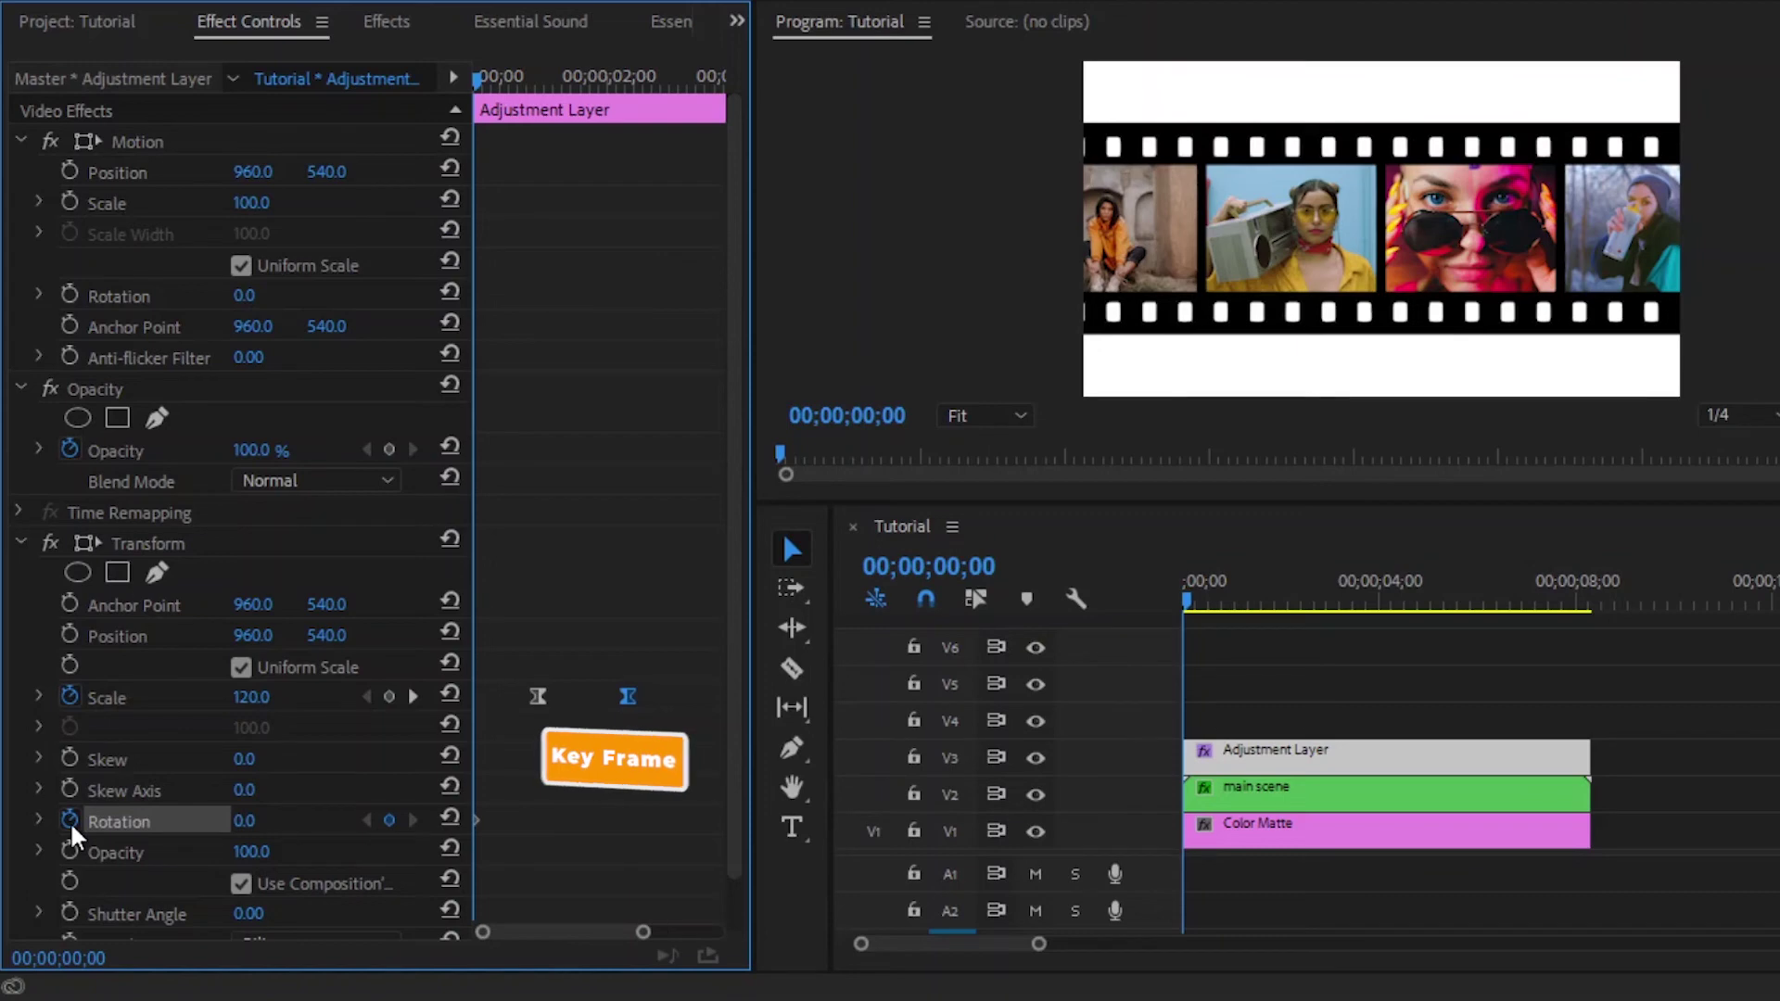
Add a Transform Rotation keyframe of 4 degrees at 00;00;02;00.
left_click_drag(476, 81, 614, 168)
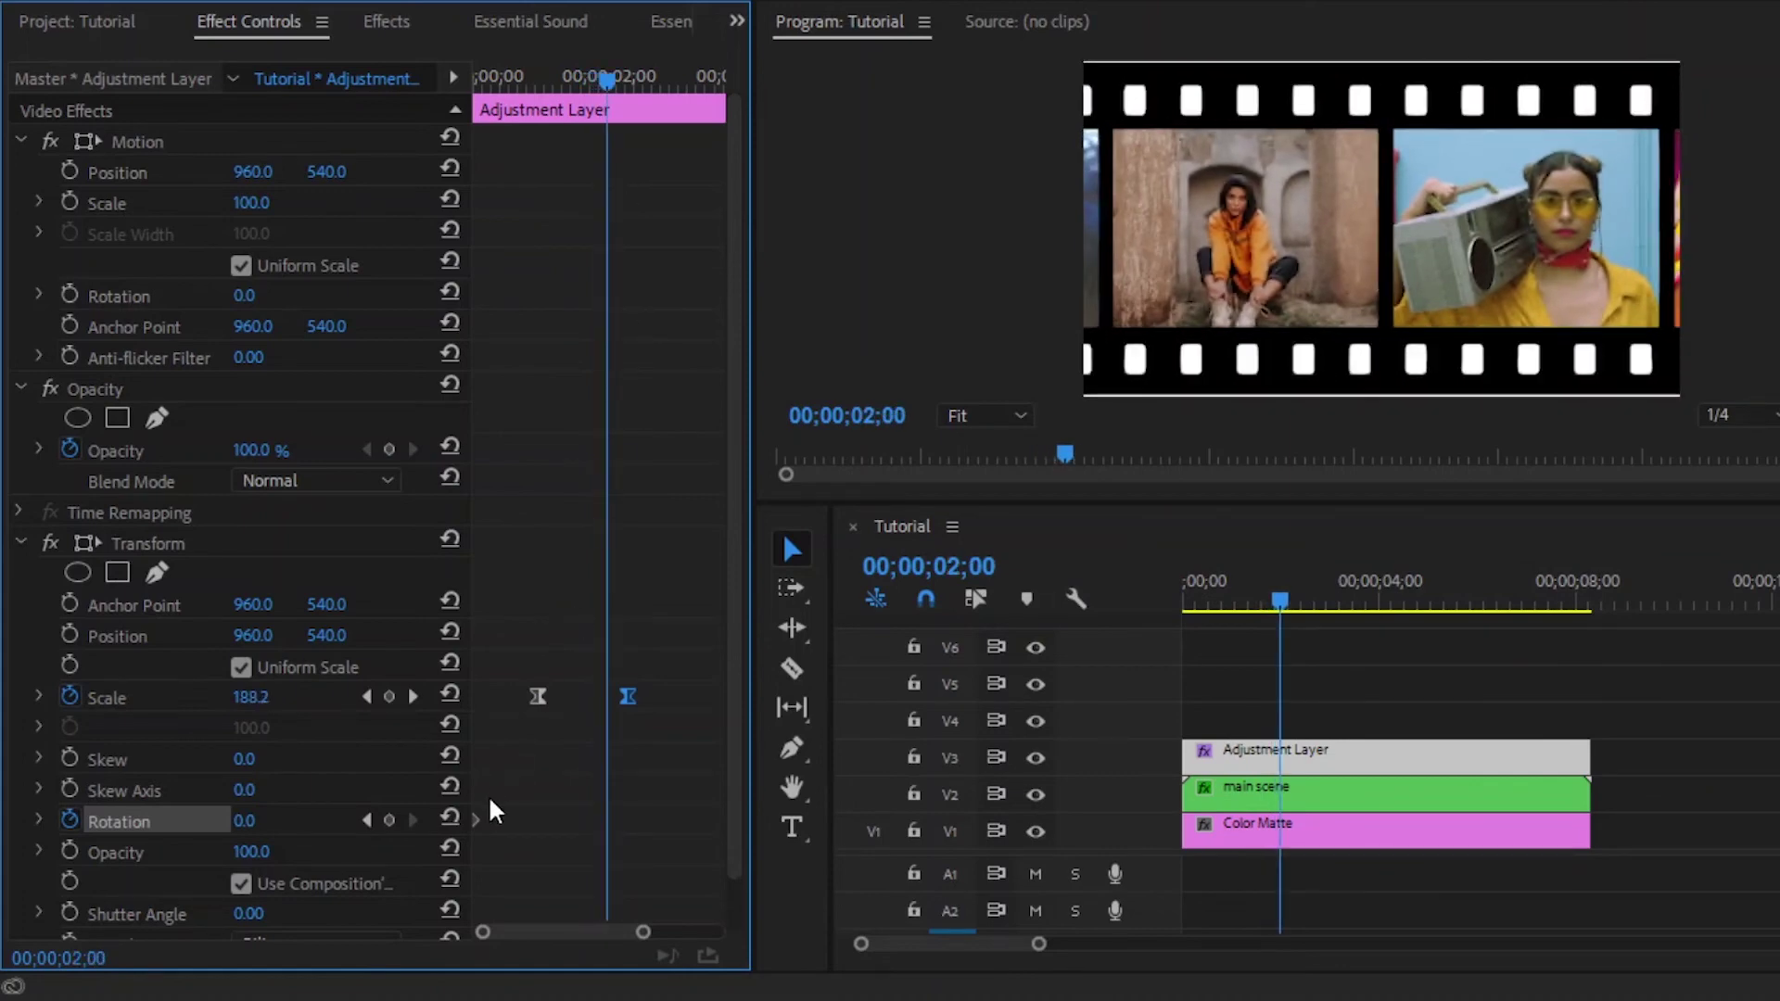
left_click(390, 820)
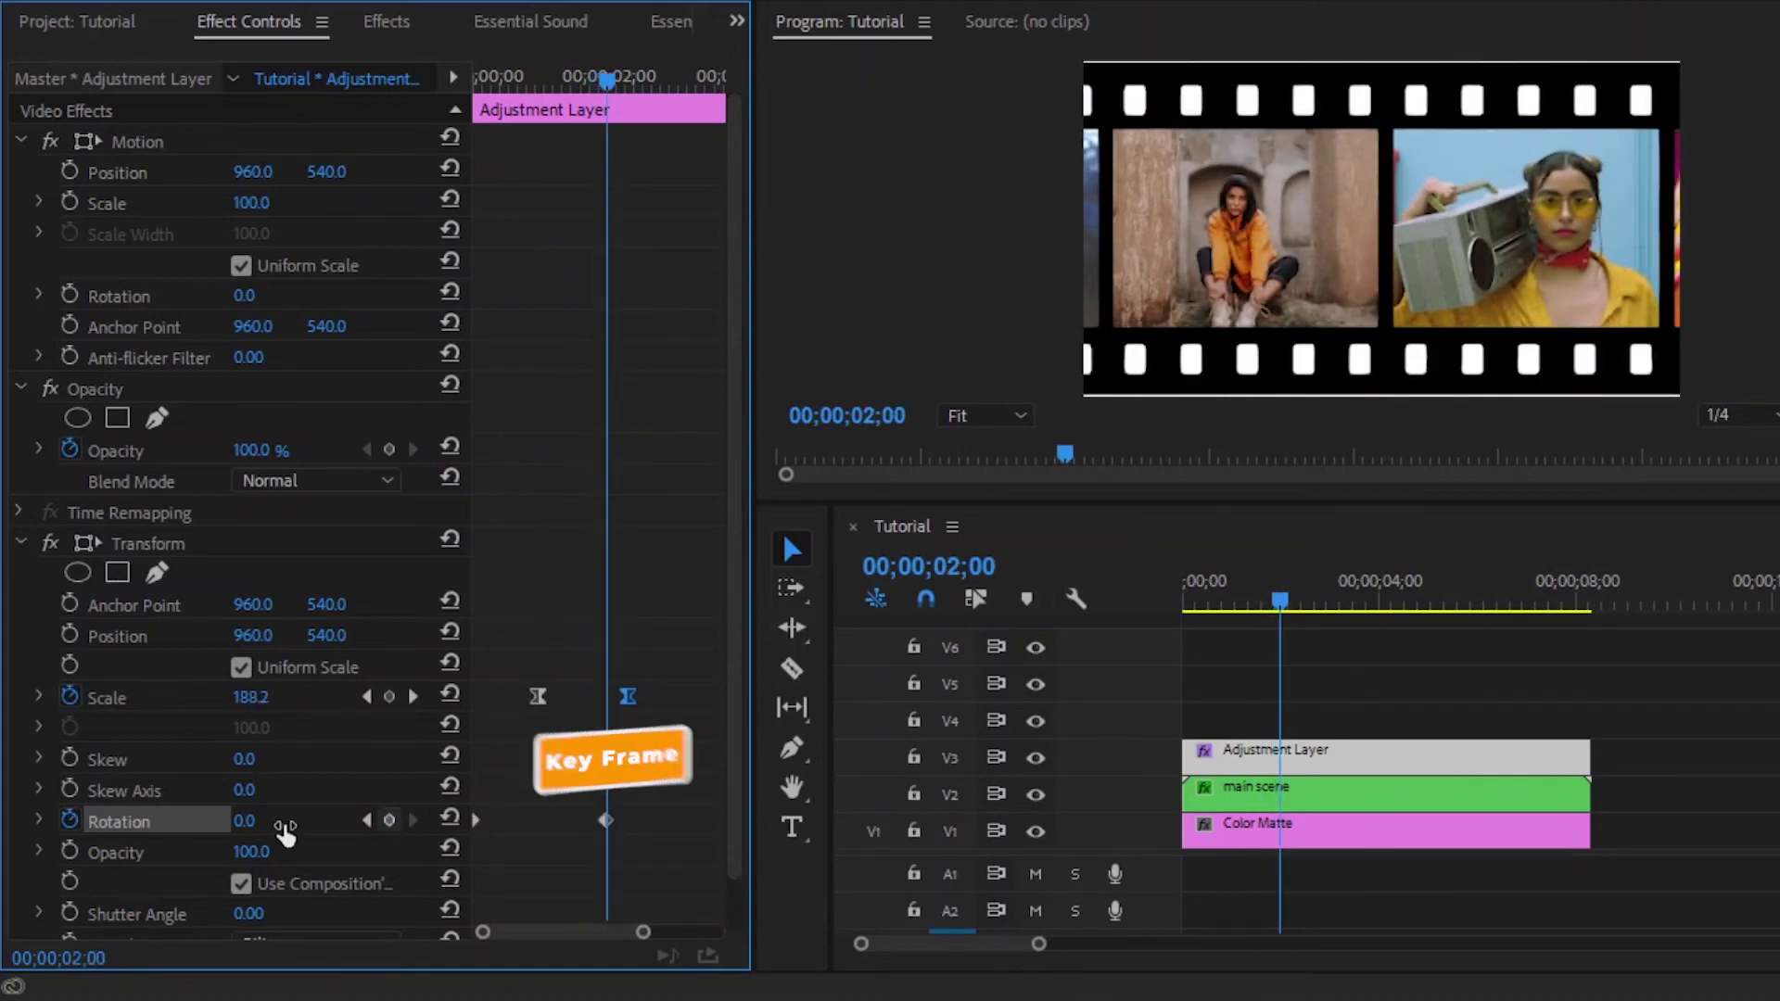
left_click(244, 820)
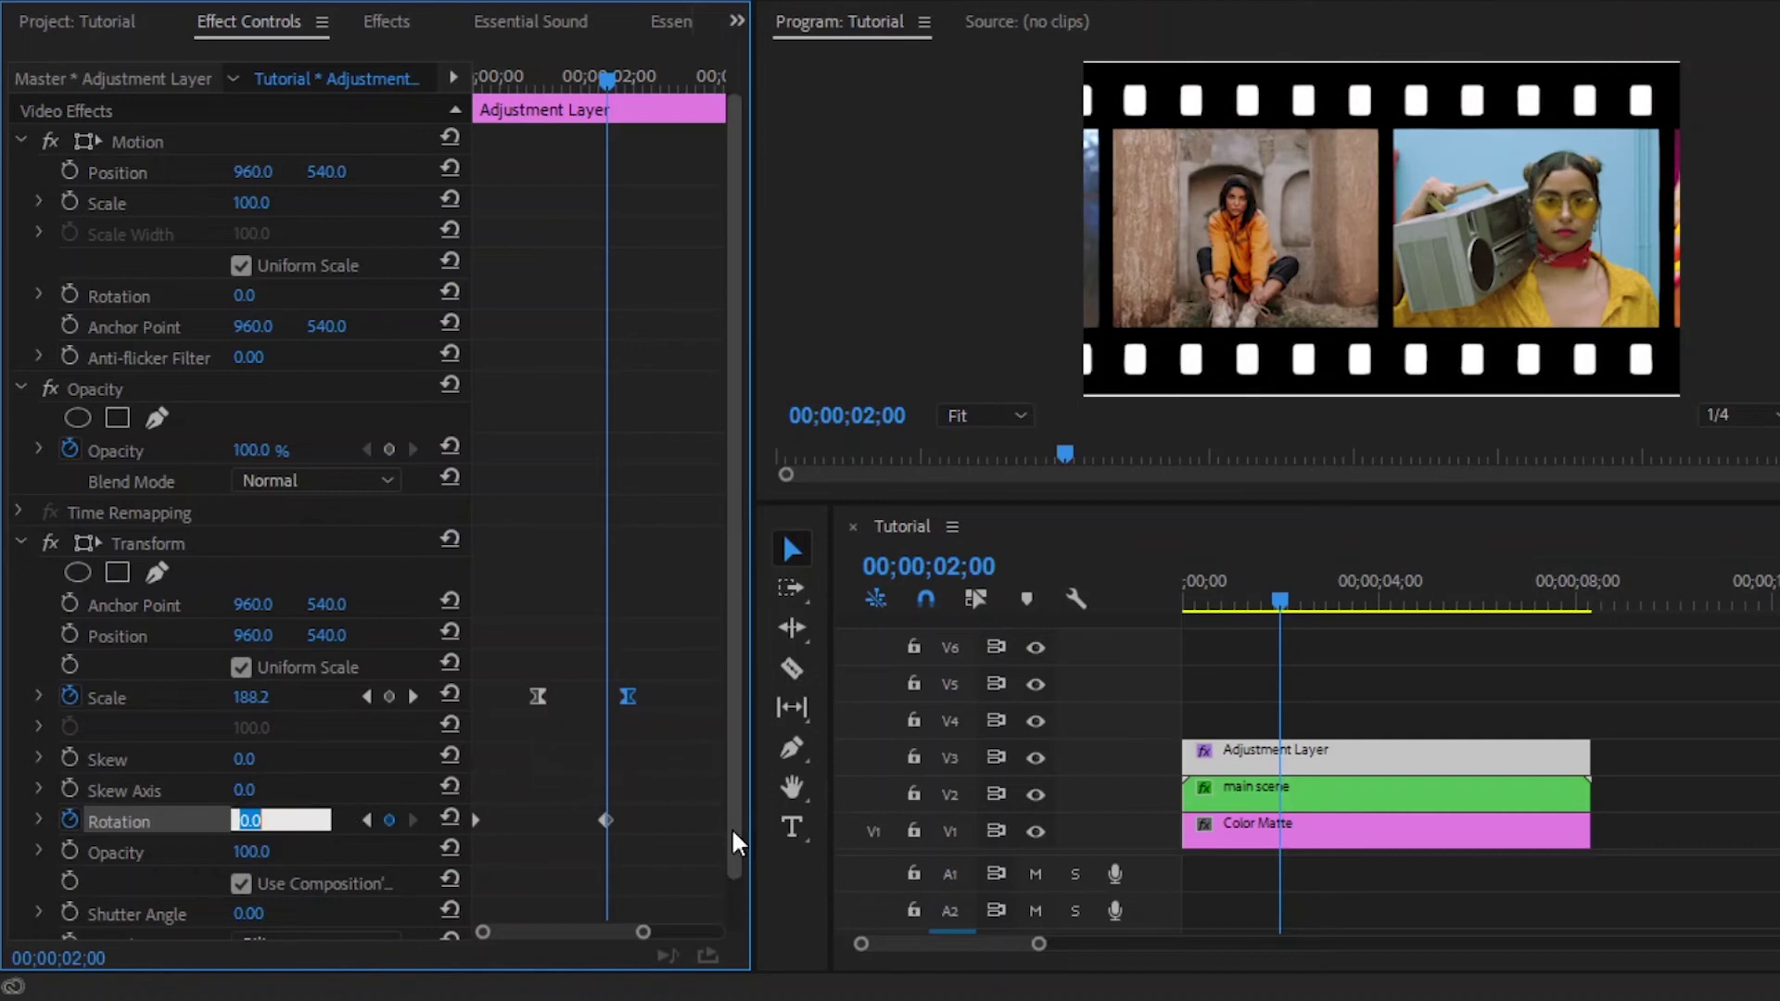
type("4")
key("Return")
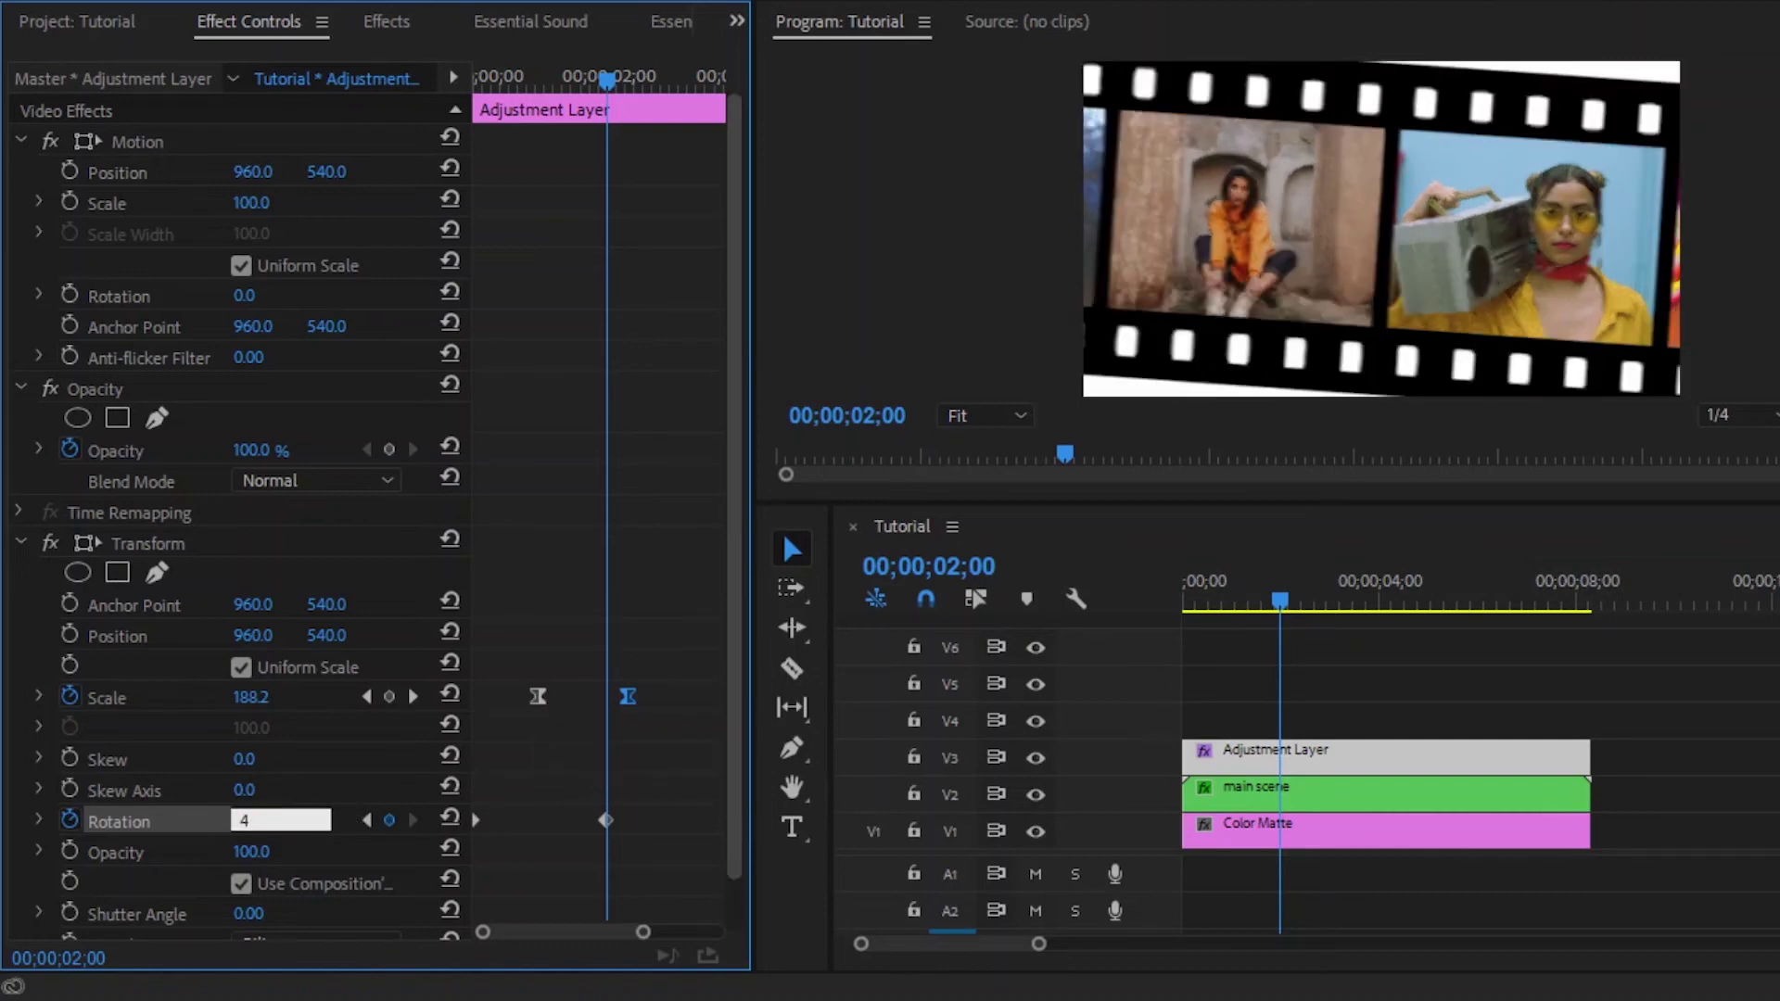
Apply Ease In to the second Transform Rotation keyframe and Ease Out to the first one.
left_click_drag(730, 827, 743, 894)
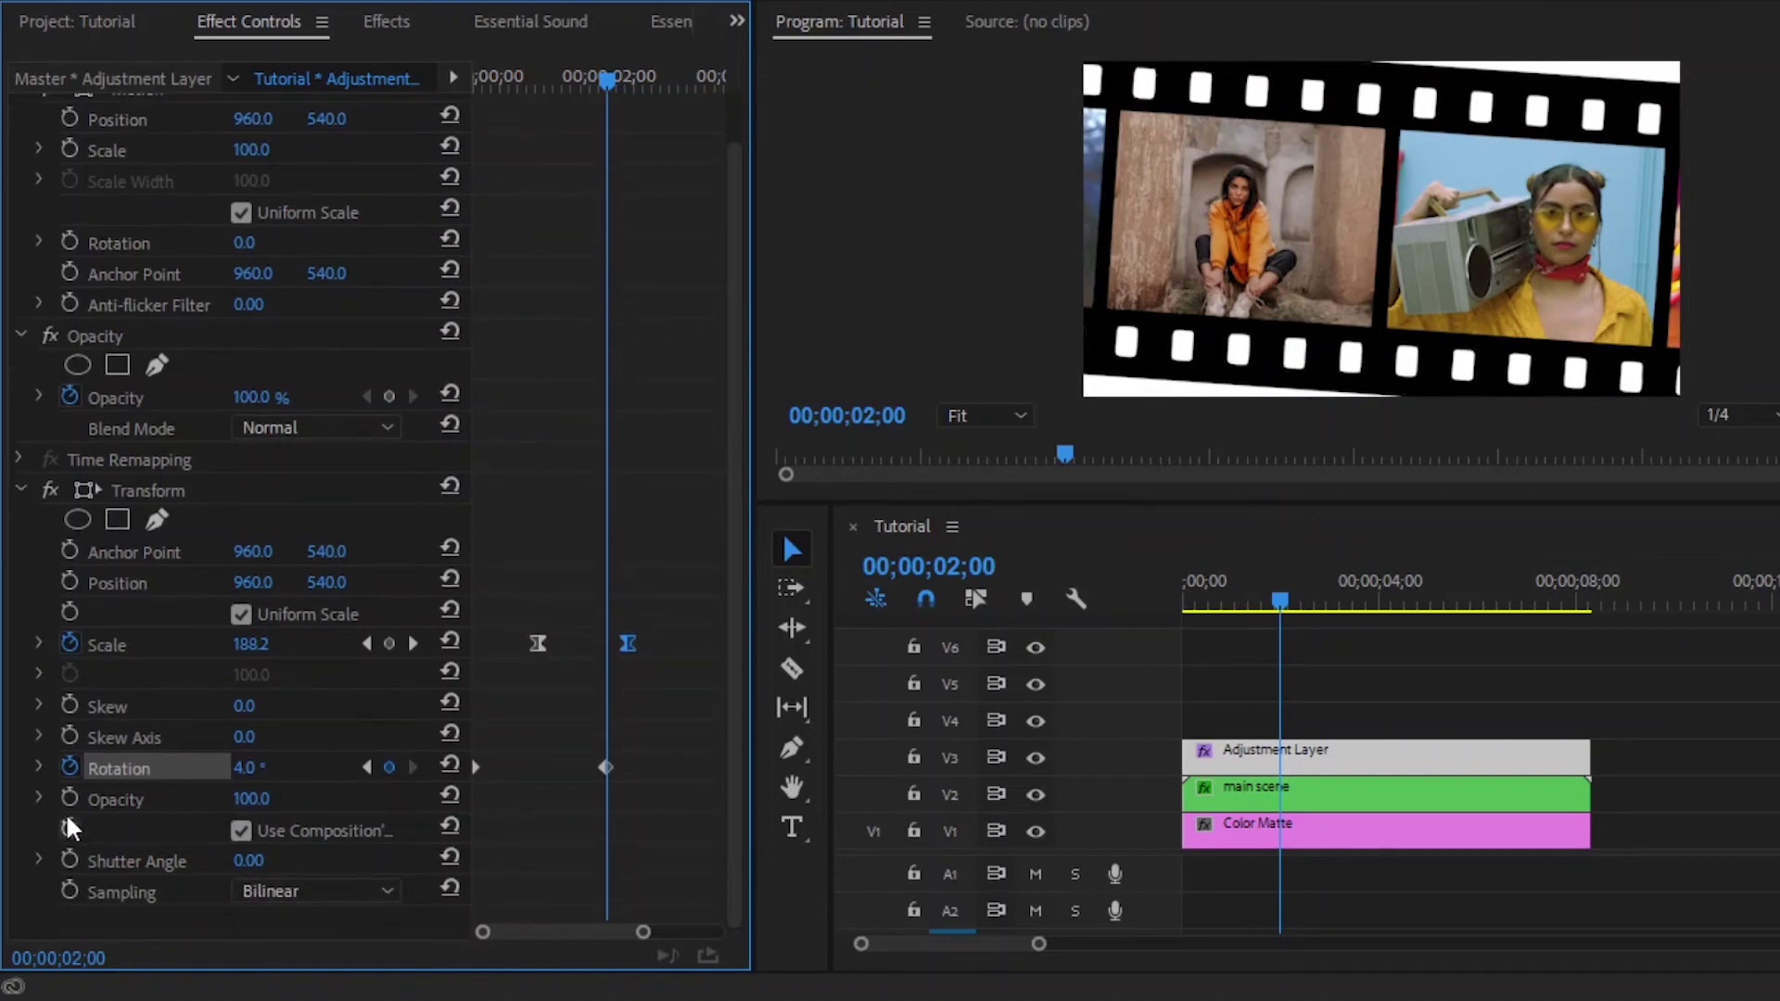
right_click(604, 767)
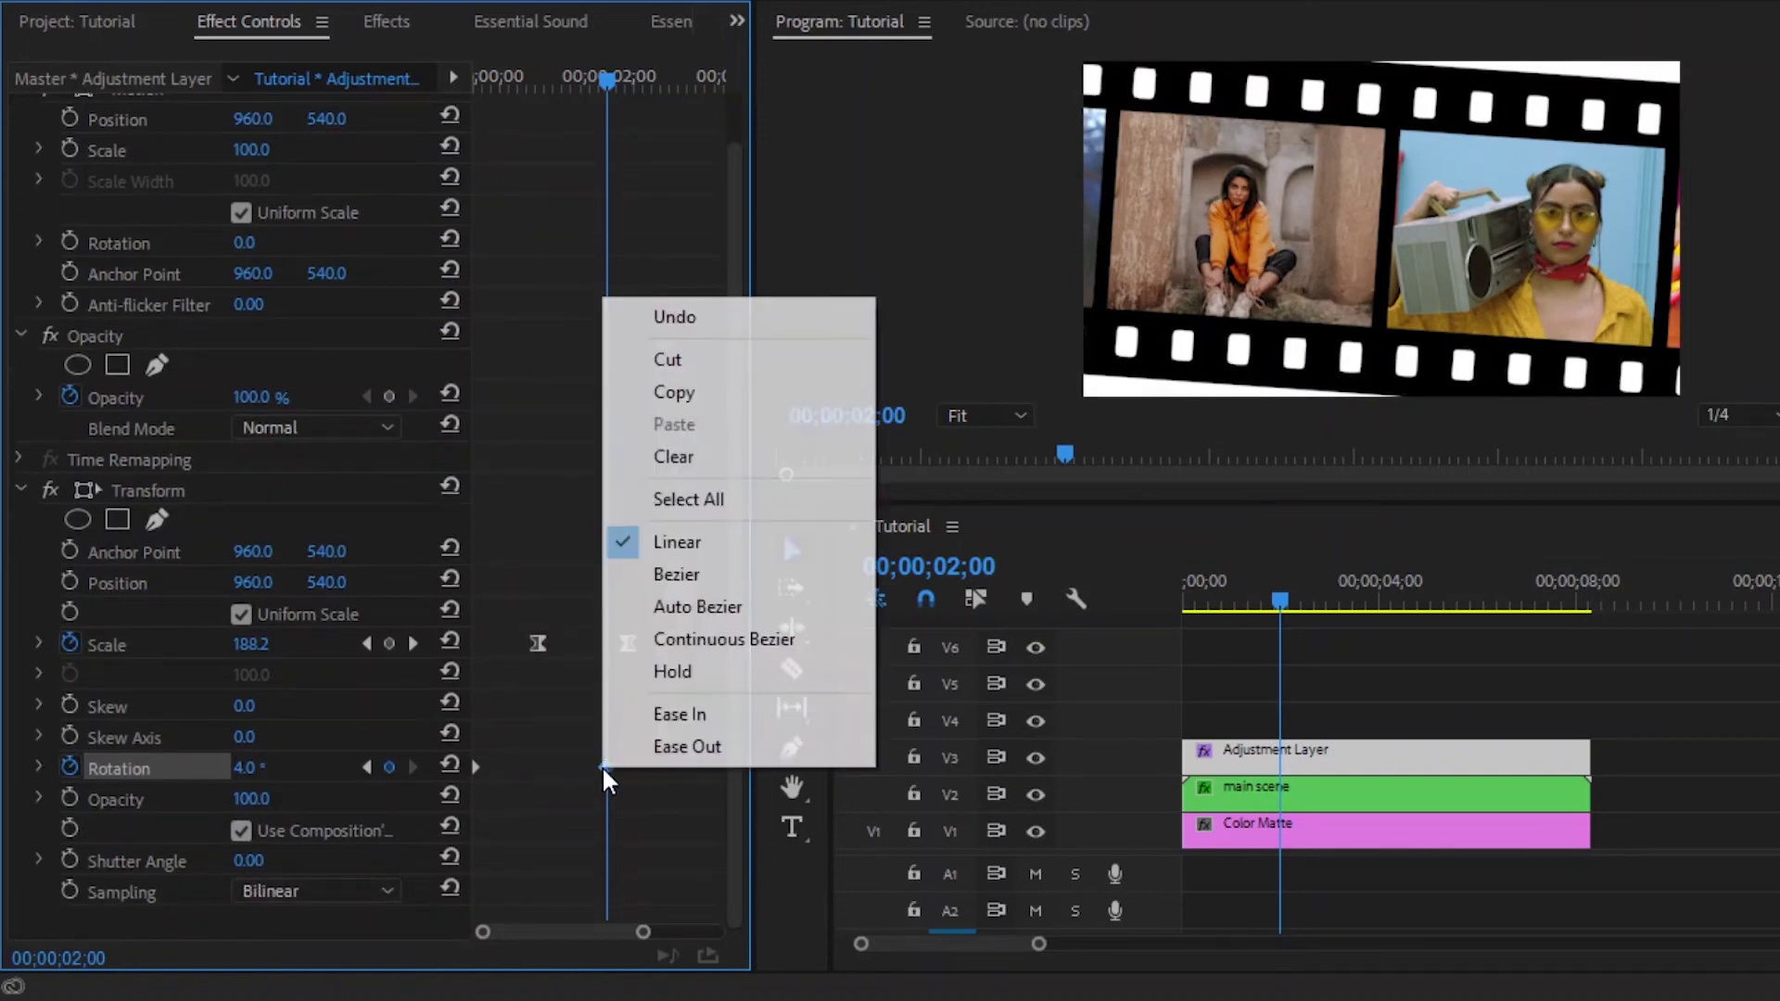
left_click(677, 712)
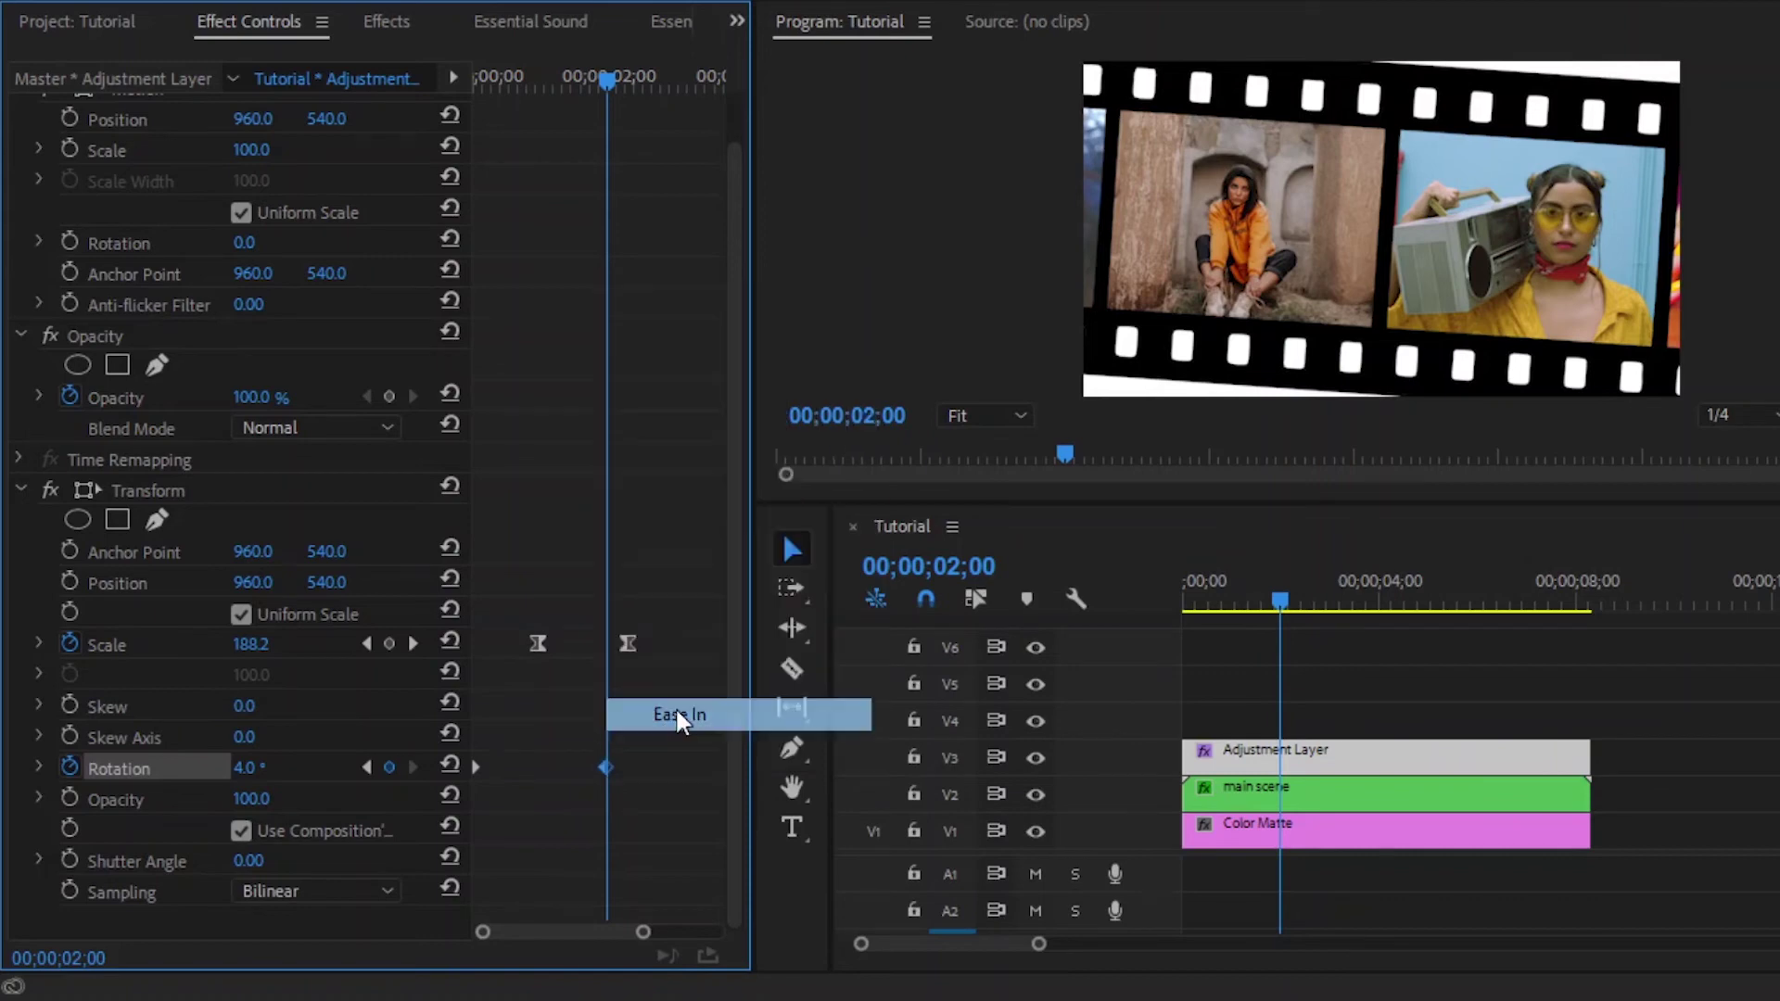
right_click(479, 767)
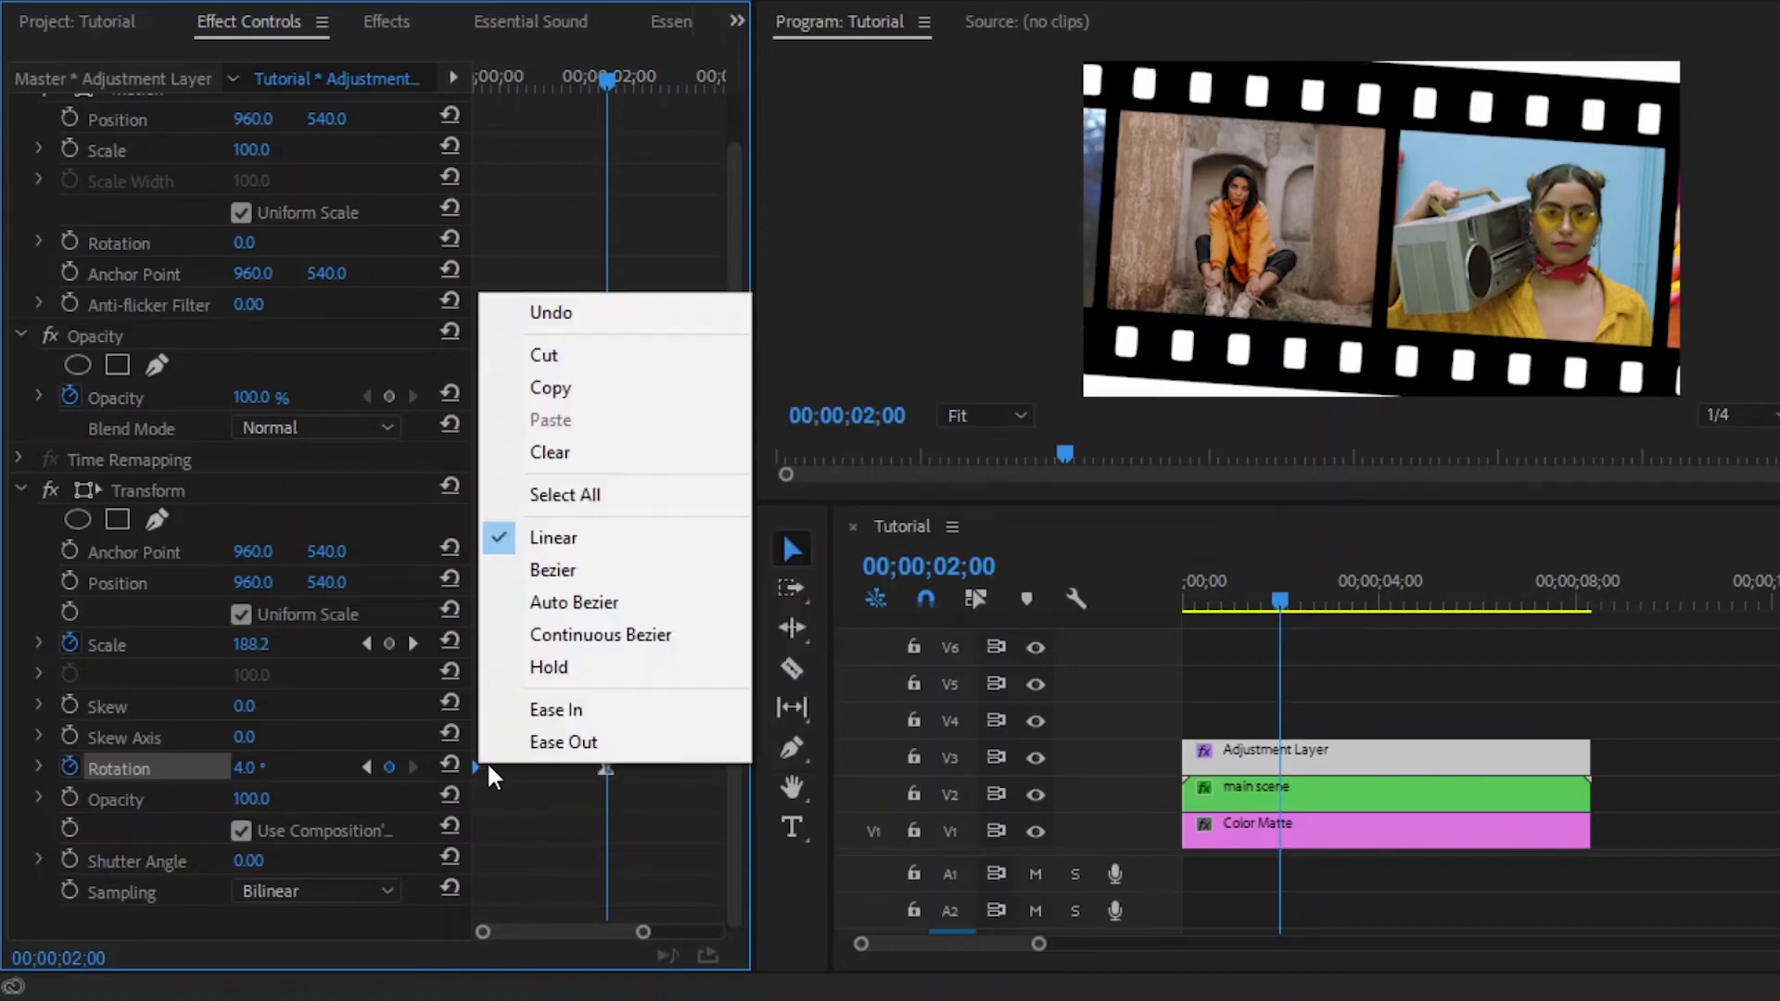
left_click(543, 747)
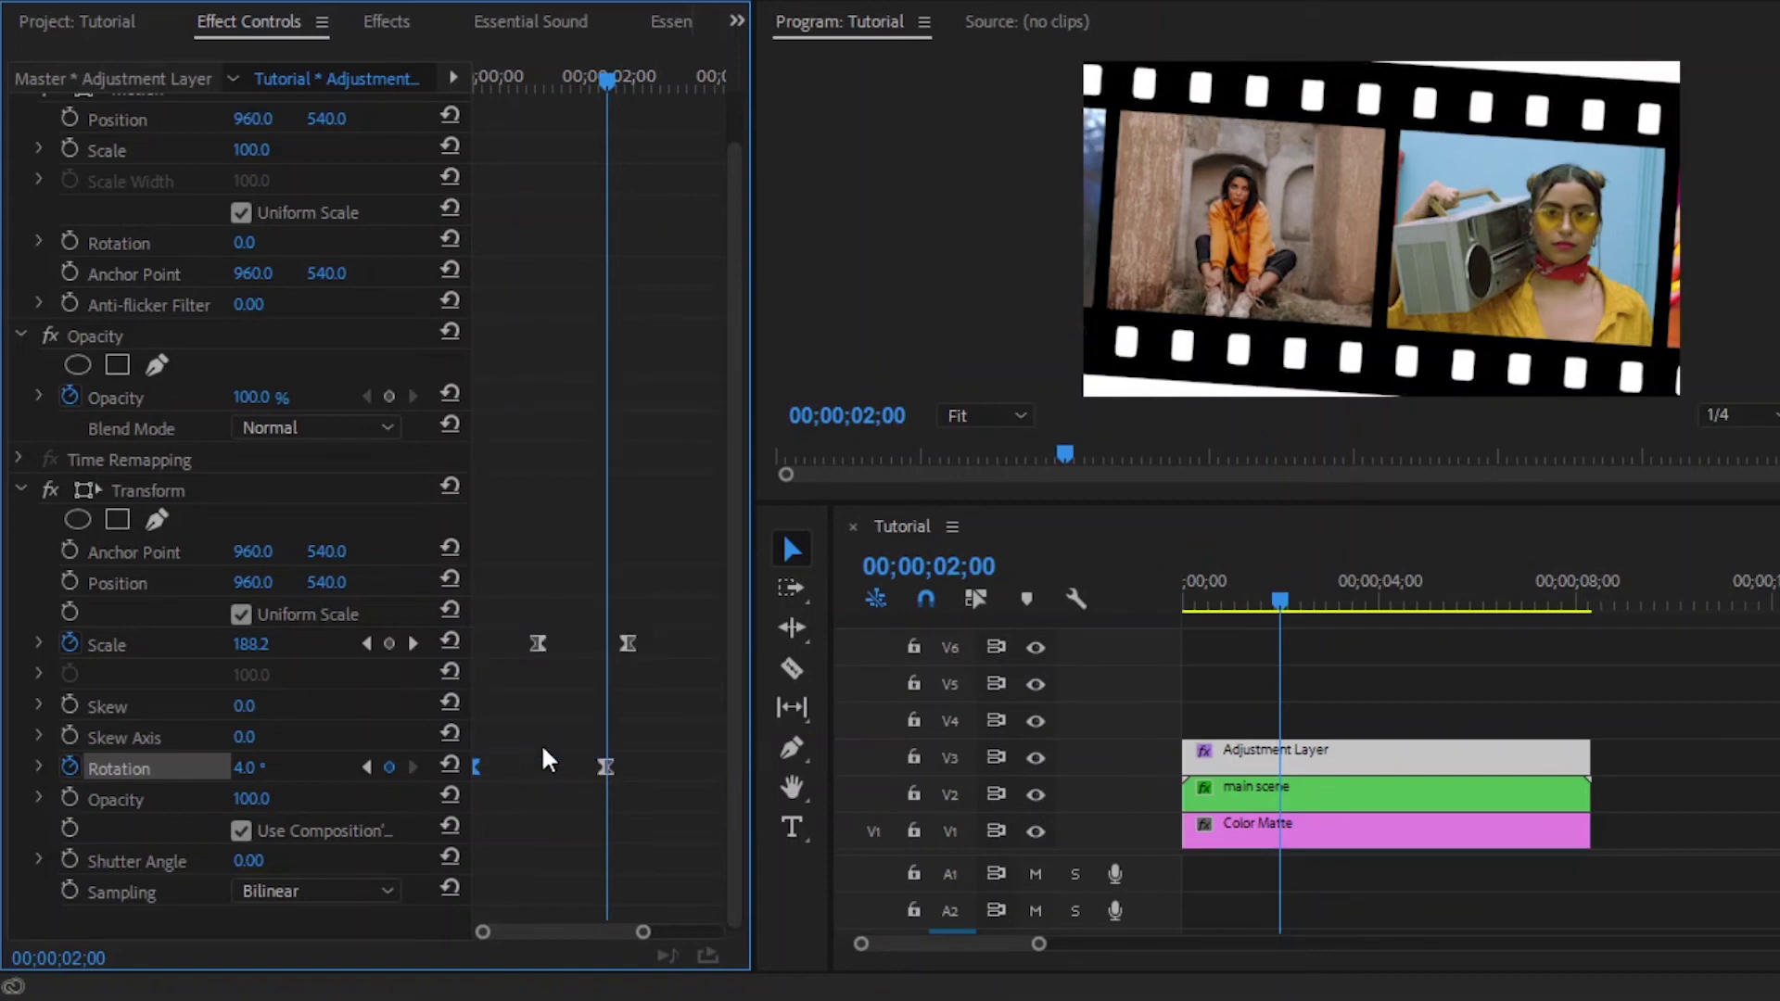
Lengthen the second Rotation keyframe's incoming velocity handle so the rotation peaks early, and collapse the graph.
left_click(39, 766)
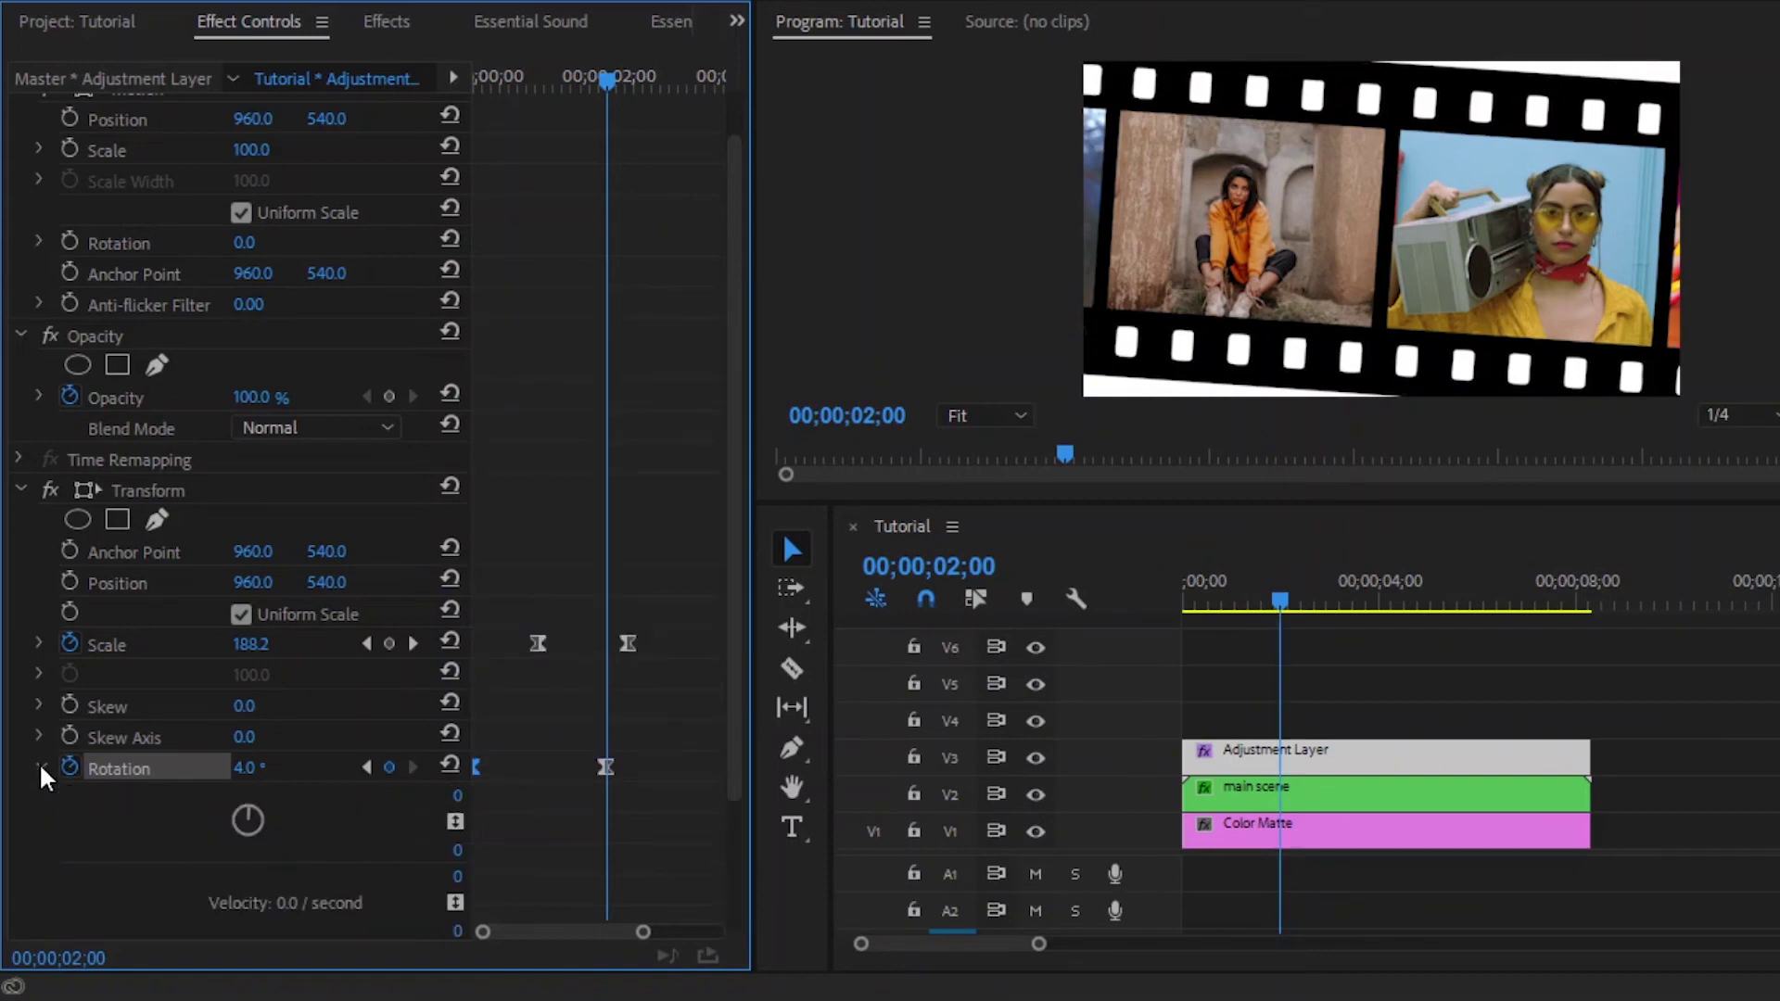
scroll(686, 757, "down", 3)
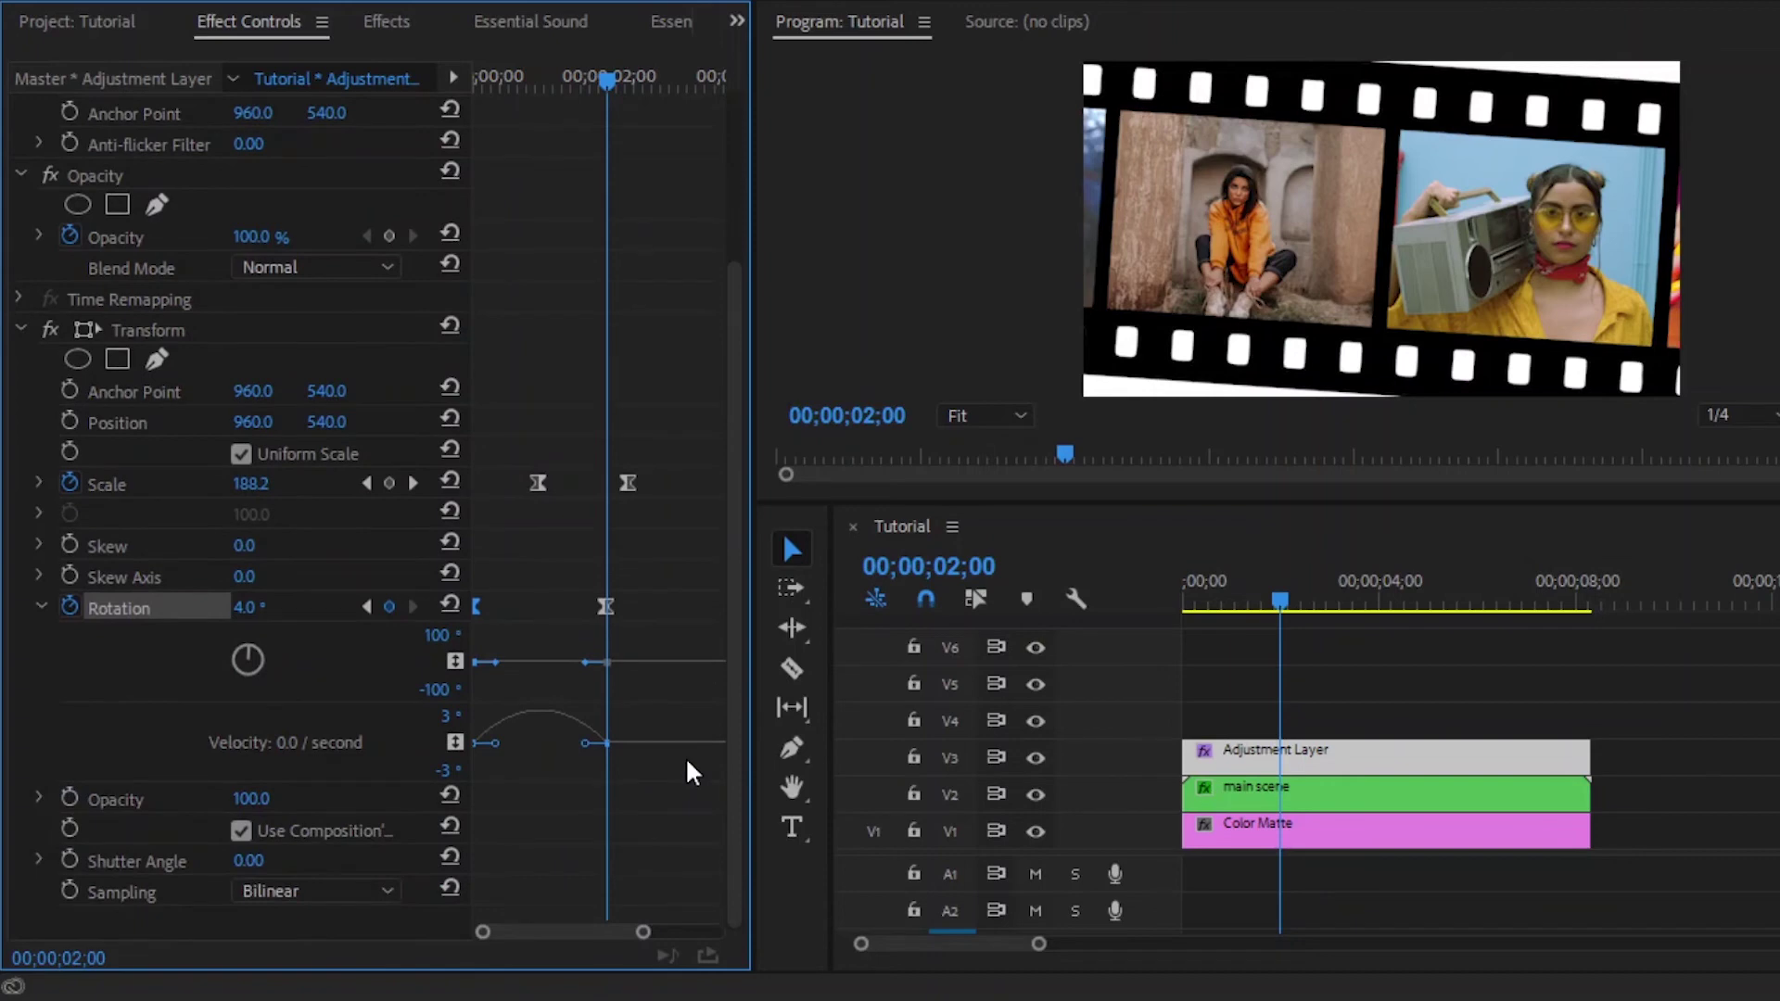
left_click_drag(587, 749, 525, 743)
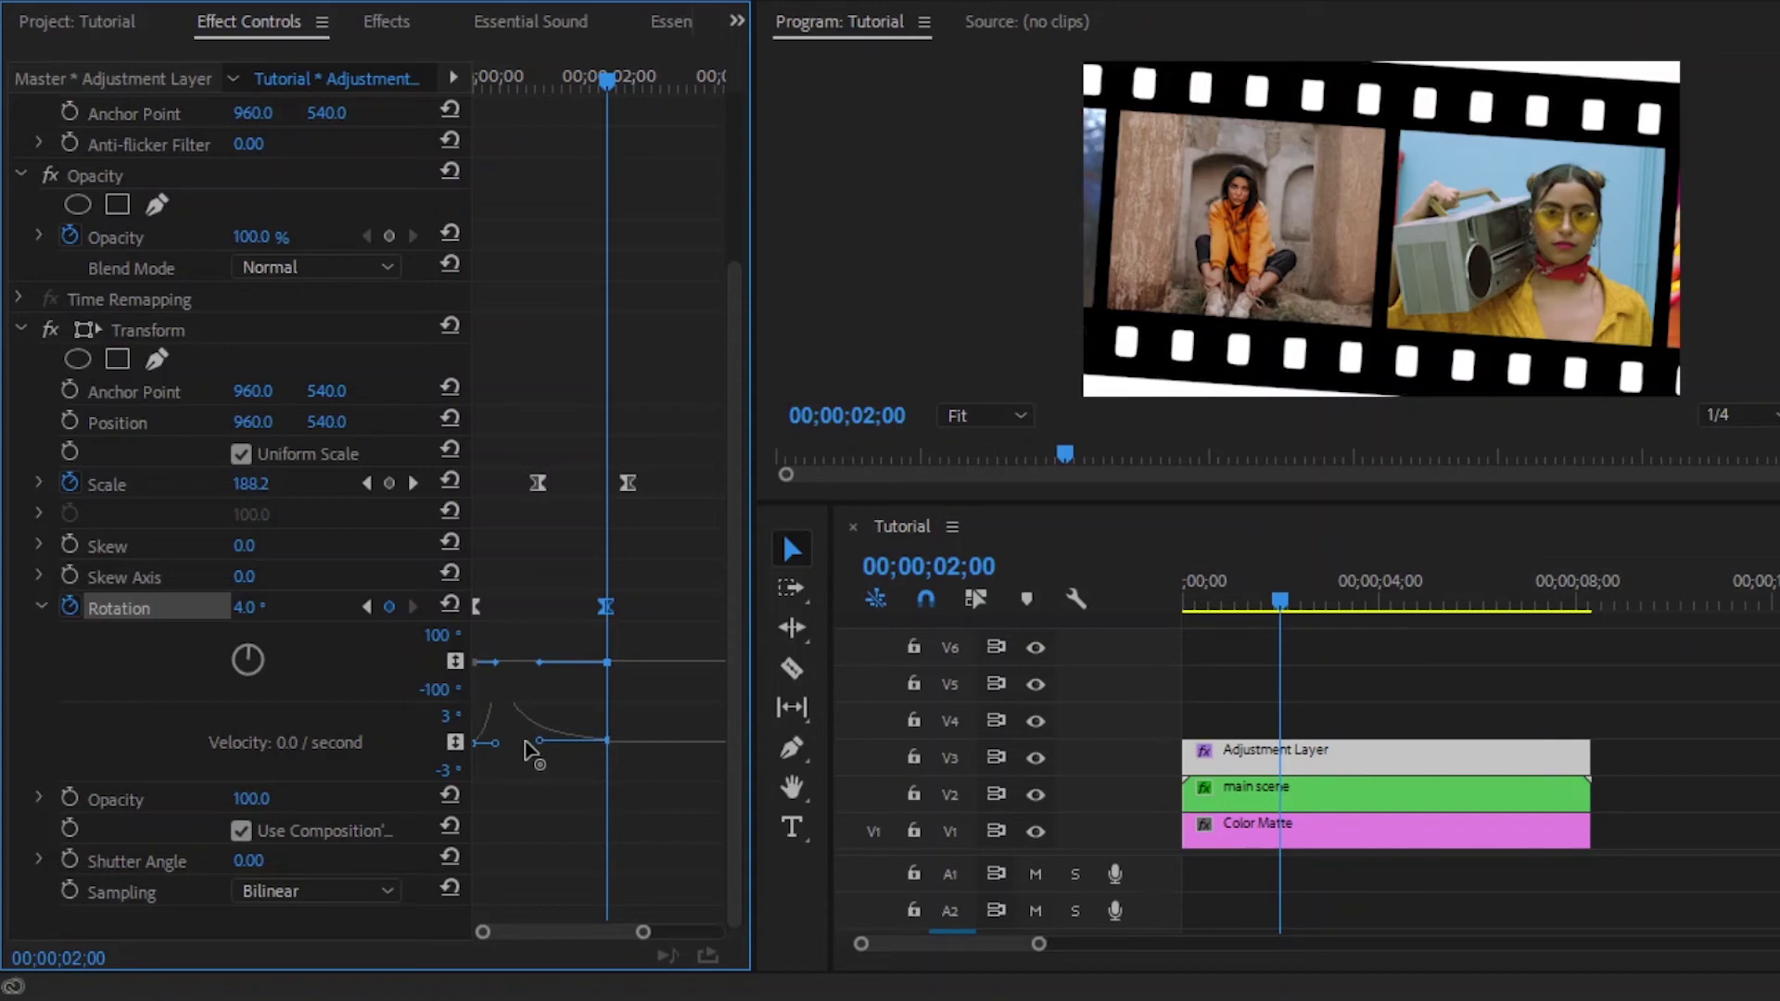
left_click_drag(520, 740, 524, 739)
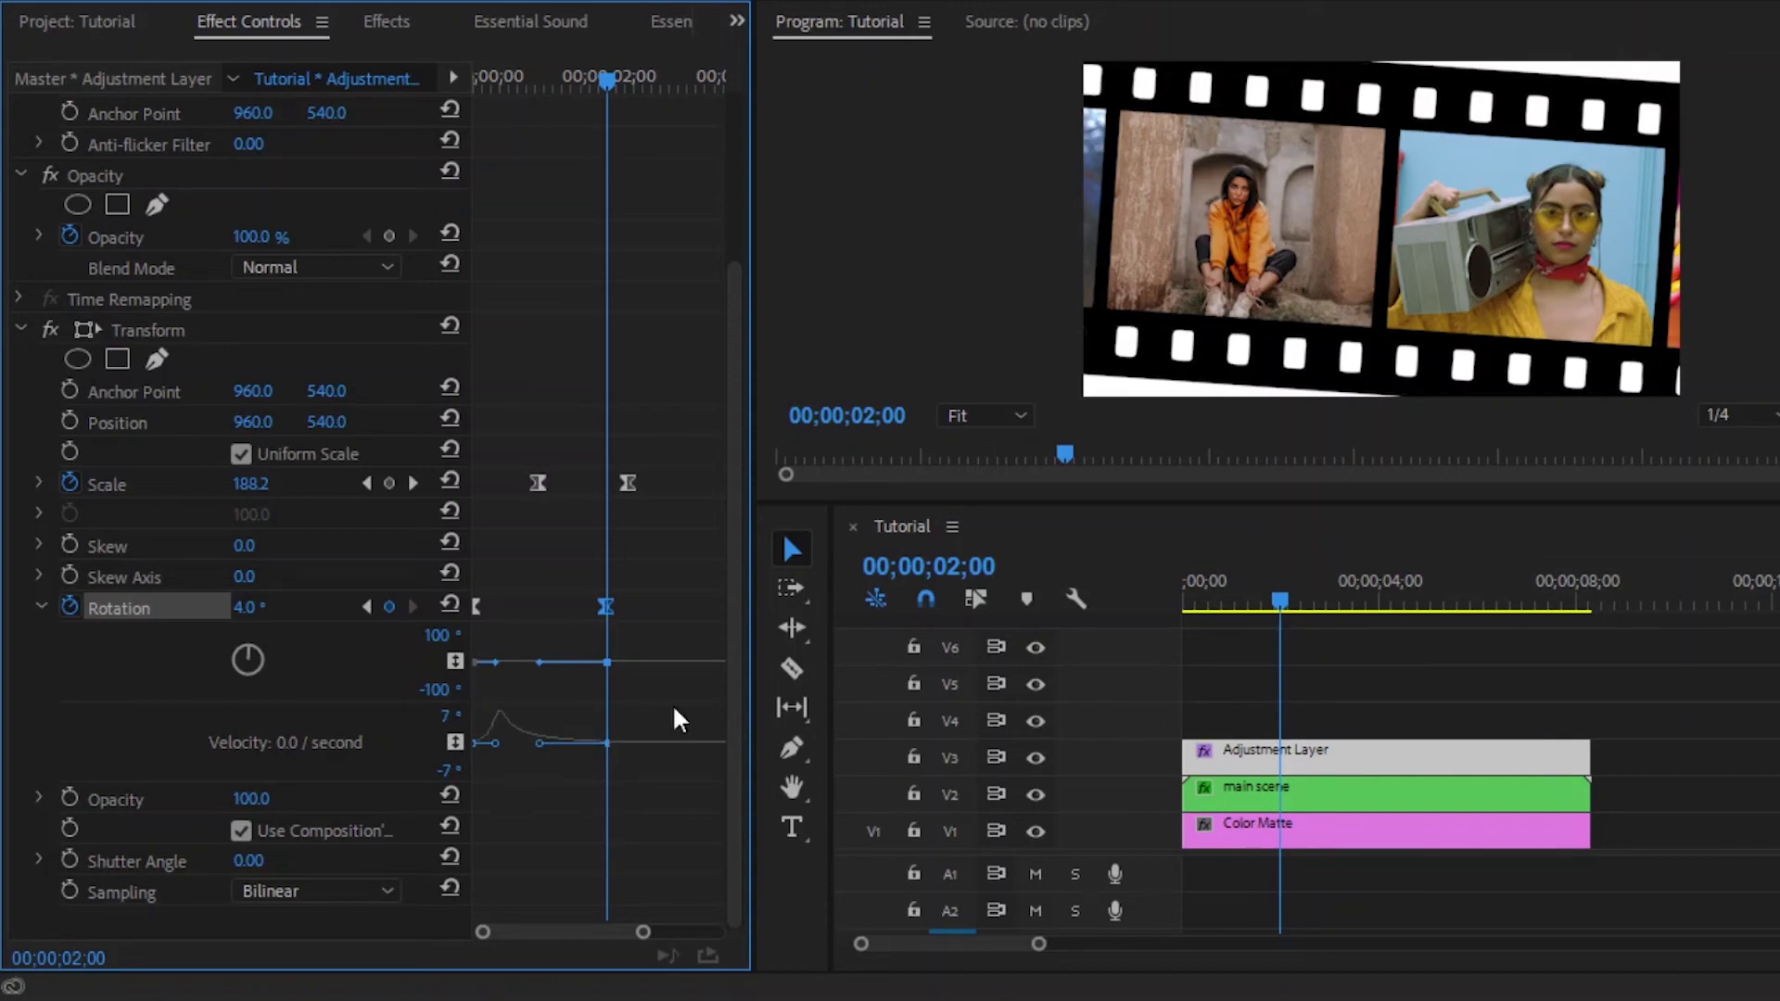
left_click(621, 707)
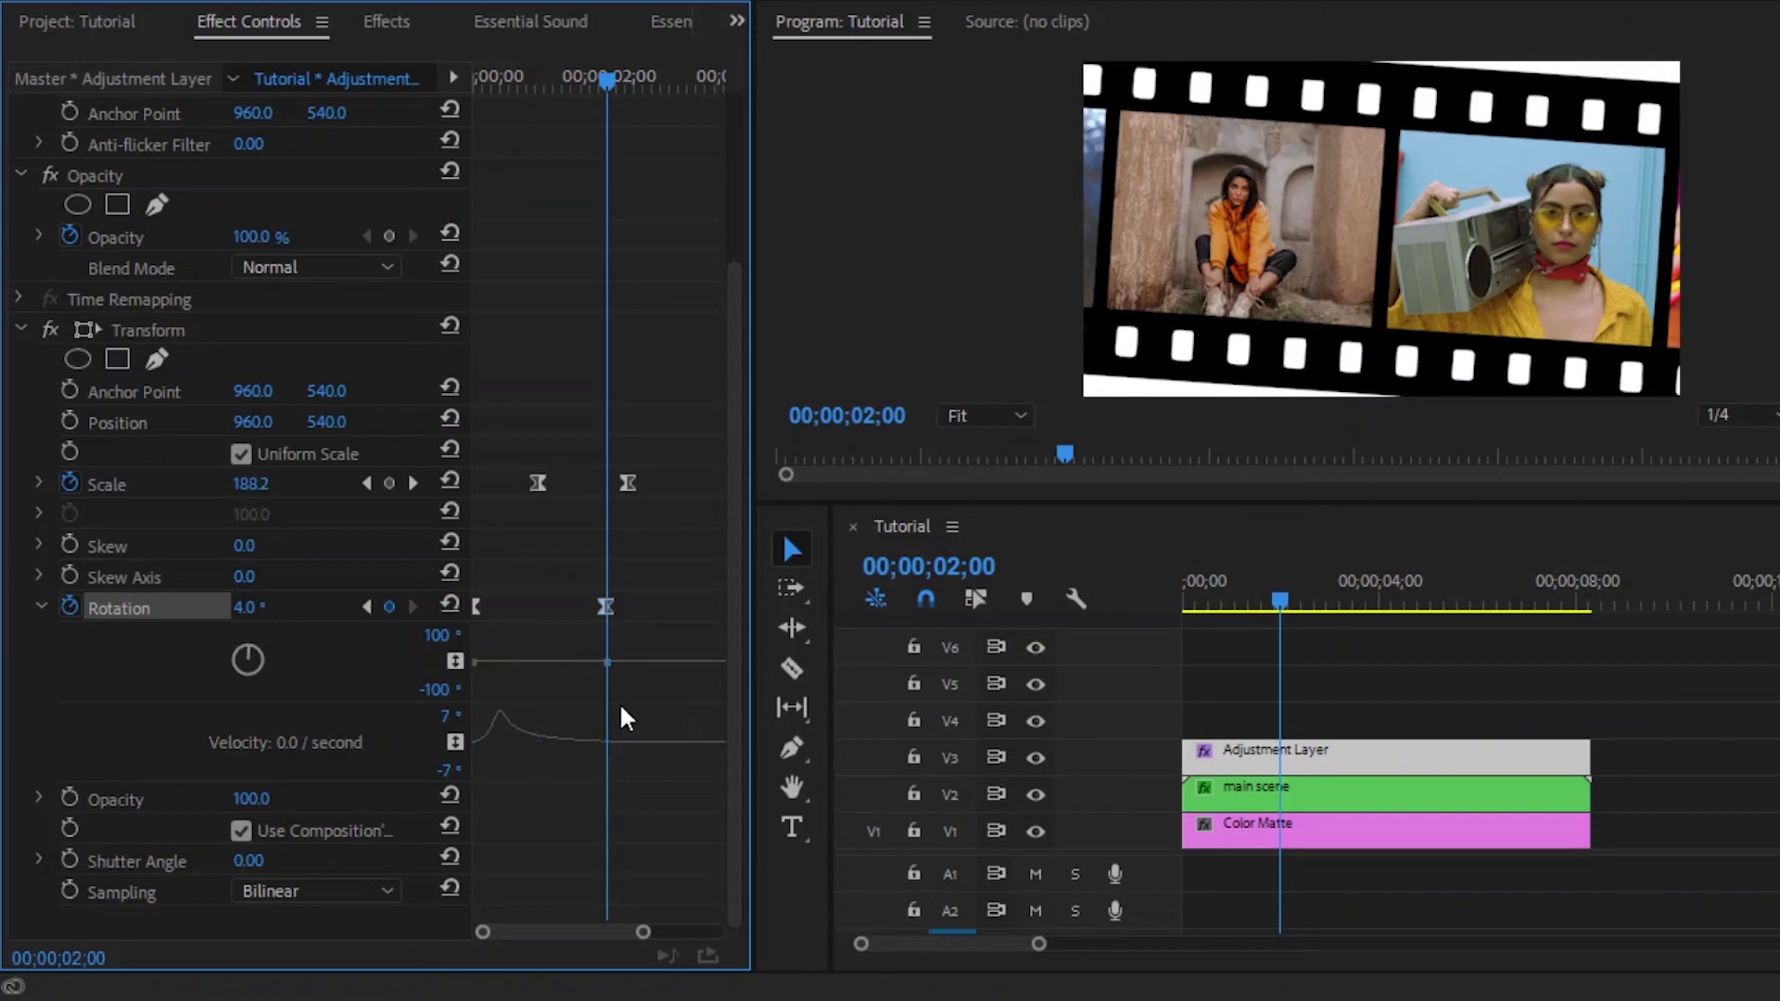
left_click(40, 606)
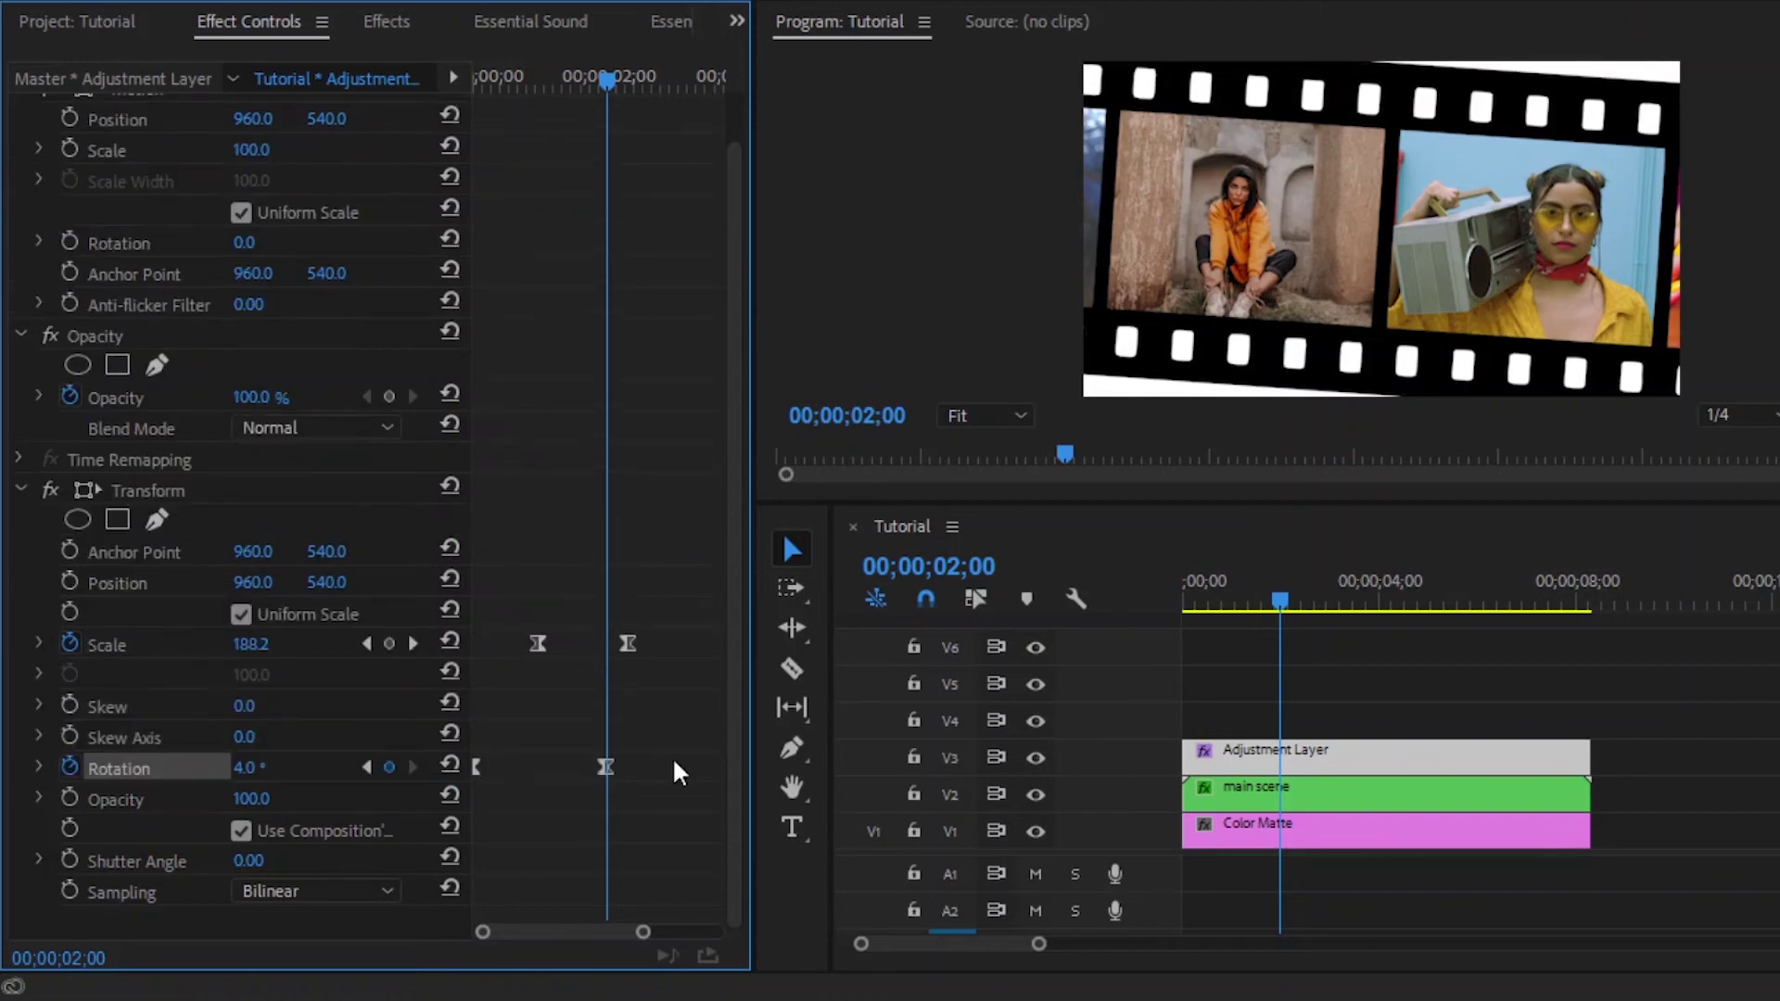
Add a Transform Rotation keyframe at 00;00;02;15 that holds the current rotation.
mouse_move(616, 926)
left_mouse_down()
mouse_move(664, 934)
mouse_move(618, 934)
left_mouse_up()
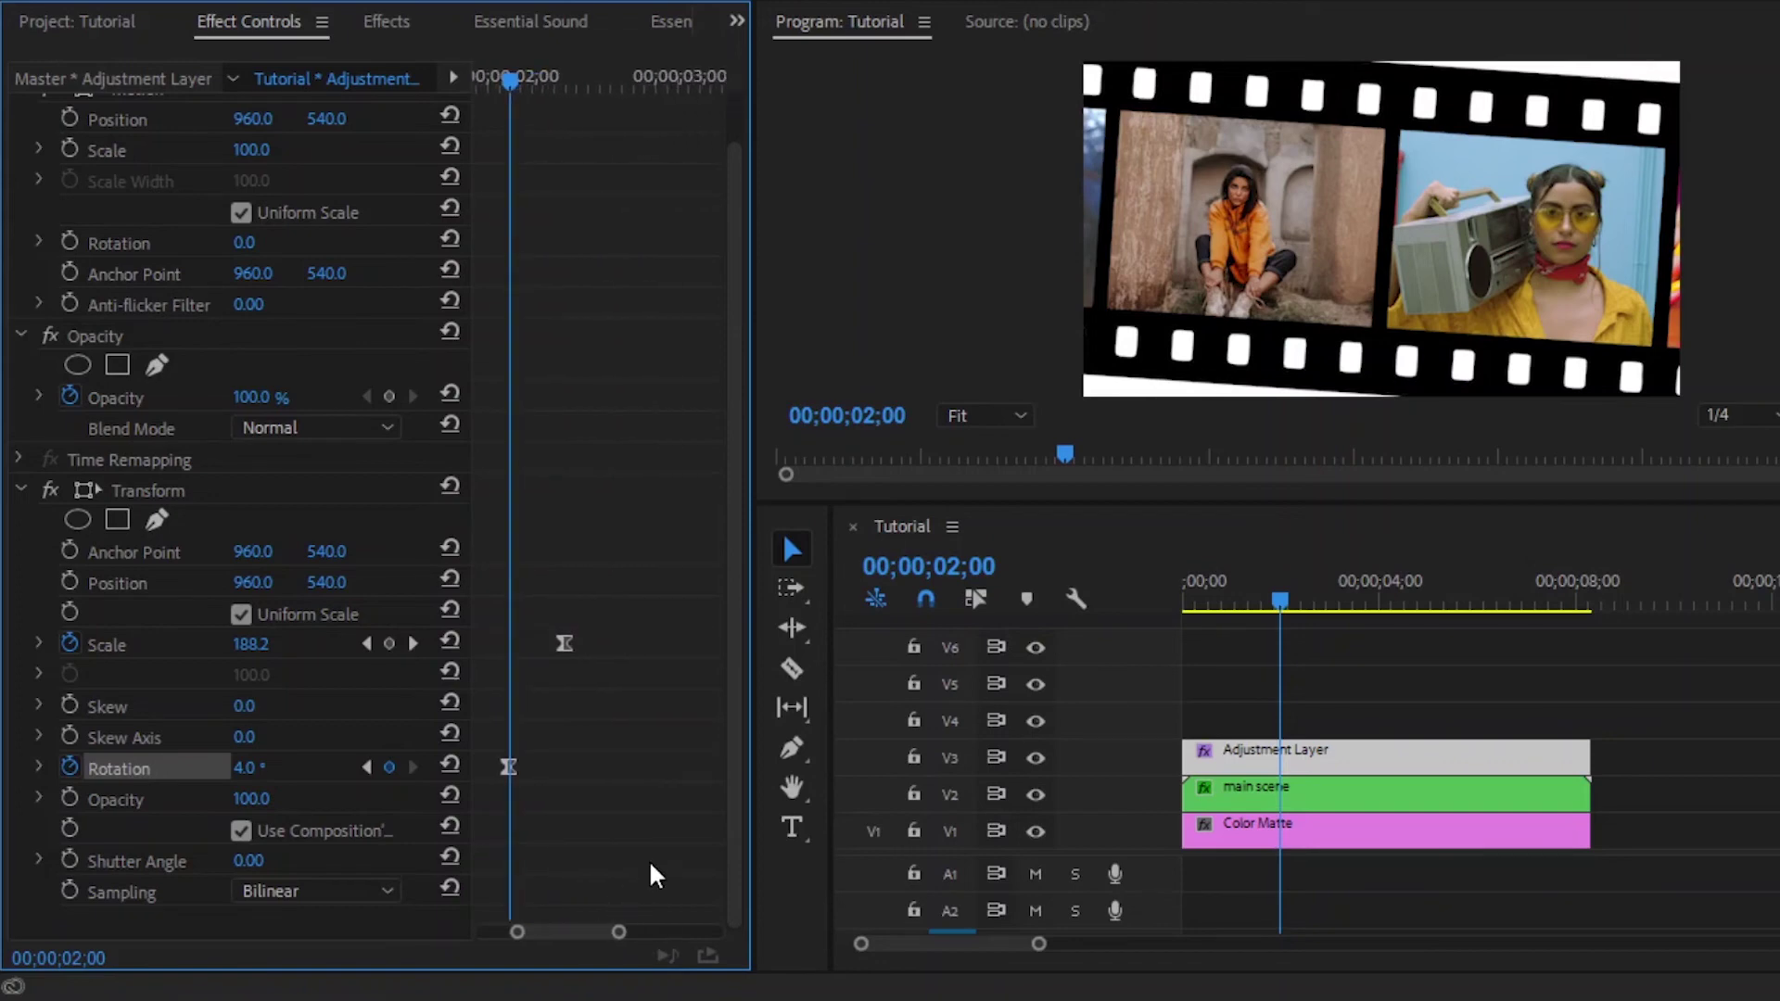
key("shift+Right")
key("shift+Right")
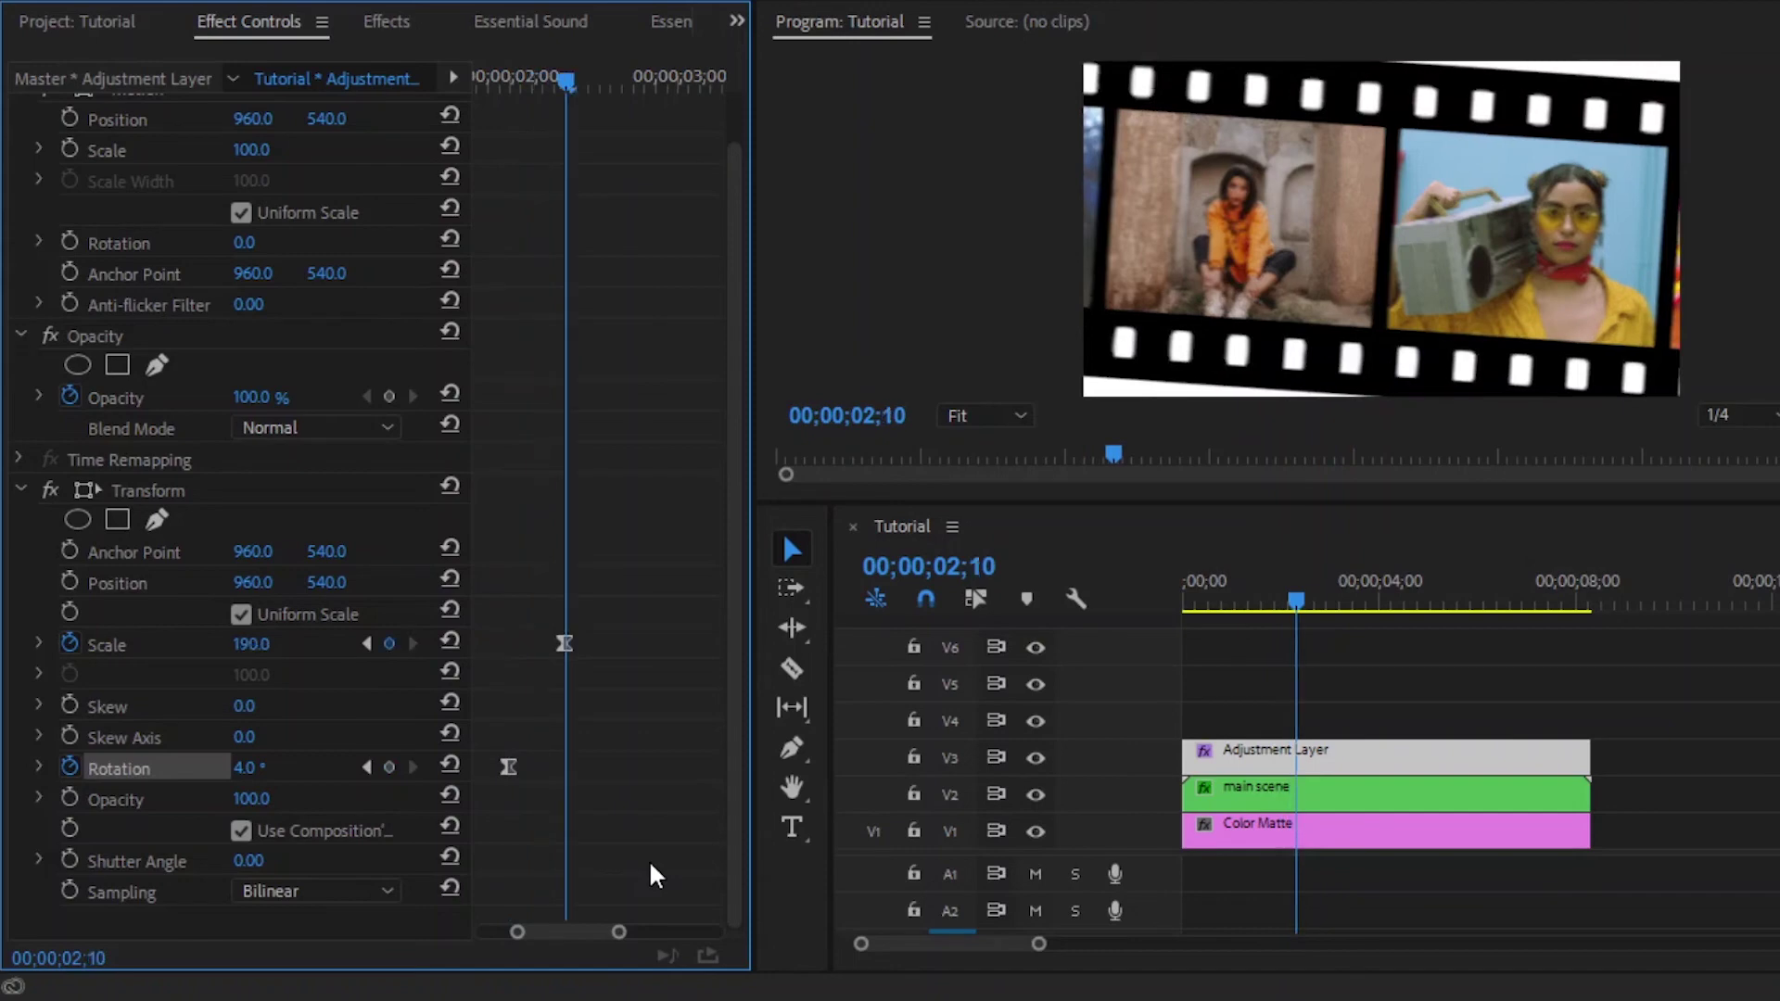
key("shift+Right")
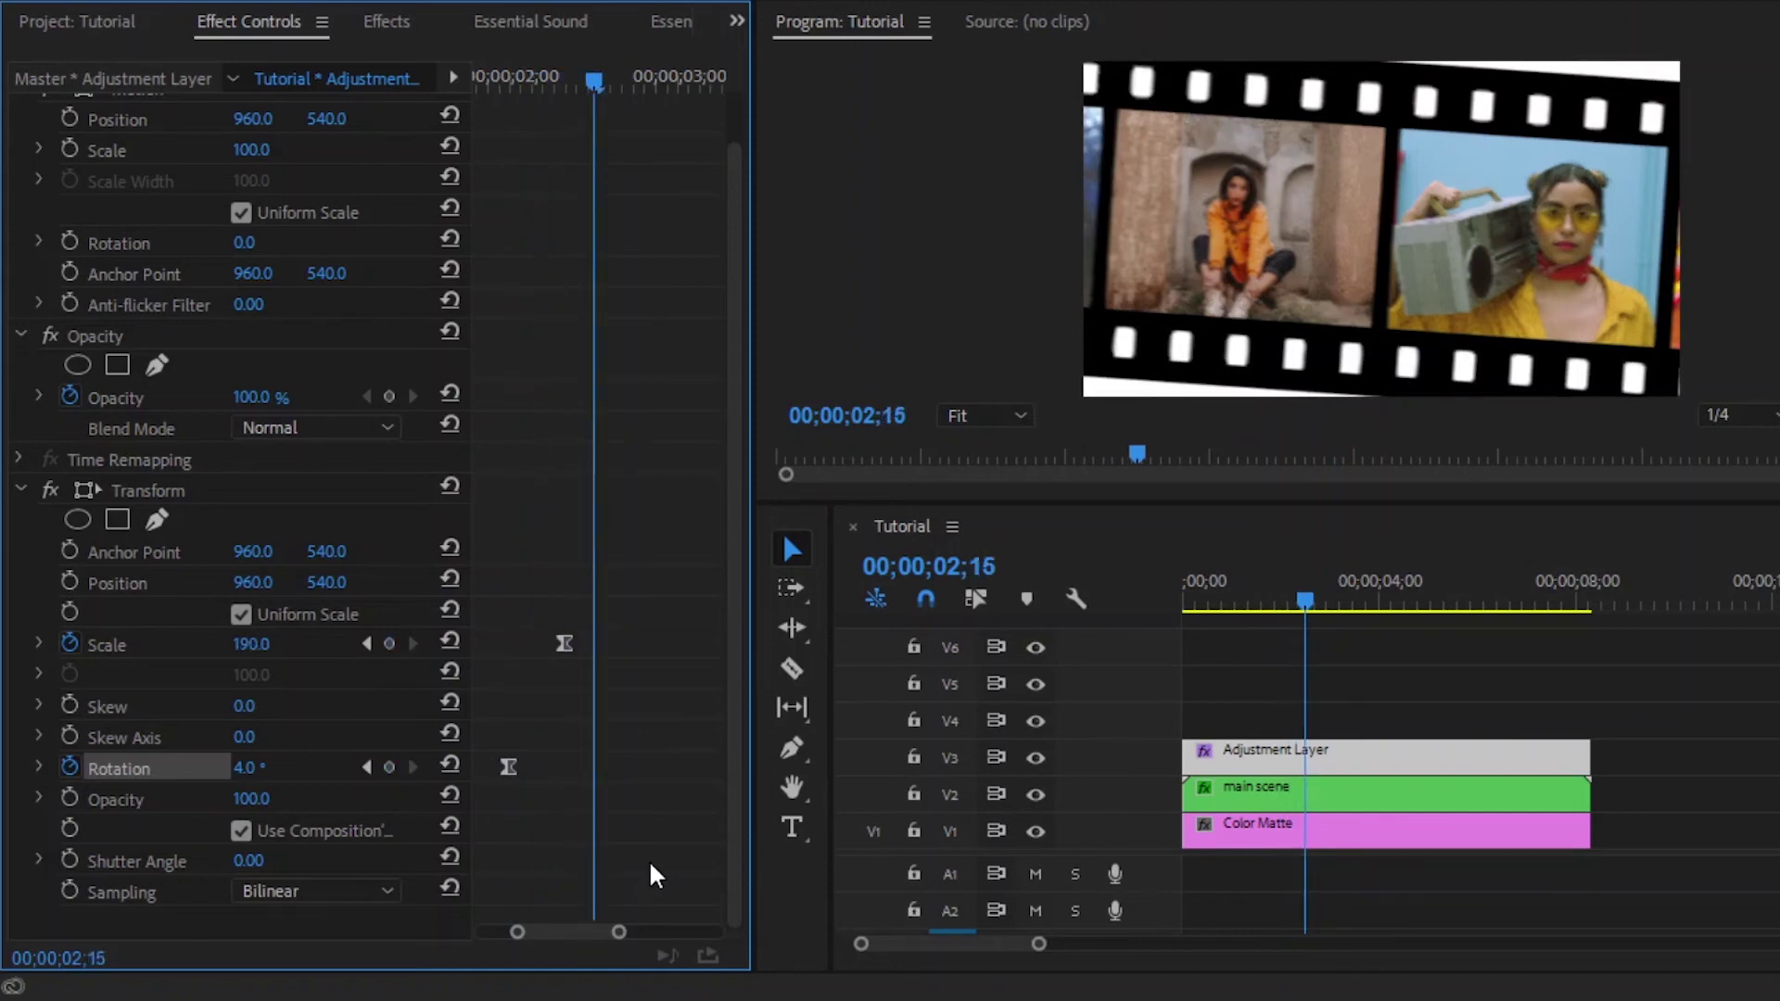
left_click(392, 772)
Add a Transform Rotation keyframe of 0 degrees at 00;00;04;03.
mouse_move(620, 935)
left_mouse_down()
mouse_move(668, 935)
mouse_move(642, 927)
left_mouse_up()
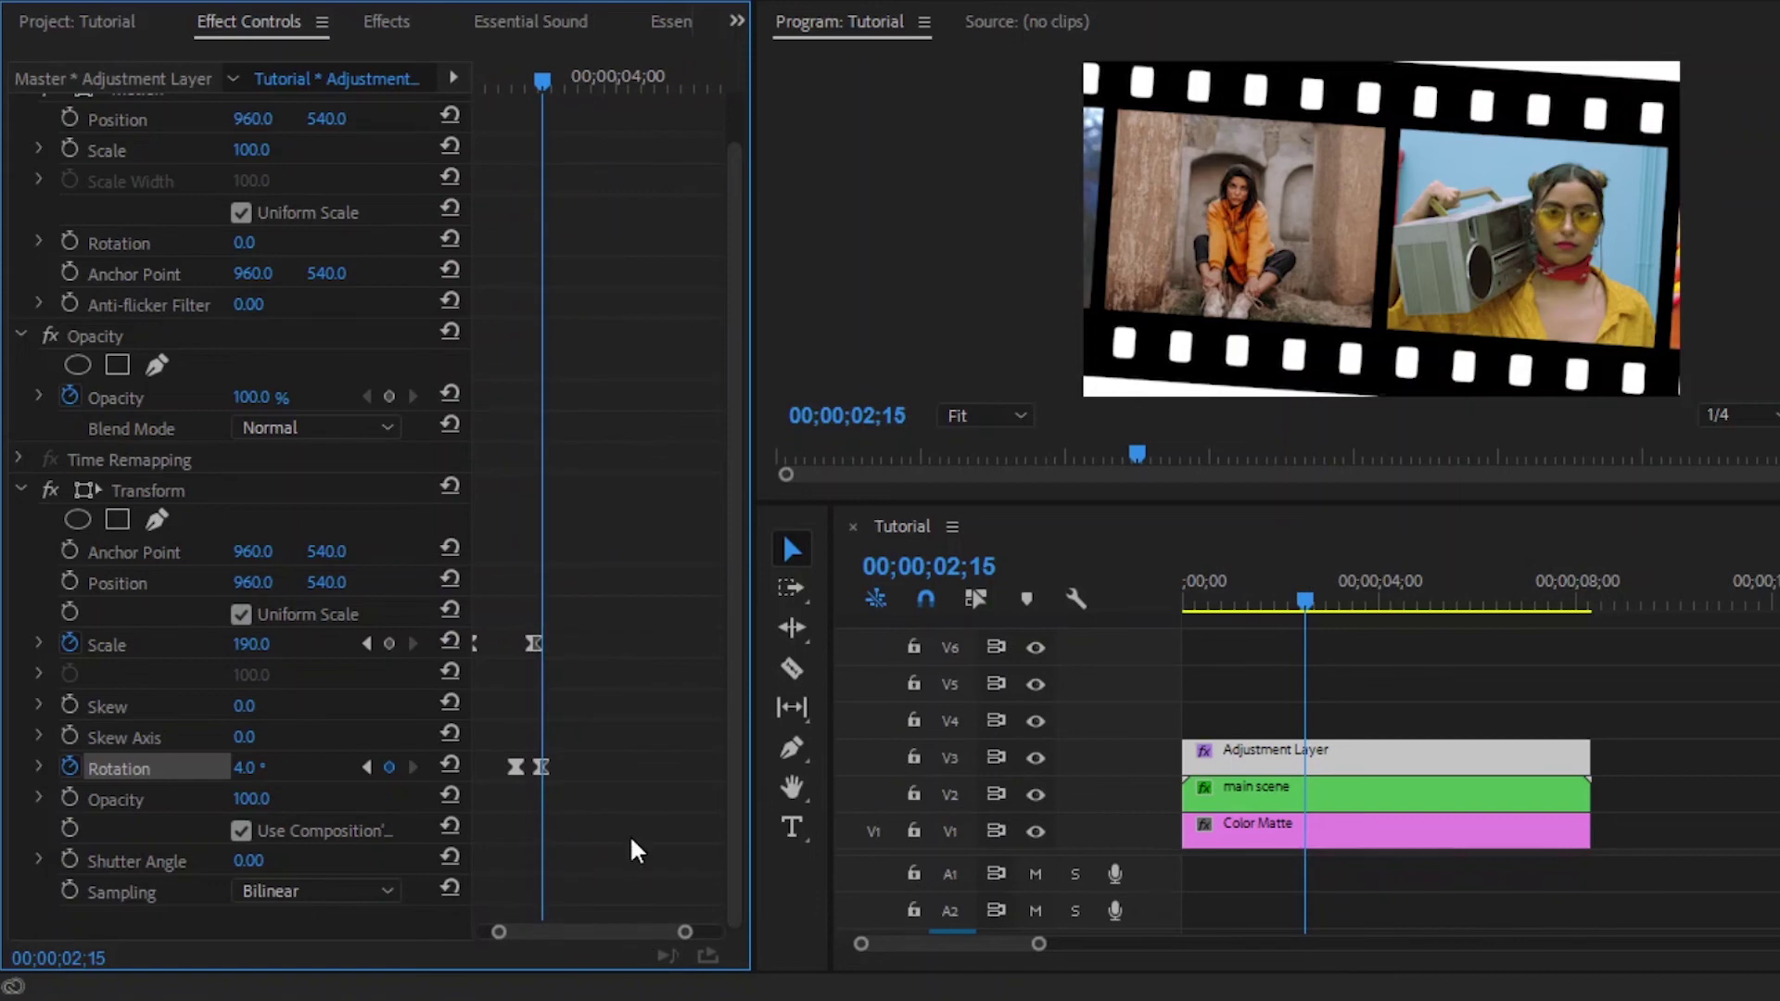
left_click_drag(538, 79, 620, 125)
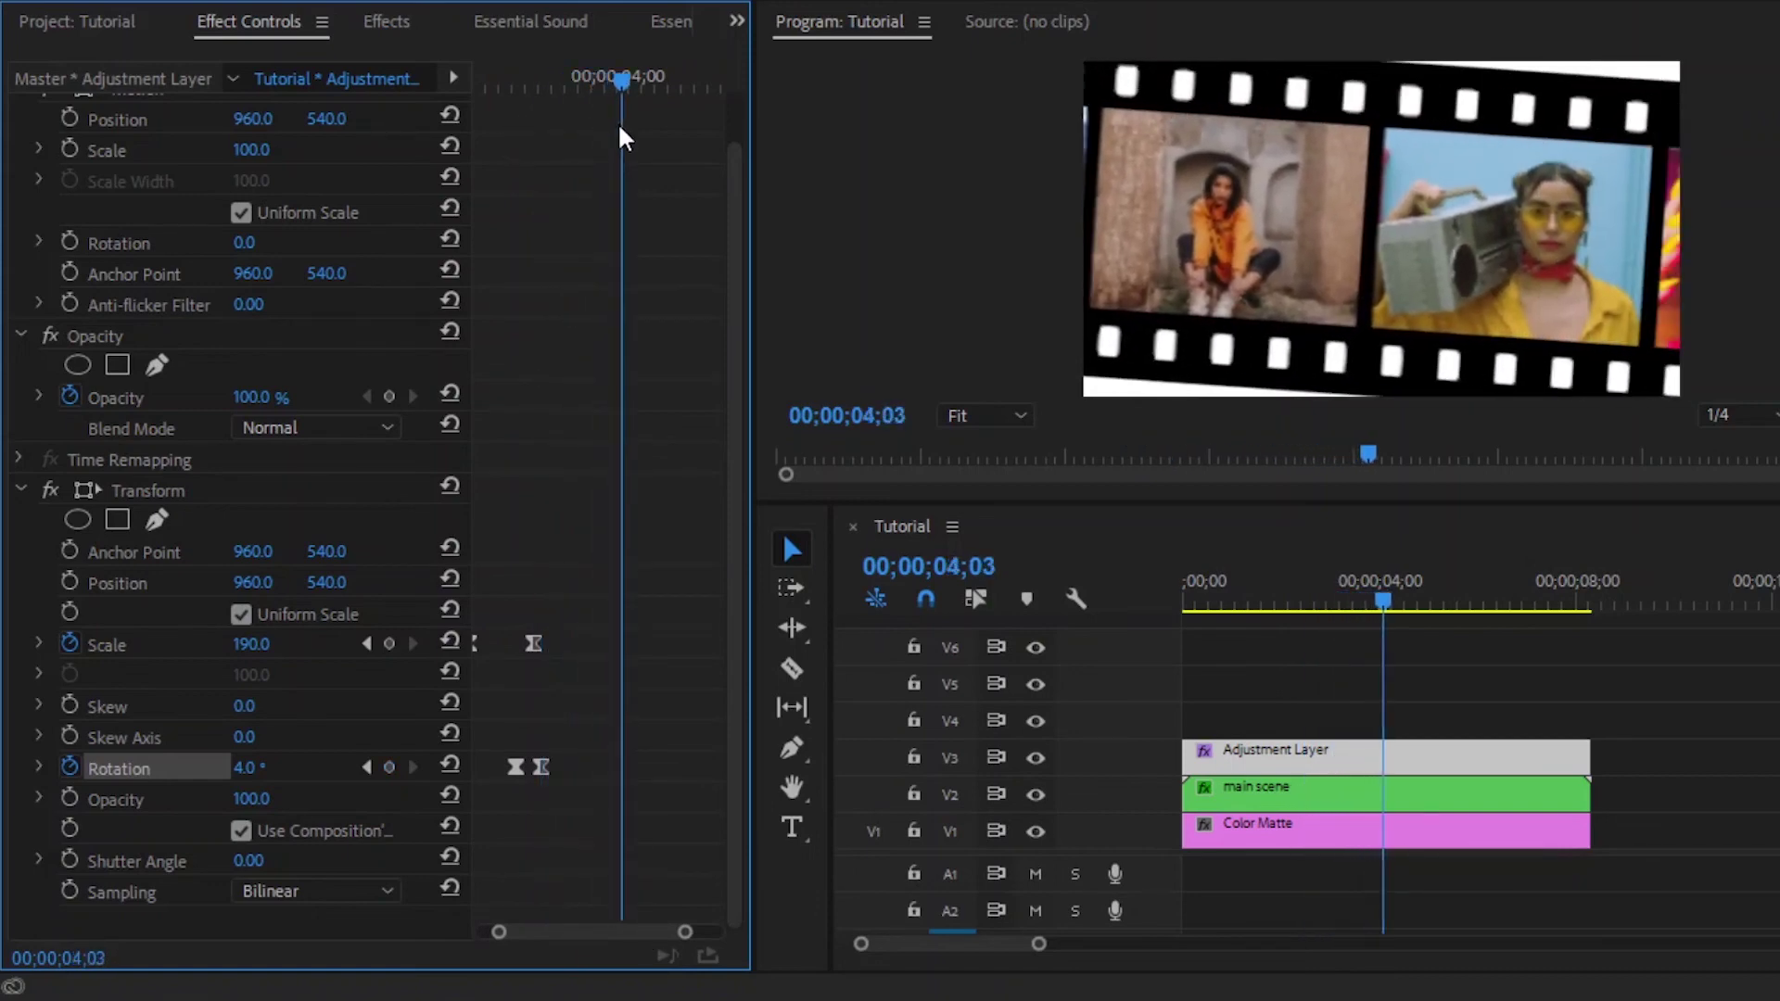
left_click(389, 768)
left_click(315, 767)
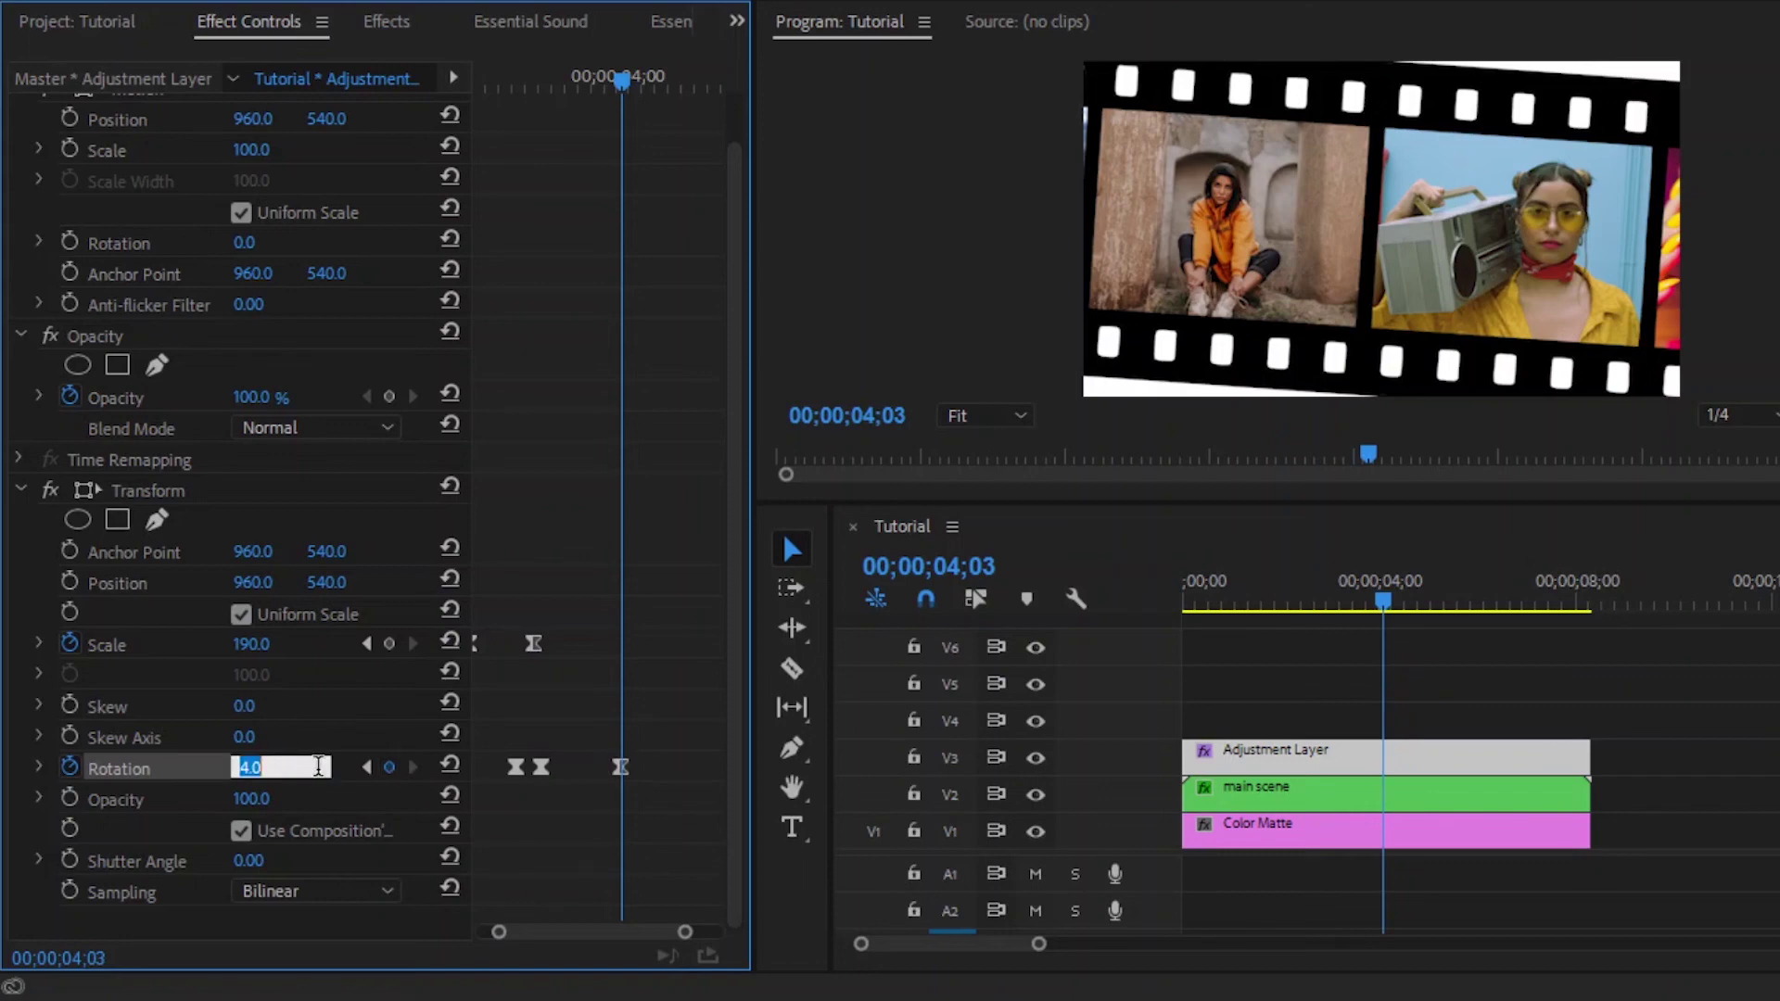
type("0")
key("Return")
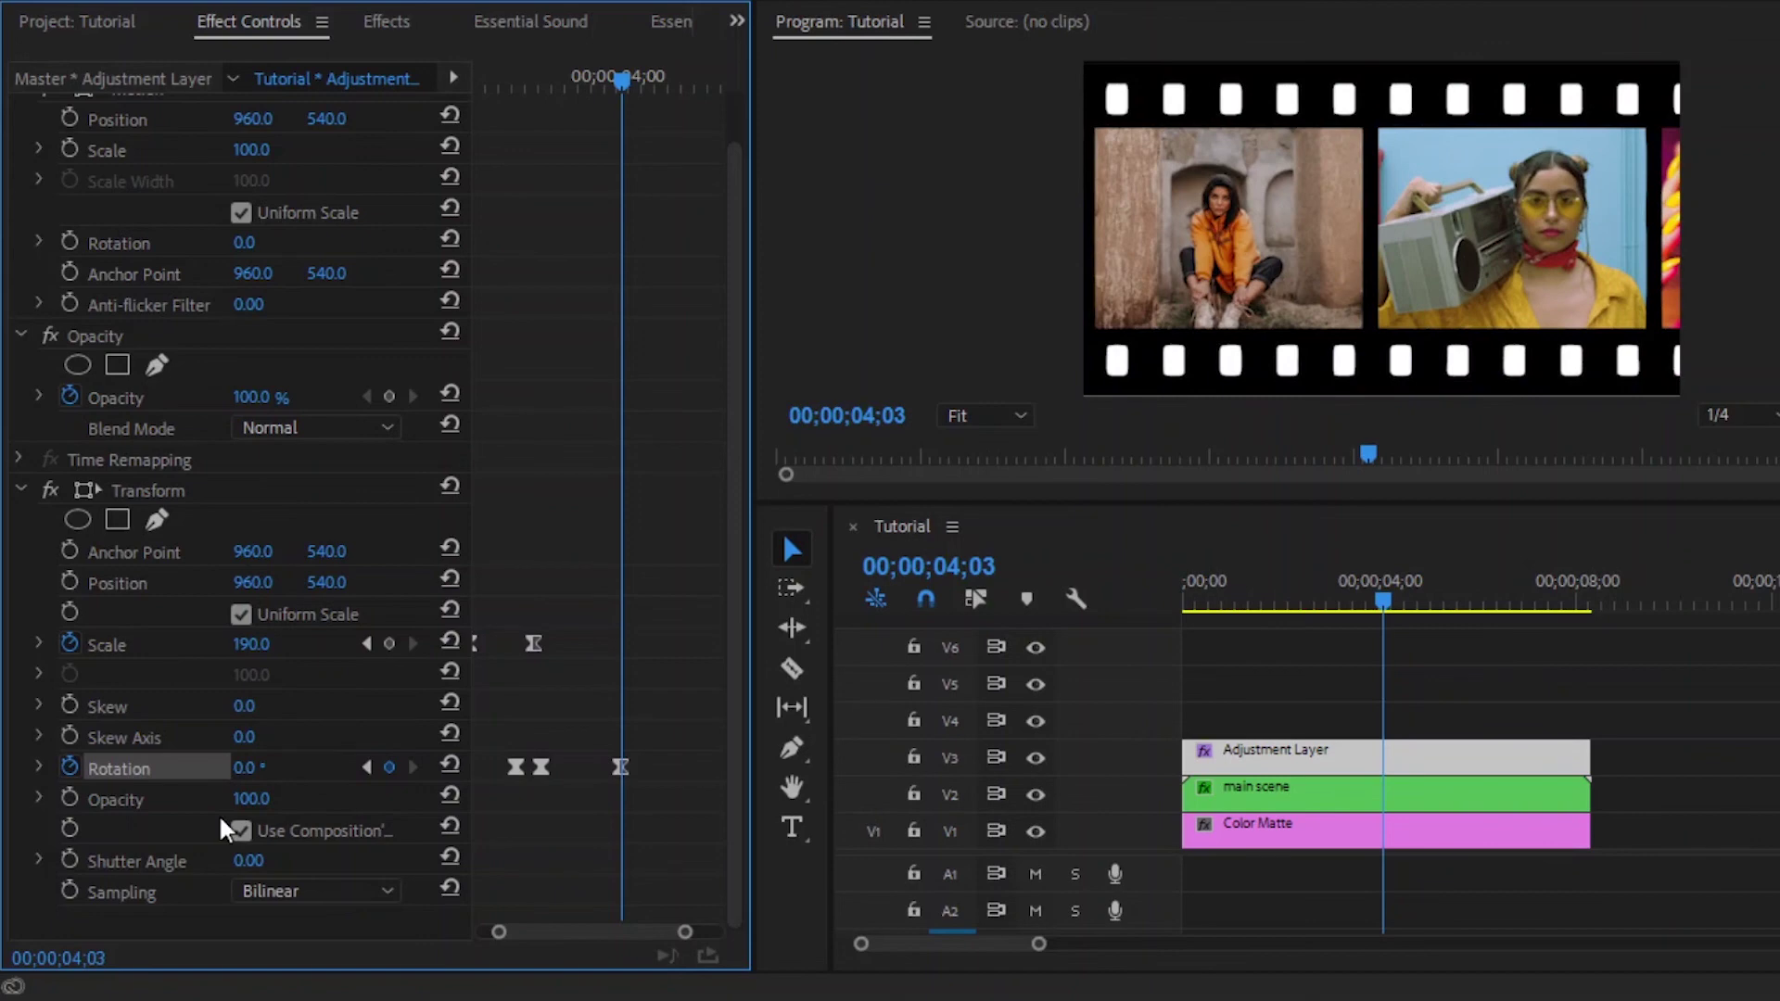
Lengthen the last Rotation keyframe's incoming velocity handle so the return rotation peaks early, and deselect the adjustment layer.
left_click(39, 769)
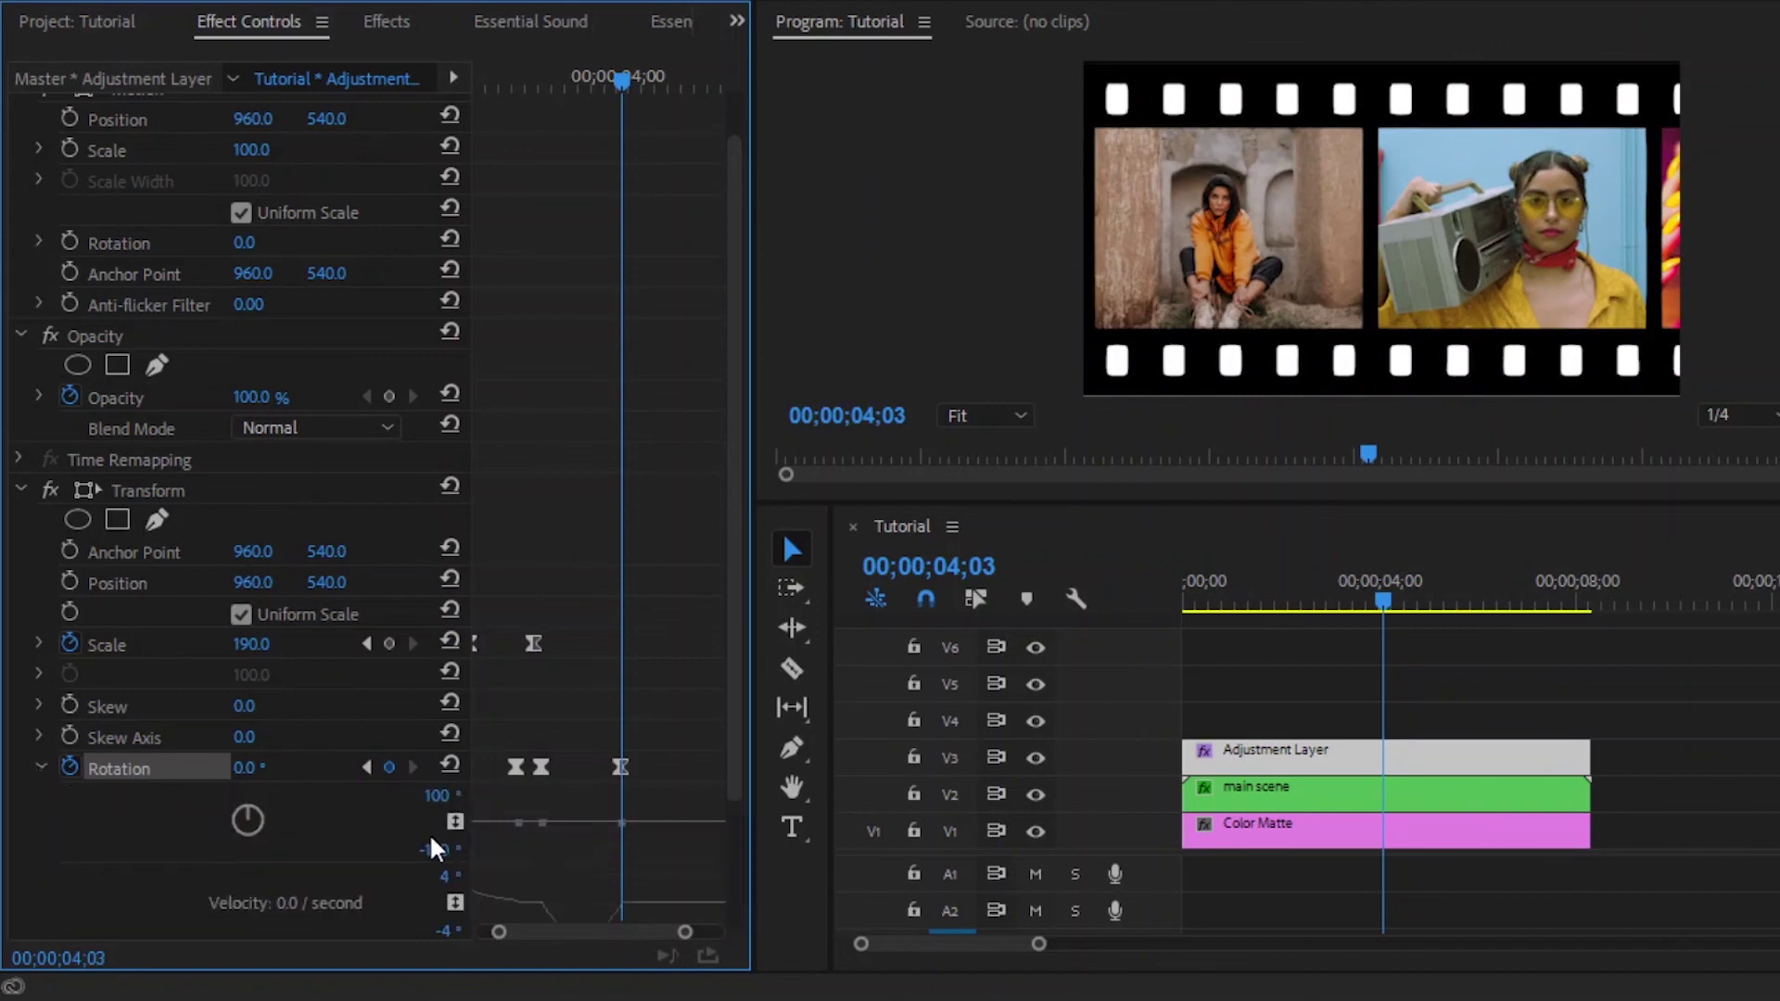
scroll(675, 675, "down", 3)
left_click(621, 607)
left_click_drag(608, 737, 575, 743)
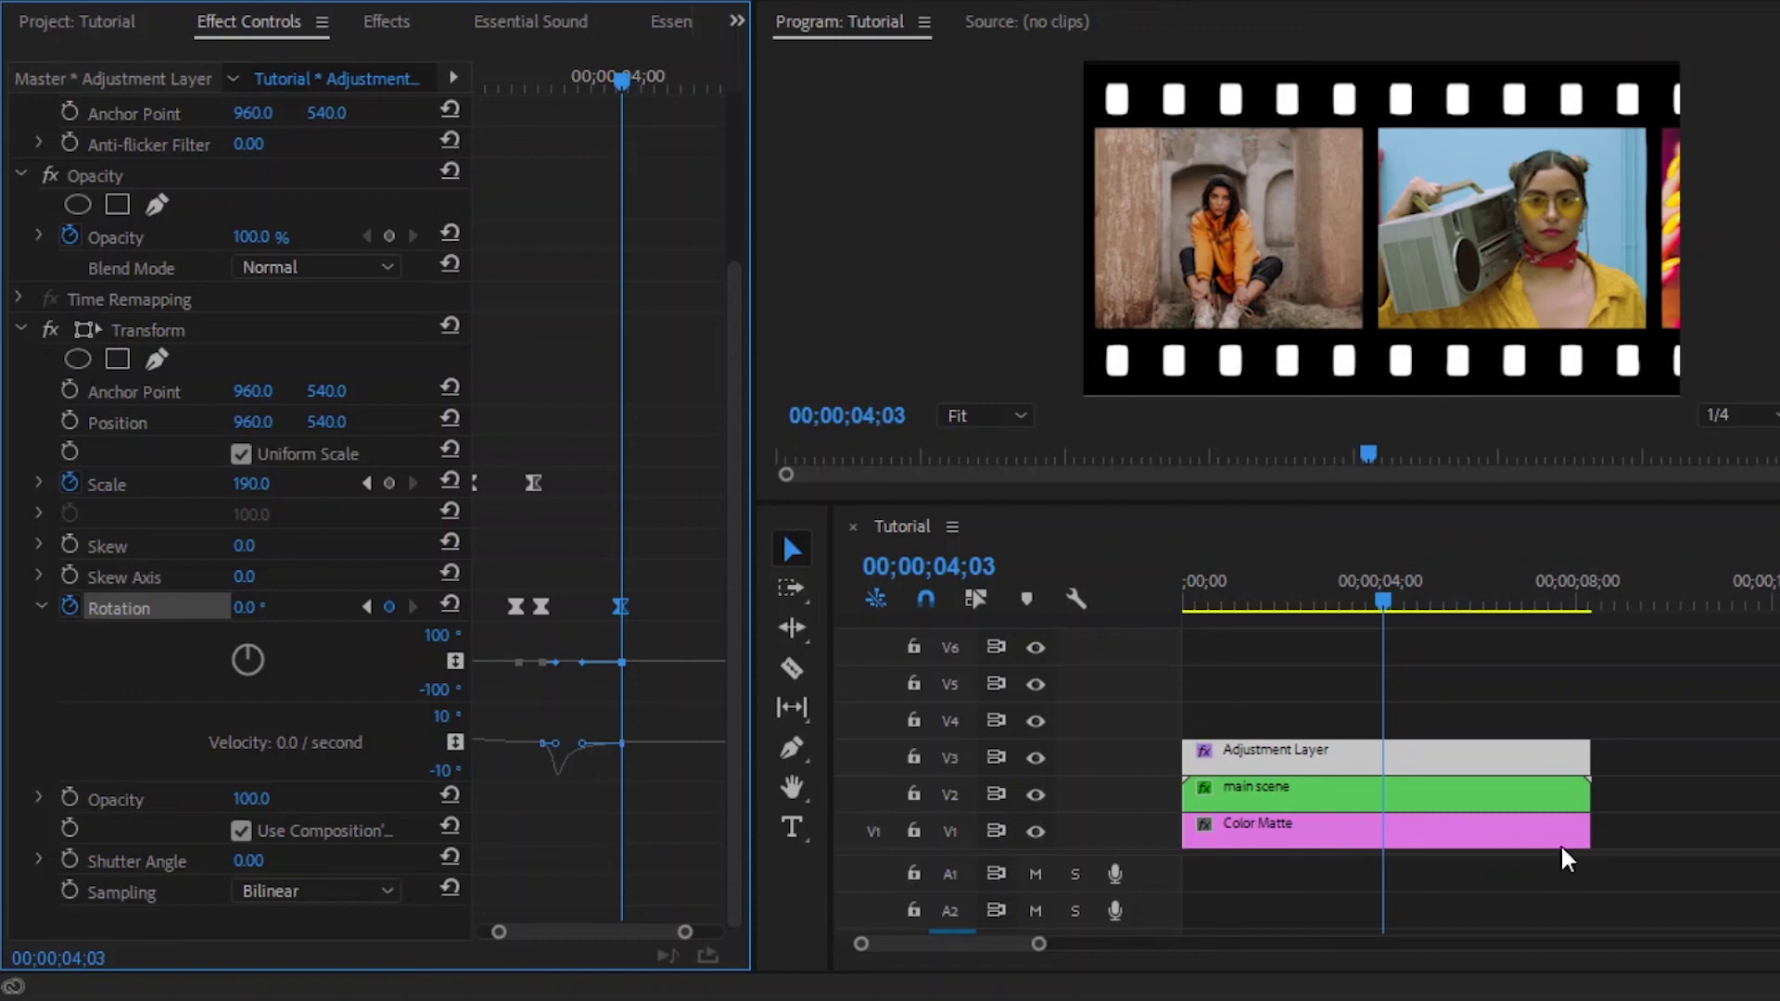
left_click(1620, 777)
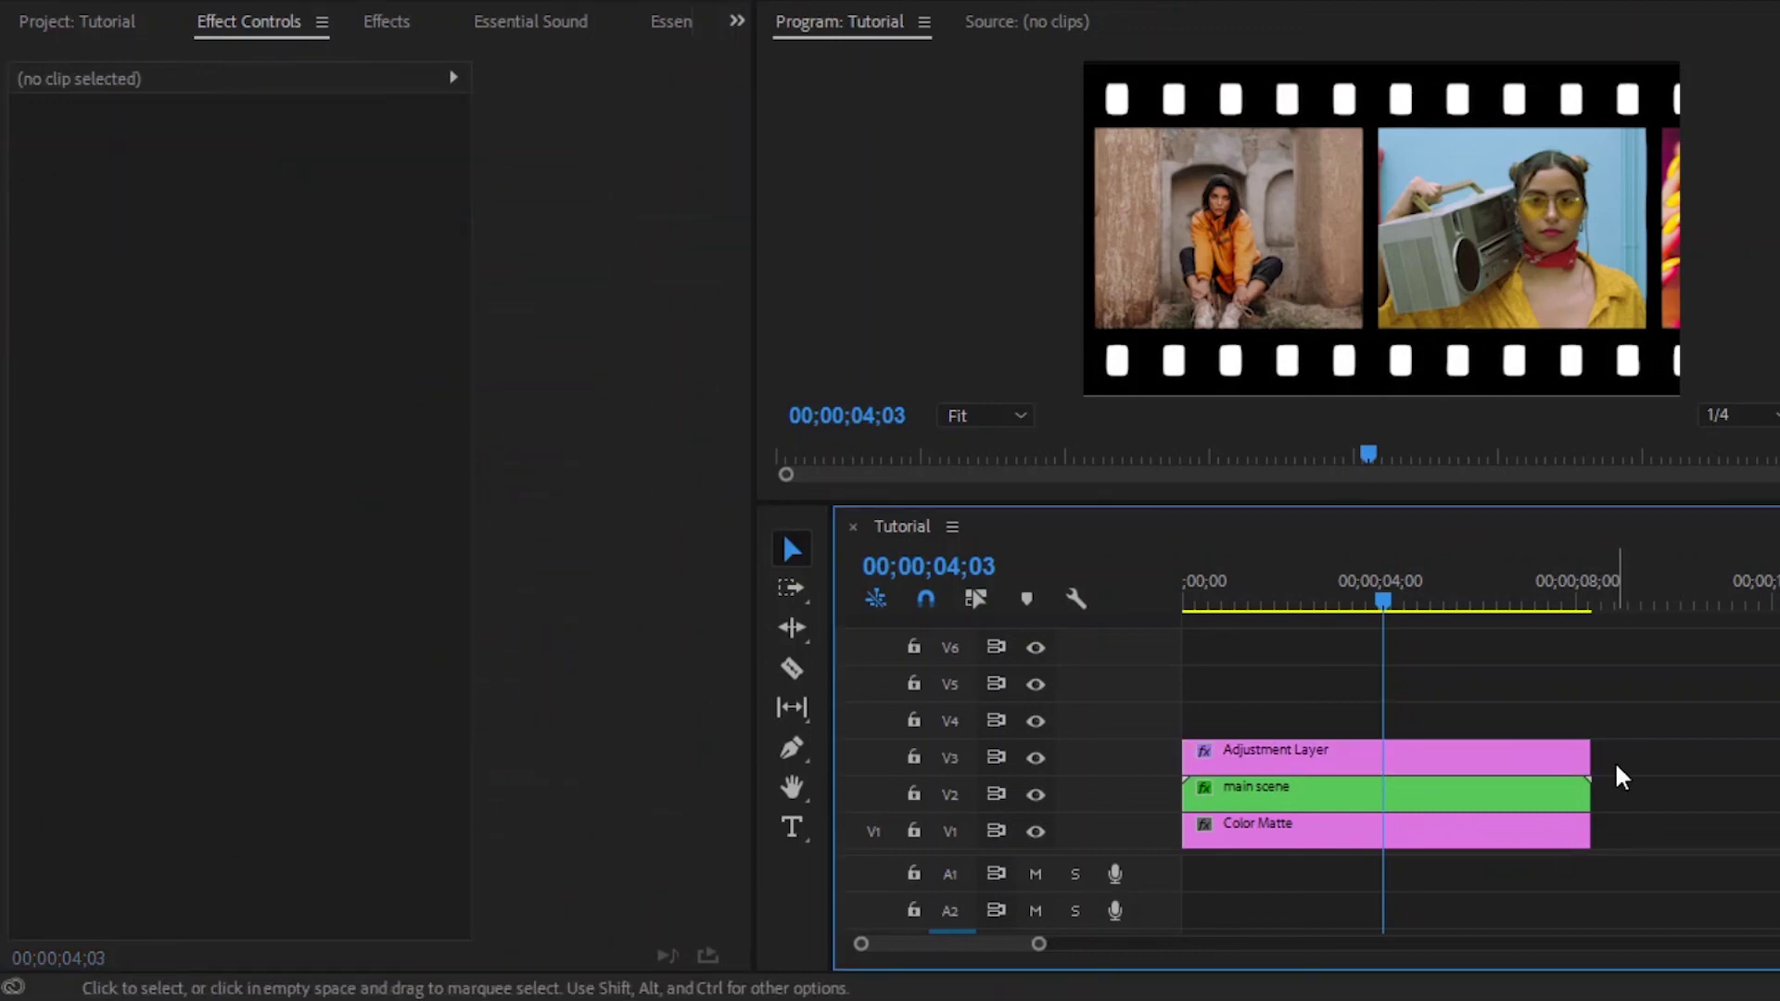
Set the main scene clip's Motion Scale to 85 and deselect the clip.
left_click(1431, 809)
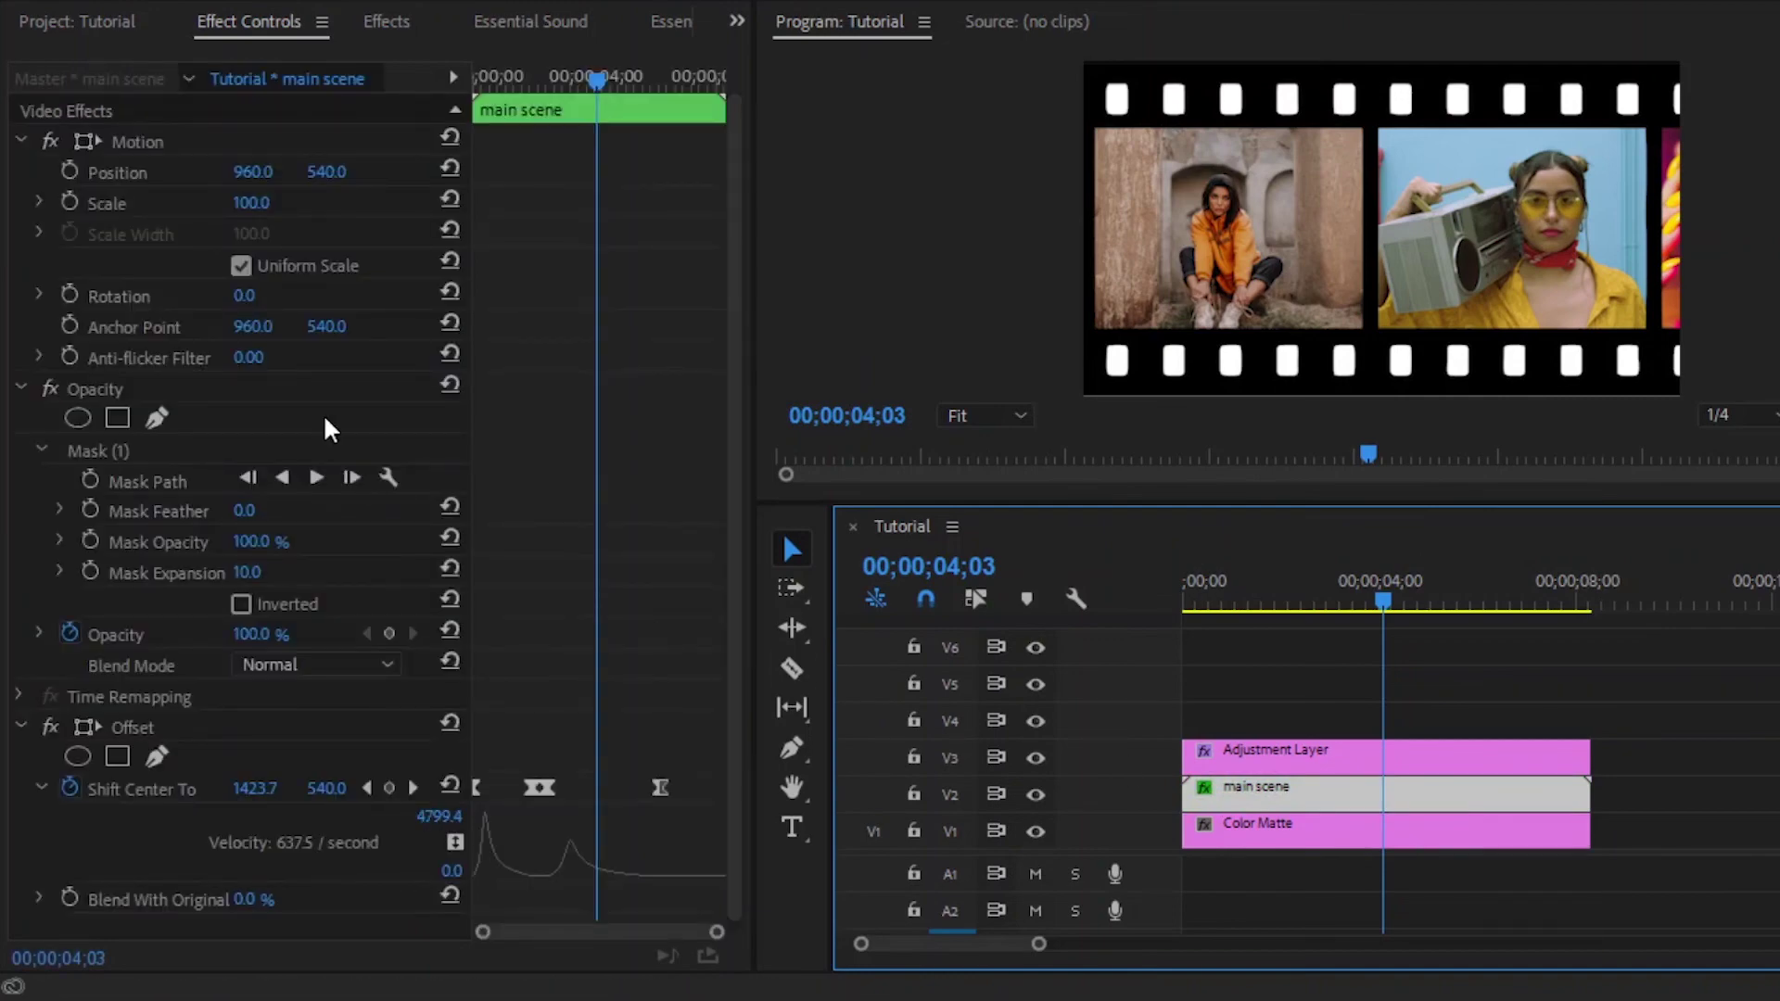
left_click(254, 203)
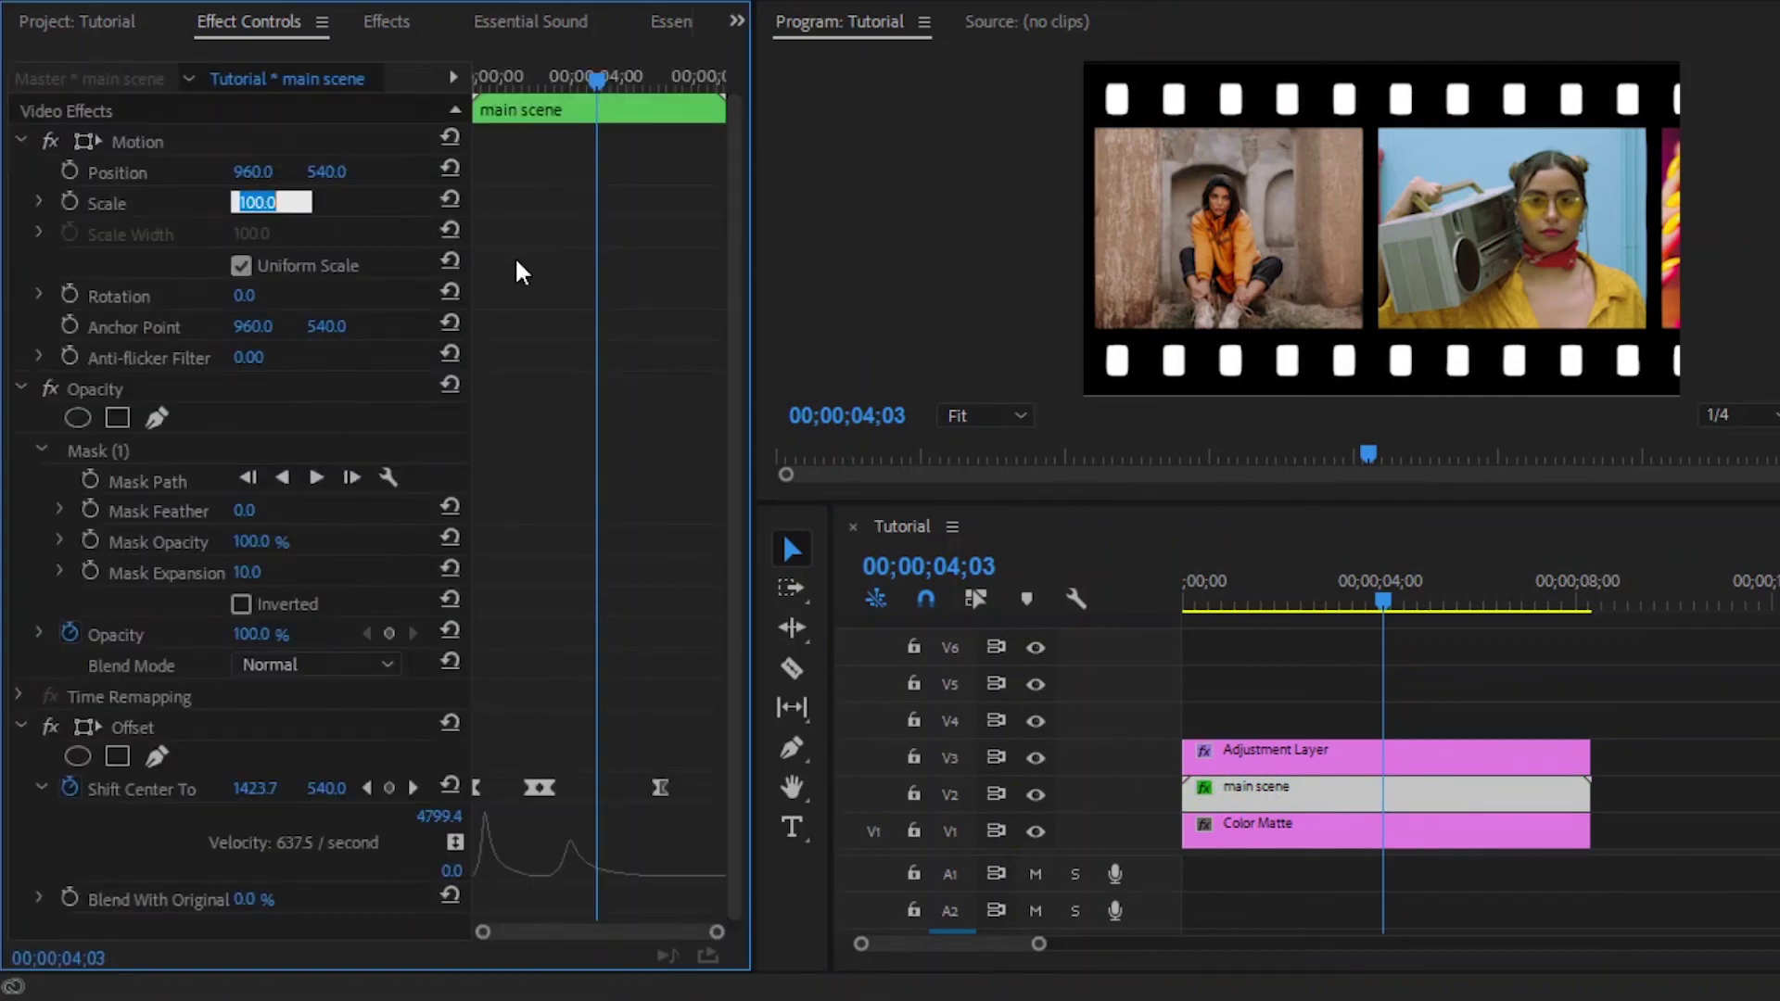
type("85")
key("Return")
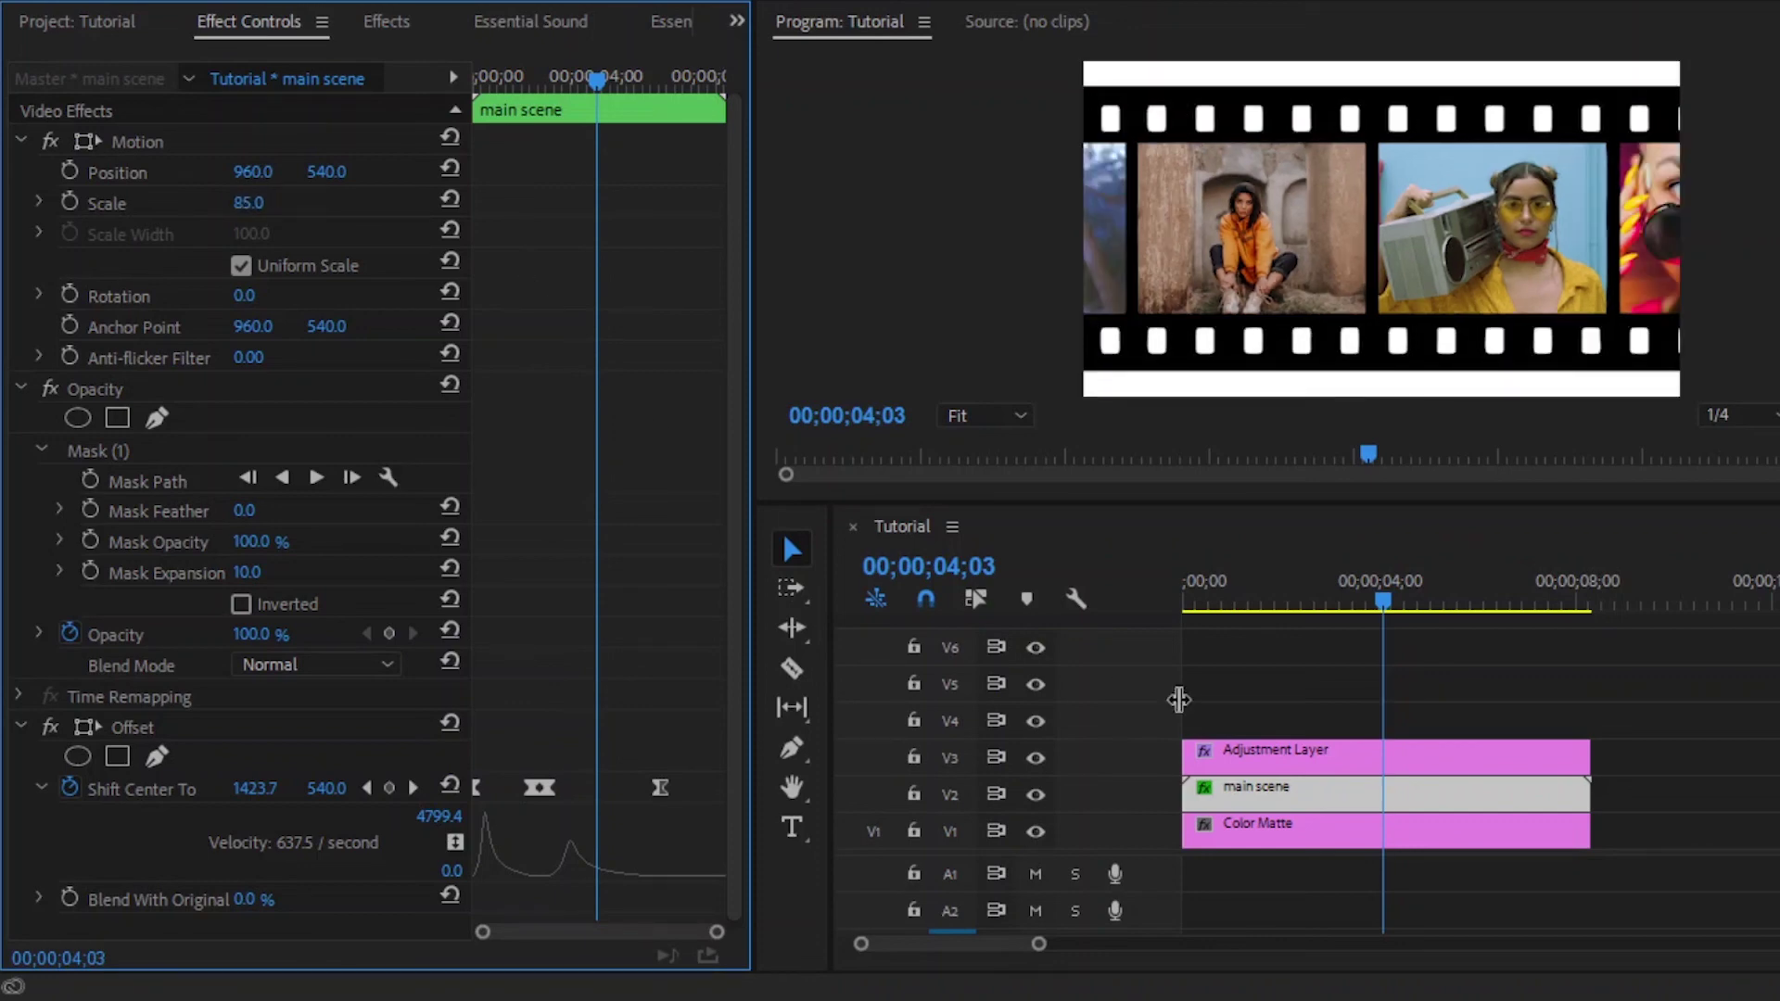
left_click(1394, 720)
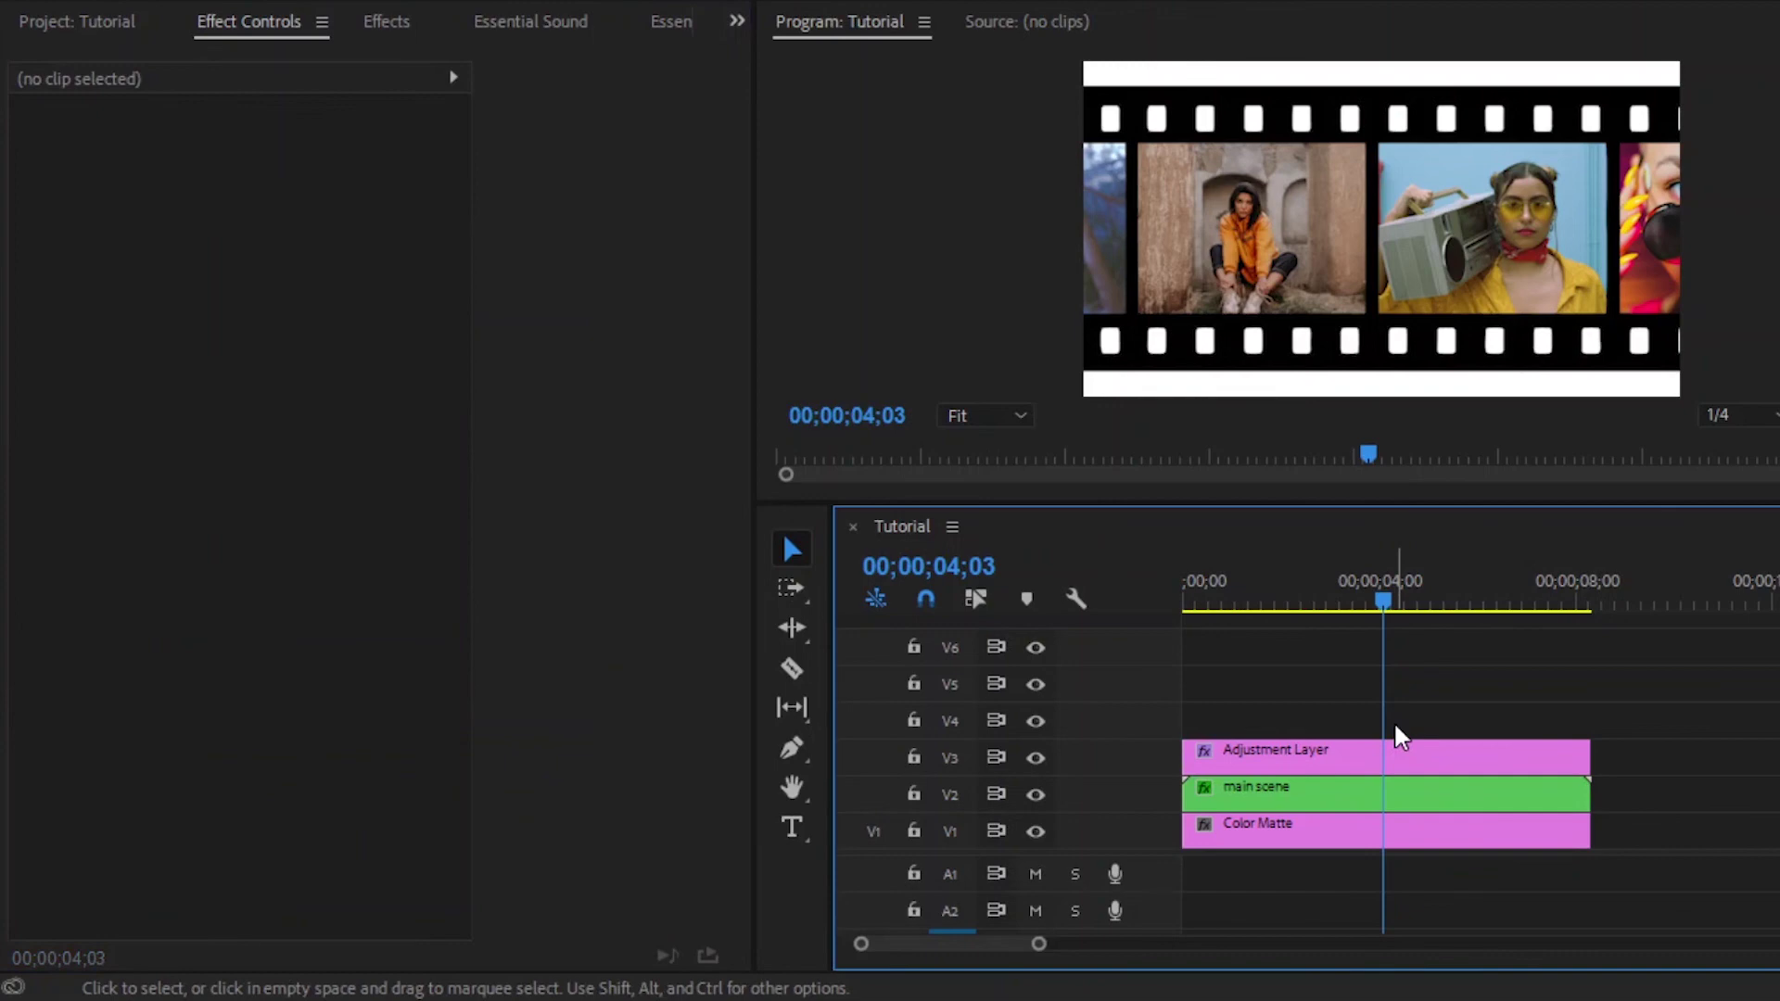